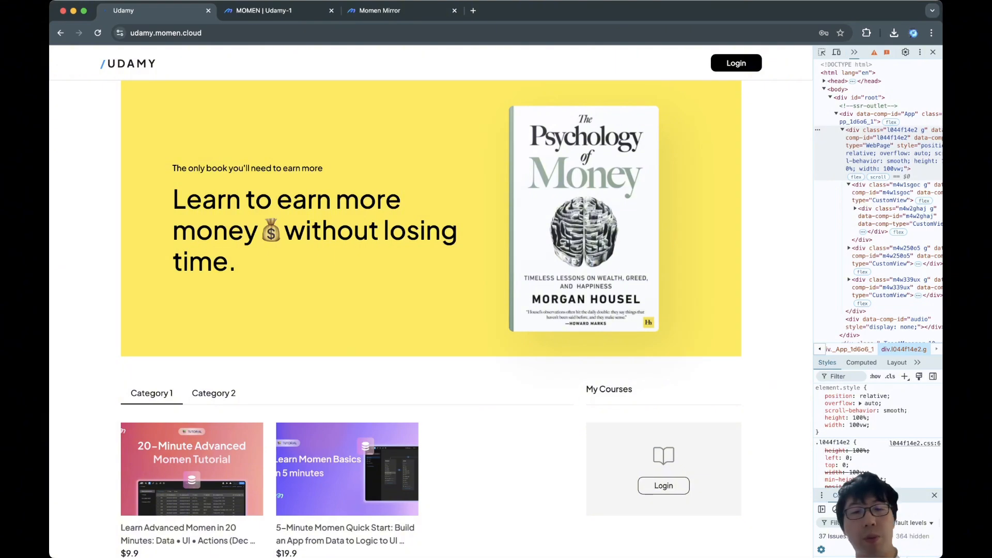
# Look at the live Udamy site's Login and Sign up dialogs, then go back to the Udamy-1 editor.
pyautogui.click(736, 63)
pyautogui.doubleClick(338, 266)
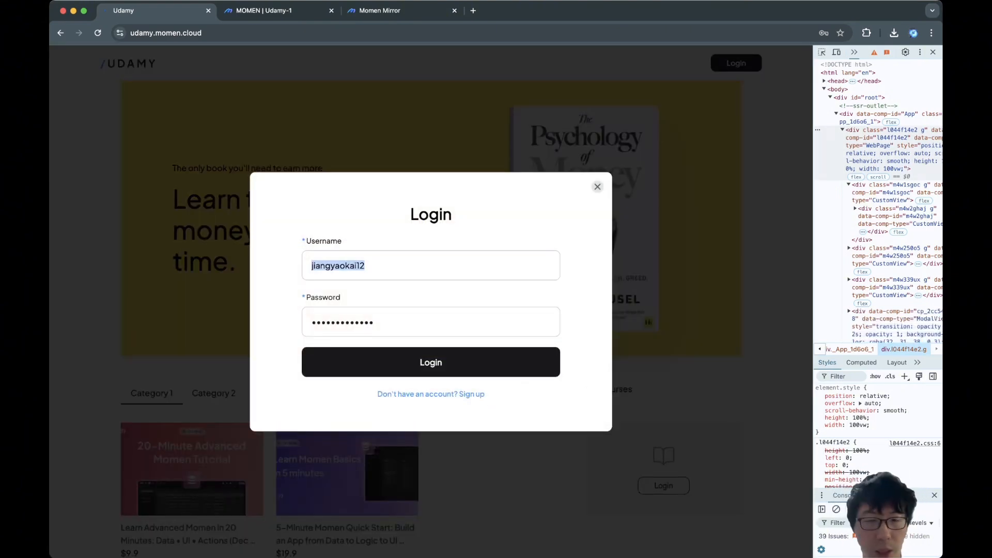
pyautogui.click(431, 394)
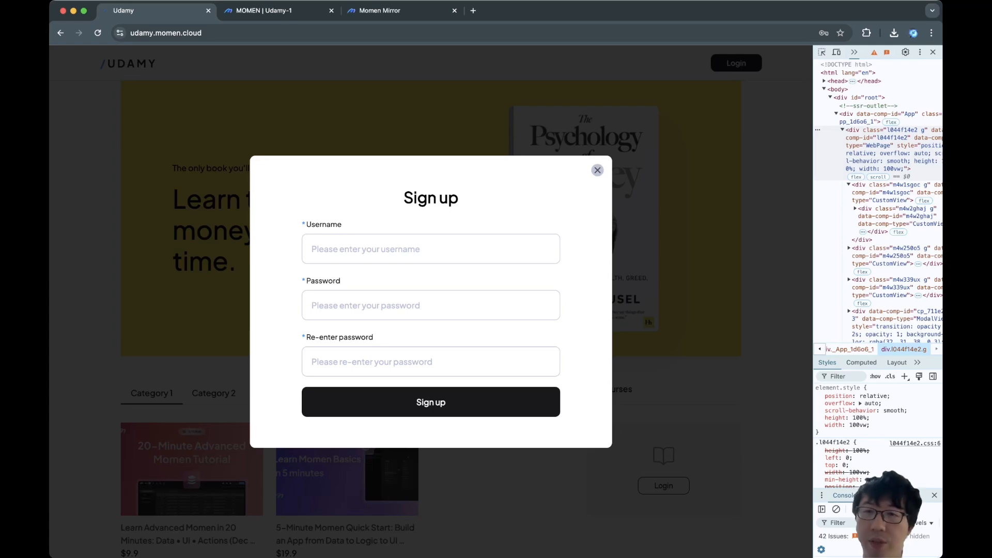
pyautogui.click(597, 170)
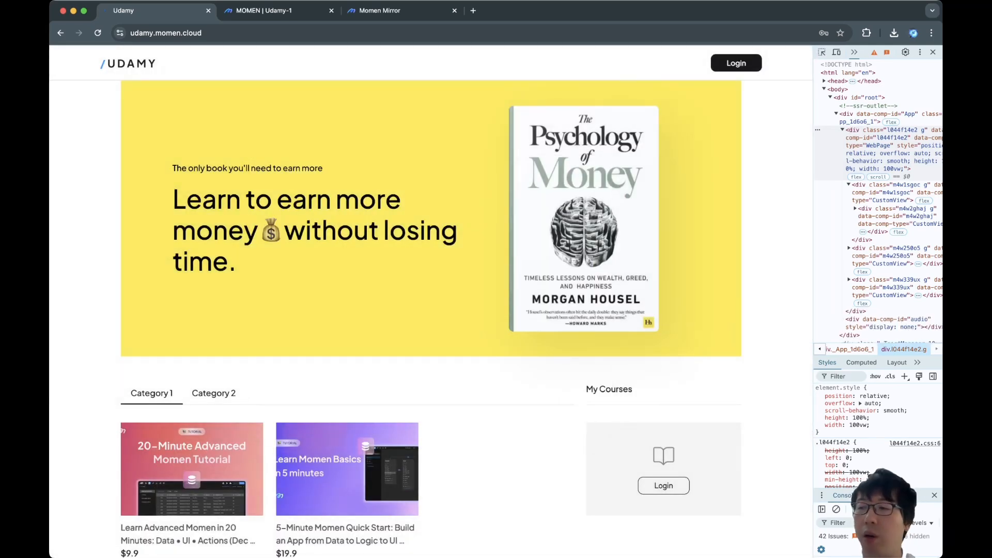
pyautogui.hotkey('ctrl', 'Tab')
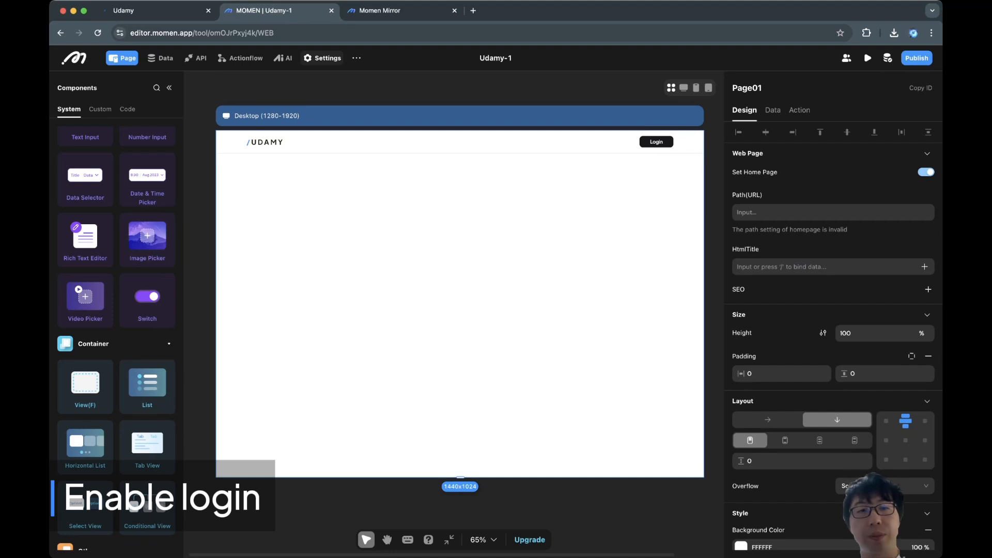
# Switch off Email login in Settings > Login, then select the header Login button on Page01.
pyautogui.click(322, 58)
pyautogui.click(120, 150)
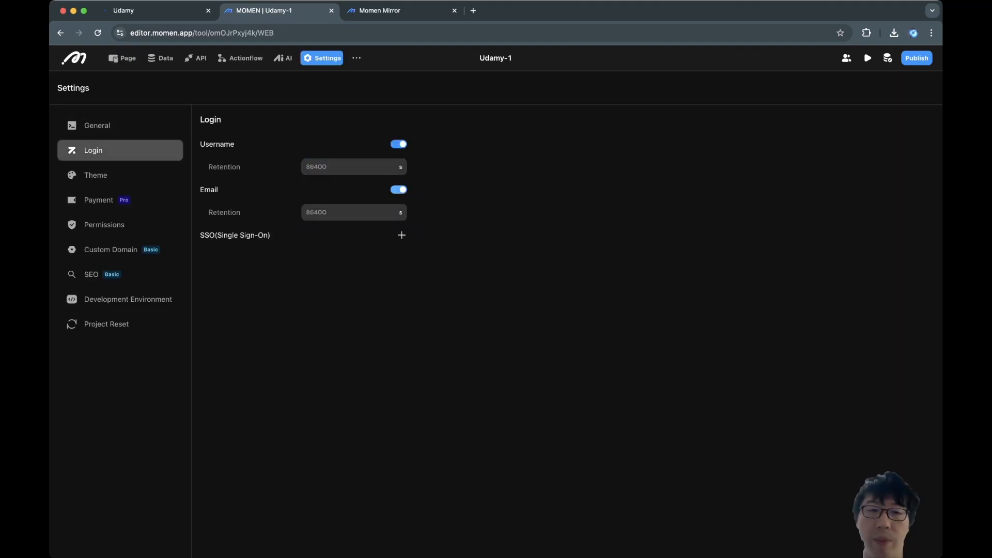
pyautogui.click(399, 190)
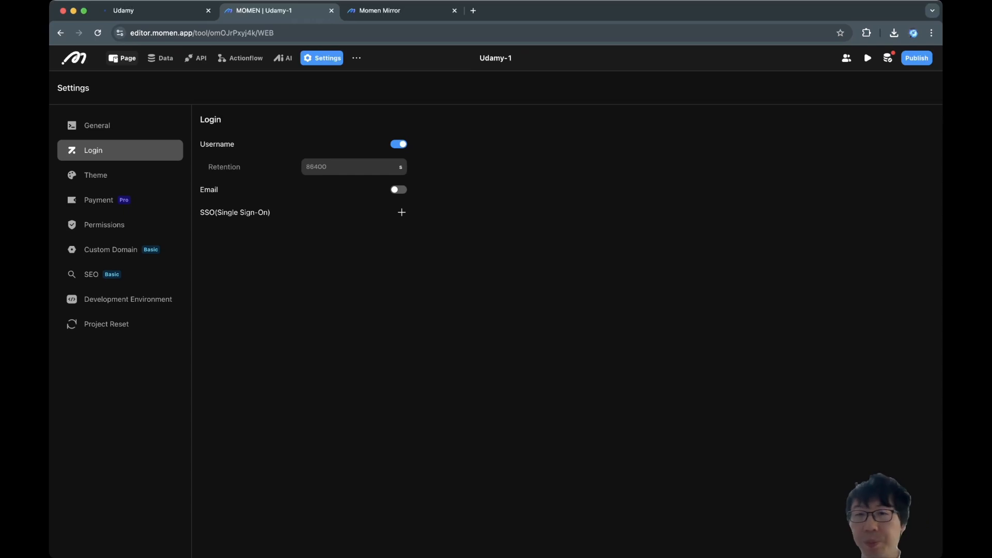
pyautogui.click(122, 58)
pyautogui.click(656, 142)
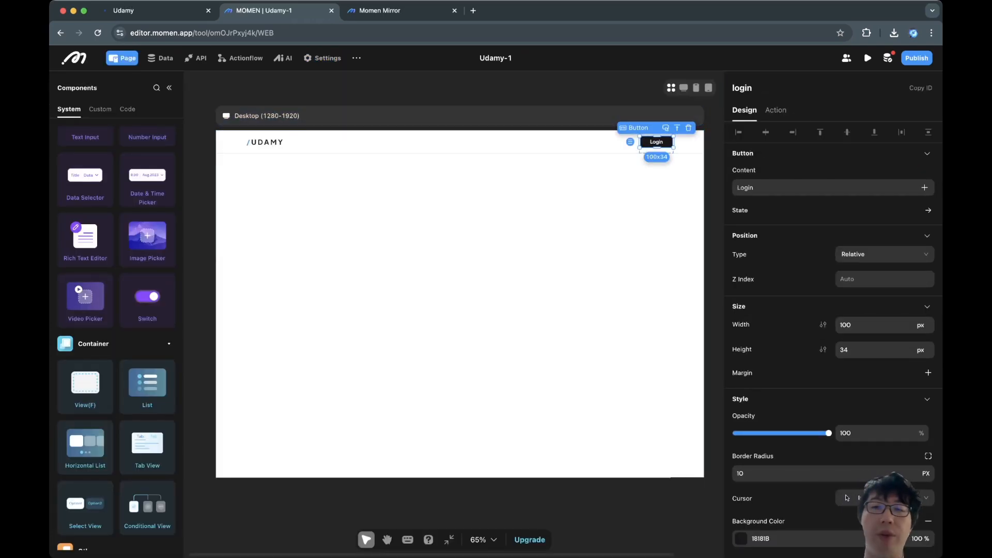
# Give the header Login button an onClick Show Modal action in custom mode.
pyautogui.click(776, 110)
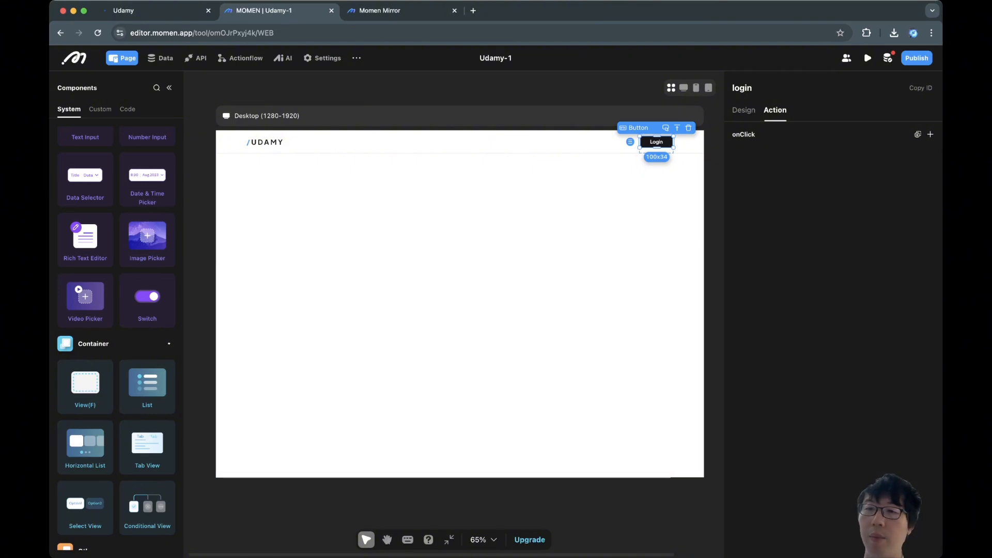
pyautogui.click(930, 134)
pyautogui.write('modal')
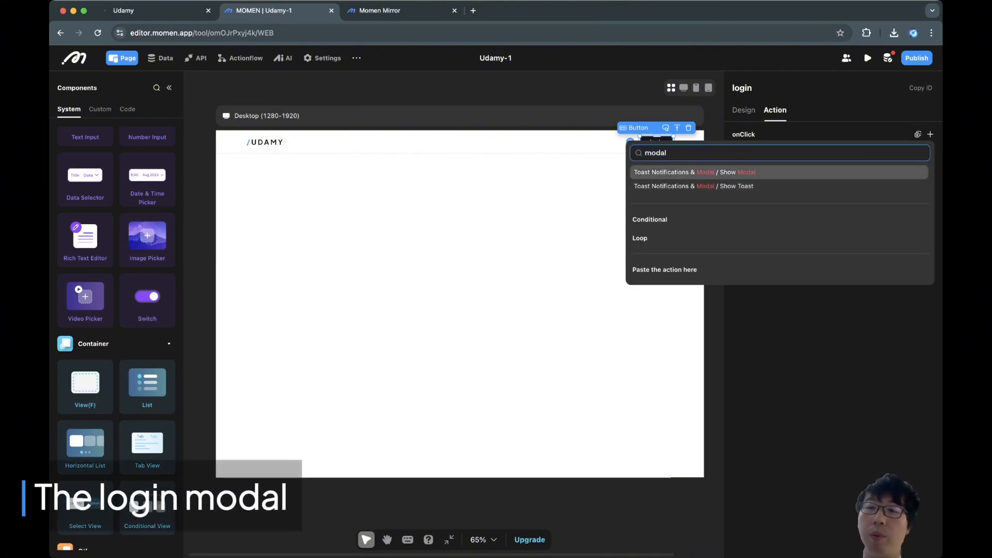
pyautogui.click(733, 172)
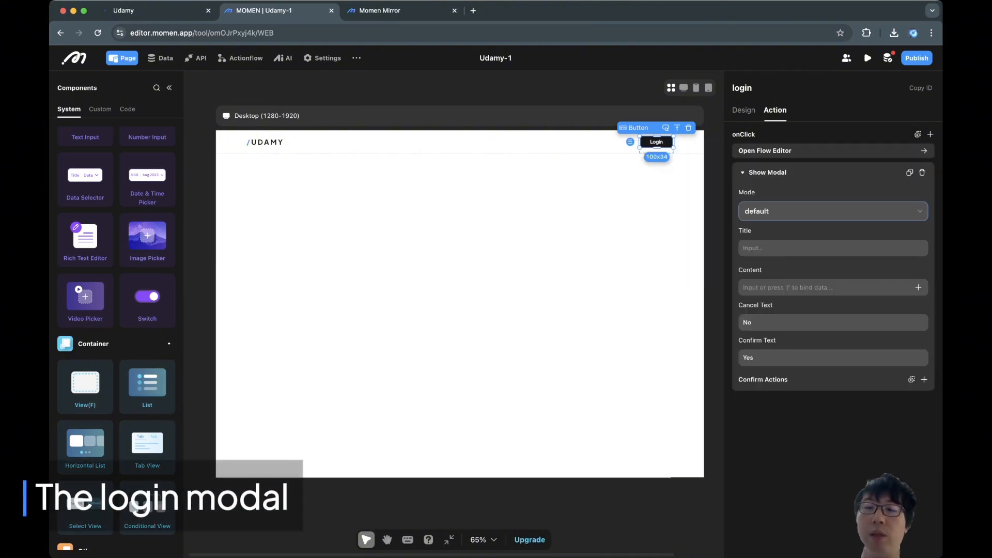
pyautogui.click(833, 211)
pyautogui.click(833, 250)
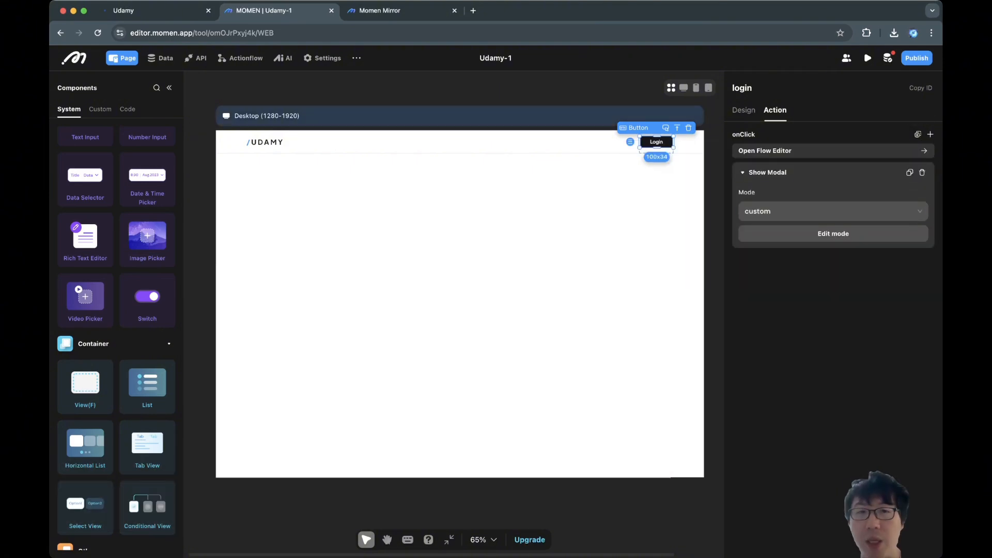
# Check the live site's login dialog for reference, then return to the Udamy-1 editor.
pyautogui.click(156, 10)
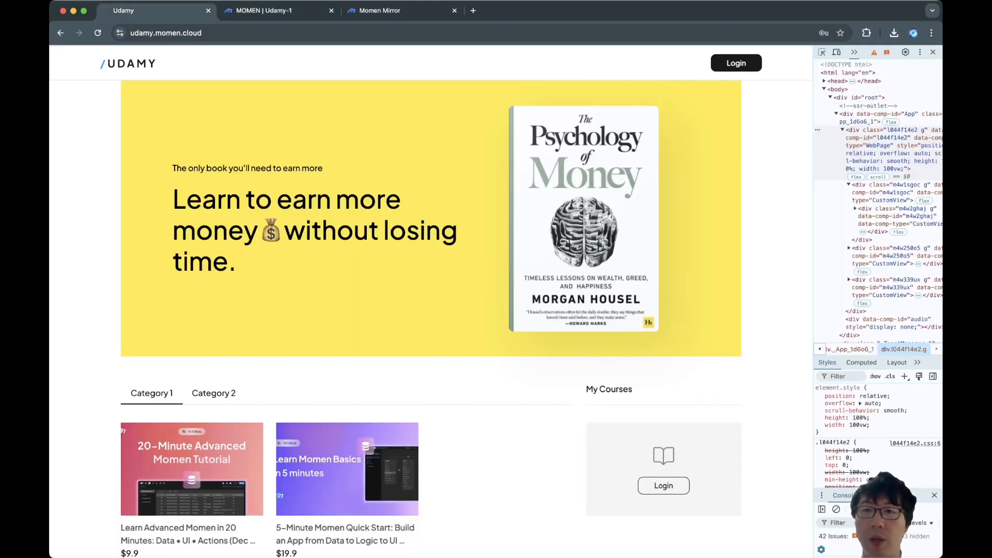
pyautogui.click(736, 63)
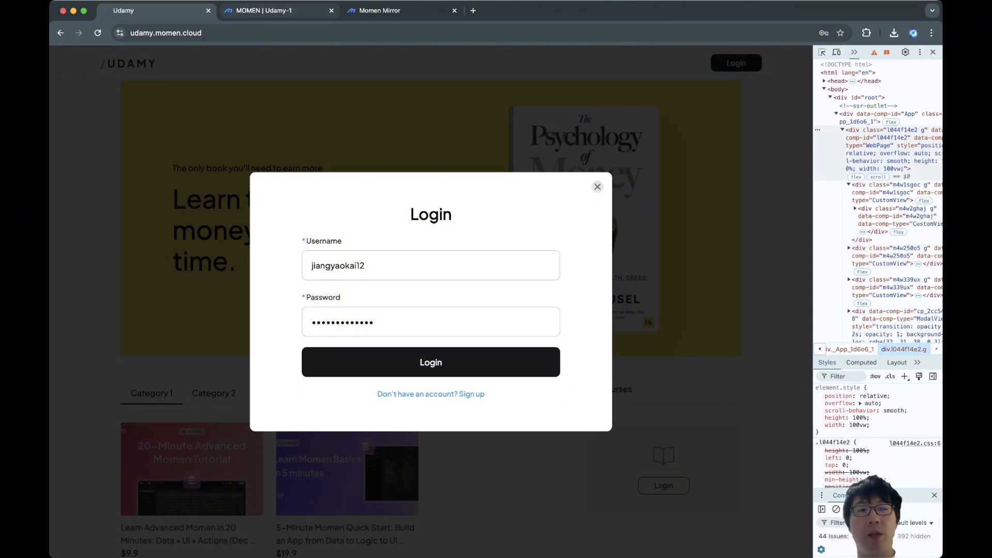
pyautogui.click(278, 11)
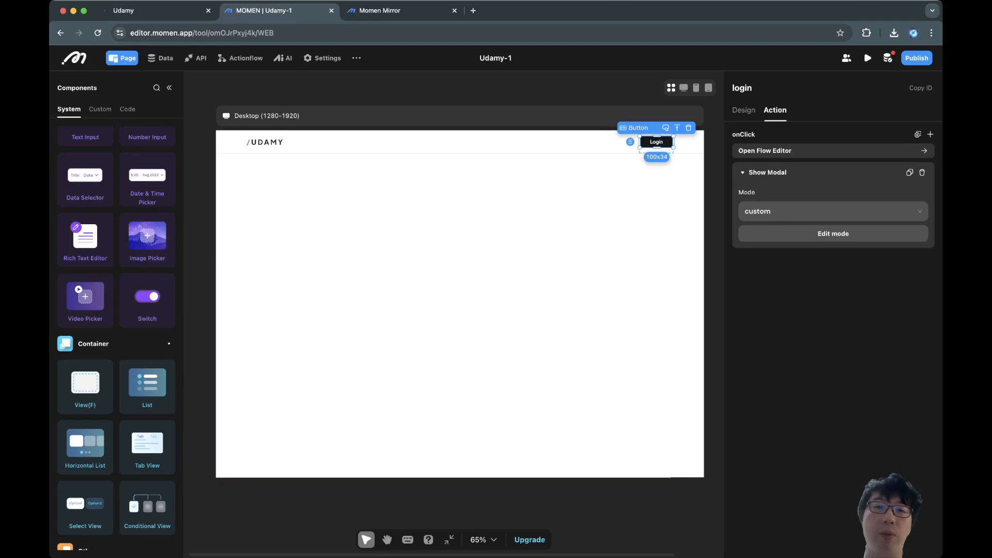
# Open the Show Modal action's custom modal in Edit mode.
pyautogui.click(833, 233)
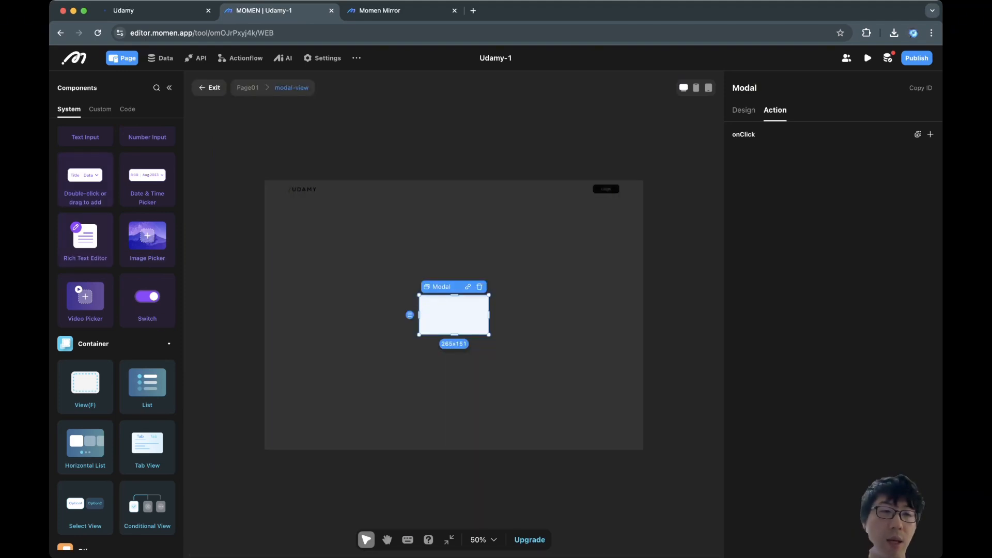
pyautogui.scroll(1, 98, 390)
pyautogui.scroll(2, 103, 372)
pyautogui.scroll(3, 98, 372)
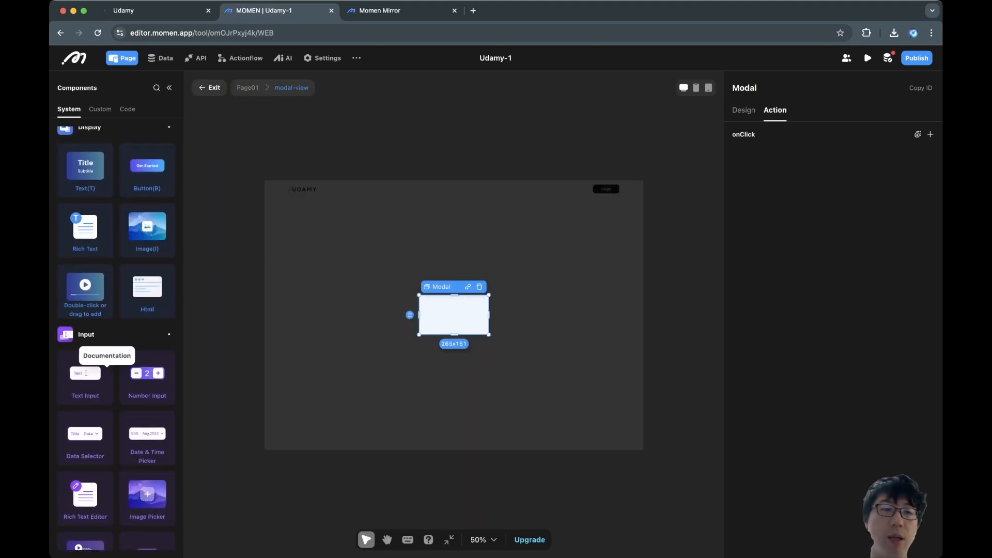
pyautogui.scroll(-5, 83, 206)
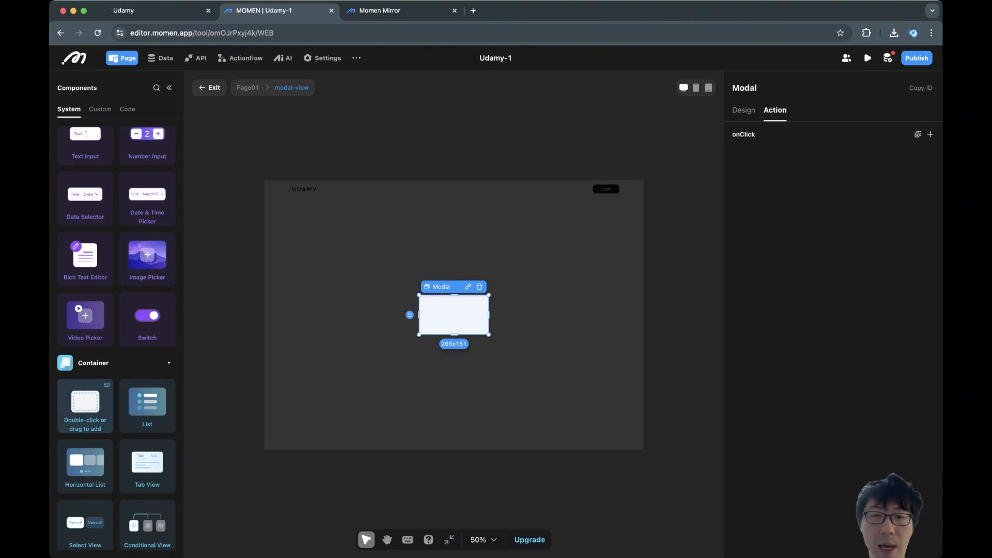
# Compare against the live login dialog, then come back to the modal editor.
pyautogui.hotkey('ctrl', 'shift', 'Tab')
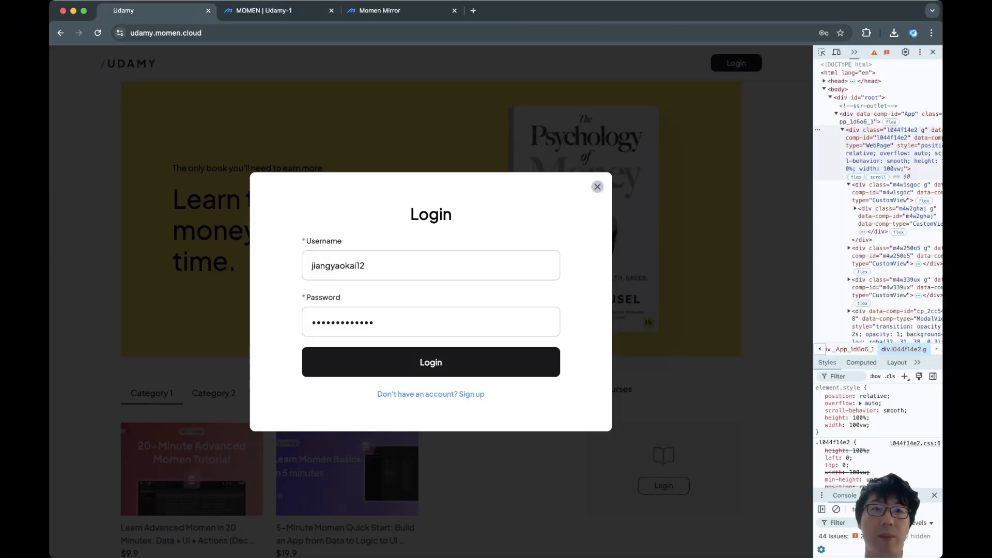
pyautogui.hotkey('ctrl', 'Tab')
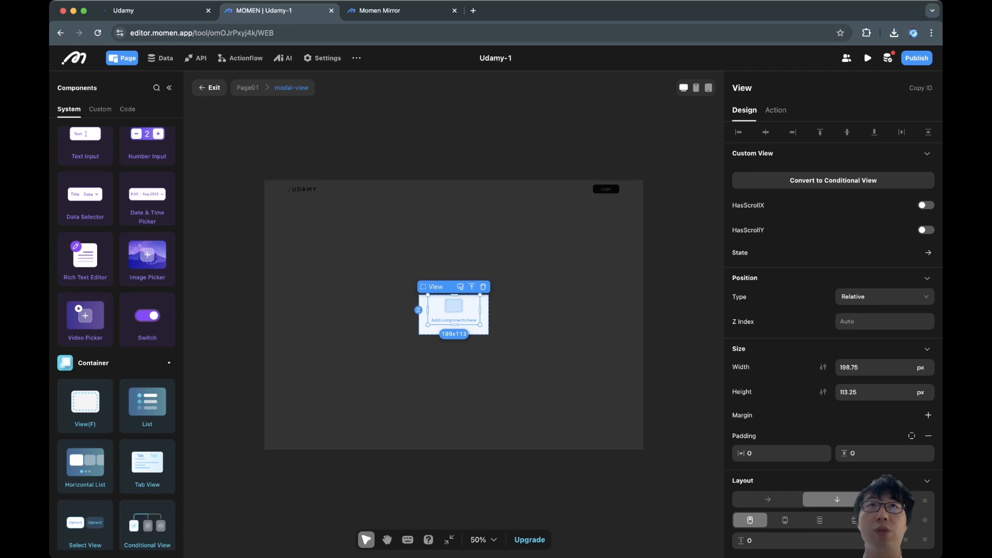
pyautogui.press('super+Tab')
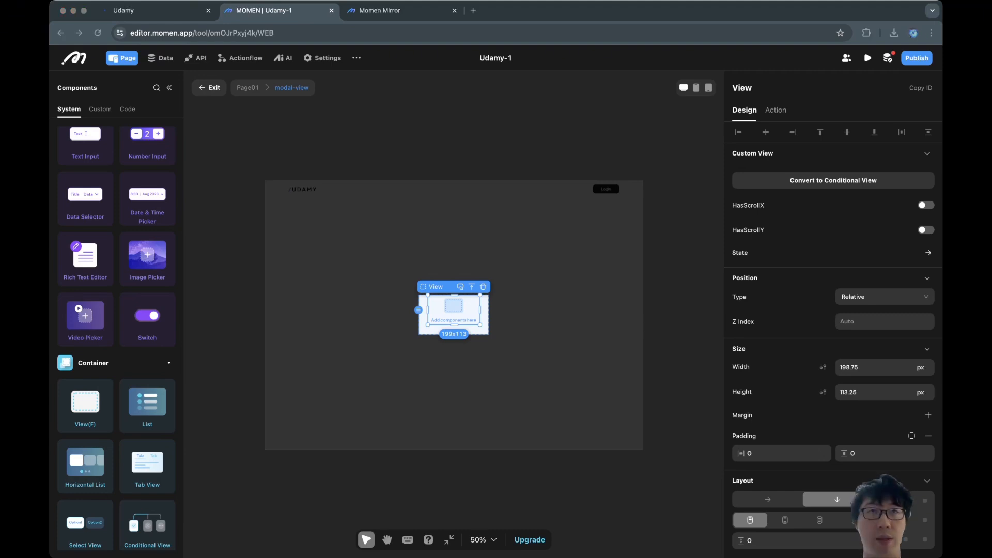
pyautogui.press('super+Tab')
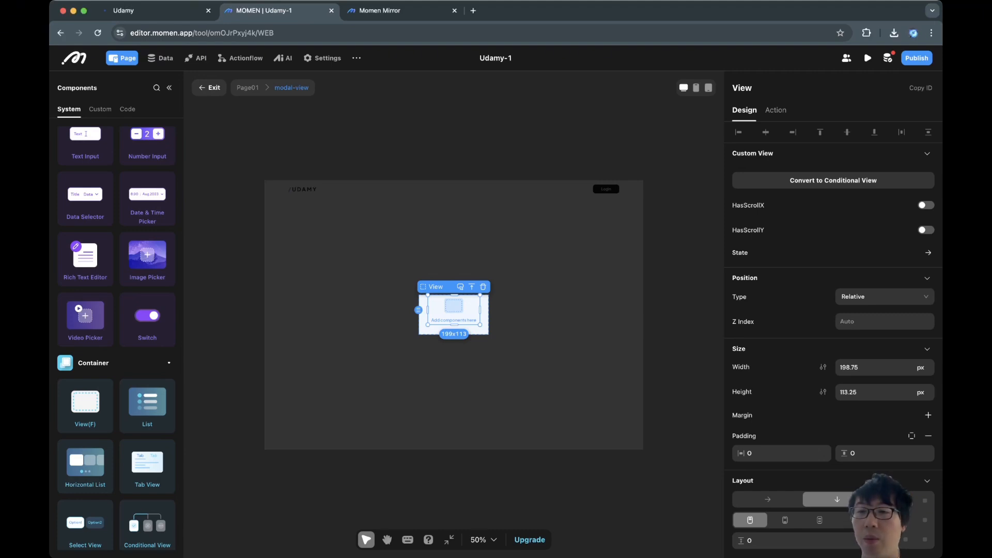
# Position the view absolutely, 16 px from the modal's top and right edges.
pyautogui.click(885, 297)
pyautogui.click(879, 335)
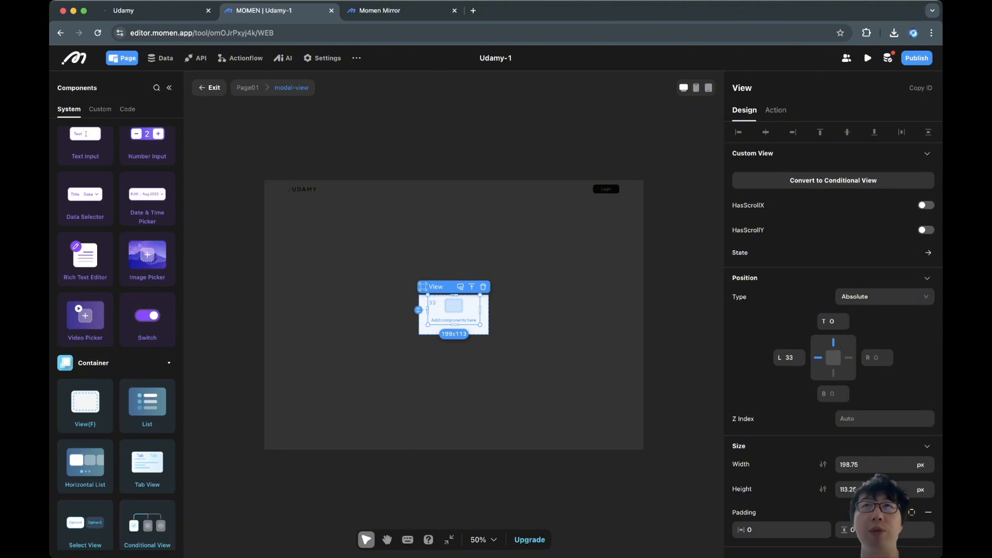
pyautogui.scroll(-2, 789, 336)
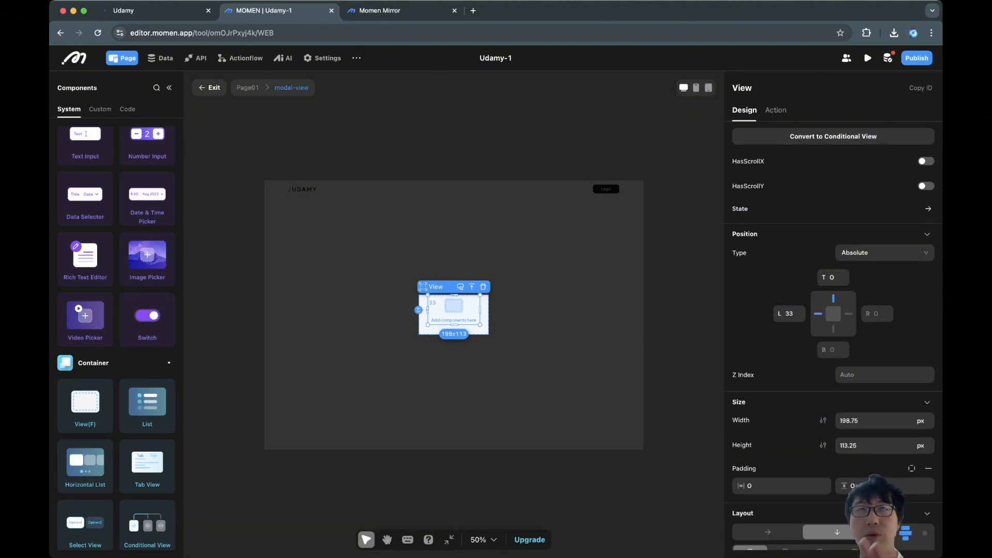
pyautogui.doubleClick(789, 313)
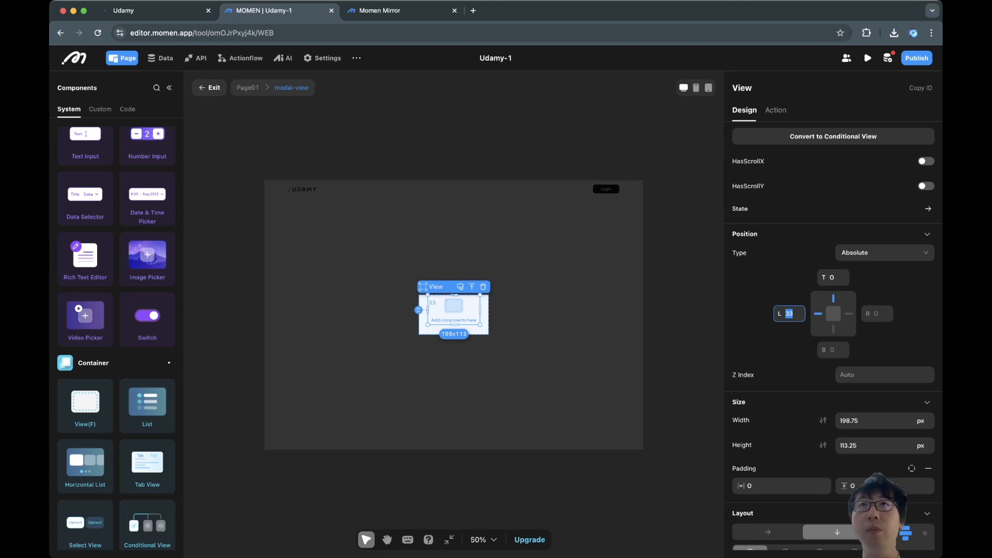
pyautogui.click(849, 314)
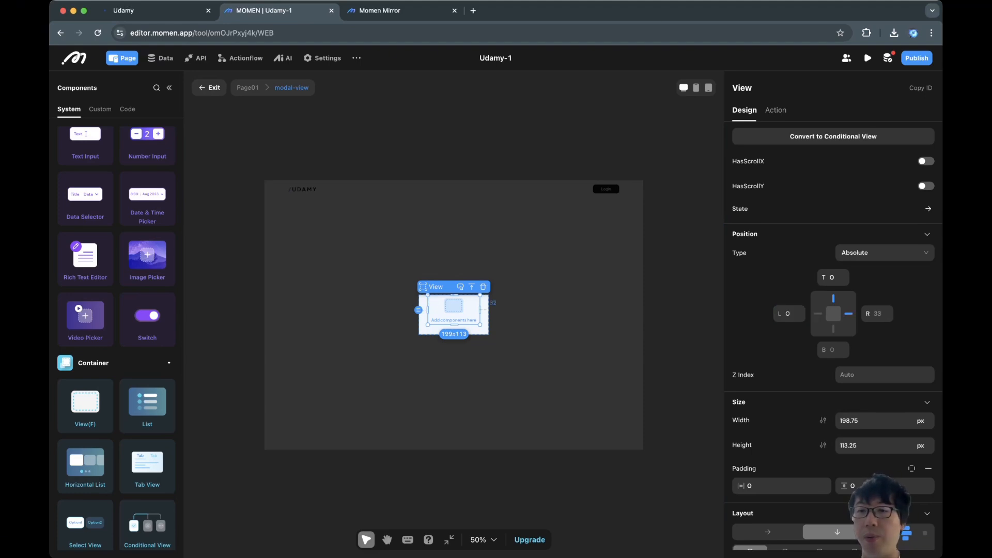
pyautogui.doubleClick(833, 278)
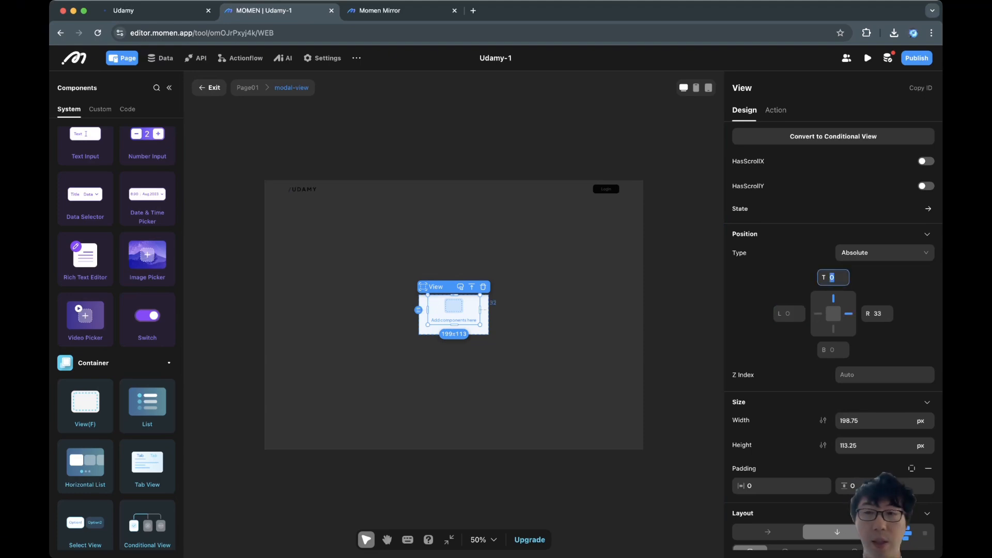
pyautogui.write('16')
pyautogui.press('Tab')
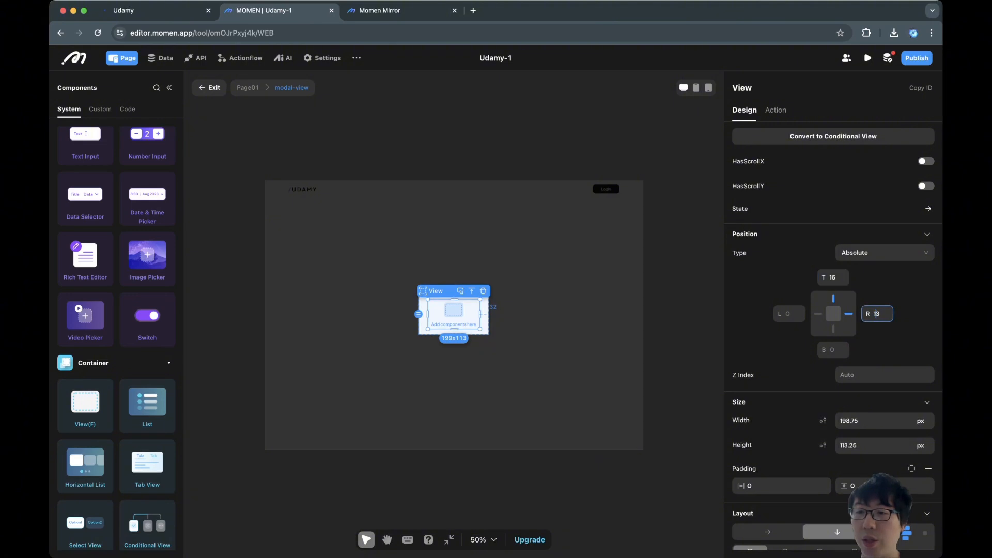
pyautogui.write('16')
pyautogui.press('Return')
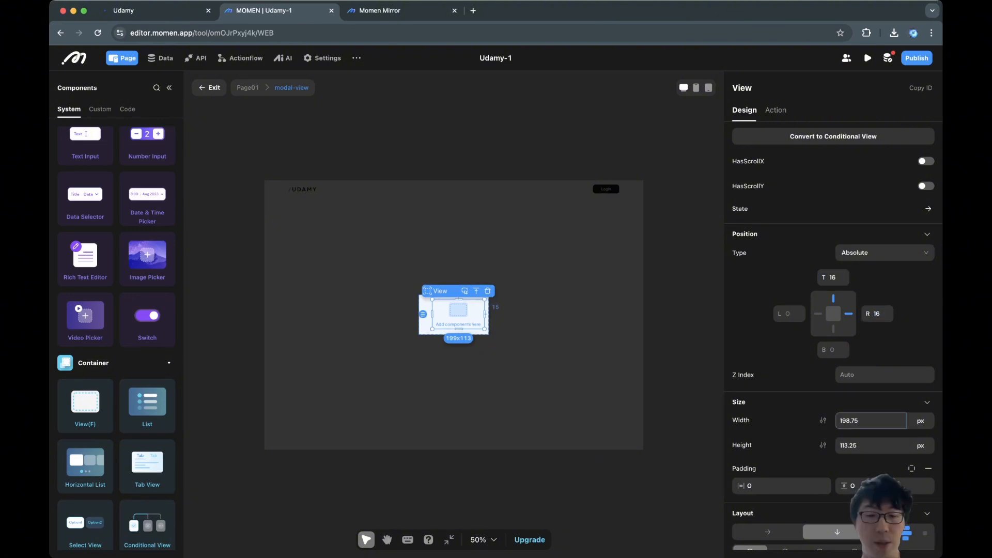
# Resize the view to 24 × 24 px.
pyautogui.doubleClick(850, 421)
pyautogui.write('24')
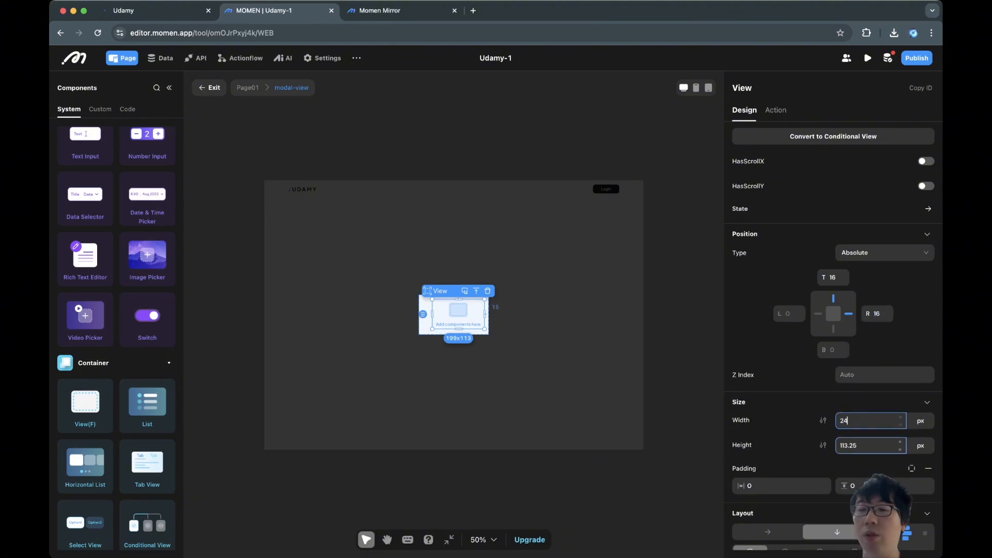
pyautogui.press('Tab')
pyautogui.write('24')
pyautogui.press('Return')
pyautogui.scroll(-5, 848, 508)
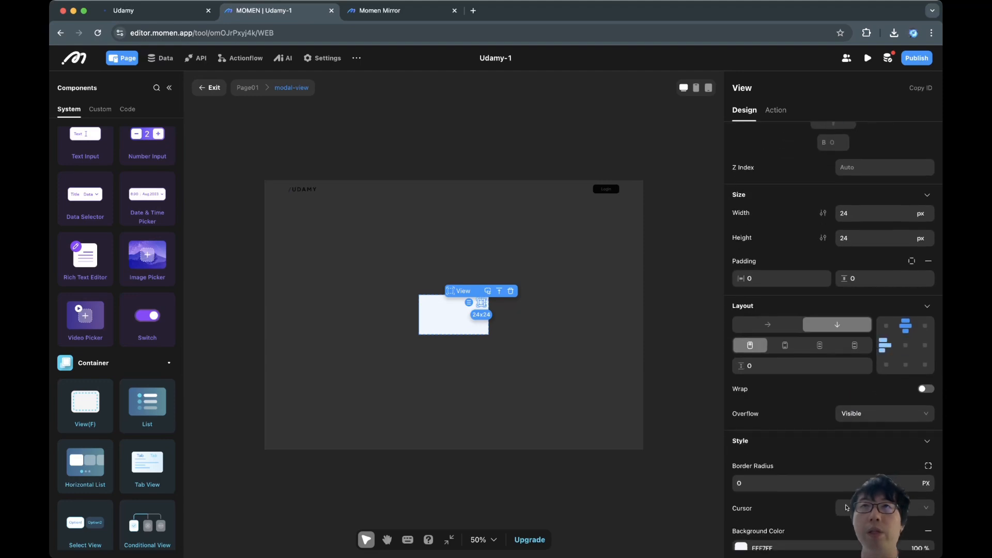
pyautogui.scroll(-3, 833, 336)
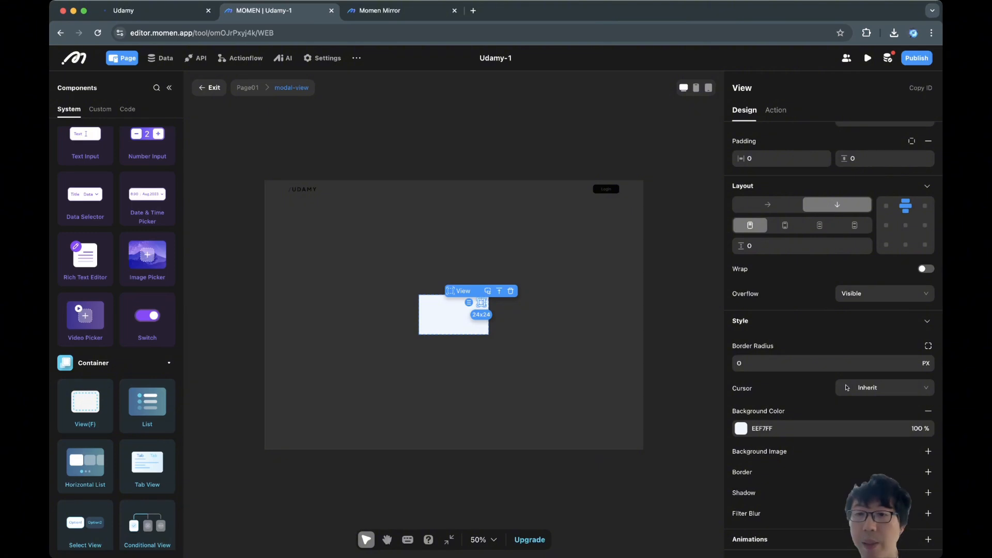
# Give the view a 24 border radius and a pointer cursor.
pyautogui.click(806, 363)
pyautogui.write('24')
pyautogui.press('Return')
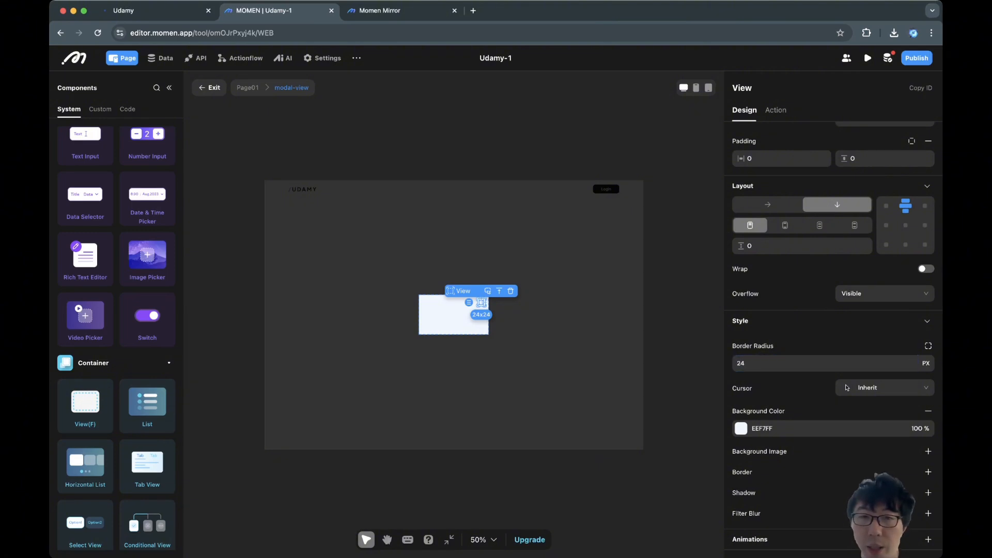
pyautogui.scroll(5, 453, 318)
pyautogui.click(848, 387)
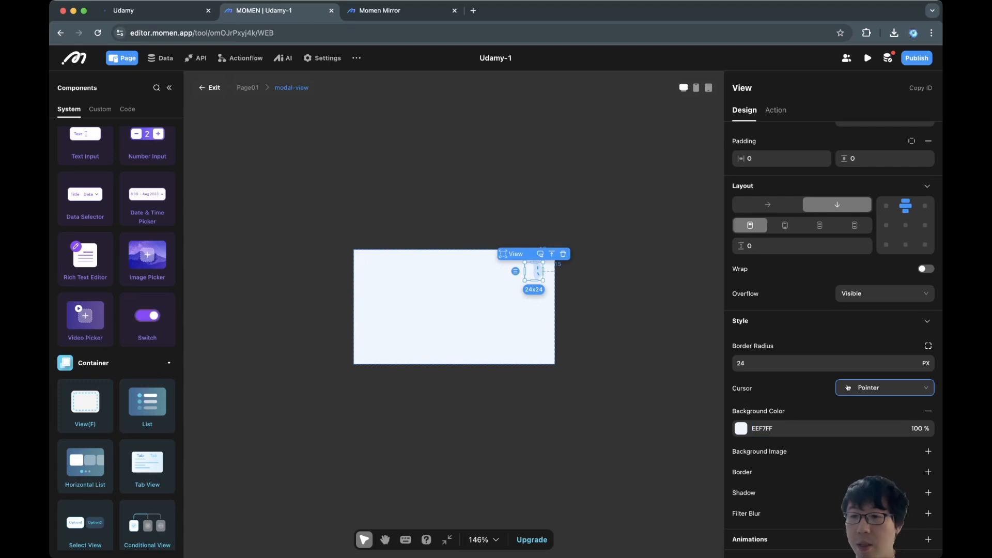
# Fill the circle with grey E4E4E7 and reselect it.
pyautogui.click(741, 429)
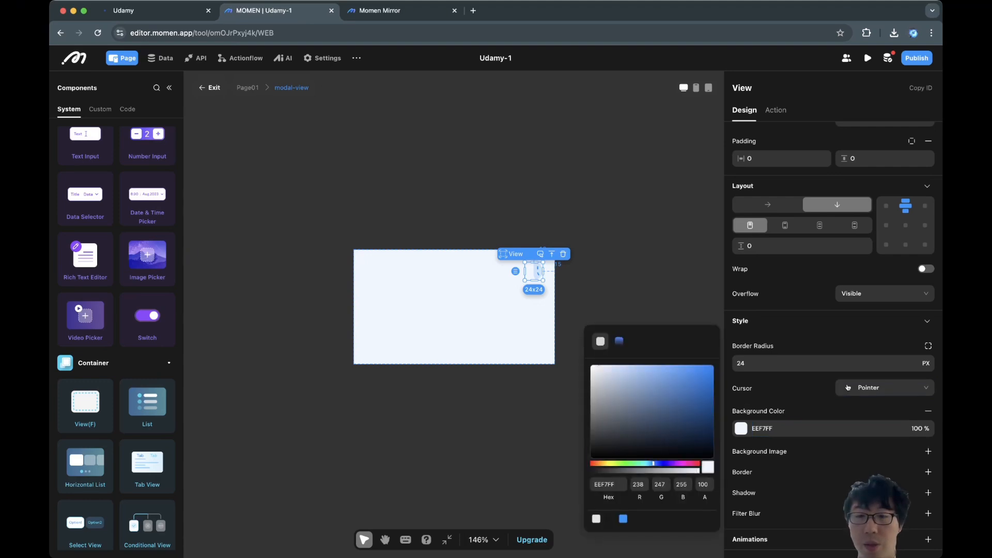
pyautogui.click(596, 519)
pyautogui.press('Escape')
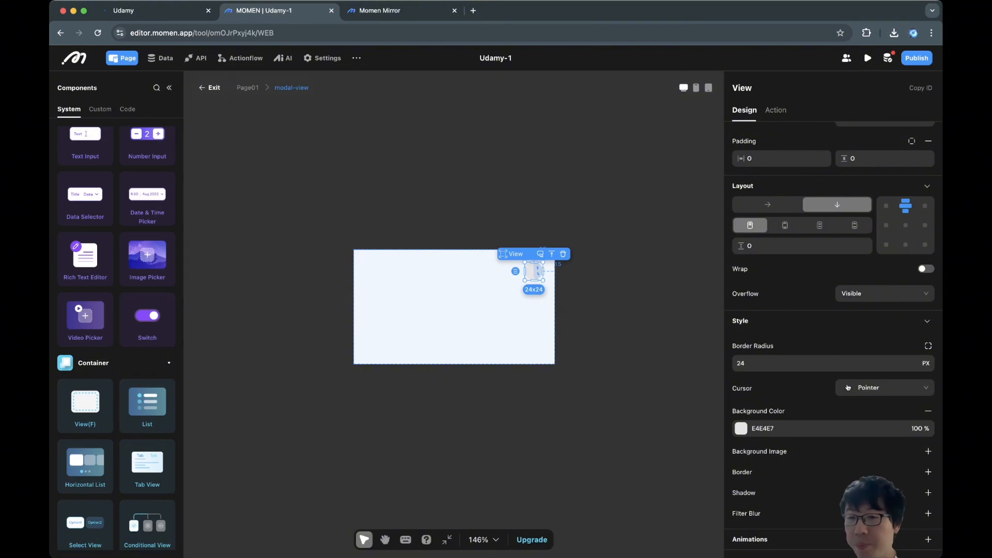
pyautogui.click(465, 309)
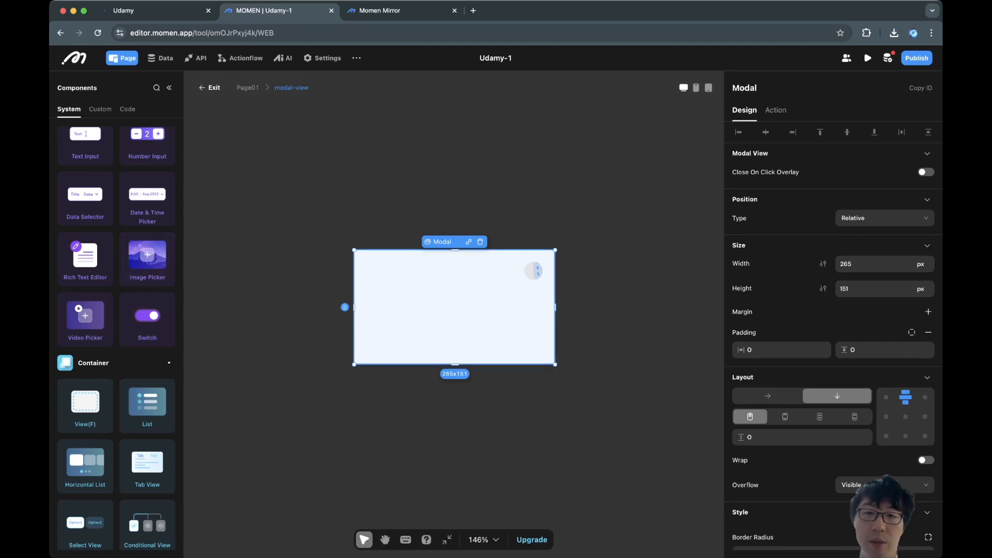
pyautogui.click(534, 270)
# Add an image inside the grey circle and size it 12 × 12 px.
pyautogui.scroll(5, 147, 259)
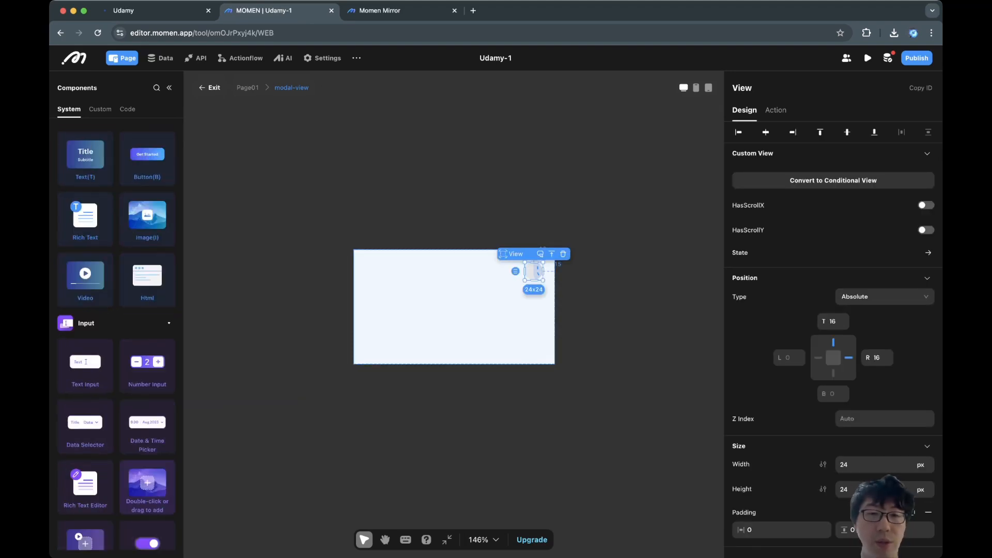
pyautogui.doubleClick(147, 239)
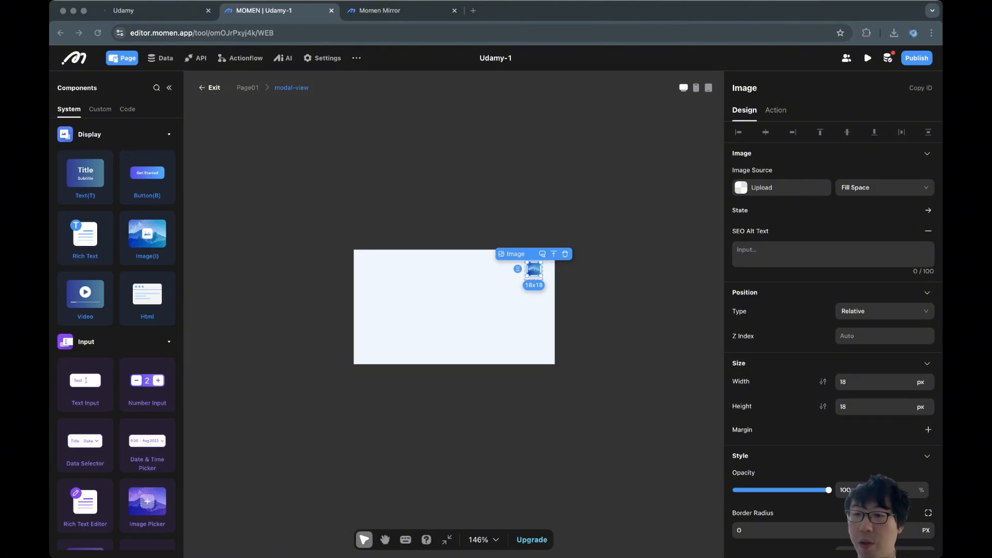
pyautogui.doubleClick(847, 382)
pyautogui.write('12')
pyautogui.press('Tab')
pyautogui.write('12')
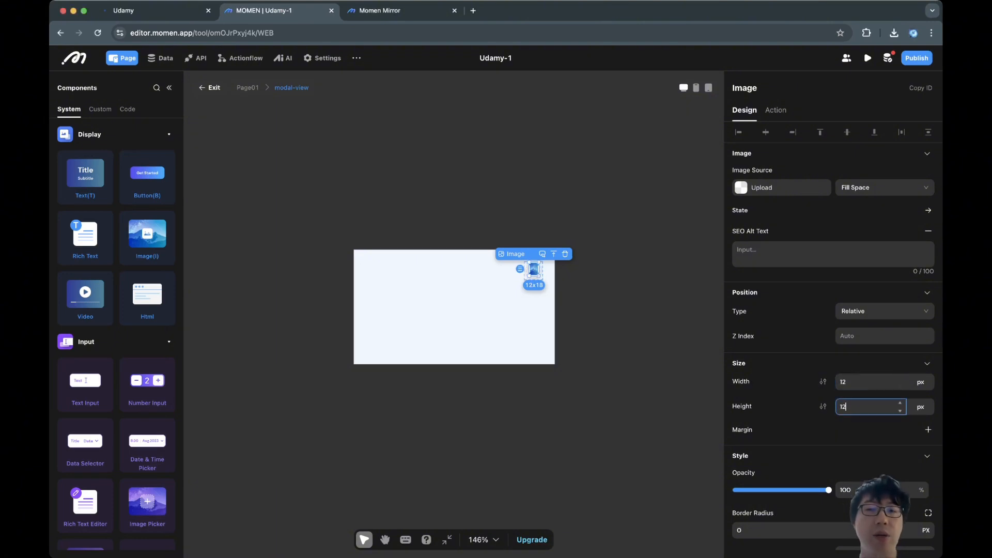
pyautogui.press('Return')
# Centre the image inside the grey circle using the circle's layout alignment.
pyautogui.scroll(-3, 847, 479)
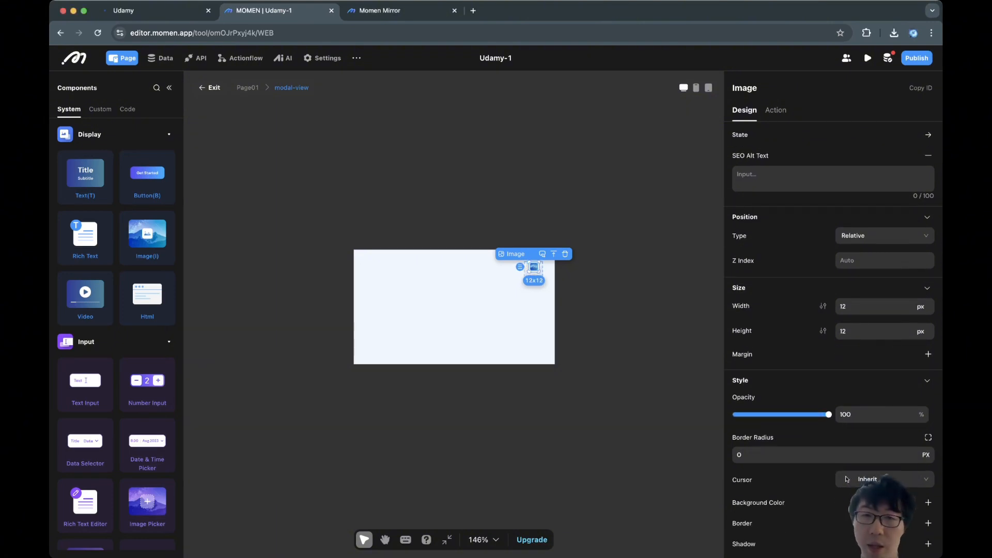
pyautogui.doubleClick(532, 269)
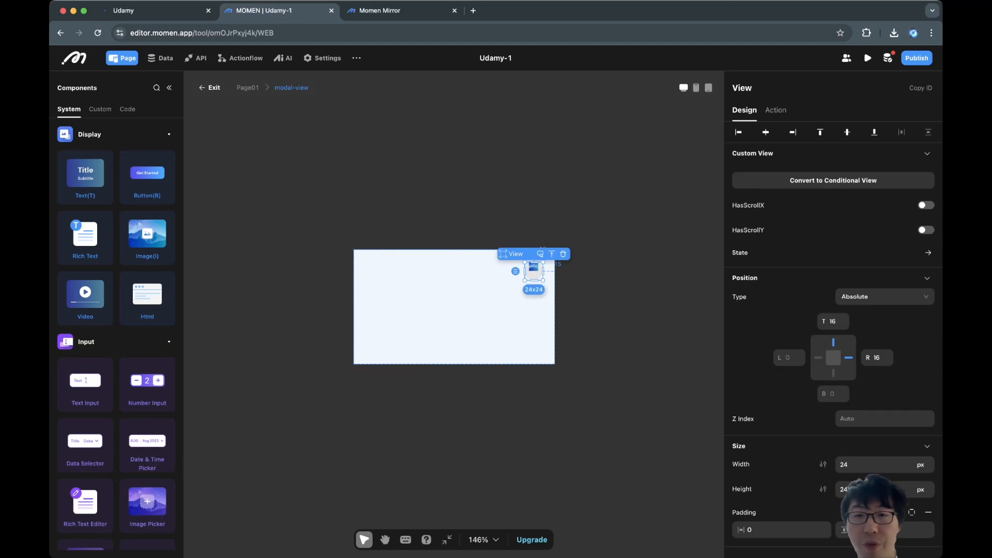
pyautogui.click(531, 266)
pyautogui.scroll(5, 530, 266)
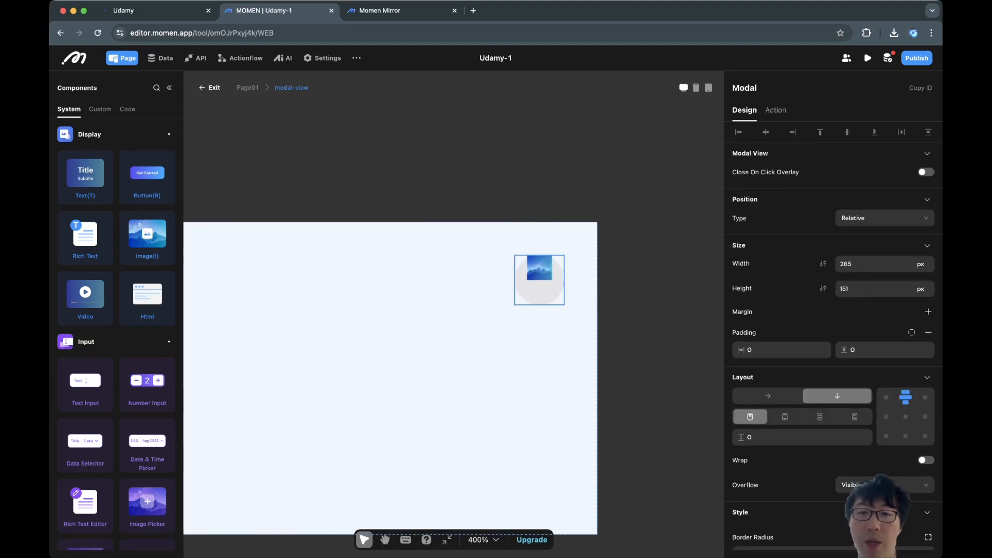
pyautogui.click(539, 290)
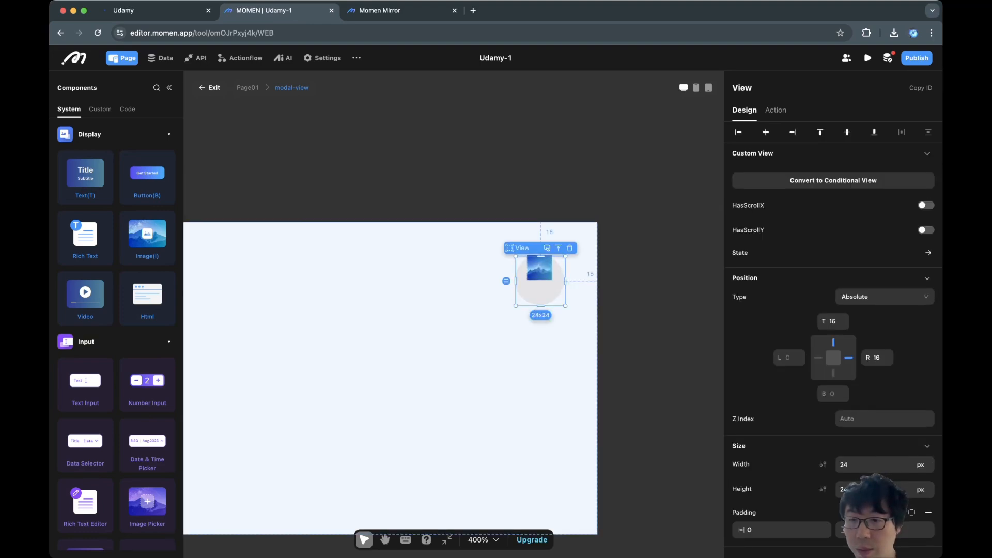
pyautogui.scroll(-5, 847, 532)
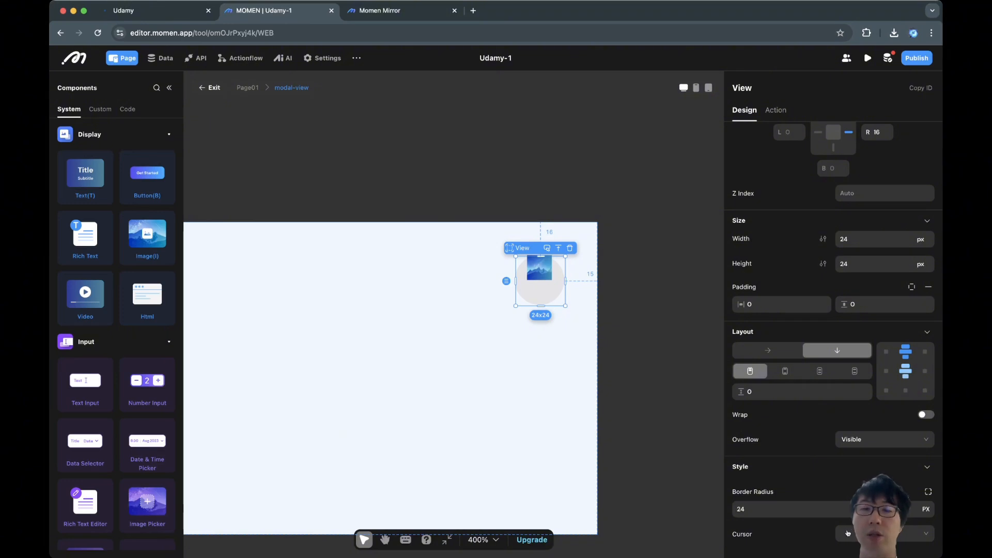
pyautogui.click(905, 371)
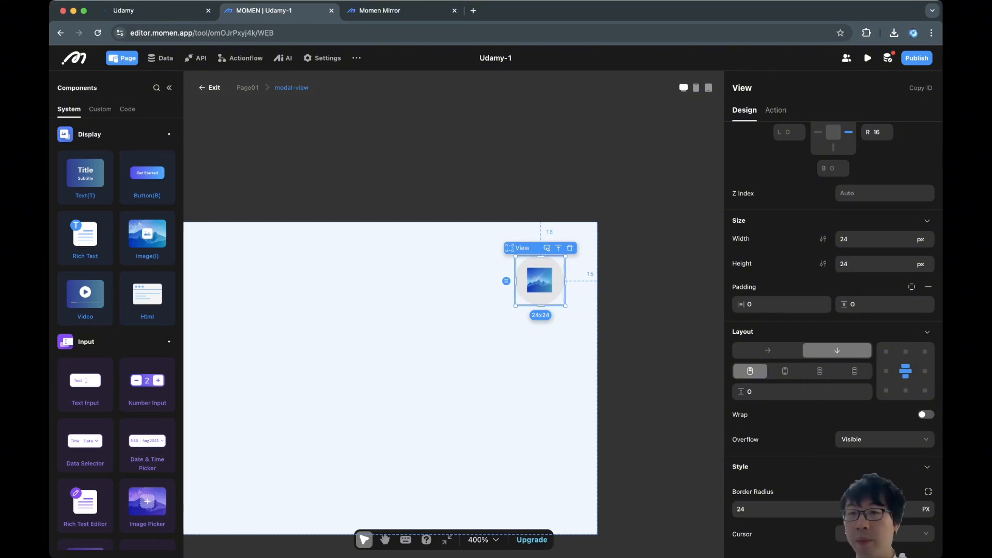
# Upload the X icon file as the image's source.
pyautogui.click(539, 280)
pyautogui.click(781, 187)
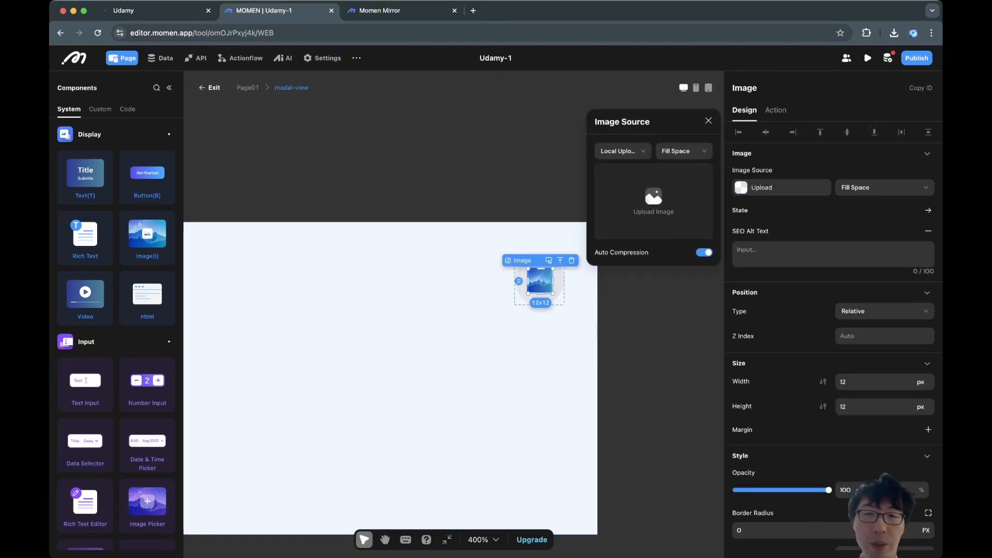
pyautogui.click(653, 201)
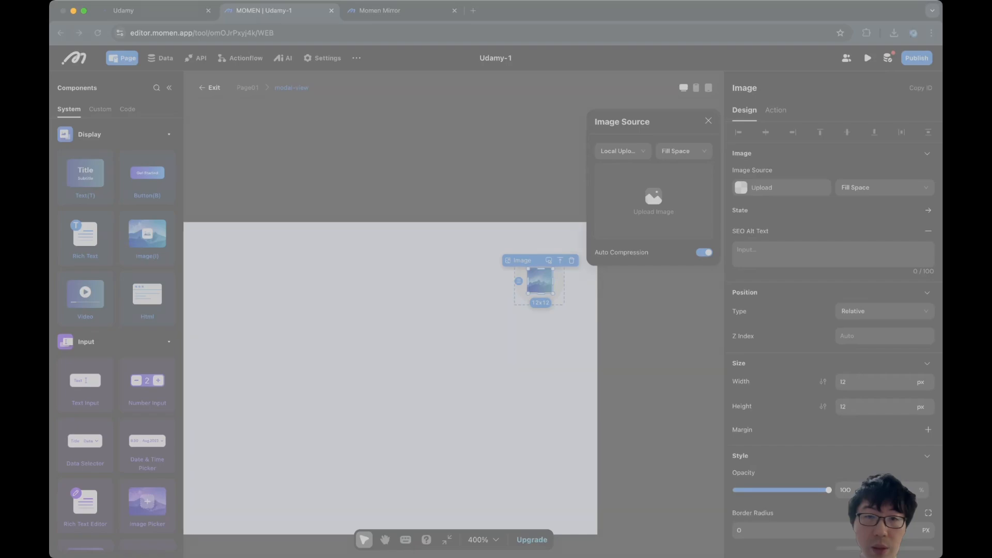
pyautogui.press('Return')
pyautogui.click(548, 351)
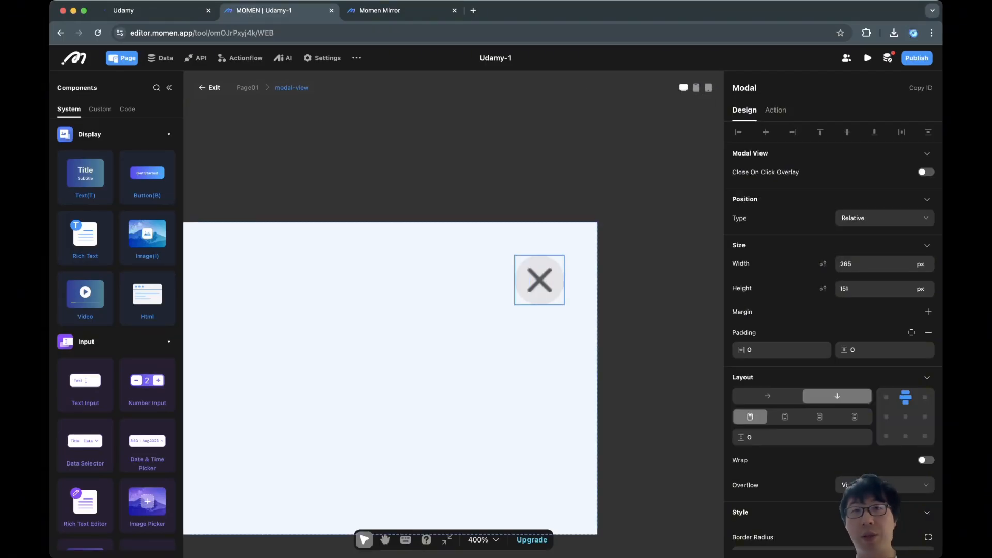
pyautogui.click(543, 297)
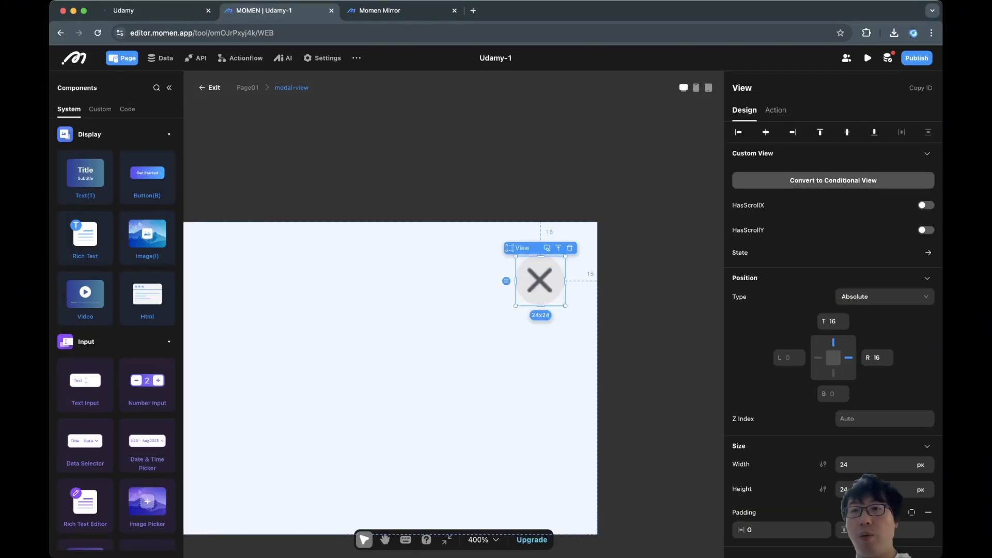
# Give the grey circle an onClick Hide Modal action.
pyautogui.click(775, 110)
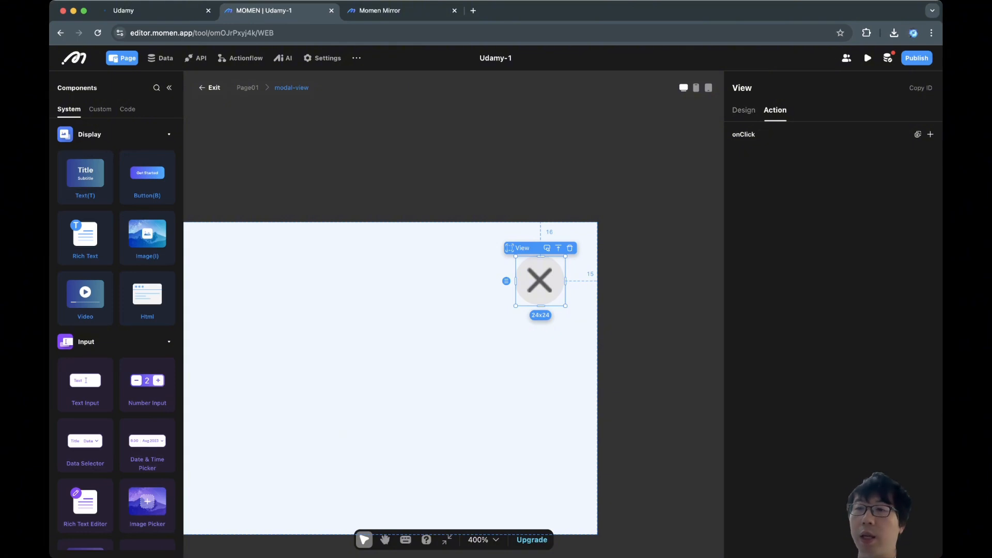
pyautogui.click(930, 135)
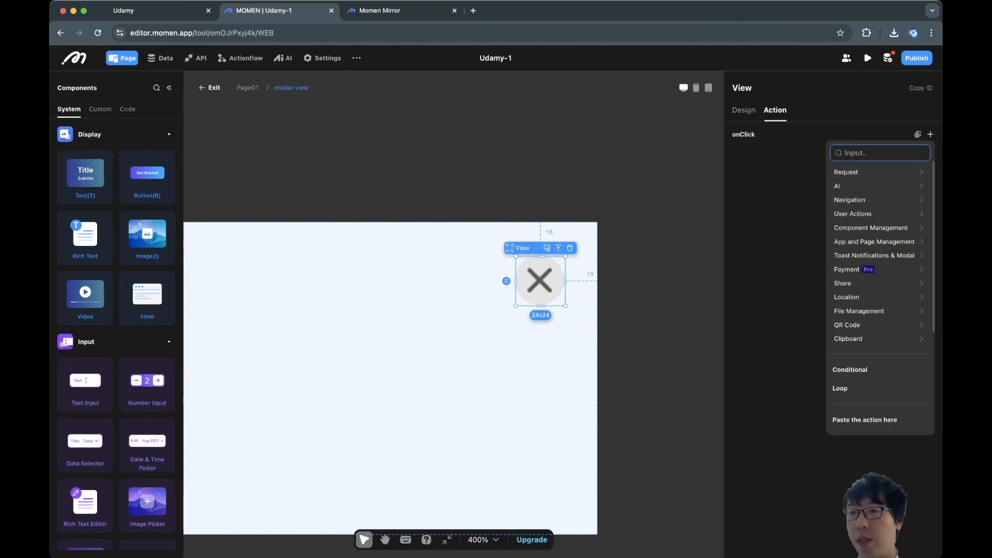
pyautogui.write('hide')
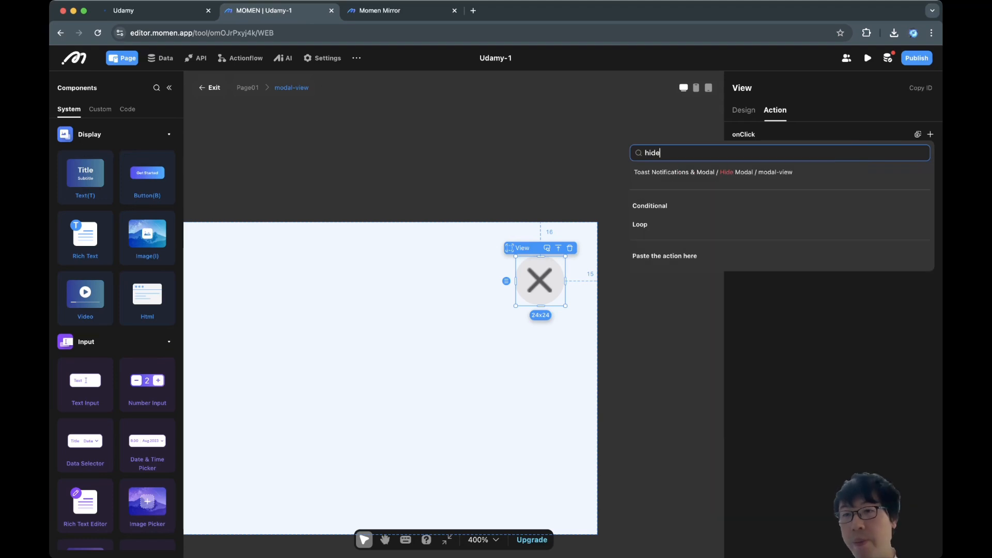
pyautogui.click(763, 173)
# Rename the modal to 'login modal' and view the published Udamy login dialog.
pyautogui.click(455, 362)
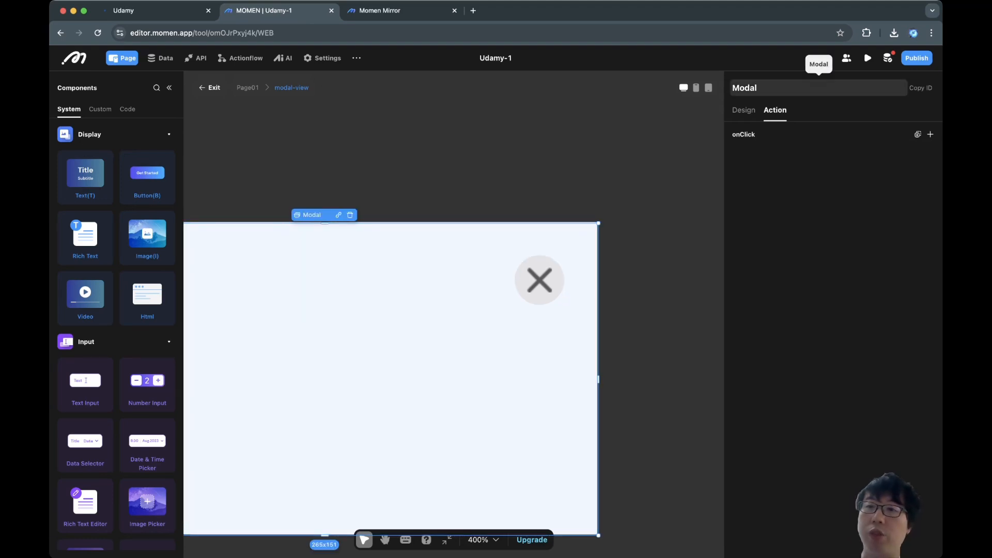
pyautogui.doubleClick(745, 88)
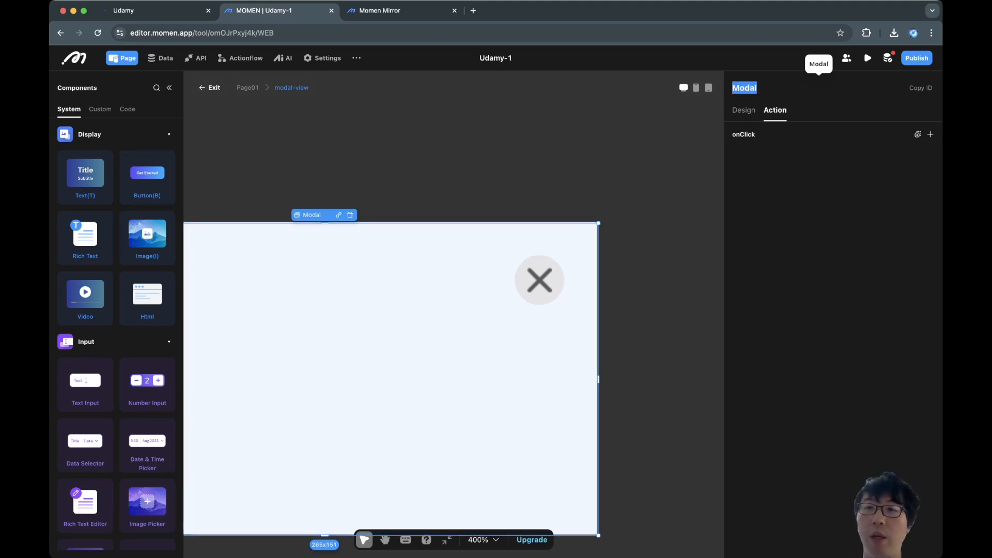
pyautogui.write('login modal')
pyautogui.press('Return')
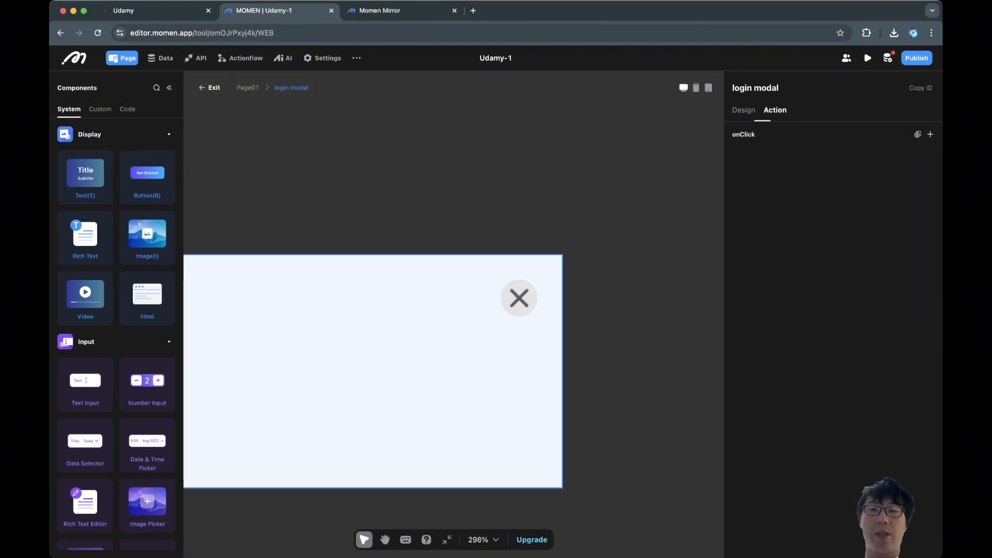
pyautogui.hscroll(-4, 620, 346)
pyautogui.scroll(-3, 620, 347)
pyautogui.click(153, 11)
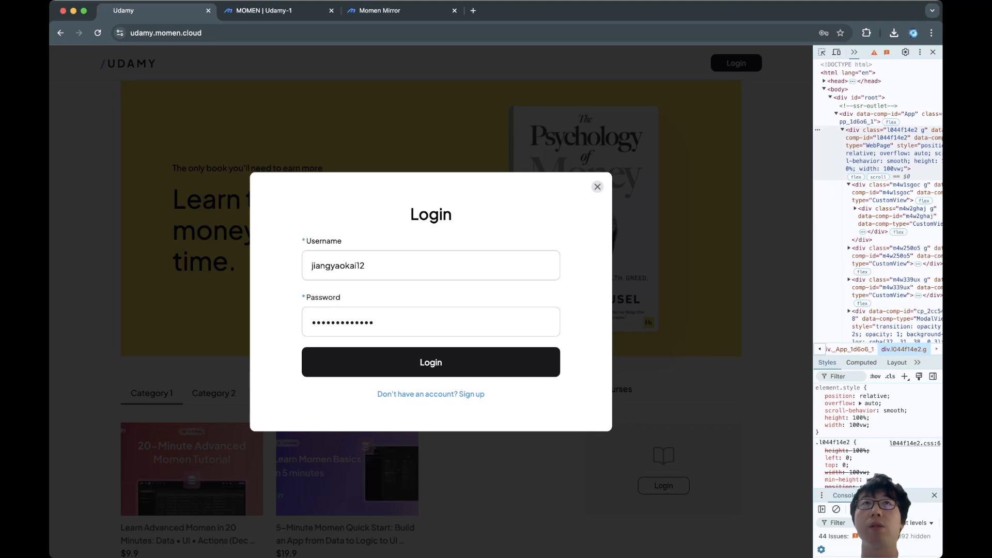
# Back in the editor, open the X close button's state variants.
pyautogui.click(268, 10)
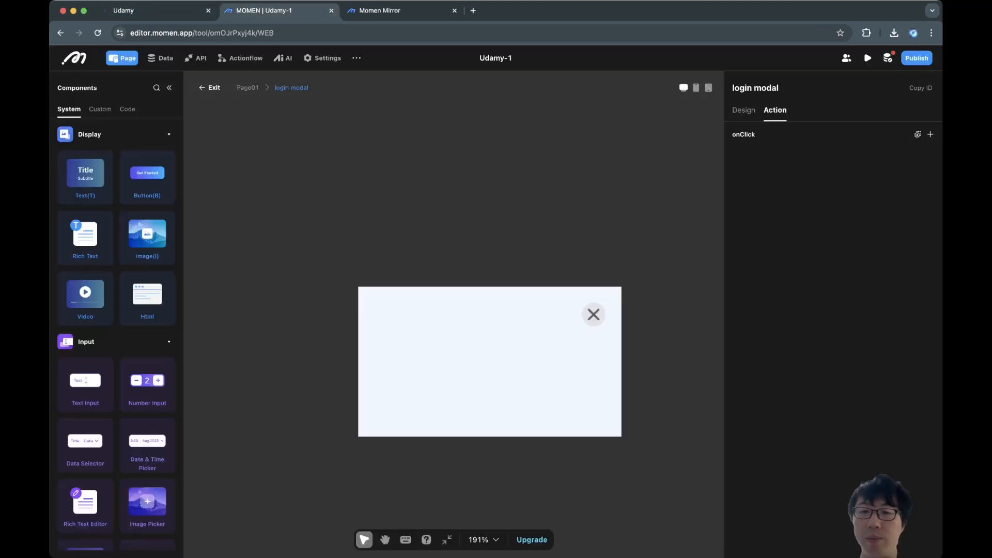
pyautogui.scroll(5, 626, 325)
pyautogui.click(555, 302)
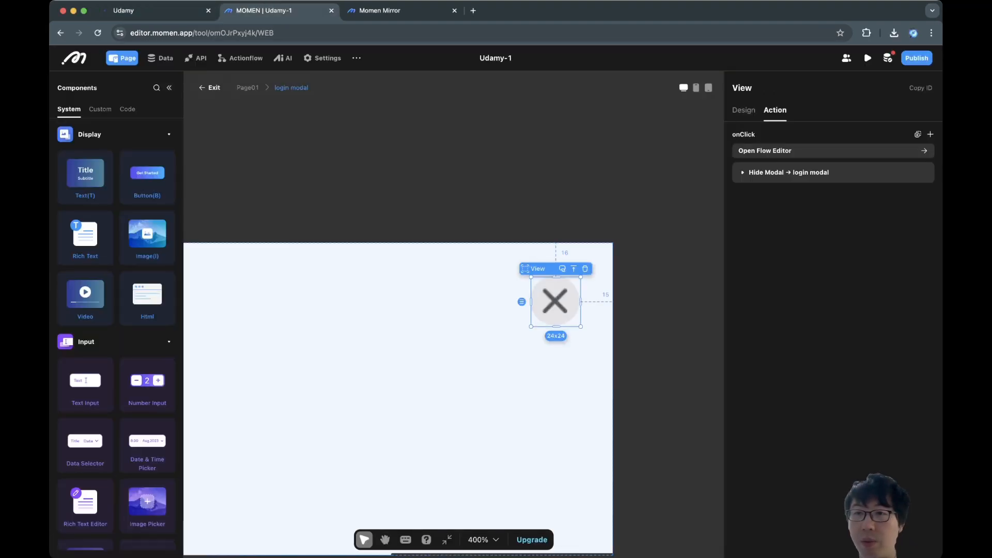
pyautogui.click(743, 110)
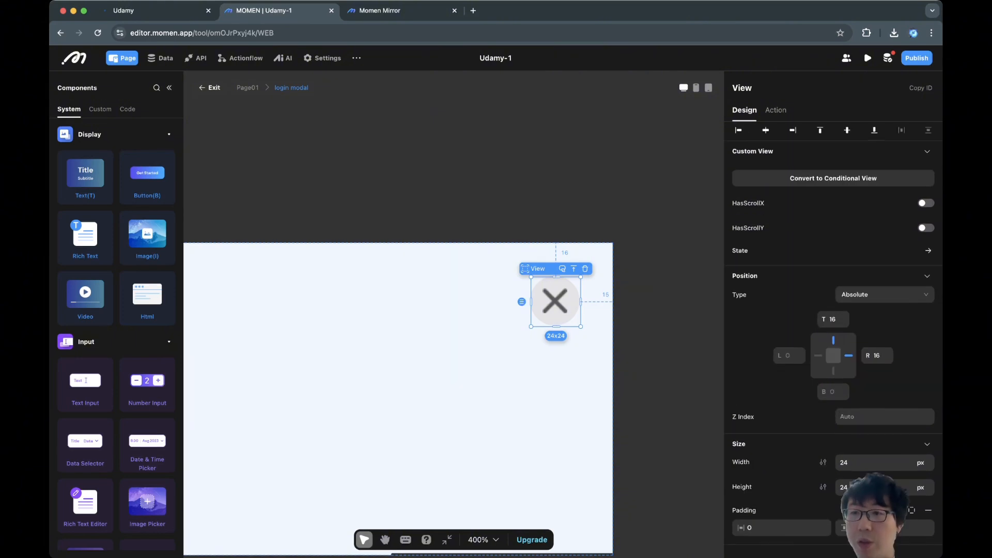
pyautogui.click(928, 253)
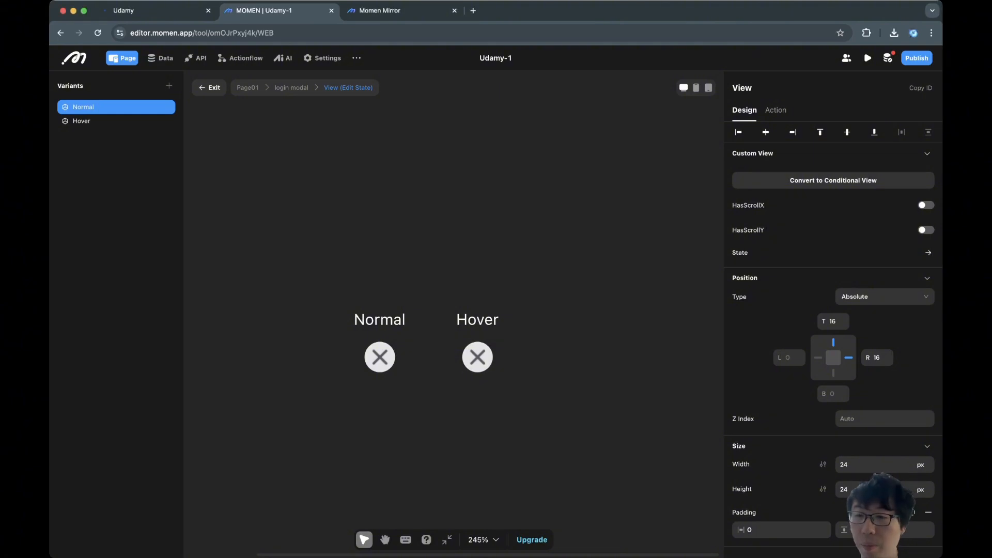
# Set the Hover state's background to B8C1D9 and check it in the preview.
pyautogui.click(477, 357)
pyautogui.scroll(-7, 827, 387)
pyautogui.click(796, 429)
pyautogui.write('B8C1D9')
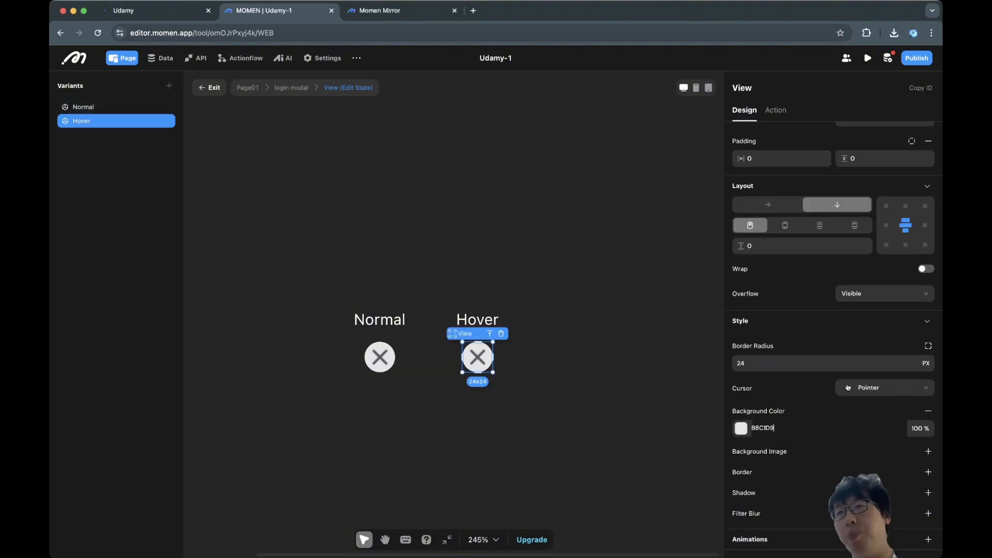
pyautogui.click(594, 382)
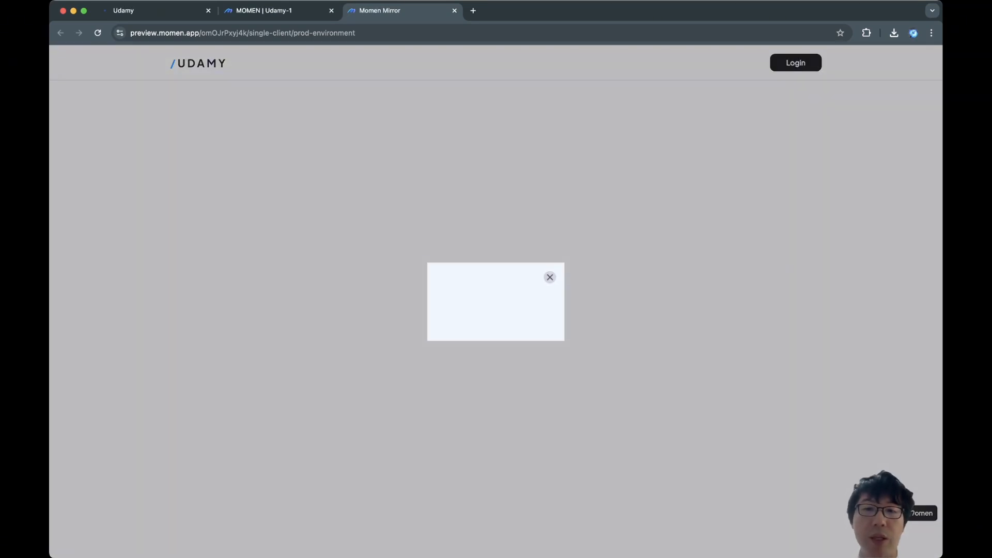
pyautogui.hotkey('ctrl', 'shift', 'Tab')
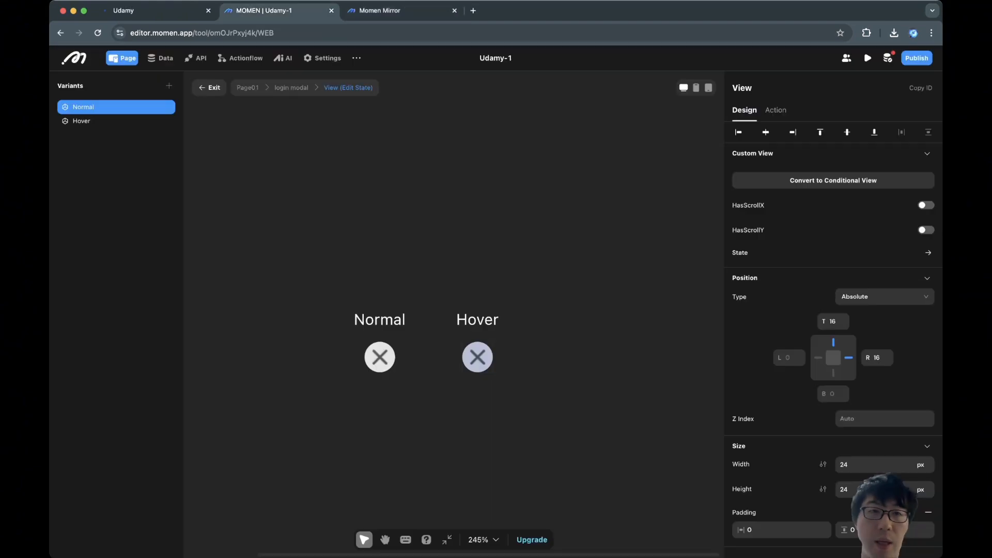
# Open the Login button's login modal in Edit mode and view its size settings.
pyautogui.click(210, 88)
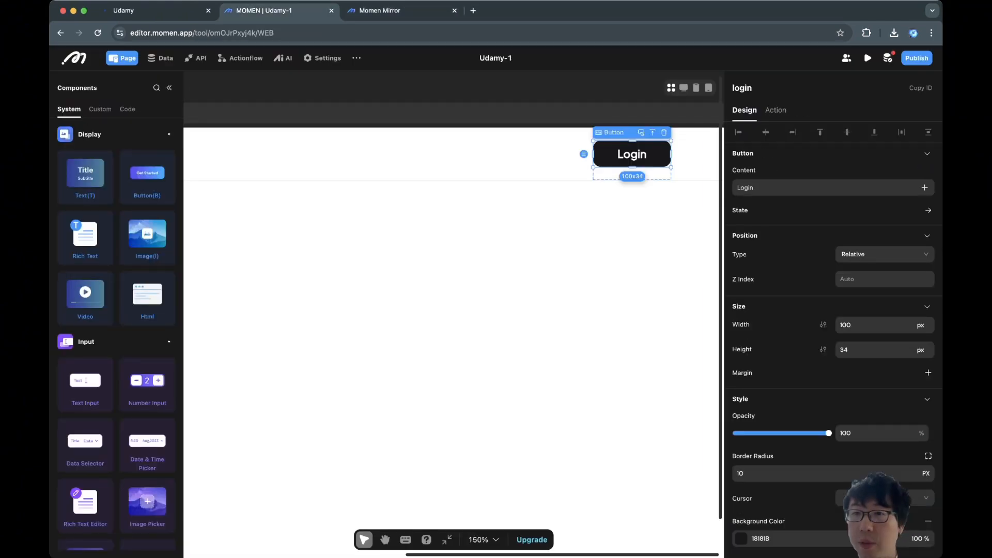
pyautogui.click(775, 110)
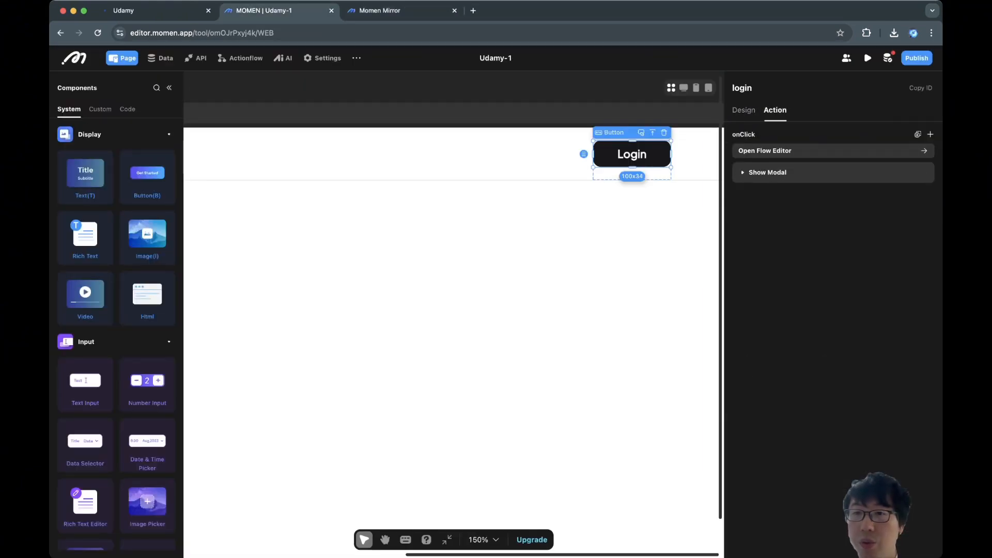
pyautogui.click(768, 173)
pyautogui.click(833, 233)
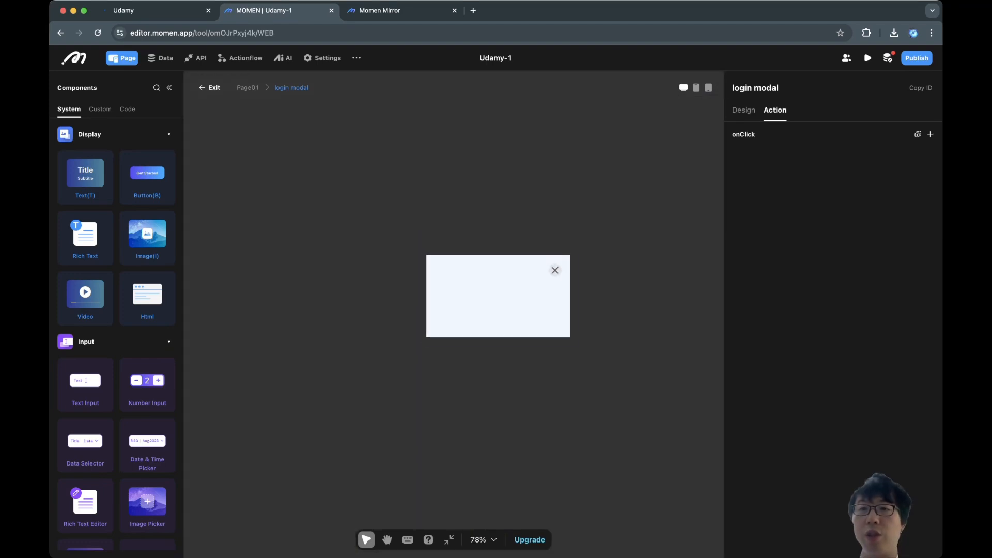
pyautogui.click(744, 110)
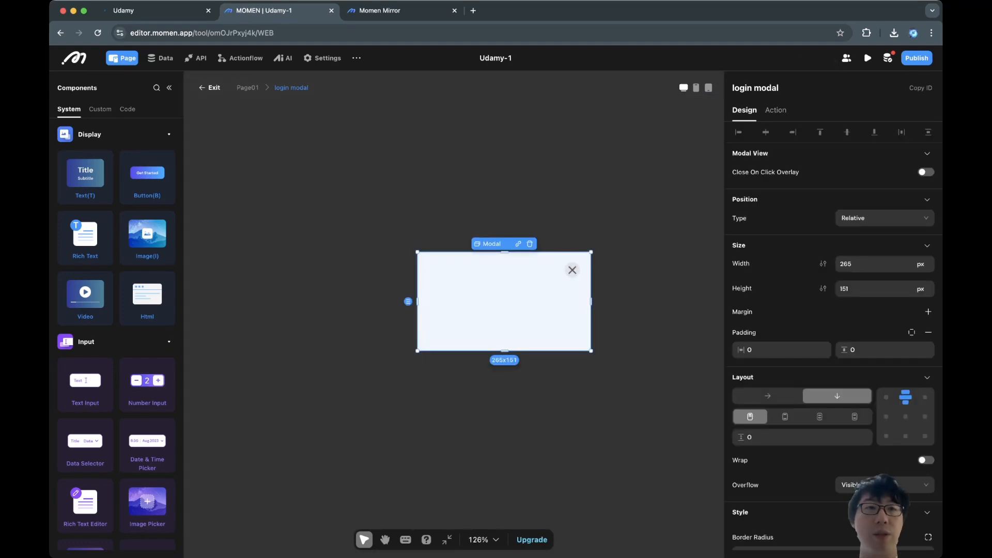
# Inspect the published site's content container width in developer tools for reference.
pyautogui.hotkey('ctrl', 'shift', 'Tab')
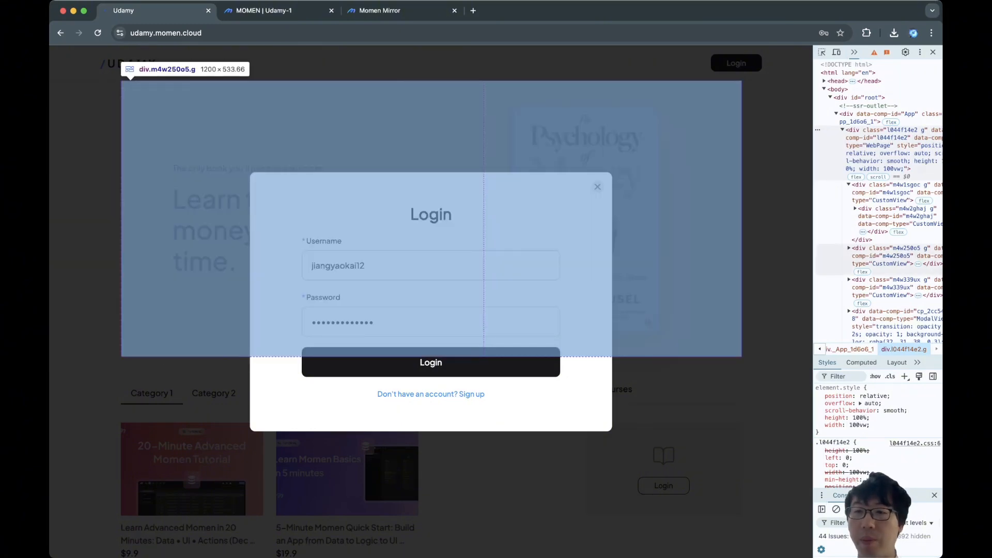
pyautogui.click(889, 260)
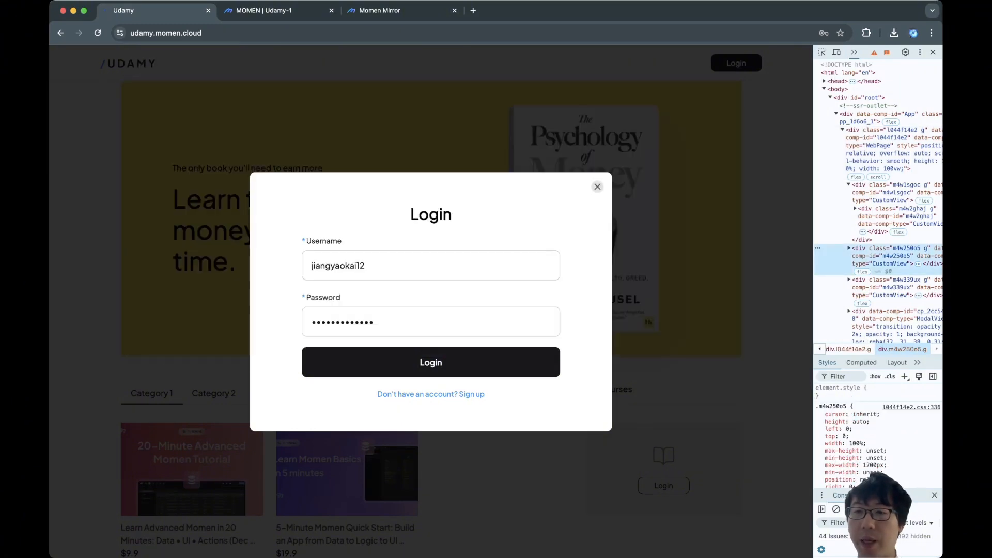
pyautogui.moveTo(813, 258)
pyautogui.mouseDown()
pyautogui.moveTo(427, 259)
pyautogui.moveTo(814, 259)
pyautogui.mouseUp()
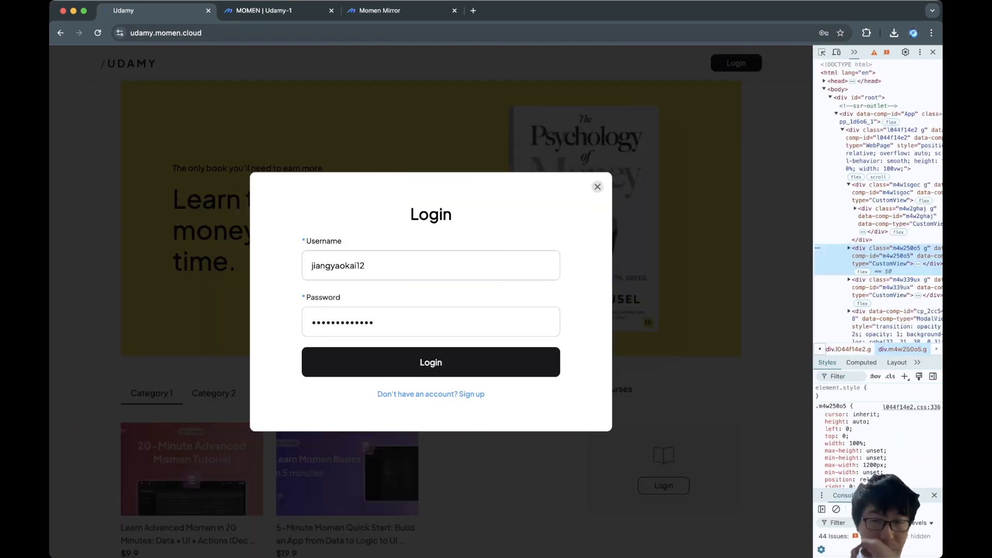
pyautogui.hotkey('ctrl', 'Tab')
# Make the modal 50% wide with a 700 px maximum width.
pyautogui.doubleClick(846, 264)
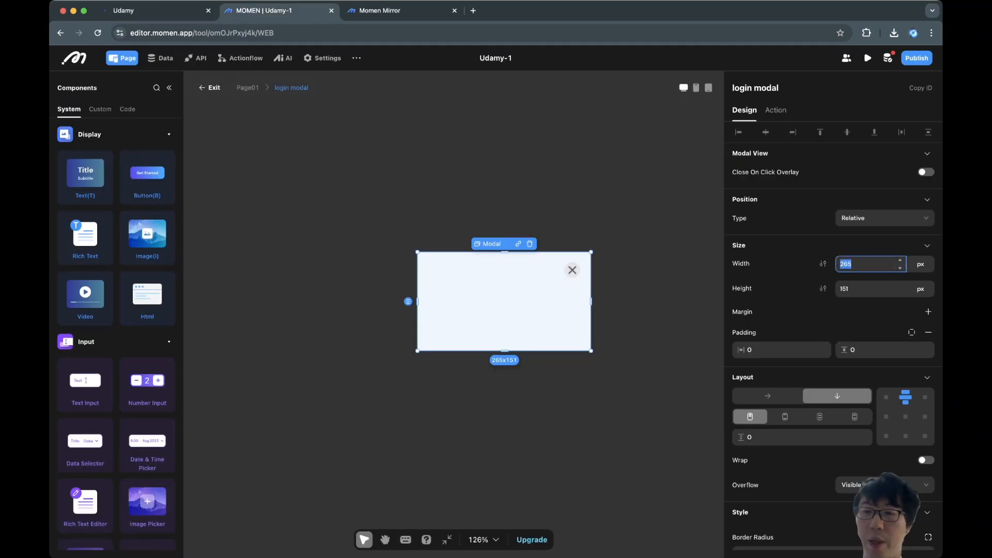
pyautogui.click(920, 264)
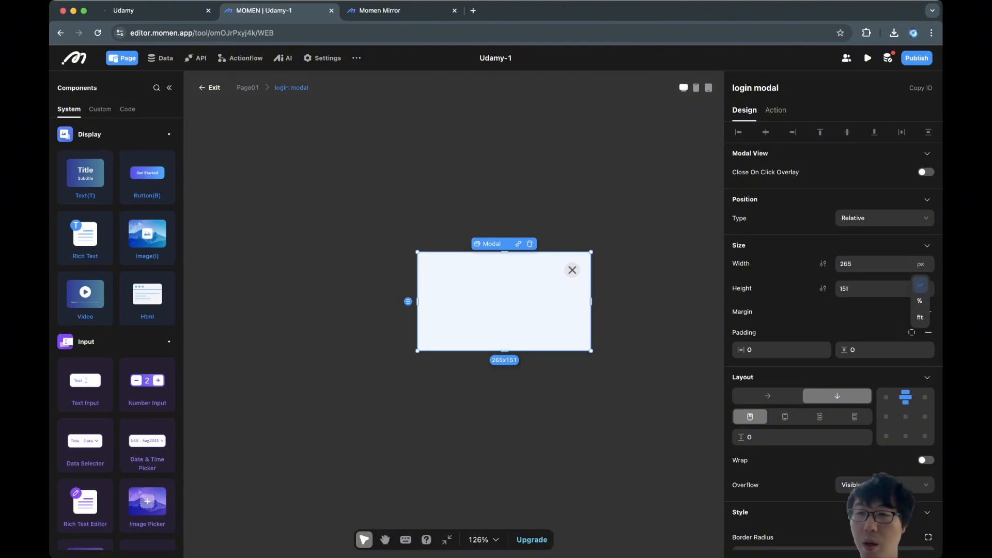
pyautogui.click(920, 303)
pyautogui.write('50')
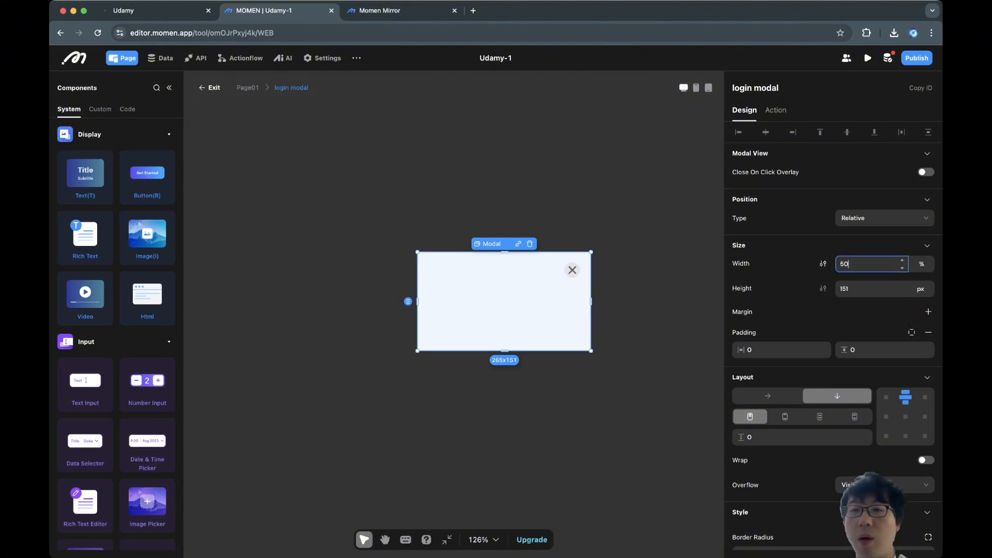
pyautogui.press('Return')
pyautogui.click(823, 264)
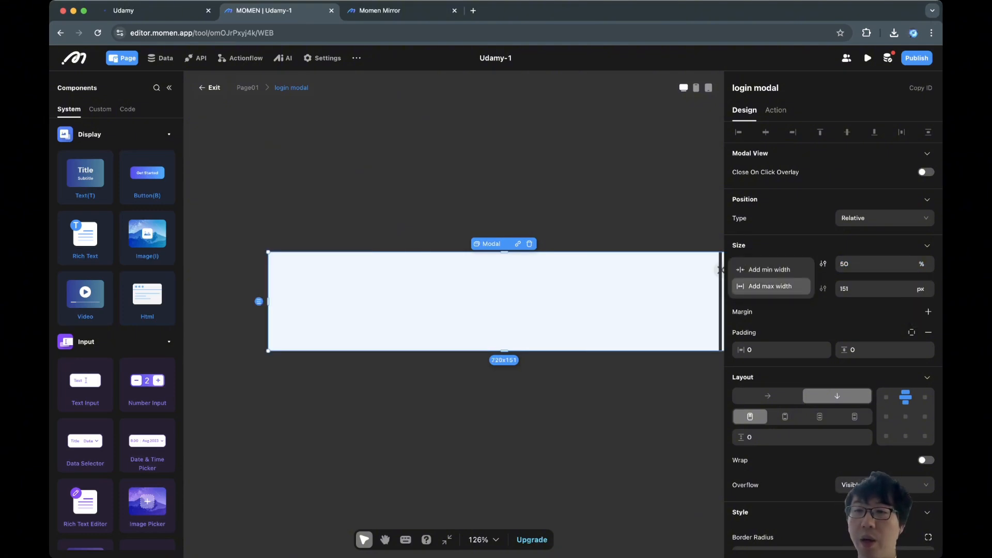
pyautogui.click(770, 286)
pyautogui.write('700')
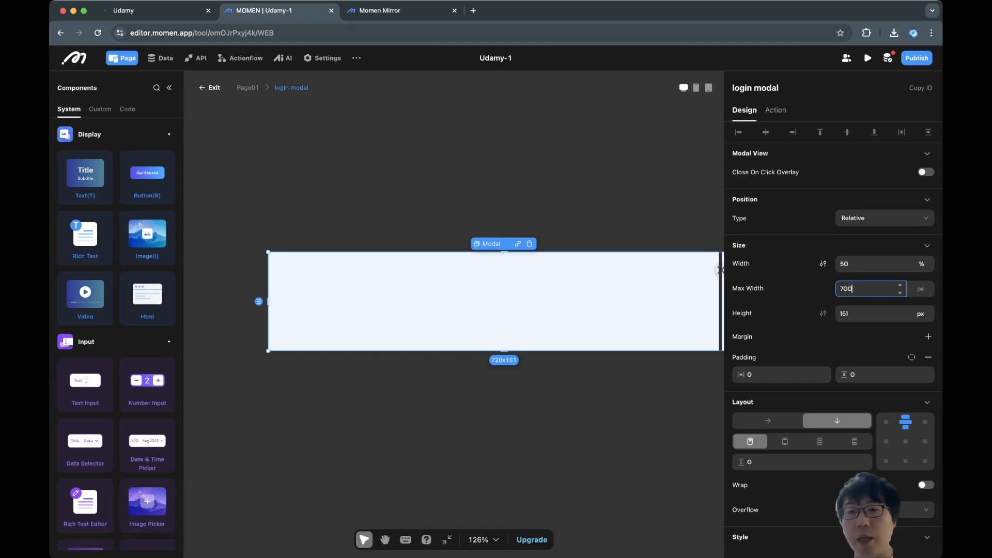
pyautogui.press('Return')
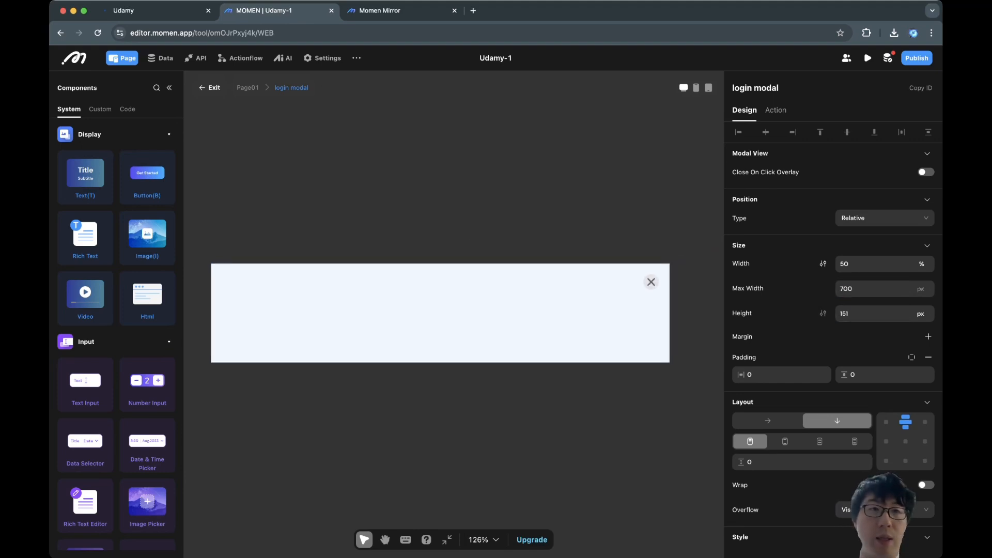
pyautogui.hotkey('ctrl', 'shift', 'Tab')
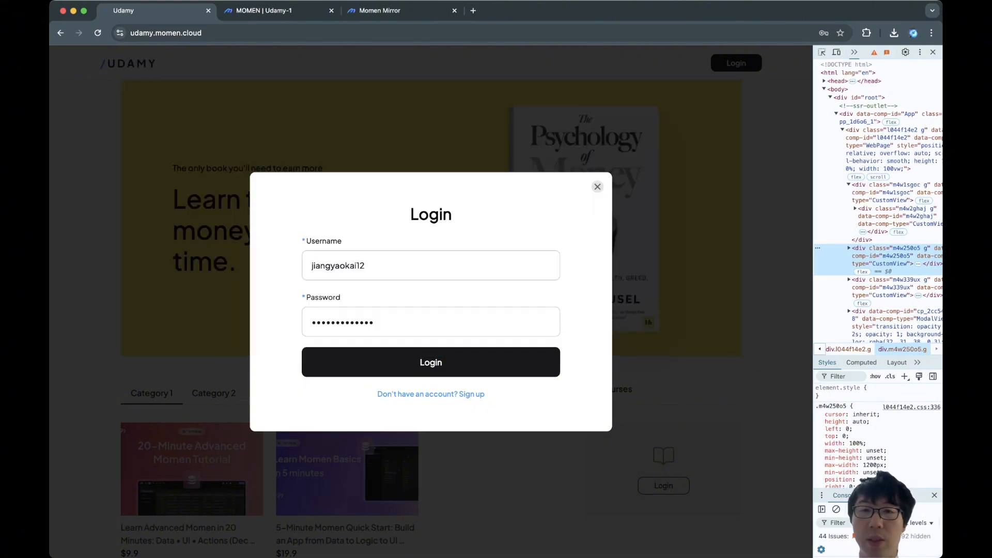
# Close developer tools and change the modal's background colour to FFFFFF.
pyautogui.moveTo(813, 279)
pyautogui.mouseDown()
pyautogui.moveTo(754, 279)
pyautogui.moveTo(813, 279)
pyautogui.mouseUp()
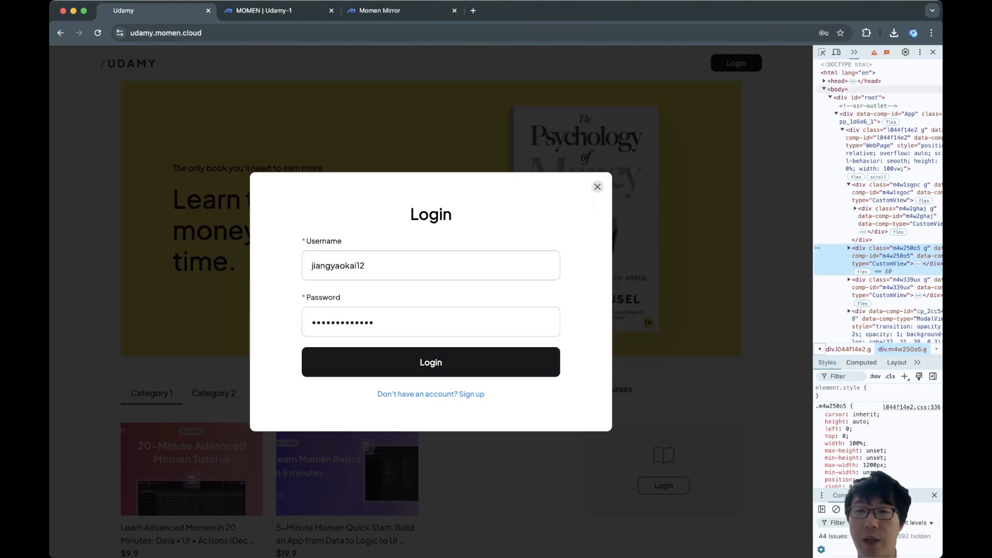
pyautogui.click(932, 53)
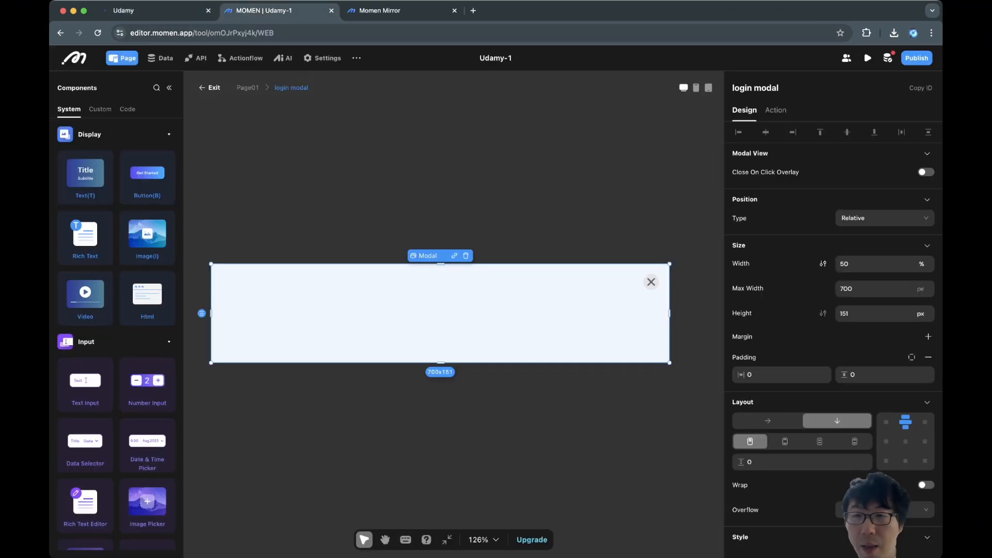
pyautogui.scroll(-3, 833, 361)
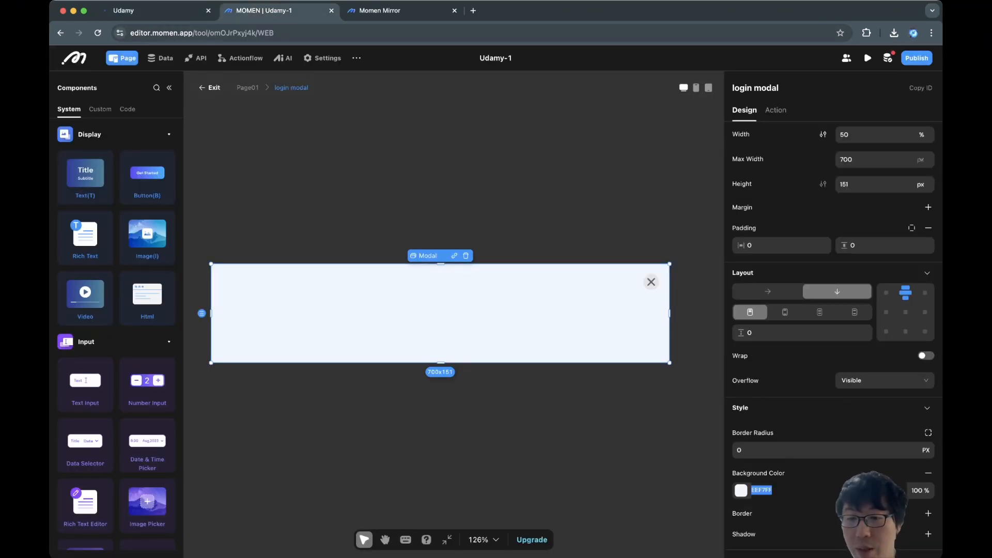
pyautogui.write('FFFFFF')
pyautogui.press('Return')
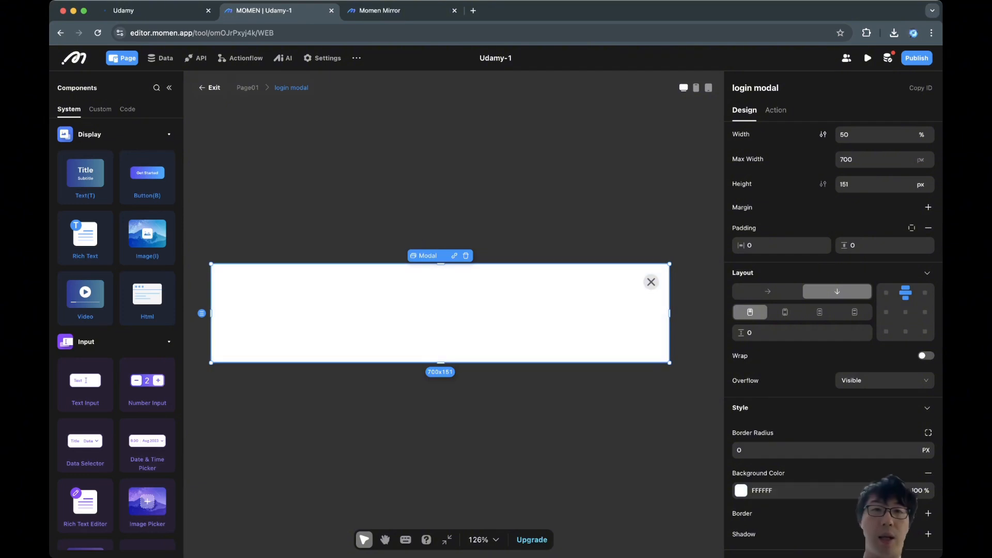
# Add a new theme colour named 'Fully' in project settings, then return to the modal's background colour.
pyautogui.click(321, 58)
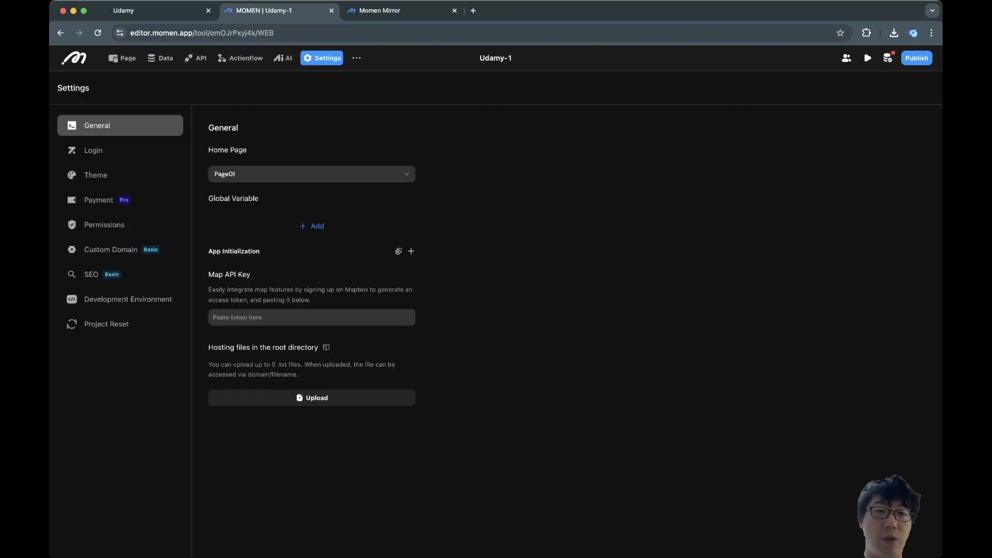
pyautogui.click(96, 174)
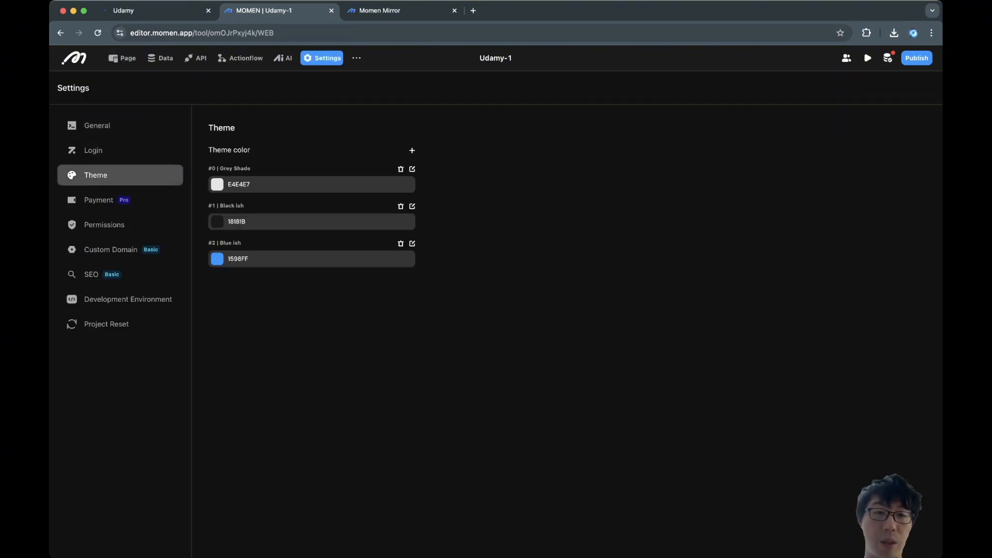
pyautogui.click(412, 151)
pyautogui.click(412, 280)
pyautogui.tripleClick(253, 280)
pyautogui.write('Full')
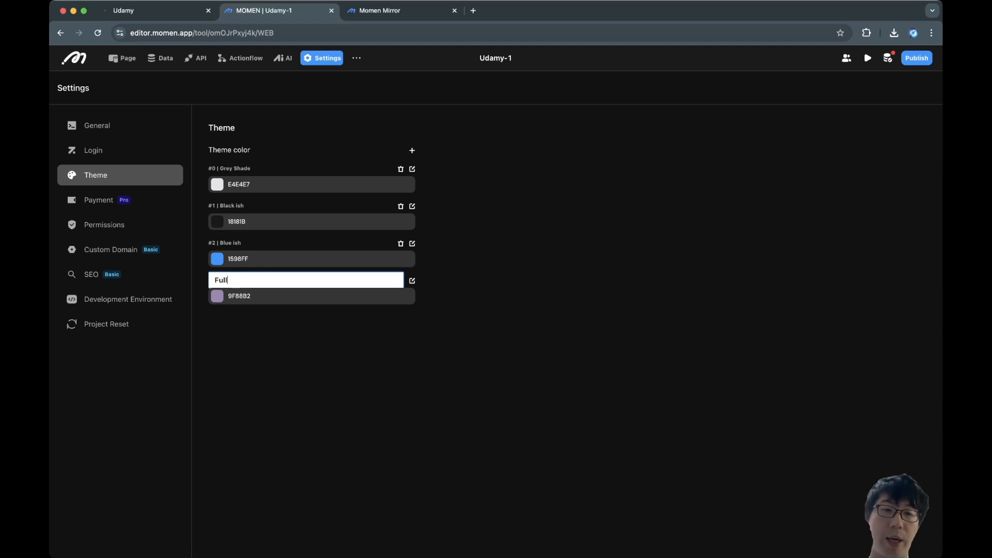
pyautogui.write('y')
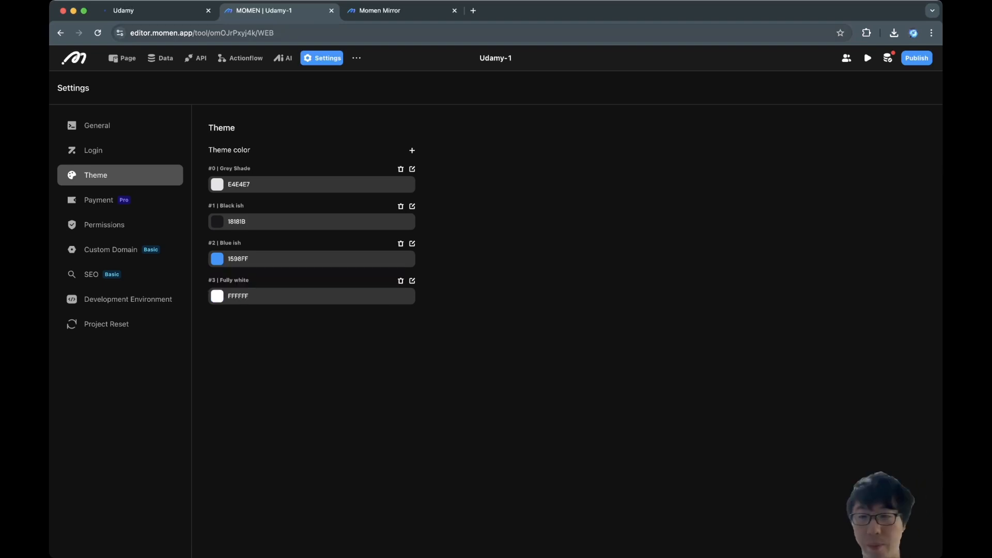
pyautogui.click(123, 58)
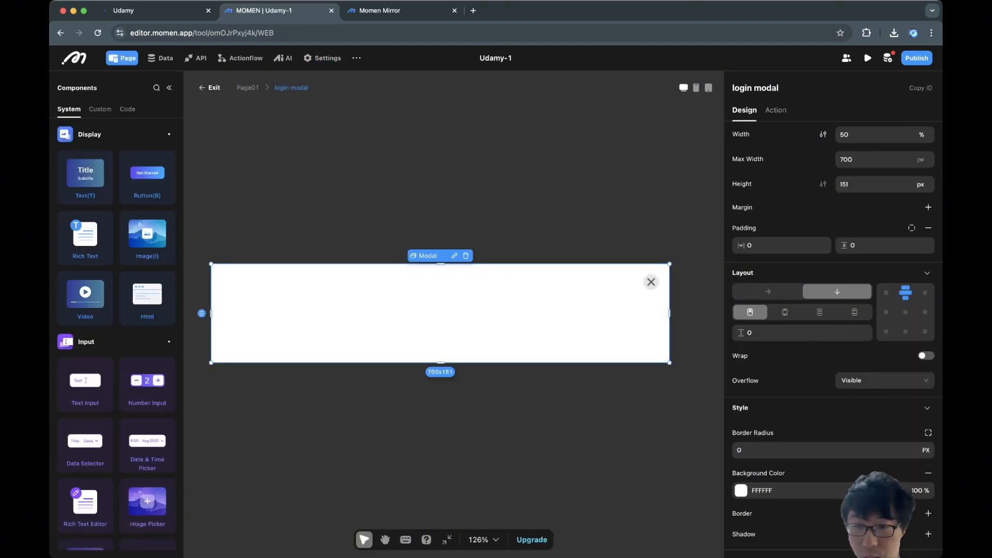
pyautogui.click(741, 490)
# Place a text element at the top of the modal reading 'Login'.
pyautogui.press('Escape')
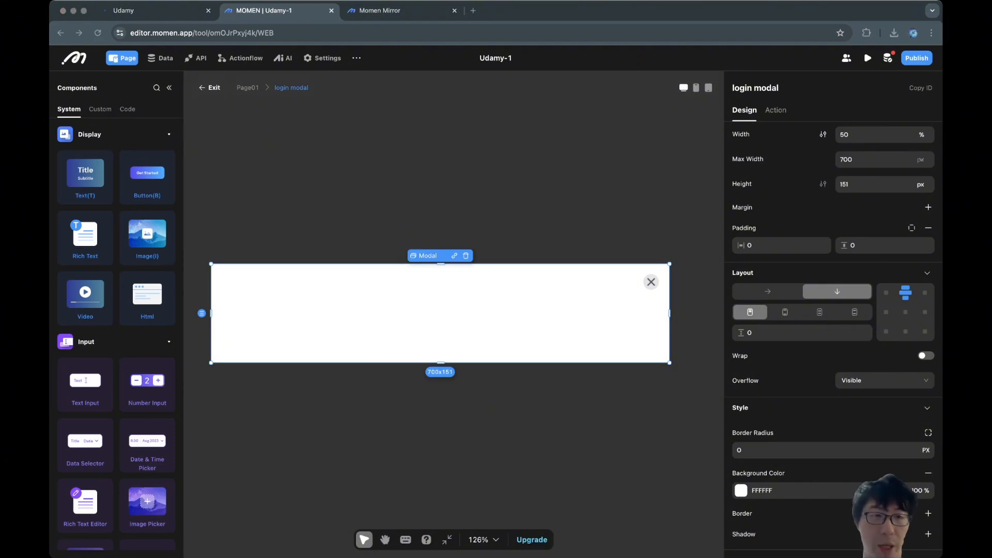
pyautogui.moveTo(85, 173); pyautogui.dragTo(439, 294)
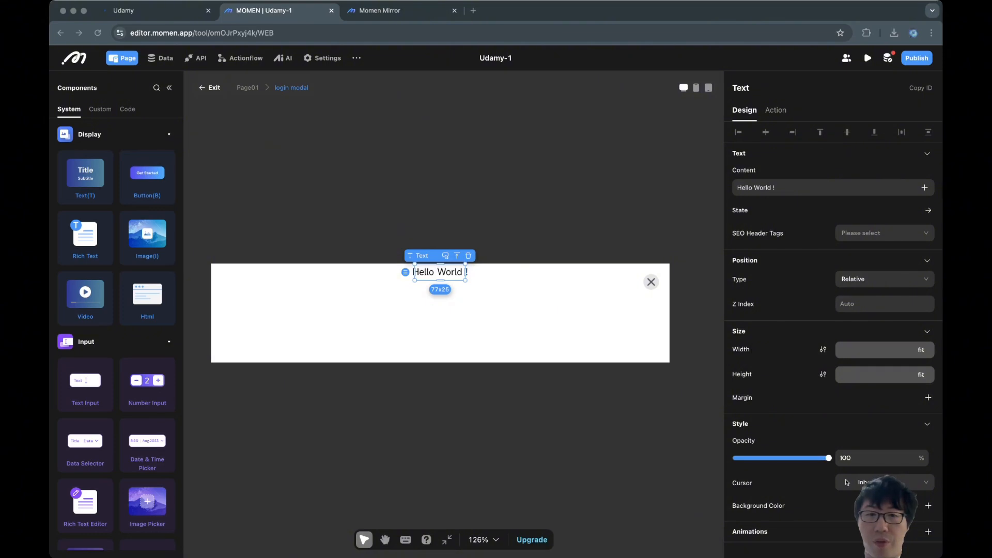
pyautogui.click(806, 188)
pyautogui.click(806, 187)
pyautogui.press('super+a')
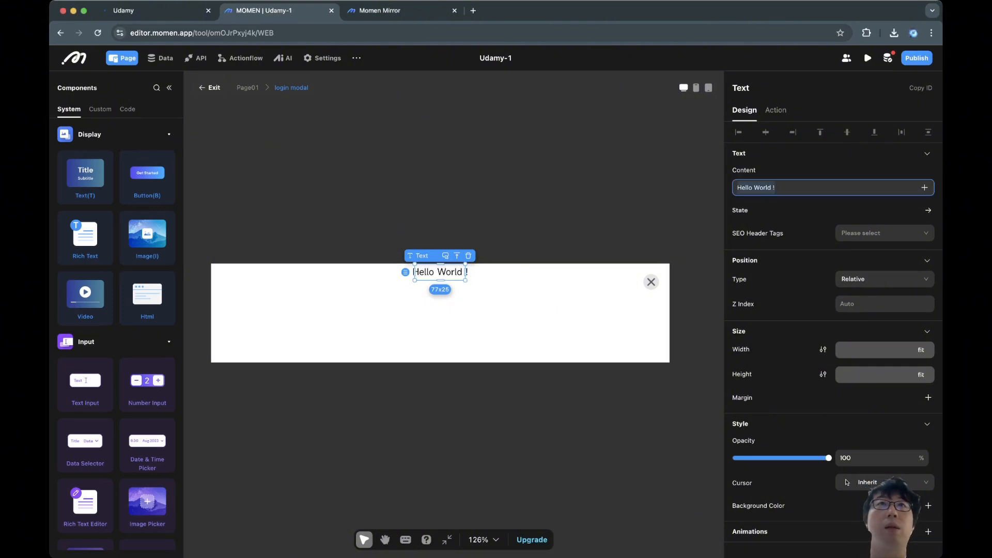
pyautogui.write('Login')
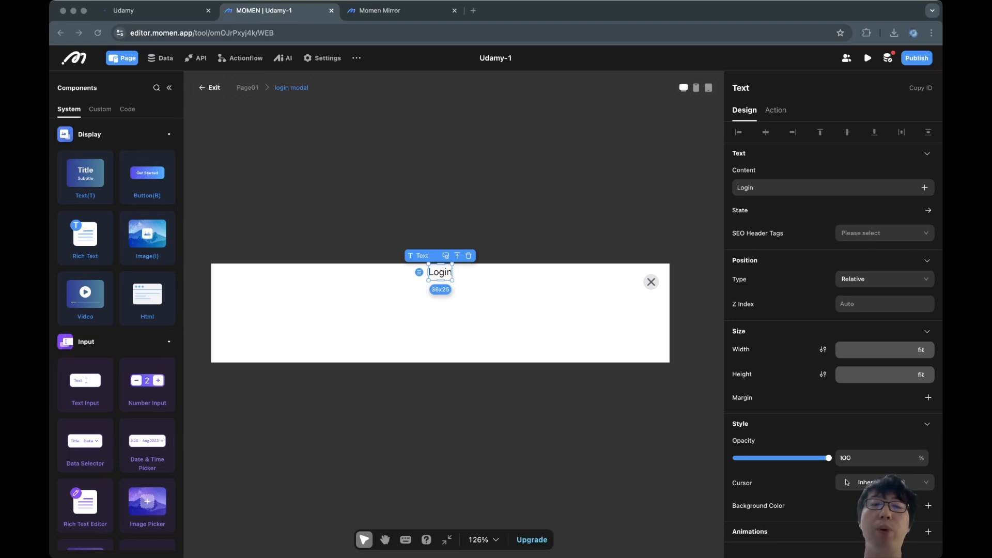
pyautogui.click(440, 320)
pyautogui.click(440, 272)
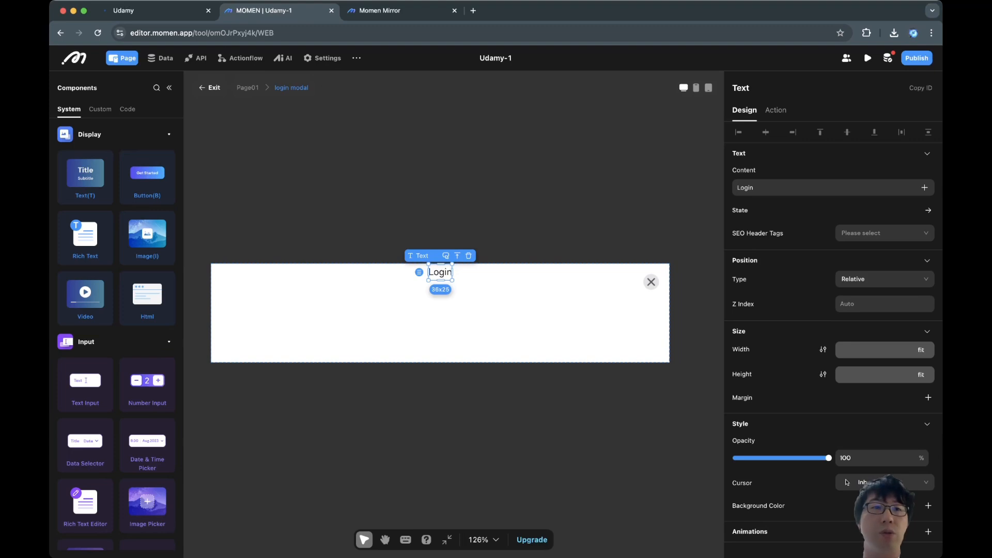
# Give the login modal padding of 100 horizontal and 60 vertical.
pyautogui.hotkey('ctrl', 'shift', 'Tab')
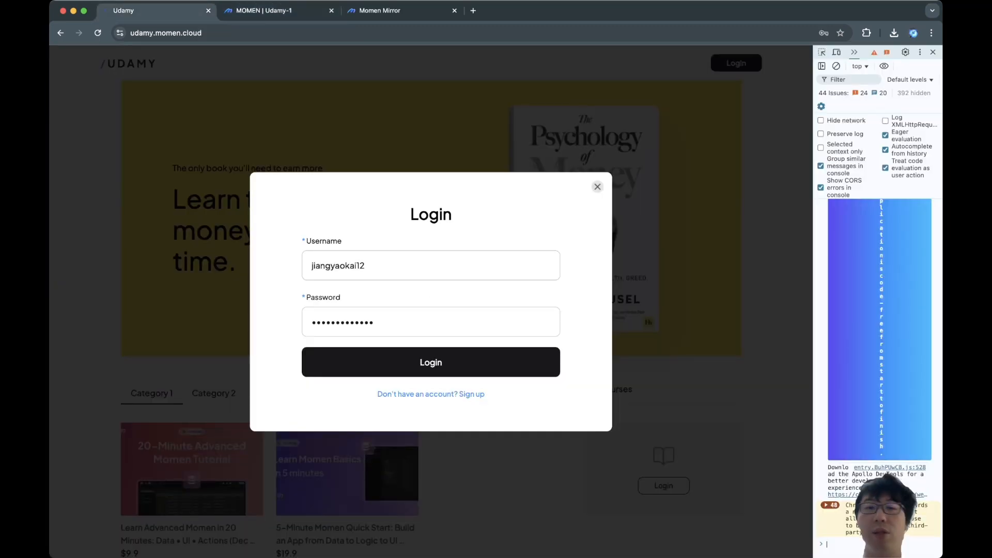
pyautogui.hotkey('ctrl', 'Tab')
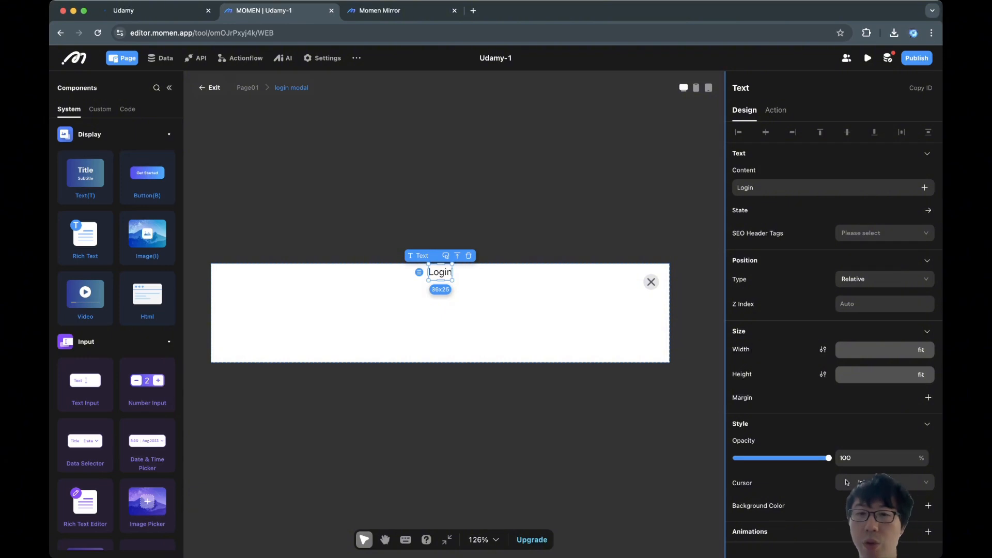
pyautogui.click(465, 316)
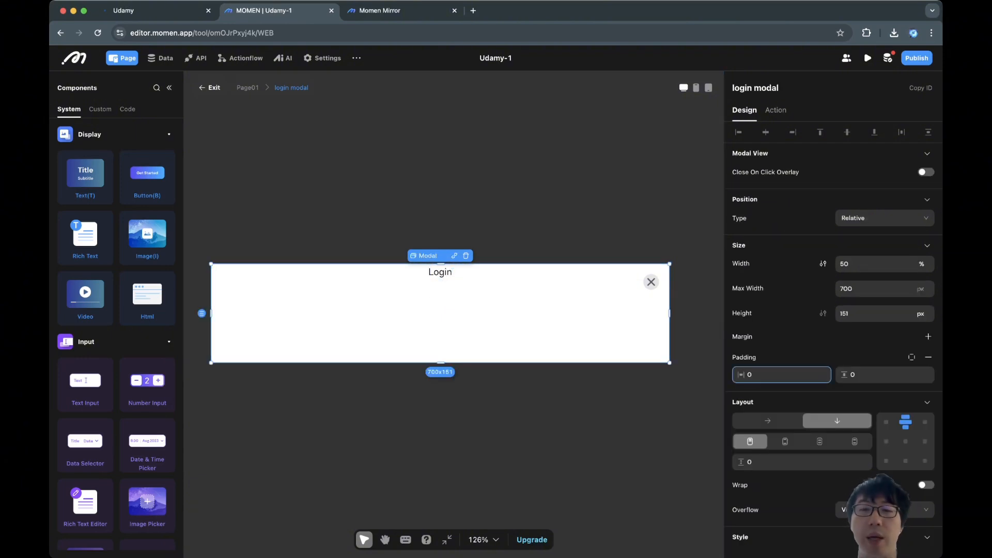
pyautogui.doubleClick(765, 375)
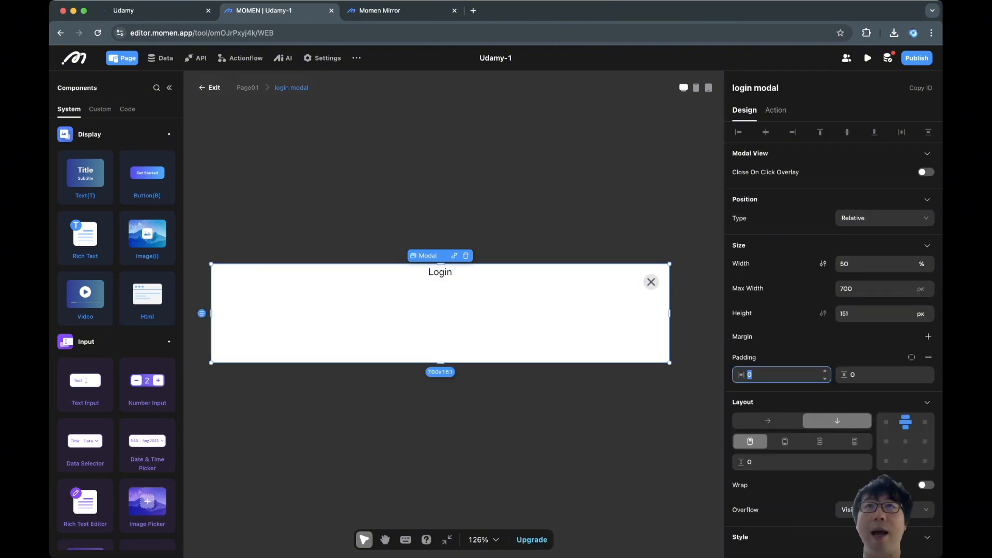
pyautogui.write('100')
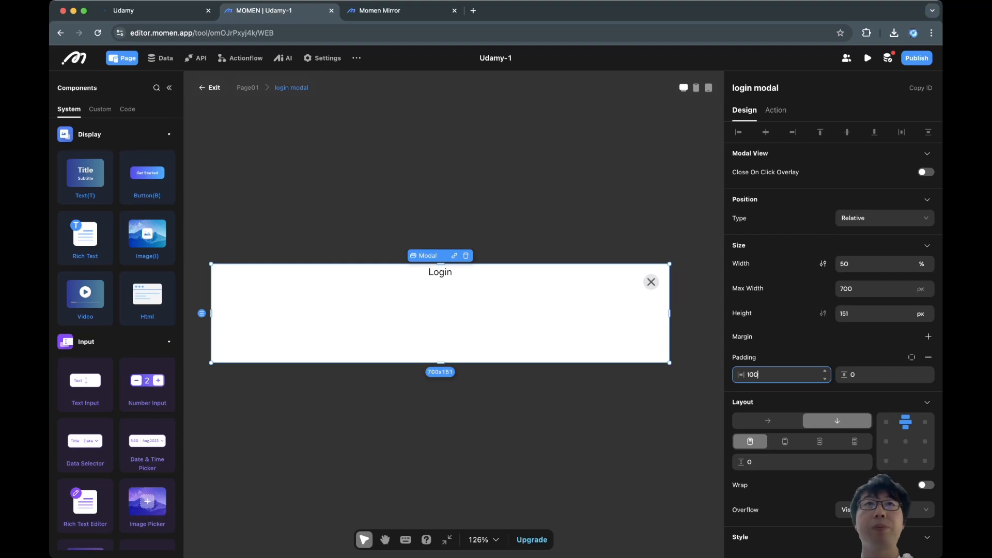
pyautogui.press('Return')
pyautogui.hotkey('ctrl', 'shift', 'Tab')
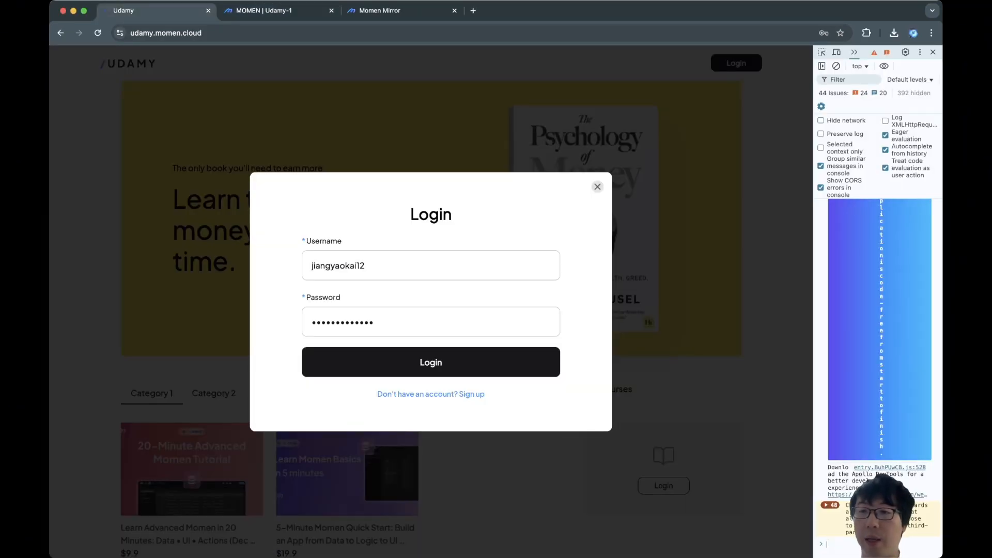
pyautogui.moveTo(814, 310); pyautogui.dragTo(546, 310)
pyautogui.hotkey('ctrl', 'Tab')
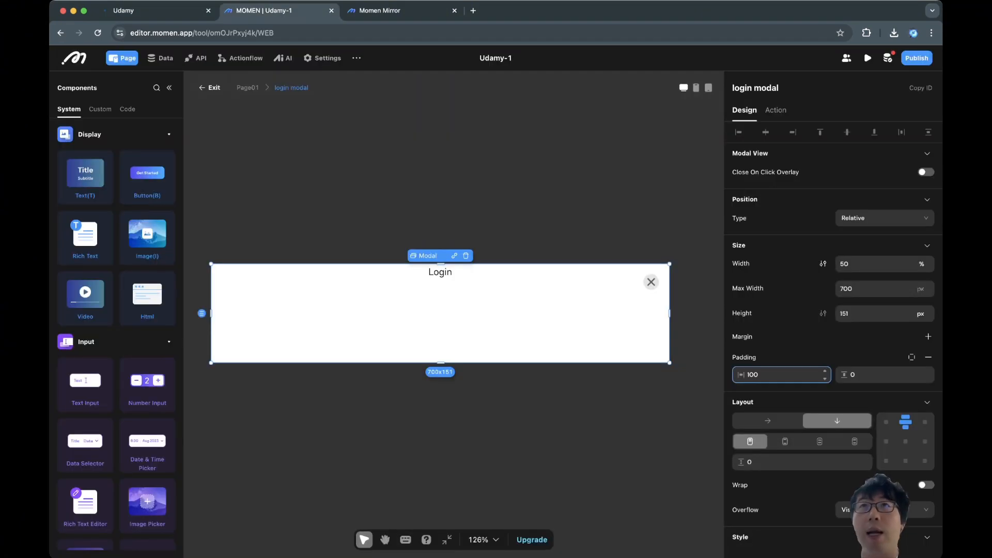
pyautogui.press('Tab')
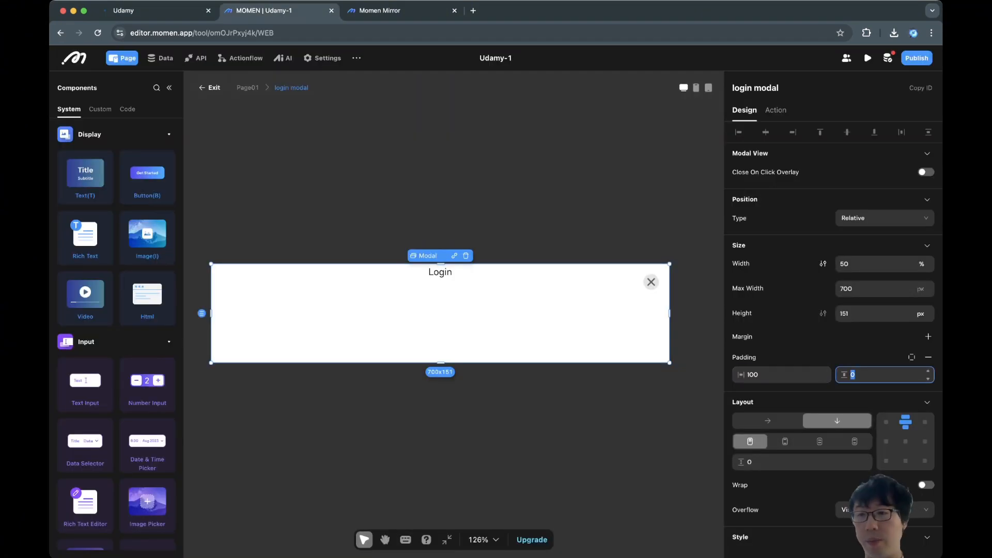
pyautogui.write('60')
pyautogui.press('Return')
# Switch the modal's height unit from px to fit.
pyautogui.click(440, 312)
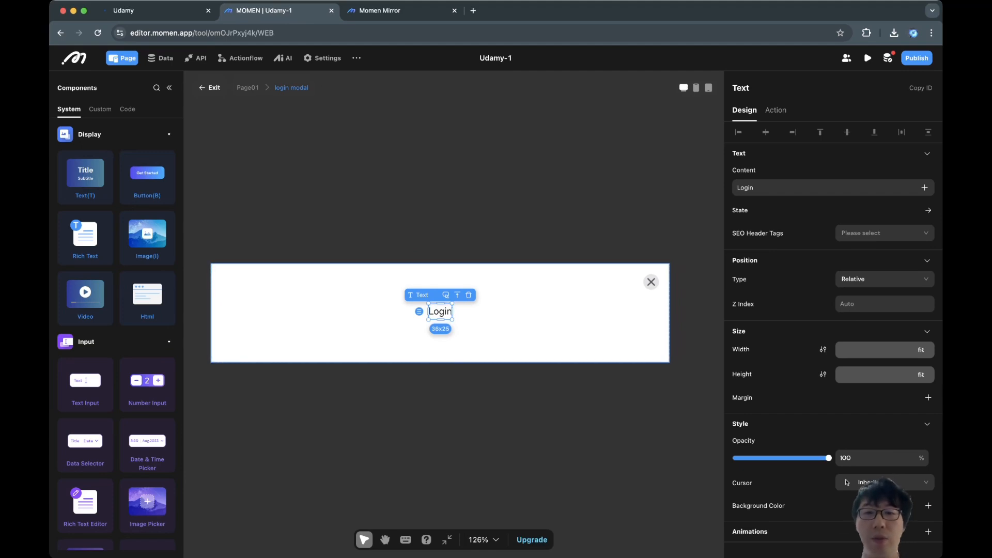
pyautogui.click(490, 330)
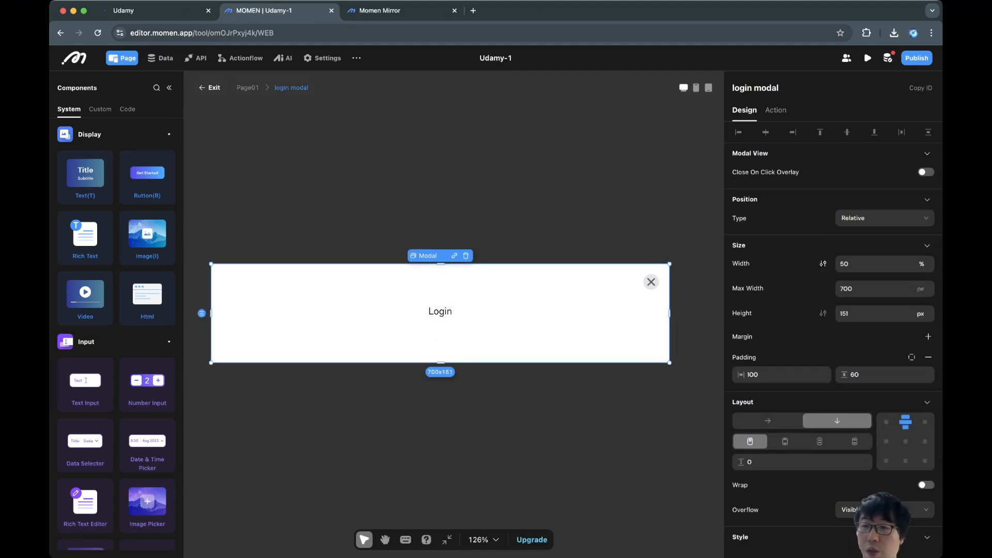
pyautogui.click(920, 314)
pyautogui.click(920, 366)
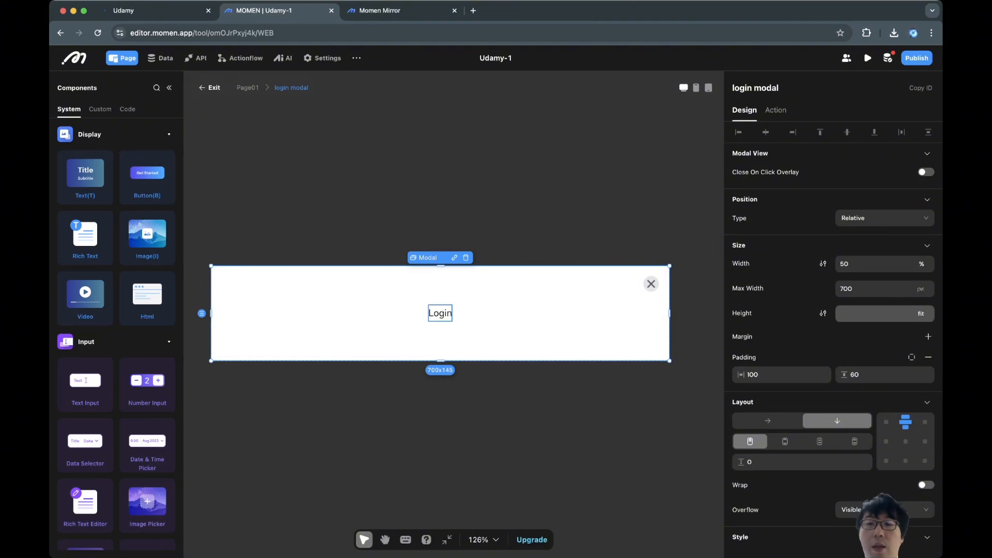
pyautogui.click(442, 315)
# Set the Login title's font size to 30.
pyautogui.scroll(-4, 833, 335)
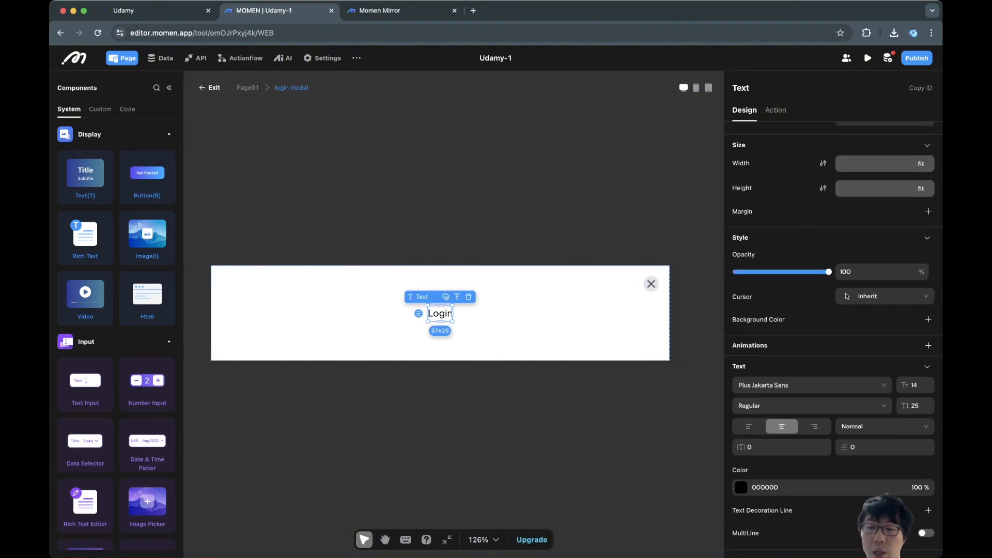
pyautogui.doubleClick(914, 385)
pyautogui.write('30')
pyautogui.press('Return')
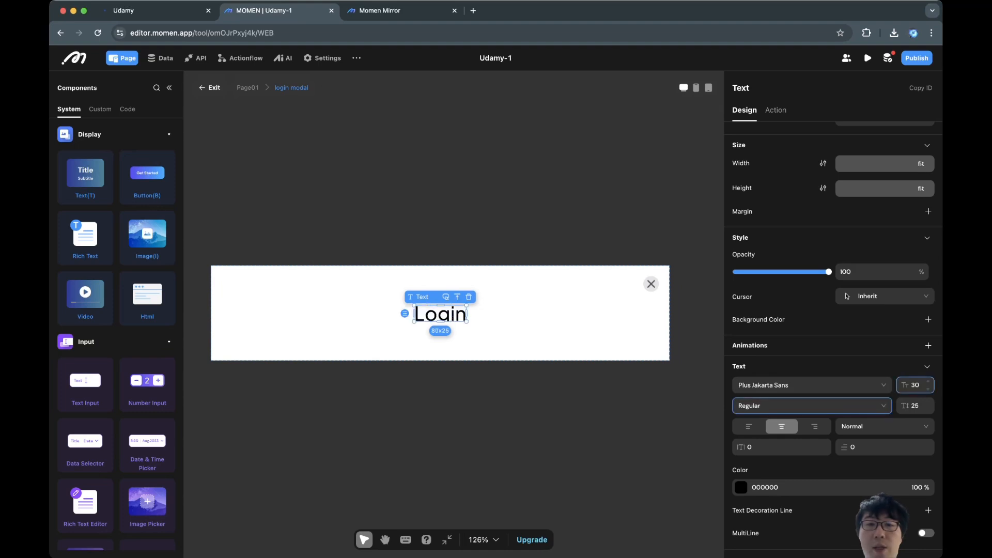
pyautogui.press('Escape')
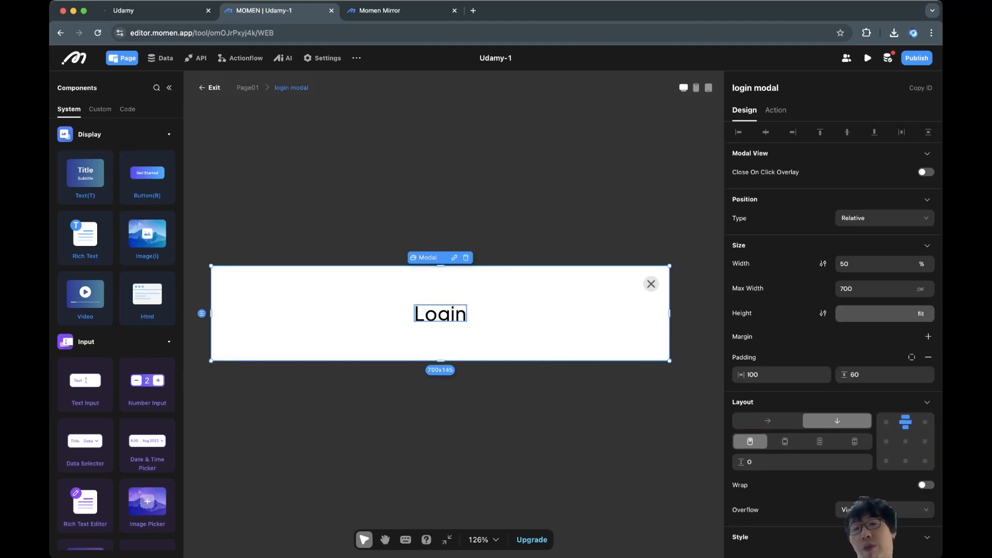
pyautogui.click(441, 314)
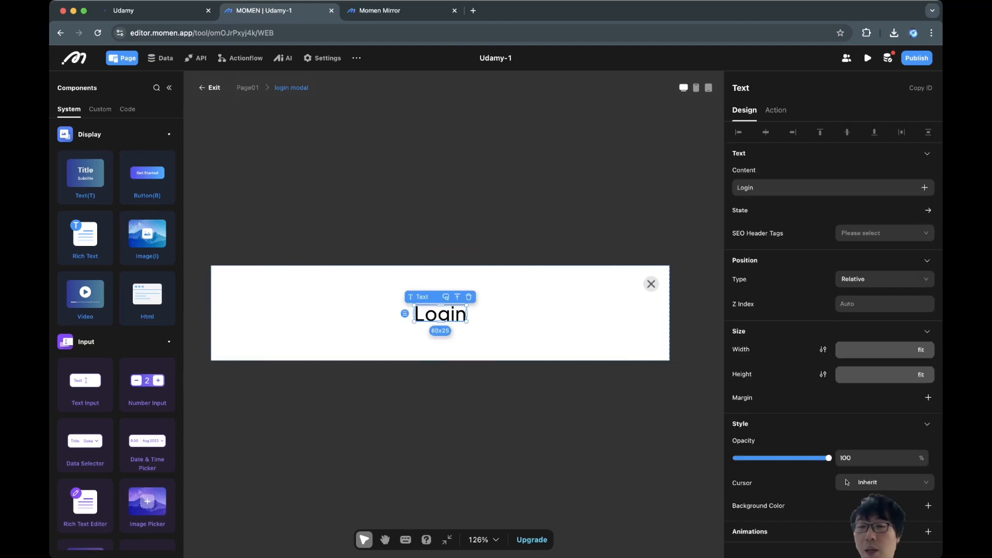
# Give the Login title a line height of 40 and Medium font weight.
pyautogui.scroll(-4, 837, 455)
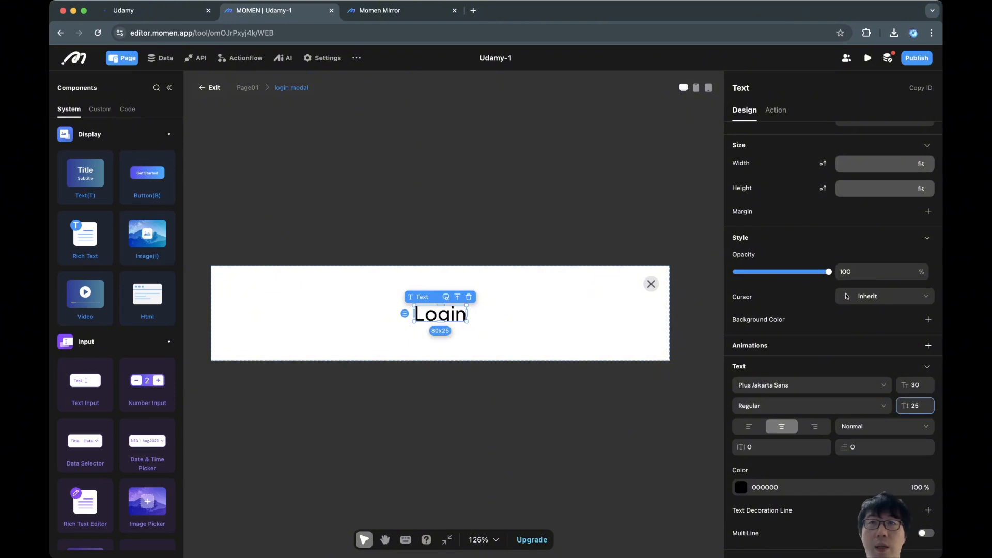
pyautogui.doubleClick(915, 406)
pyautogui.write('40')
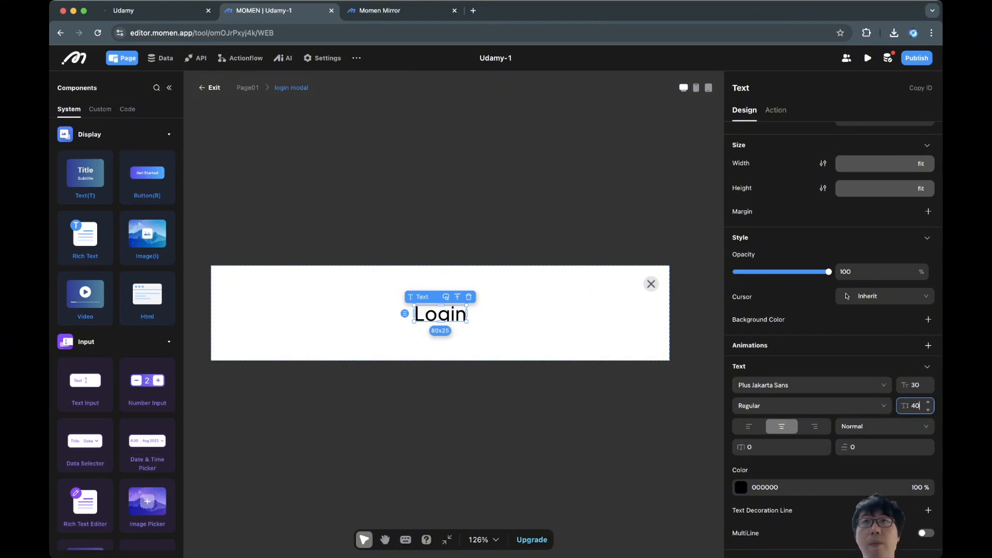
pyautogui.press('Tab')
pyautogui.click(837, 406)
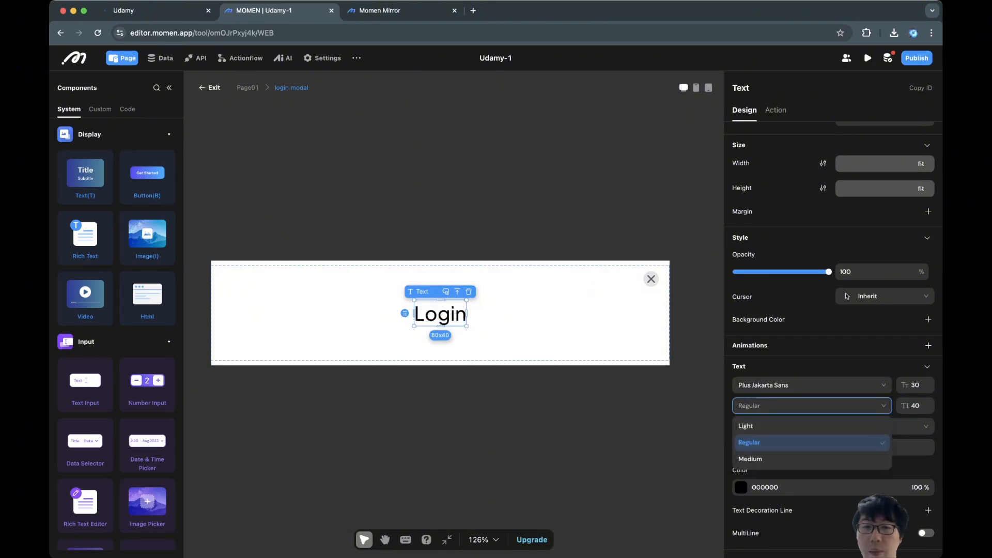
pyautogui.click(751, 458)
pyautogui.click(517, 323)
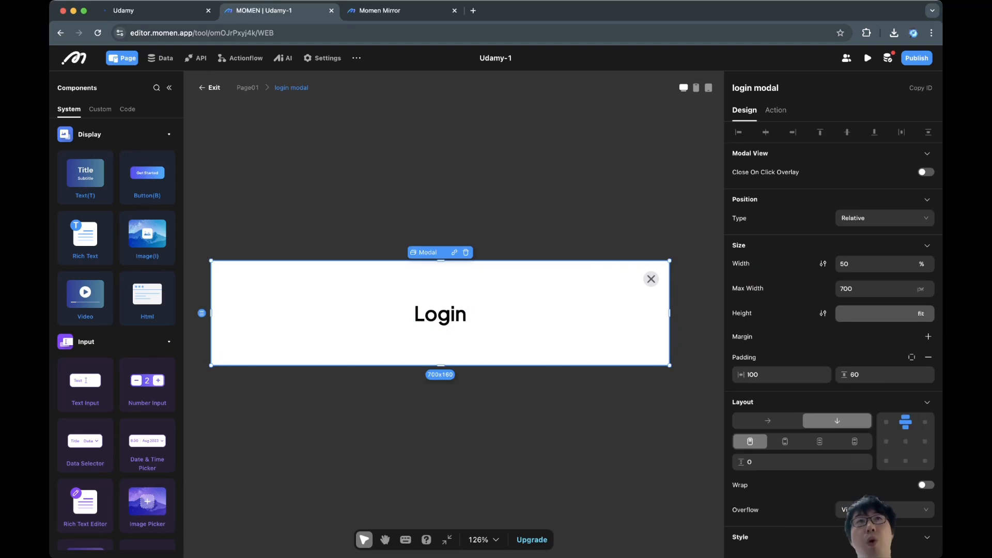
pyautogui.click(441, 314)
# Check the live Udamy site, then name the Login text element 'login modal title'.
pyautogui.click(362, 325)
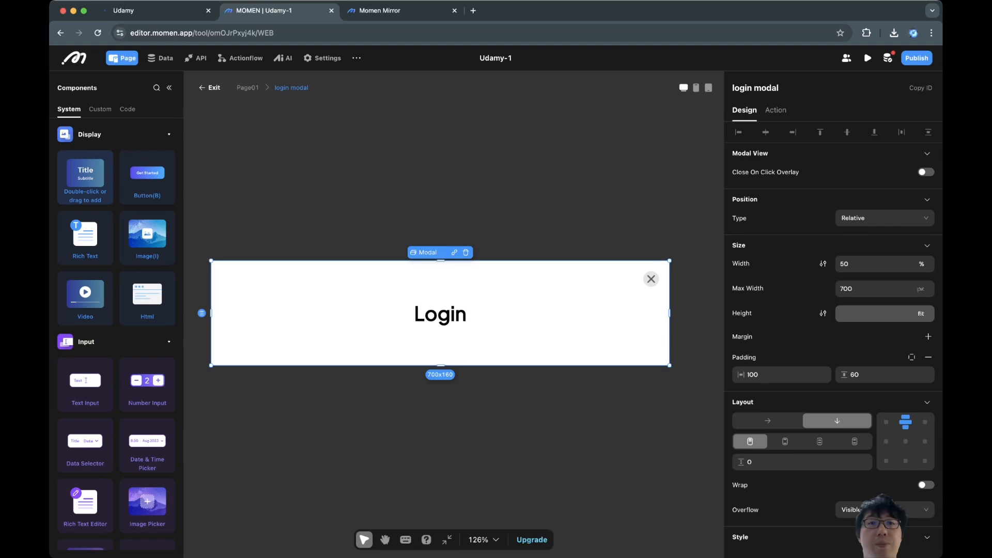
pyautogui.click(145, 11)
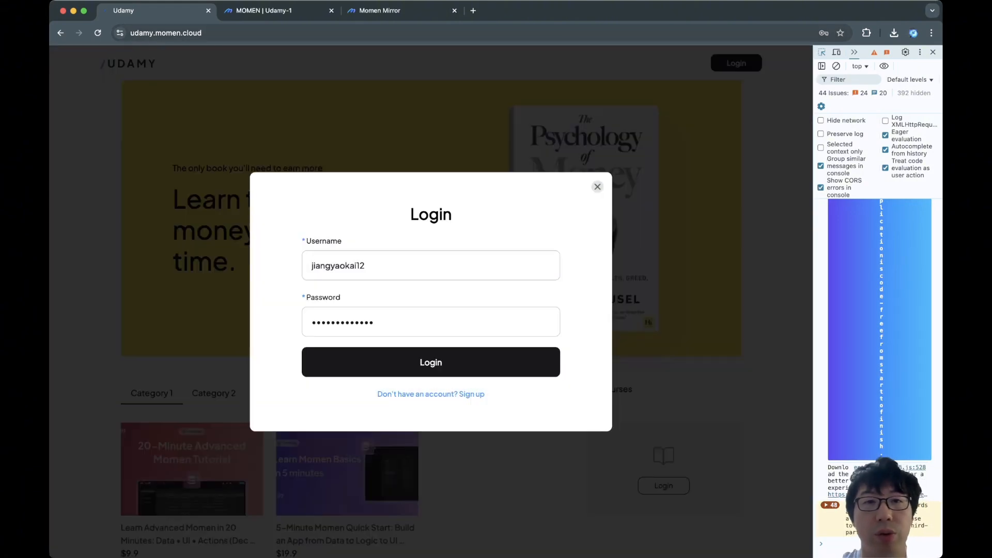
pyautogui.click(263, 11)
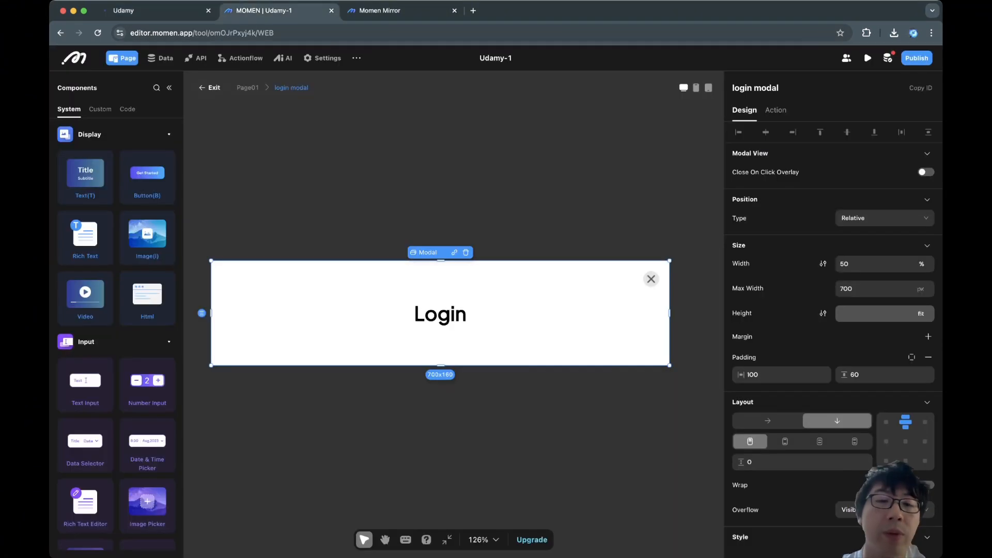
pyautogui.click(440, 314)
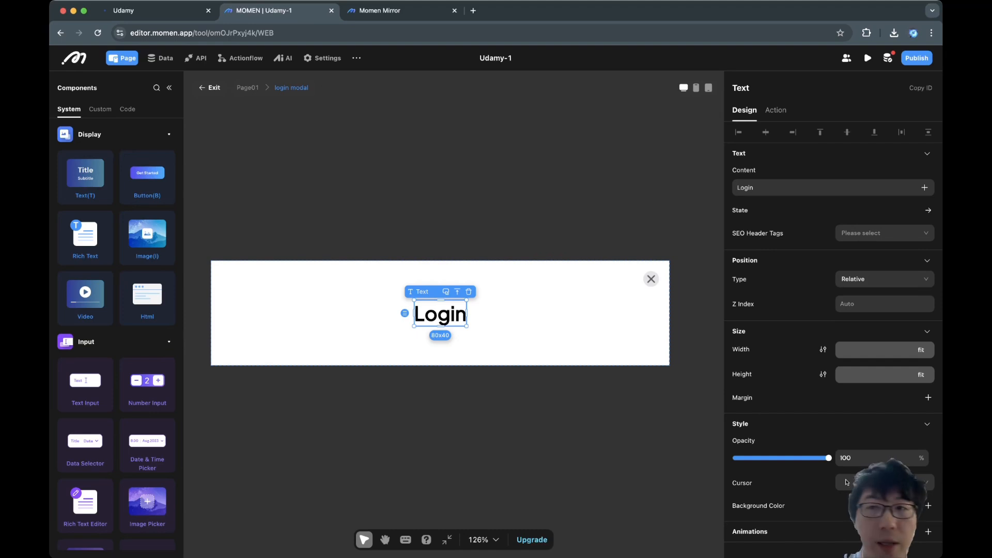
pyautogui.doubleClick(741, 88)
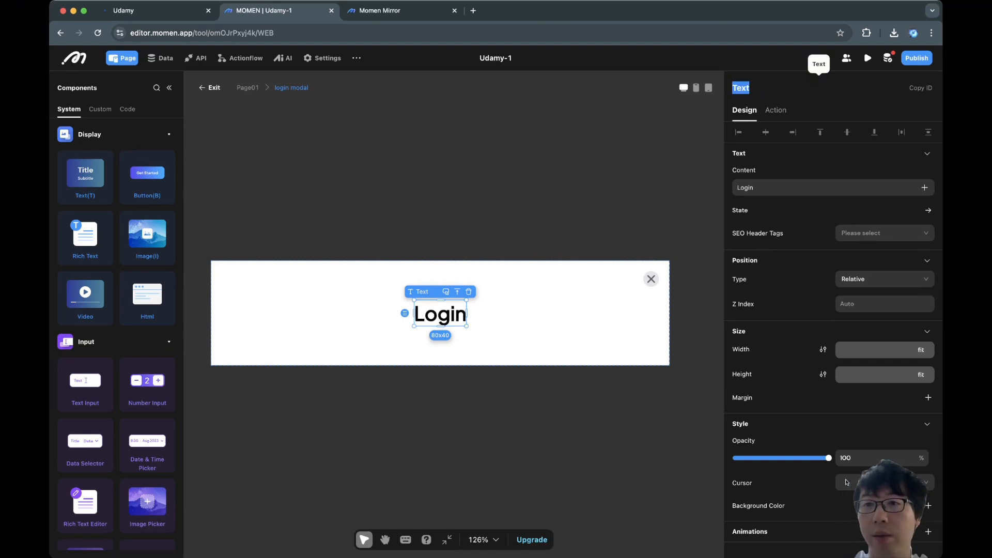
pyautogui.write('login modal title')
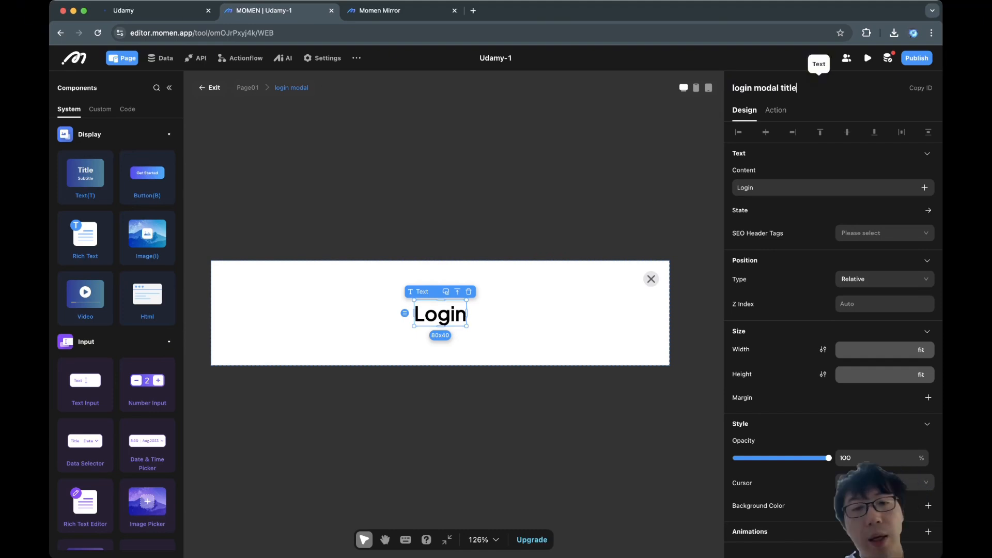
pyautogui.press('Tab')
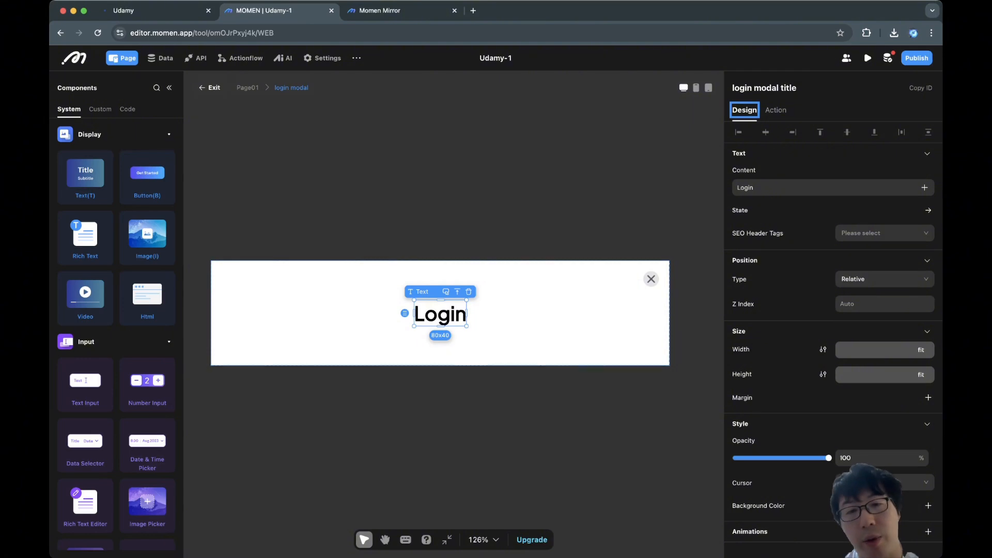
pyautogui.click(497, 334)
pyautogui.click(442, 317)
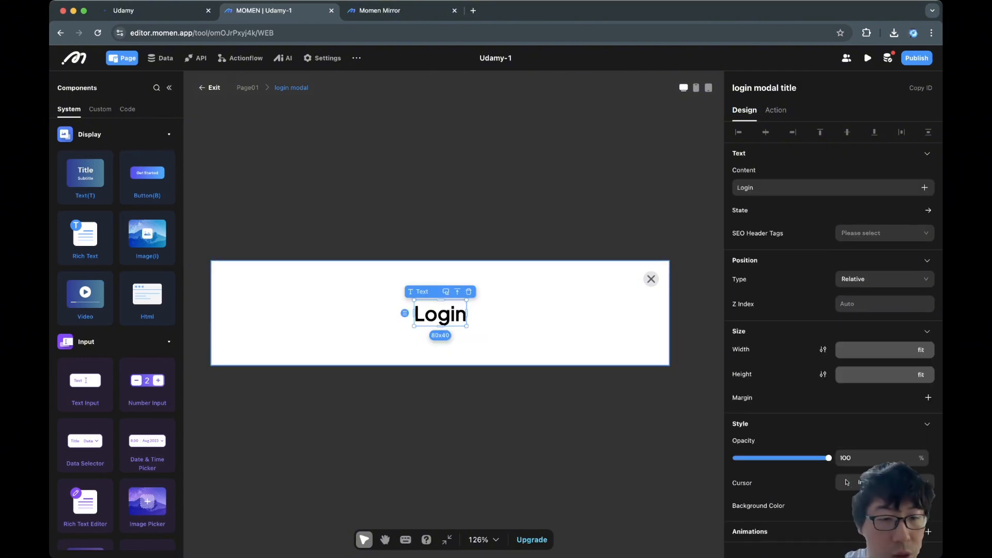
pyautogui.click(397, 338)
pyautogui.scroll(-3, 136, 398)
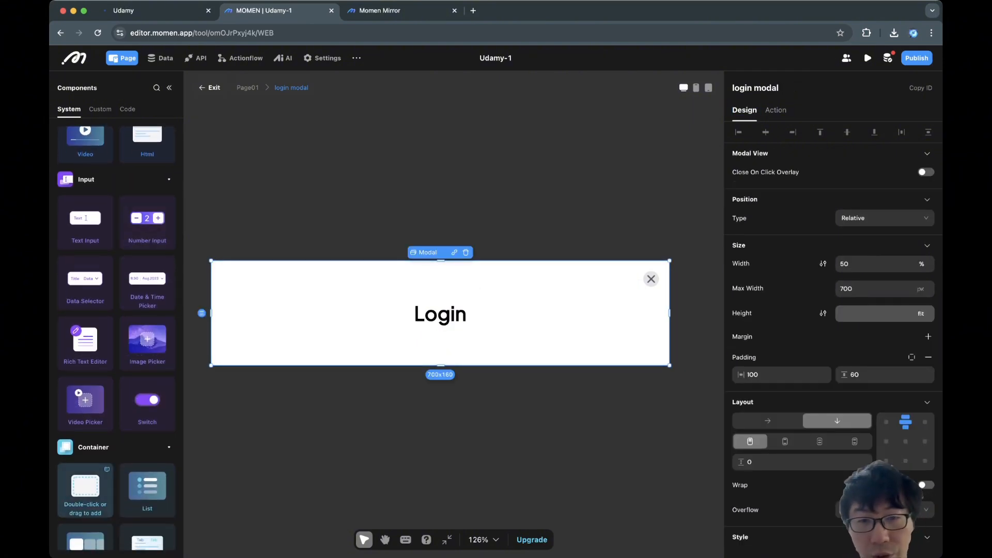
# Add a View inside the login modal and move the Login title into it via cut and paste.
pyautogui.doubleClick(86, 485)
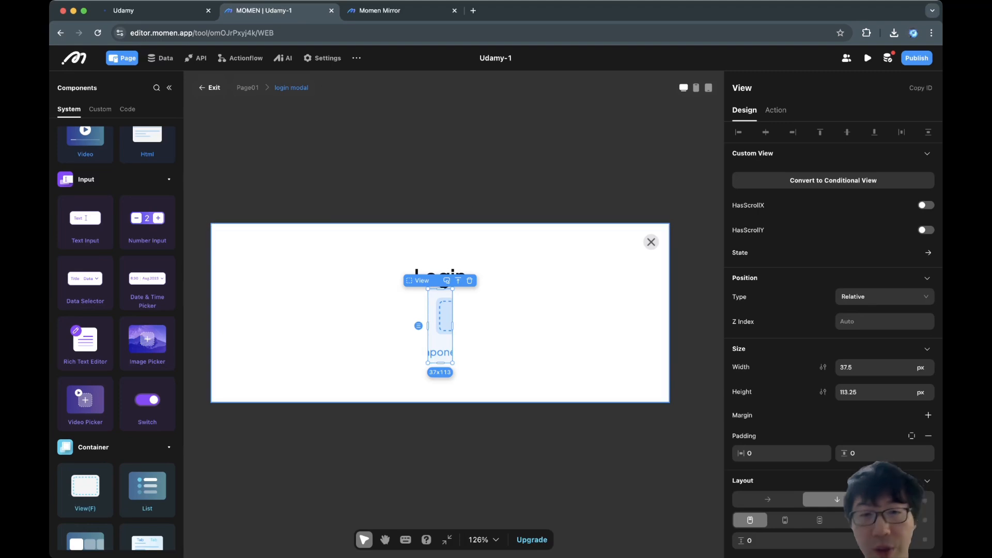
pyautogui.click(443, 270)
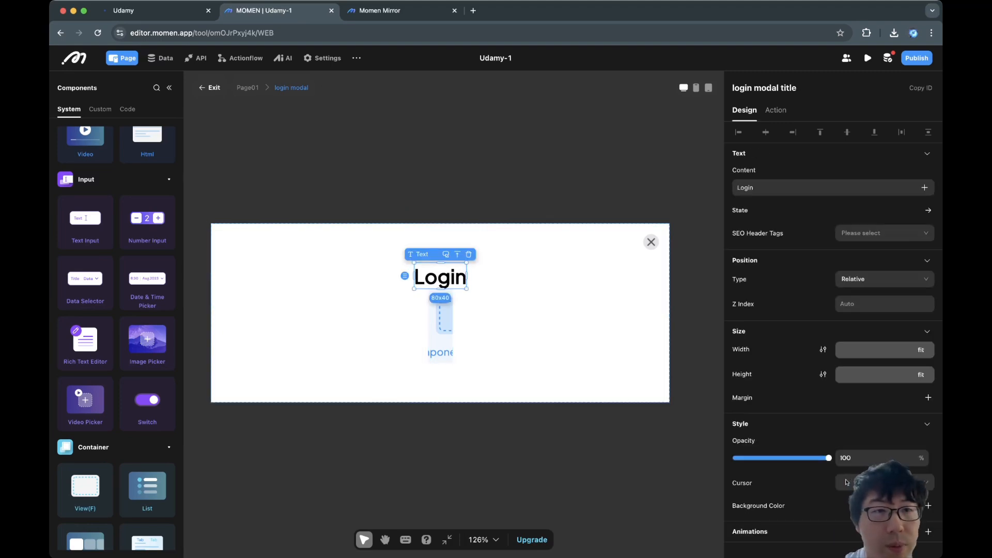
pyautogui.click(168, 87)
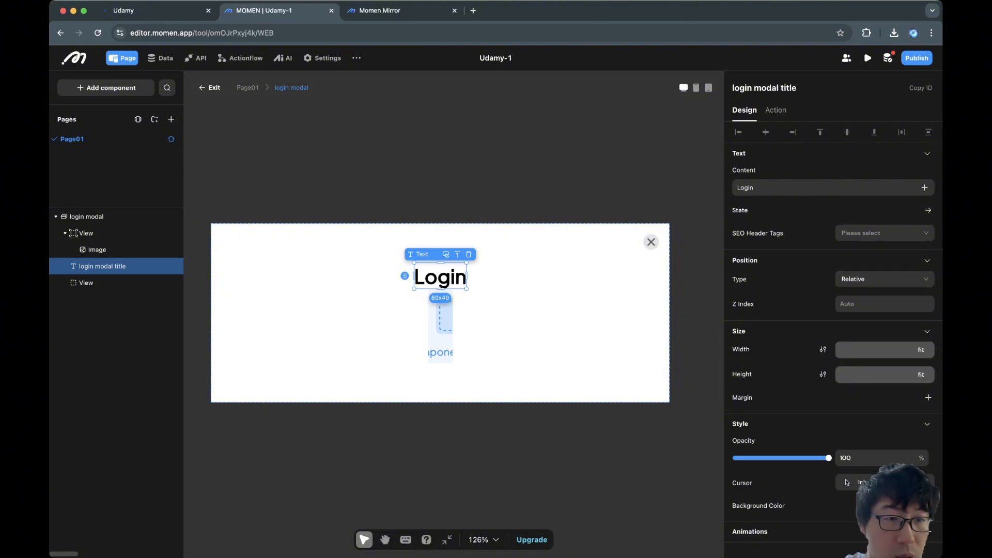
pyautogui.moveTo(102, 266)
pyautogui.mouseDown()
pyautogui.moveTo(93, 280)
pyautogui.moveTo(98, 259)
pyautogui.mouseUp()
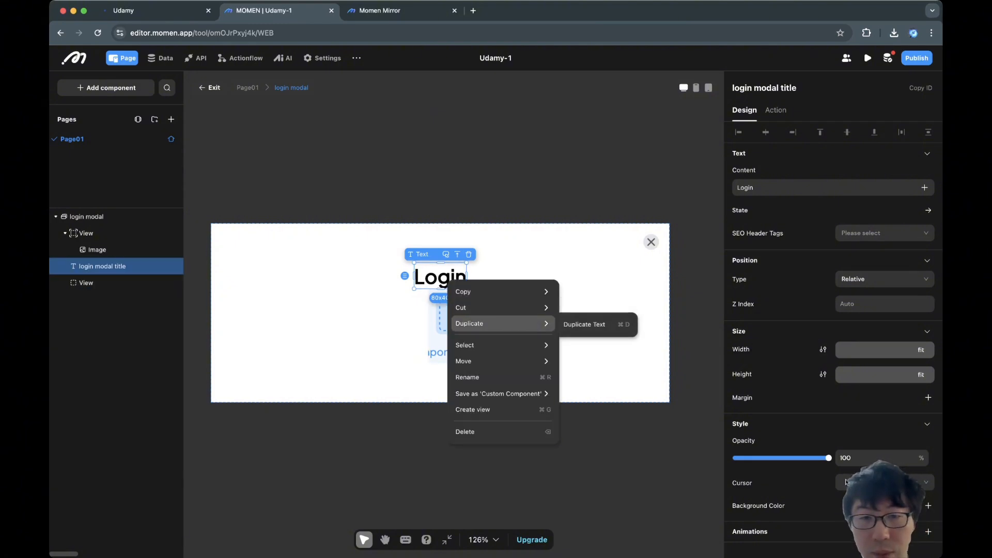
pyautogui.click(578, 308)
pyautogui.press('cmd+v')
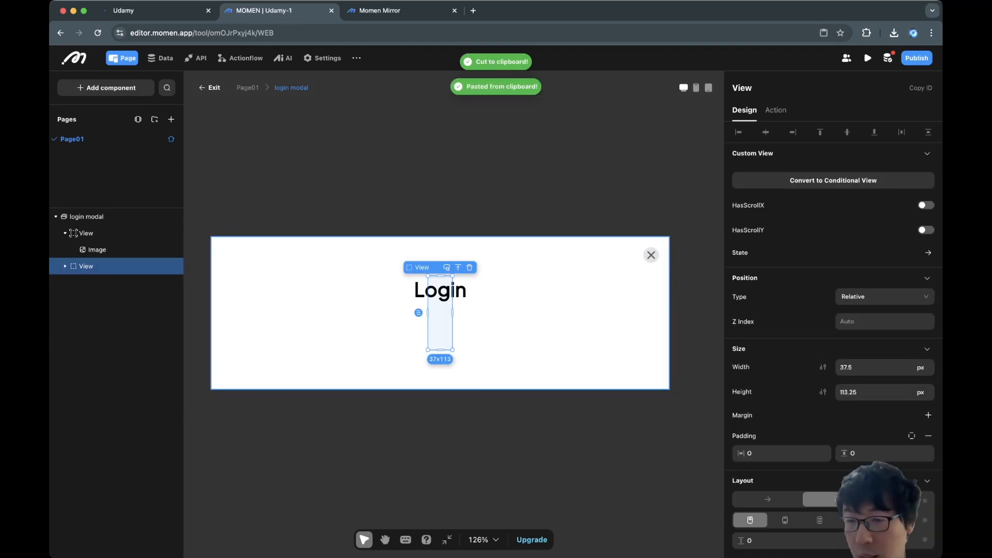
pyautogui.click(144, 10)
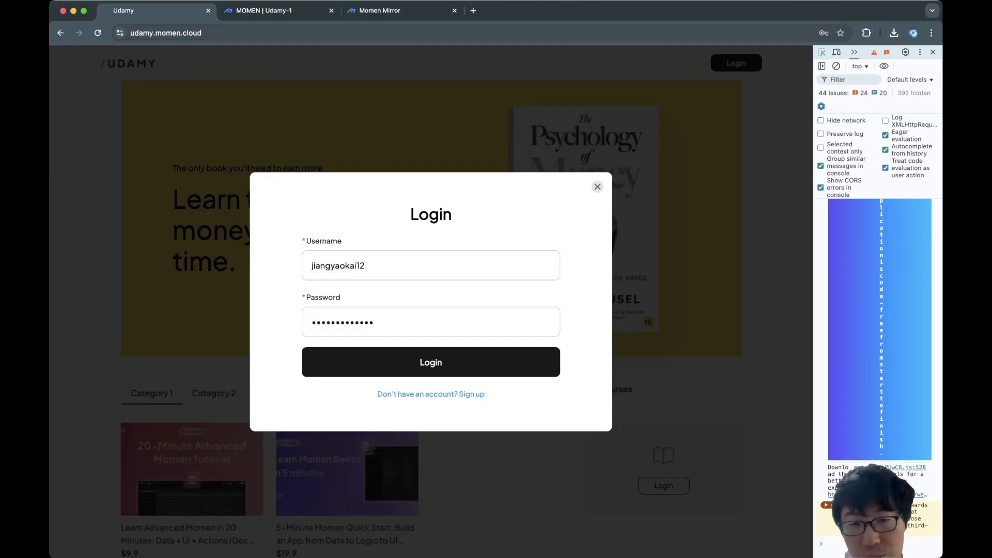
# Make the new inner View span 100% width.
pyautogui.click(264, 11)
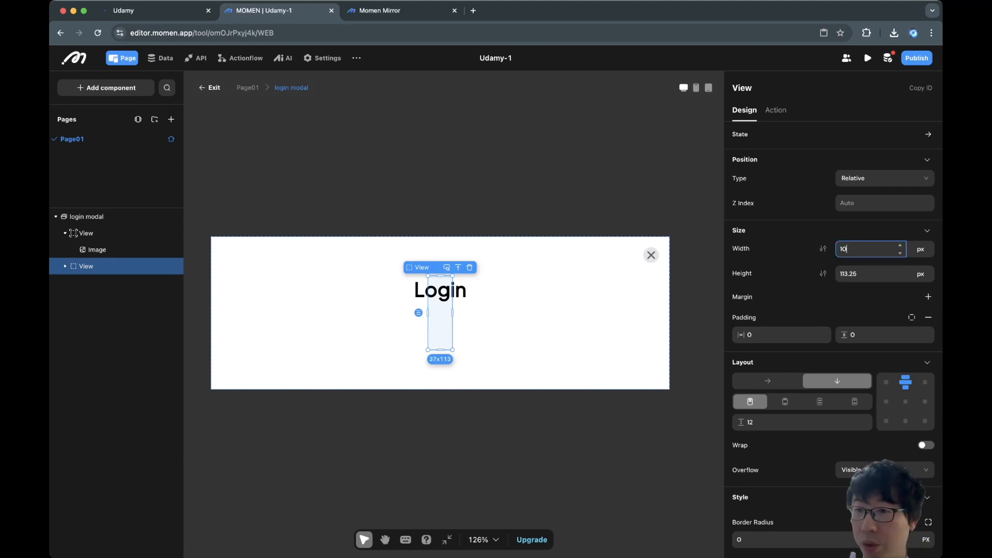
pyautogui.write('00')
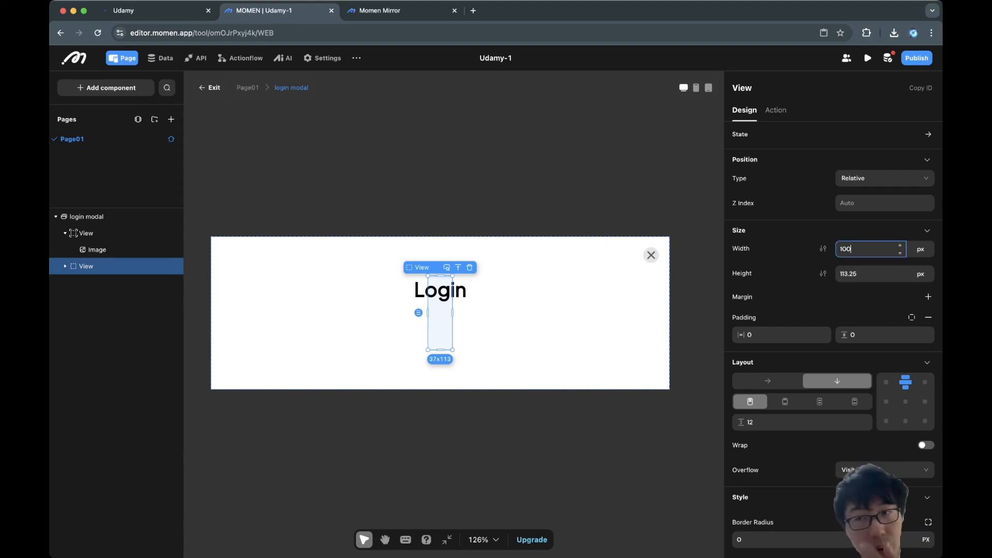
pyautogui.press('BackSpace')
pyautogui.press('BackSpace')
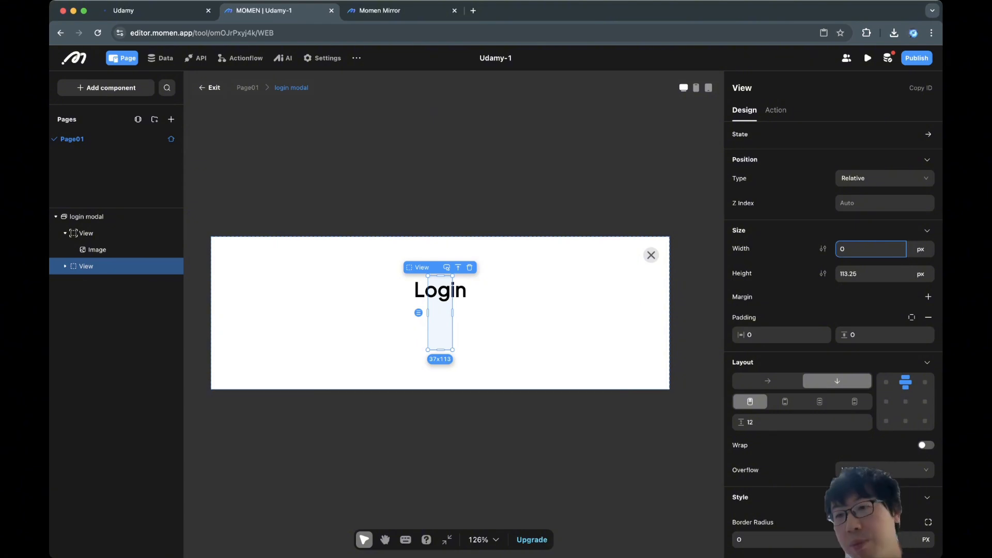
pyautogui.click(920, 249)
pyautogui.click(920, 286)
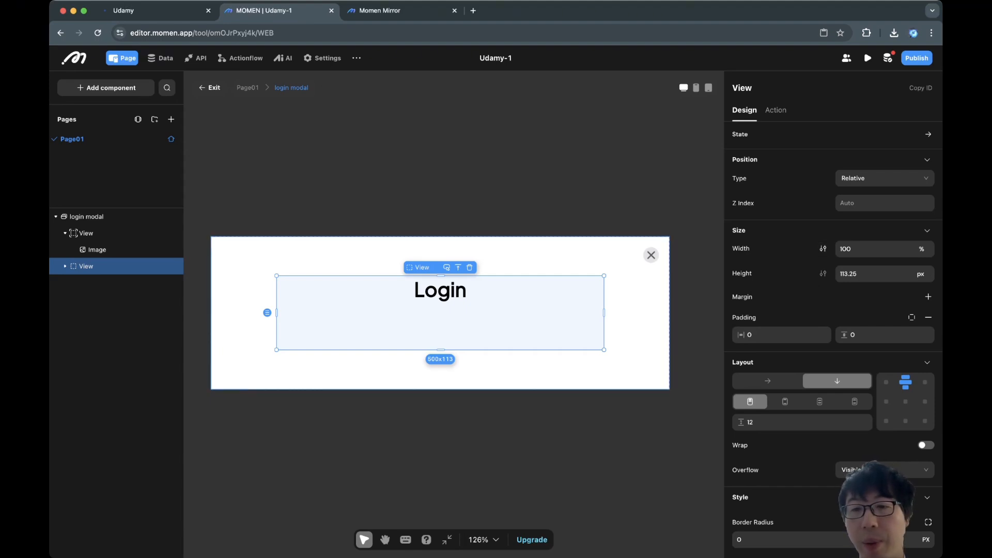
# Rename the inner View holding the title to 'login modal center view'.
pyautogui.click(636, 331)
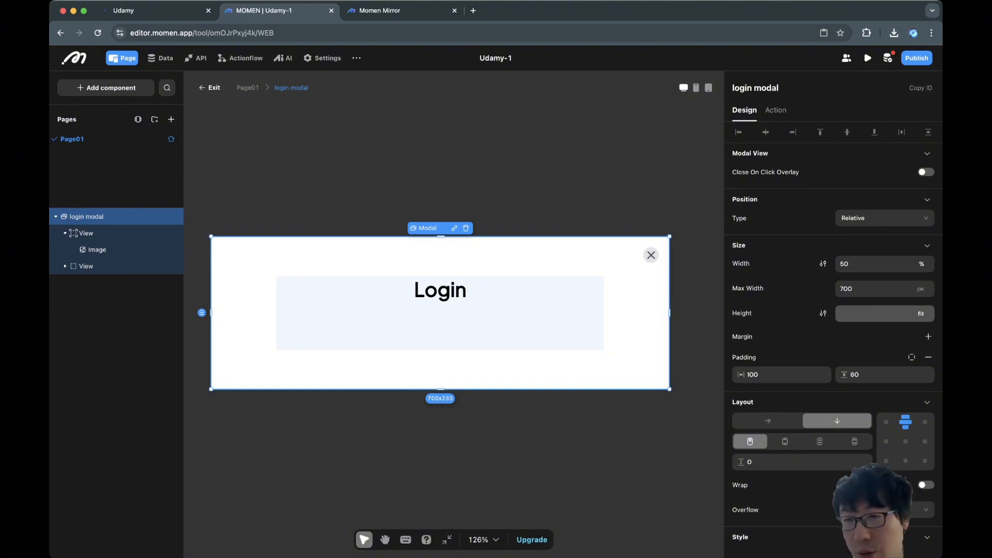
pyautogui.click(558, 324)
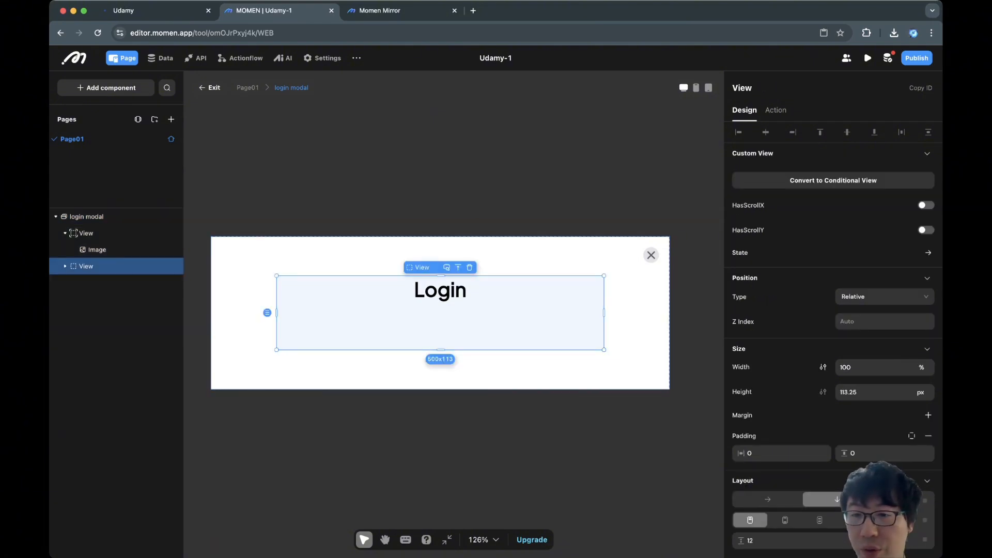
pyautogui.scroll(-4, 806, 331)
pyautogui.doubleClick(751, 314)
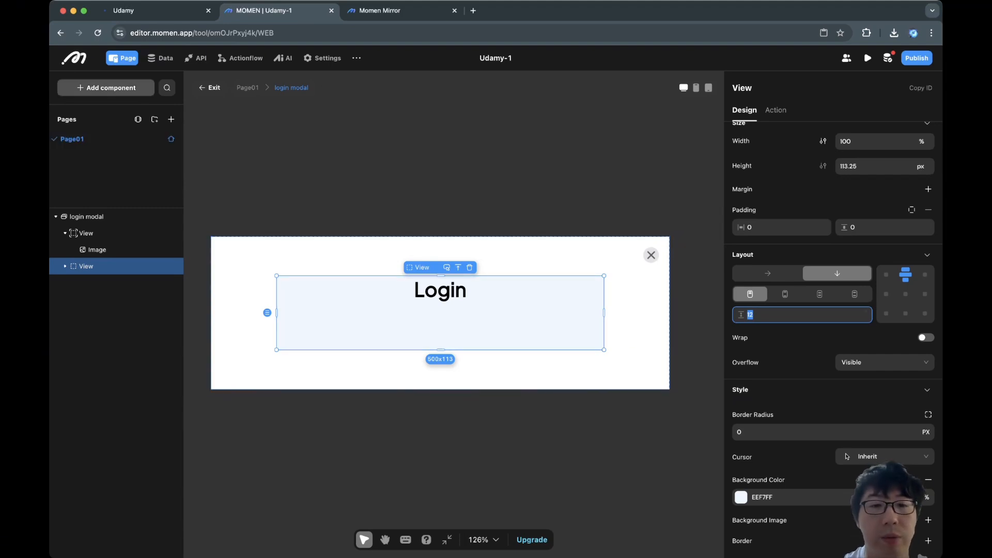
pyautogui.doubleClick(742, 88)
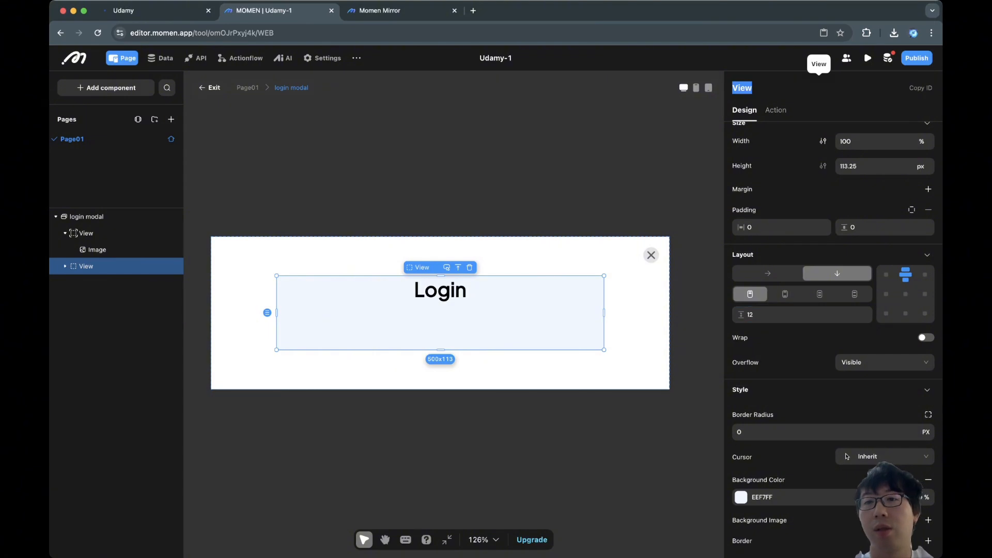
pyautogui.write('d')
pyautogui.press('BackSpace')
pyautogui.write('login')
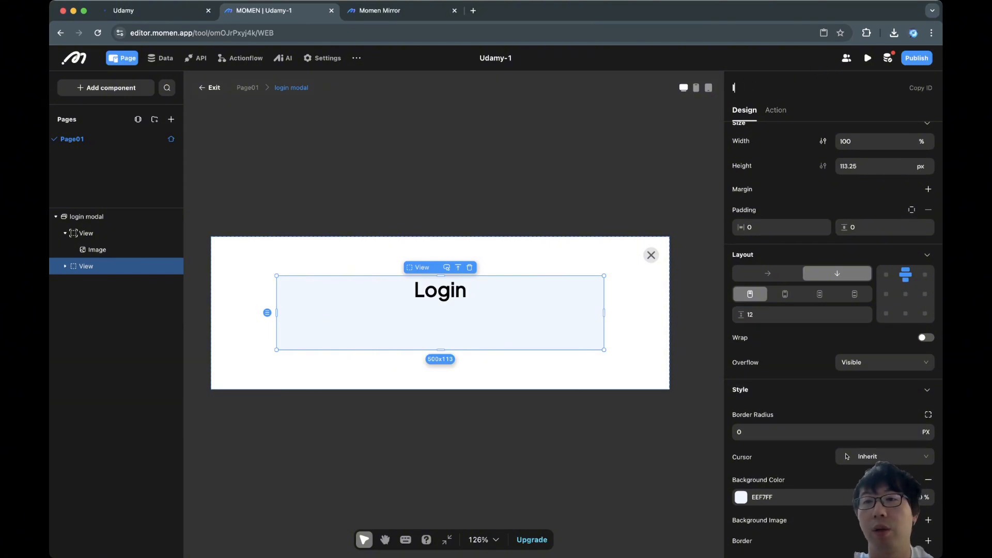
pyautogui.write(' modal center view')
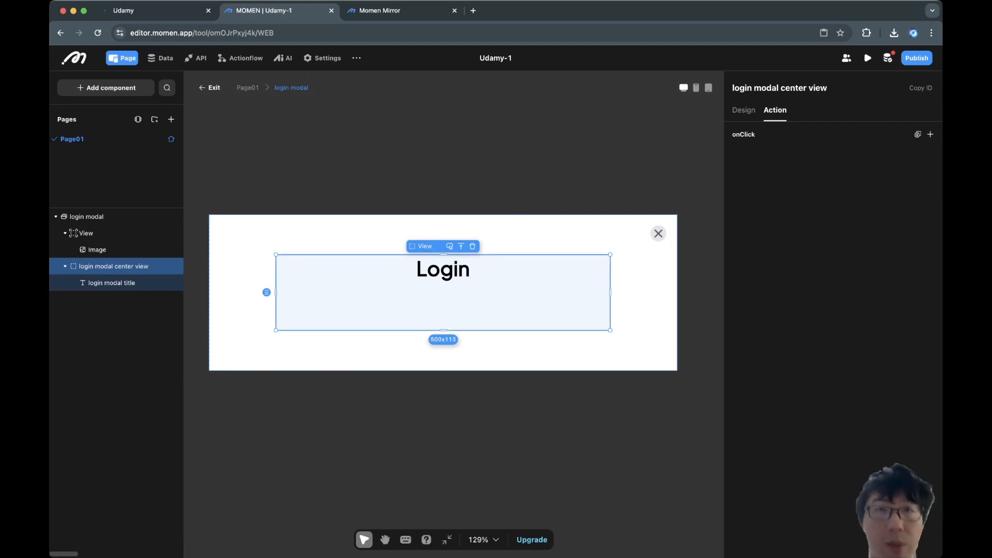
pyautogui.click(106, 88)
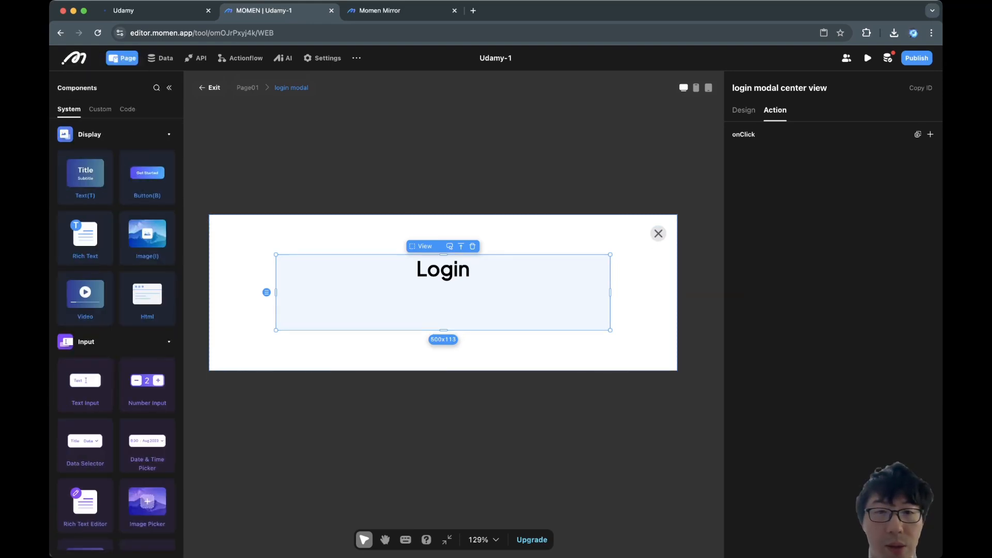
pyautogui.press('t')
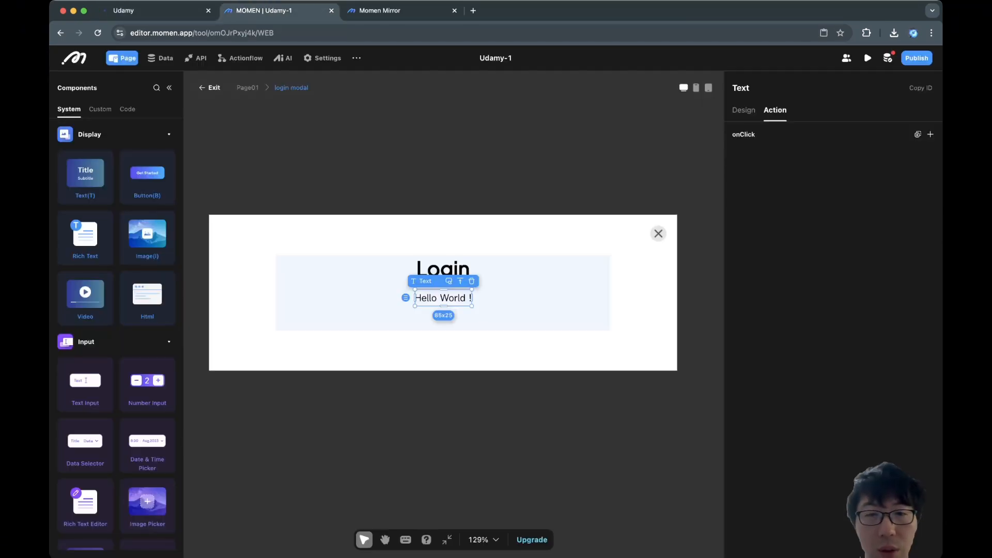
pyautogui.click(517, 305)
pyautogui.click(444, 298)
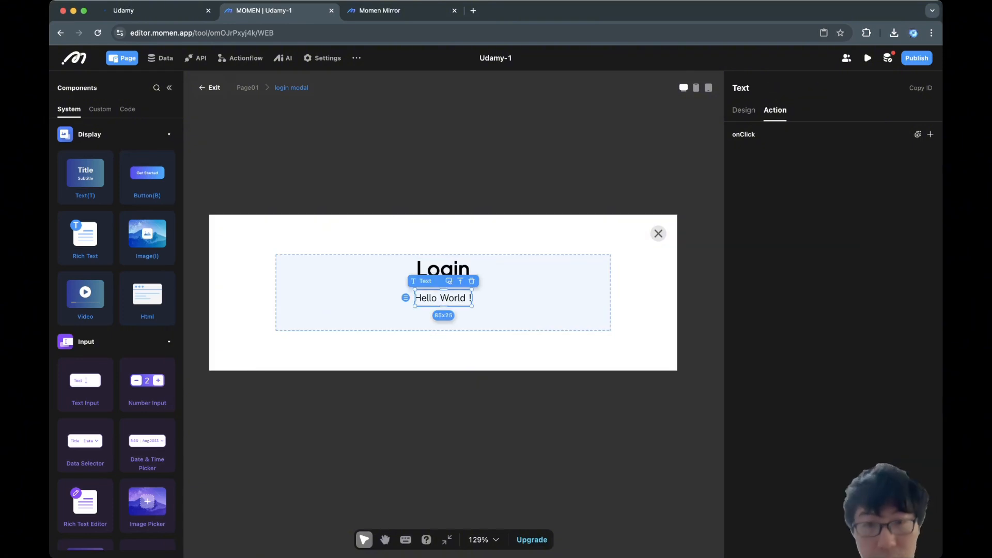
pyautogui.press('Delete')
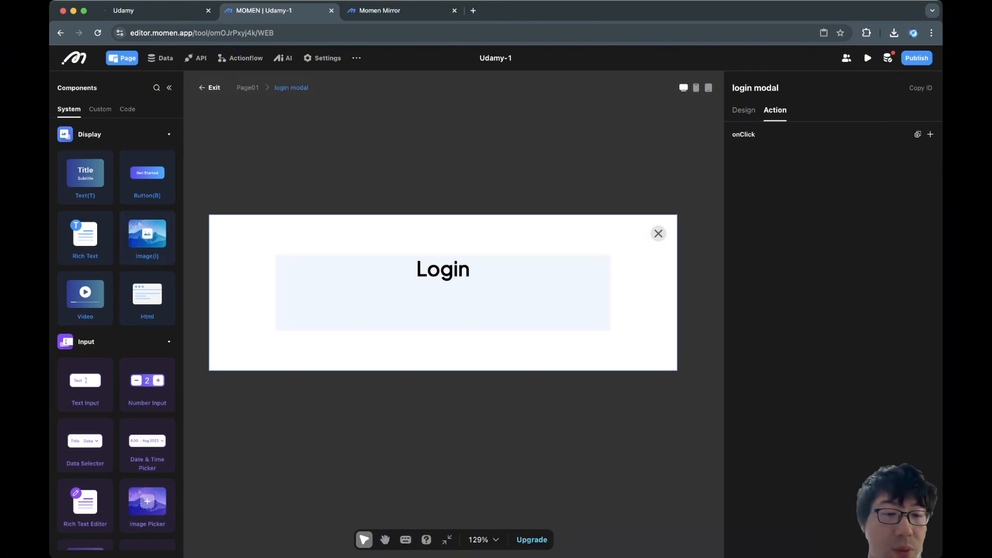
pyautogui.scroll(-2, 116, 336)
pyautogui.scroll(-6, 116, 335)
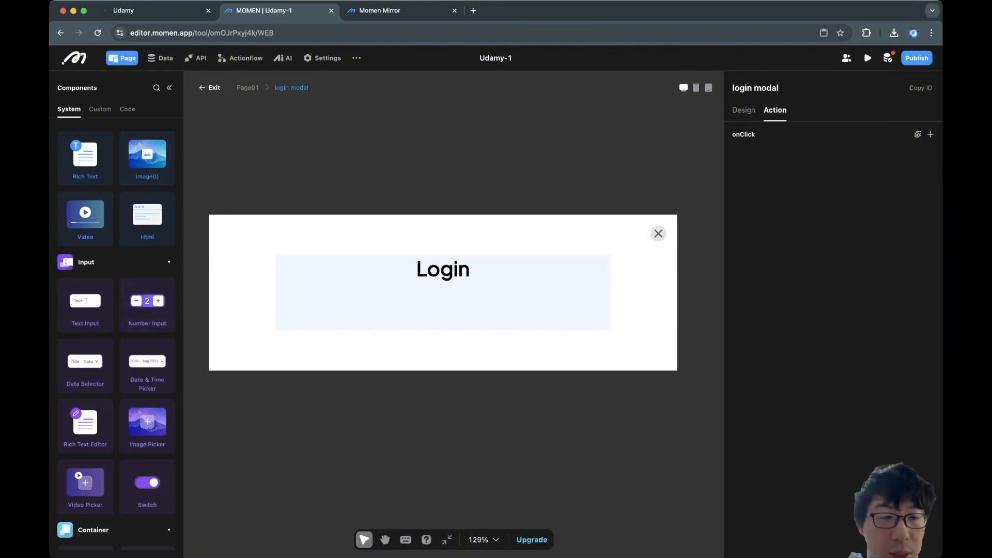
# Drop a View below the Login title, name it 'username label box', set layout Horizontal.
pyautogui.moveTo(85, 437); pyautogui.dragTo(289, 297)
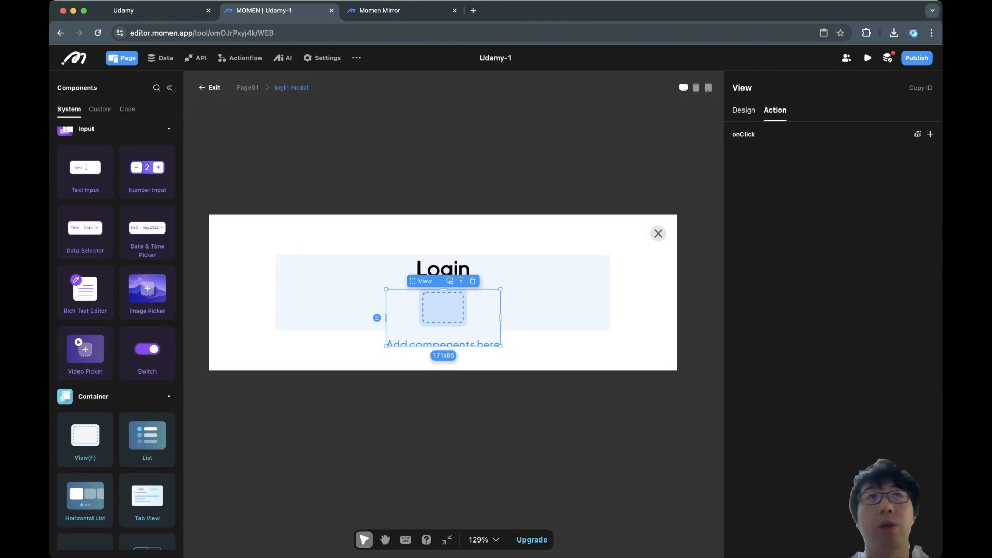
pyautogui.click(744, 110)
pyautogui.doubleClick(744, 88)
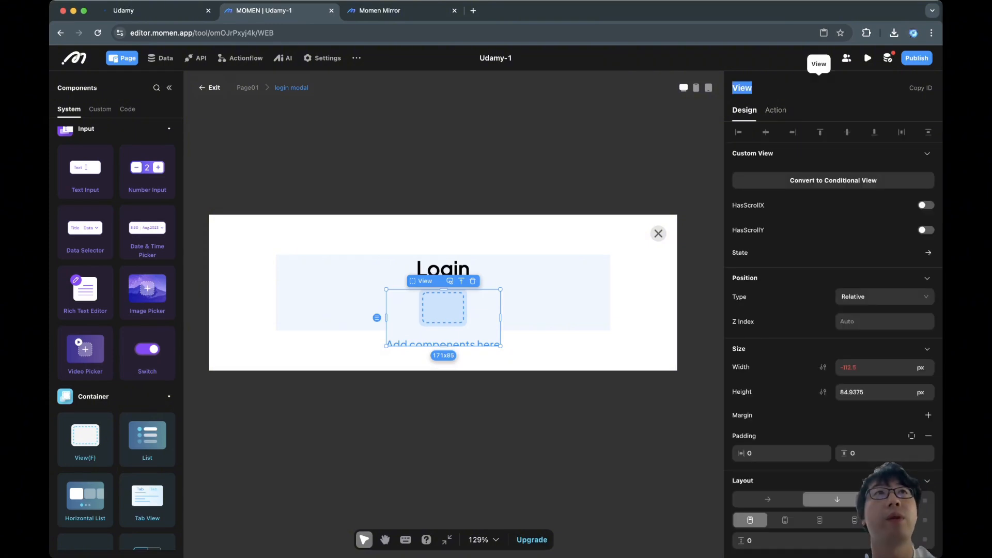
pyautogui.write('username')
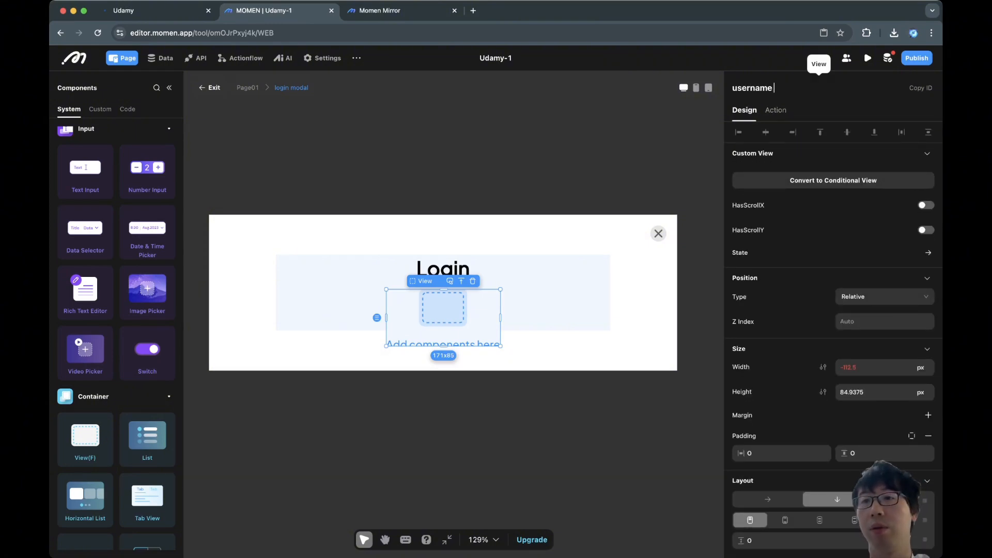
pyautogui.write(' label box')
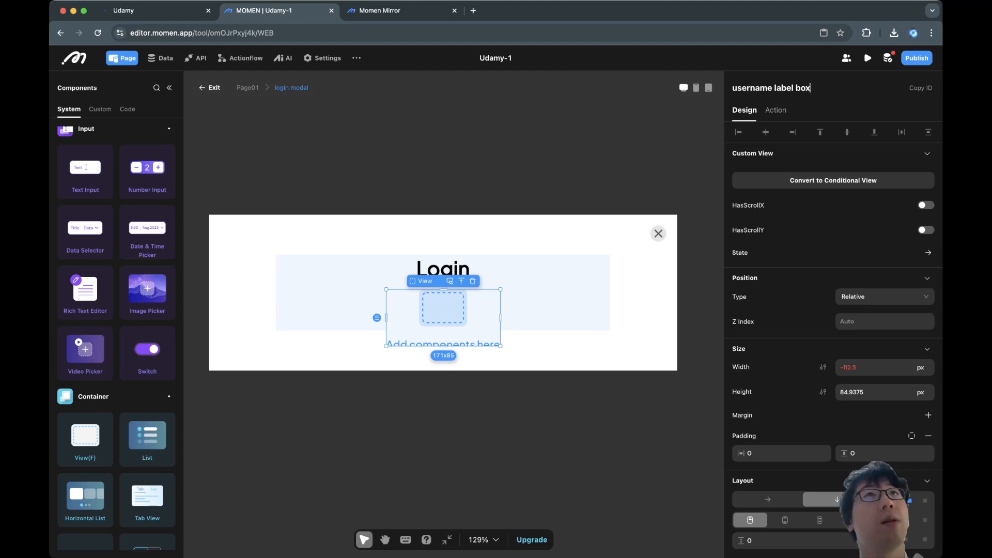
pyautogui.click(768, 499)
pyautogui.scroll(-2, 767, 500)
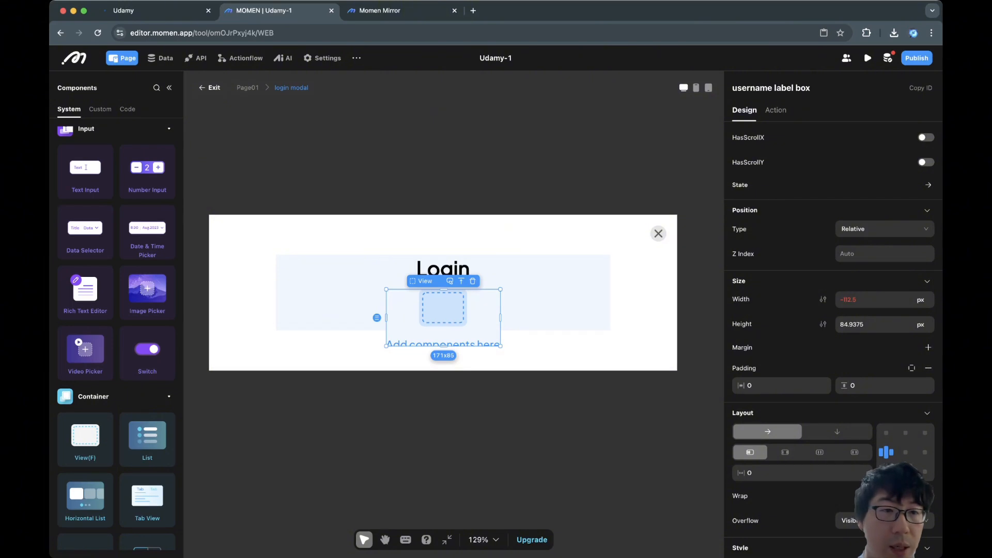
pyautogui.scroll(3, 82, 267)
pyautogui.scroll(3, 83, 268)
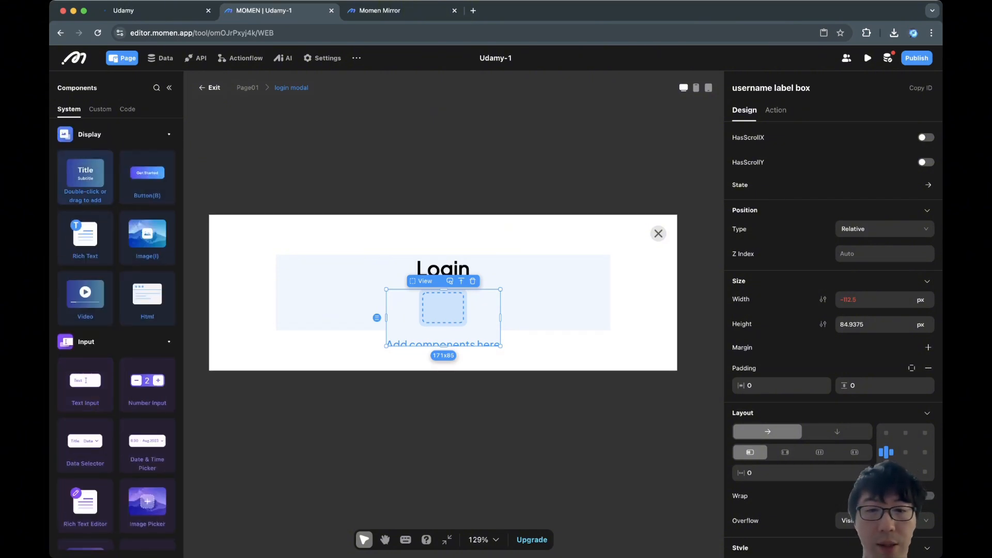
# Add two texts to the username label box, setting the first to '*' and clearing the second.
pyautogui.doubleClick(85, 175)
pyautogui.doubleClick(85, 176)
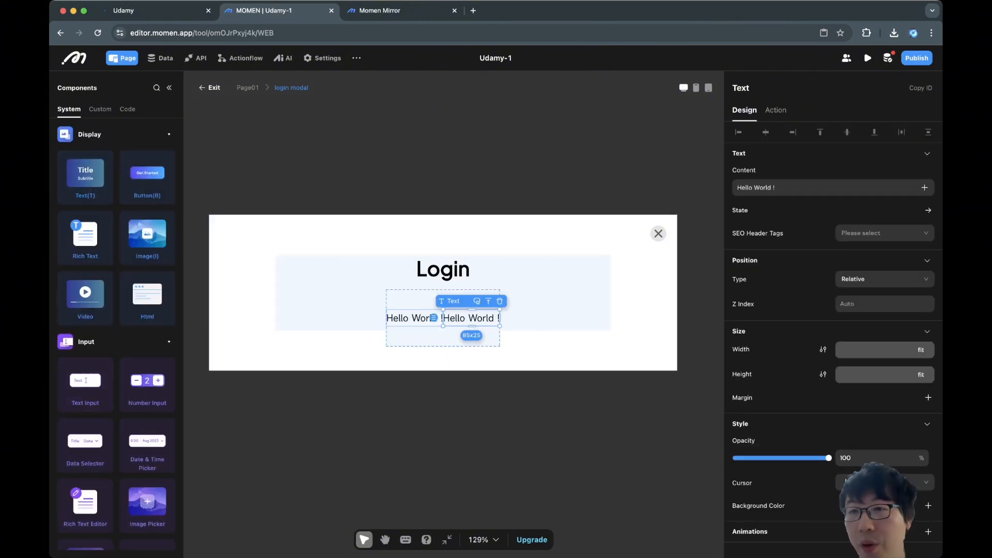
pyautogui.doubleClick(414, 317)
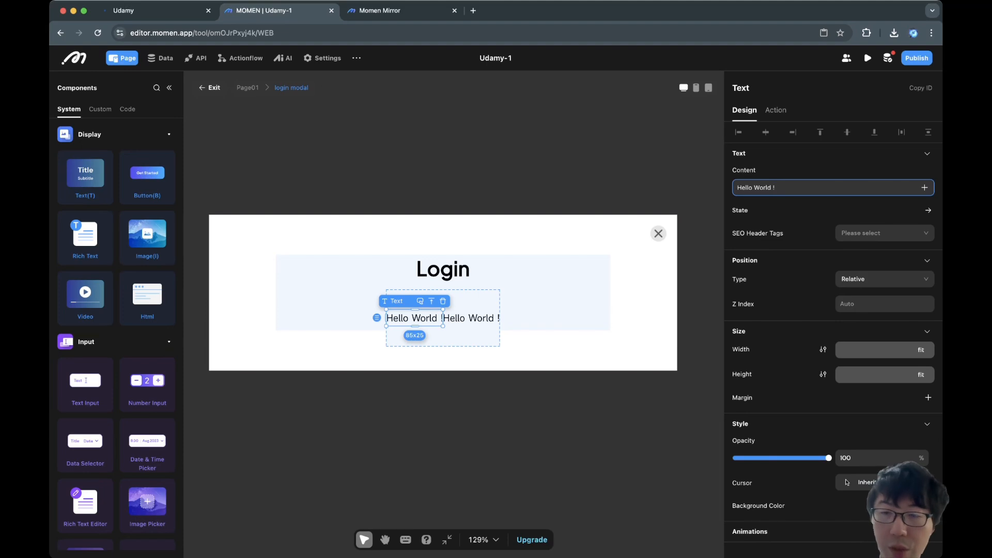
pyautogui.press('super+a')
pyautogui.press('BackSpace')
pyautogui.write('*')
pyautogui.click(472, 318)
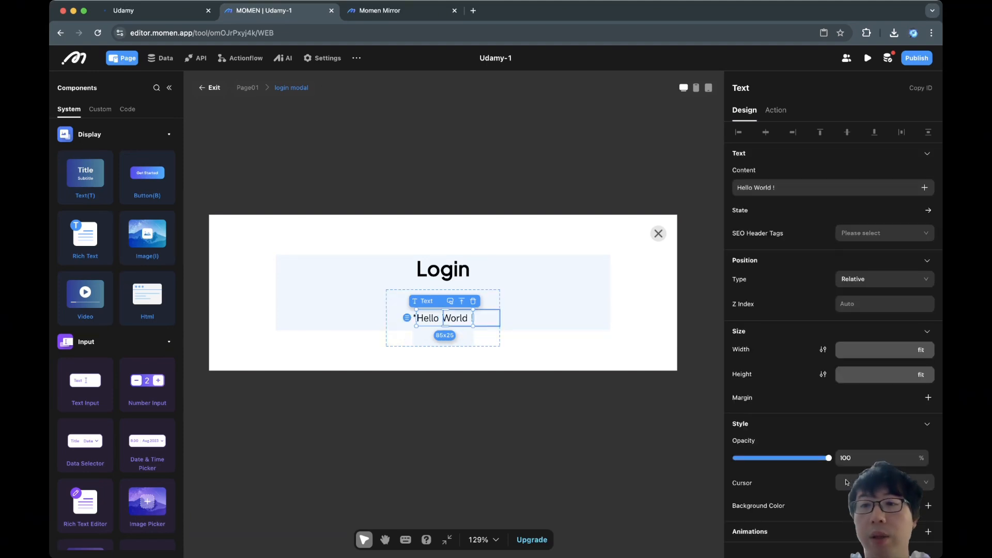
pyautogui.press('super+a')
pyautogui.press('BackSpace')
# Enter 'Username' as the second text's content.
pyautogui.write('Username')
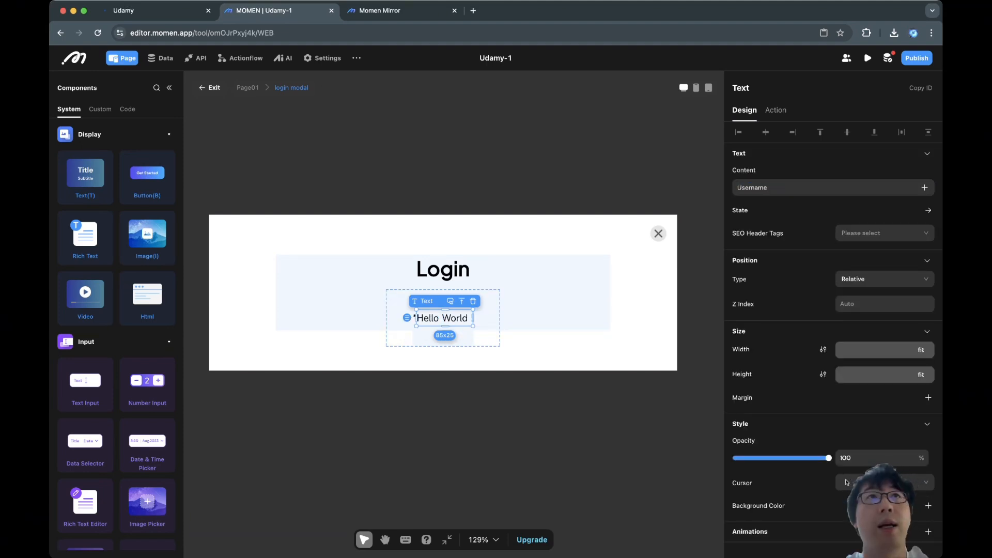
pyautogui.click(506, 310)
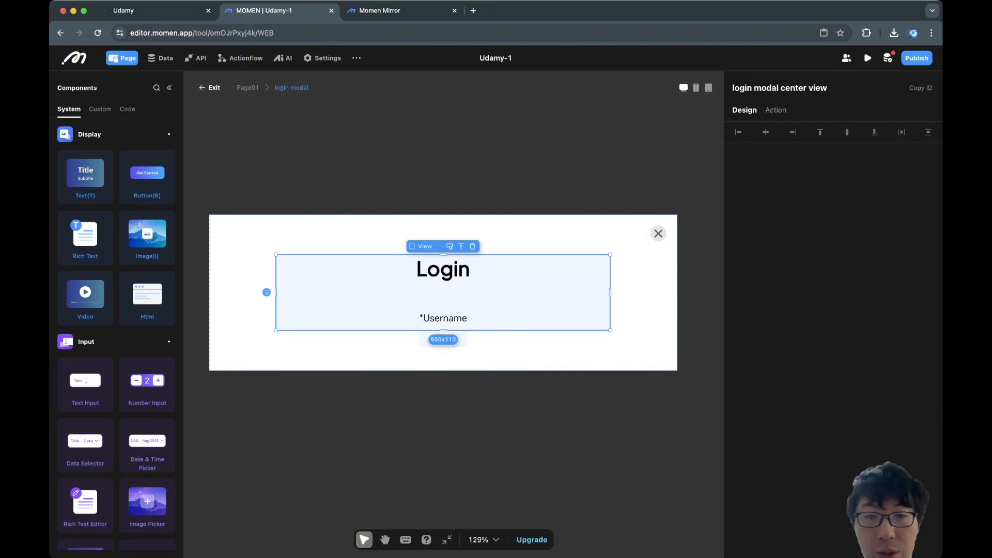
pyautogui.click(445, 318)
pyautogui.click(506, 310)
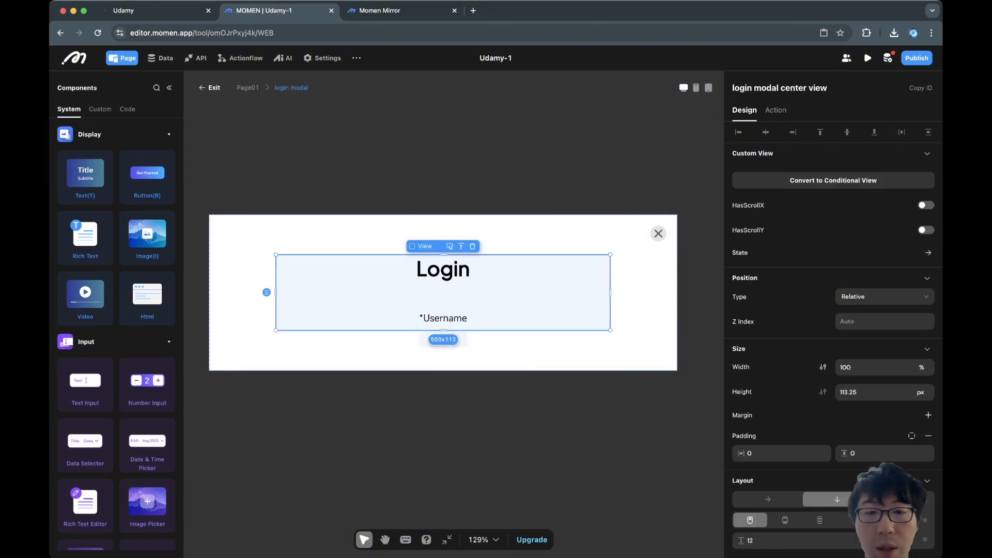
pyautogui.click(445, 318)
# Make the username label box 100% wide with a fit height.
pyautogui.click(443, 339)
pyautogui.click(870, 316)
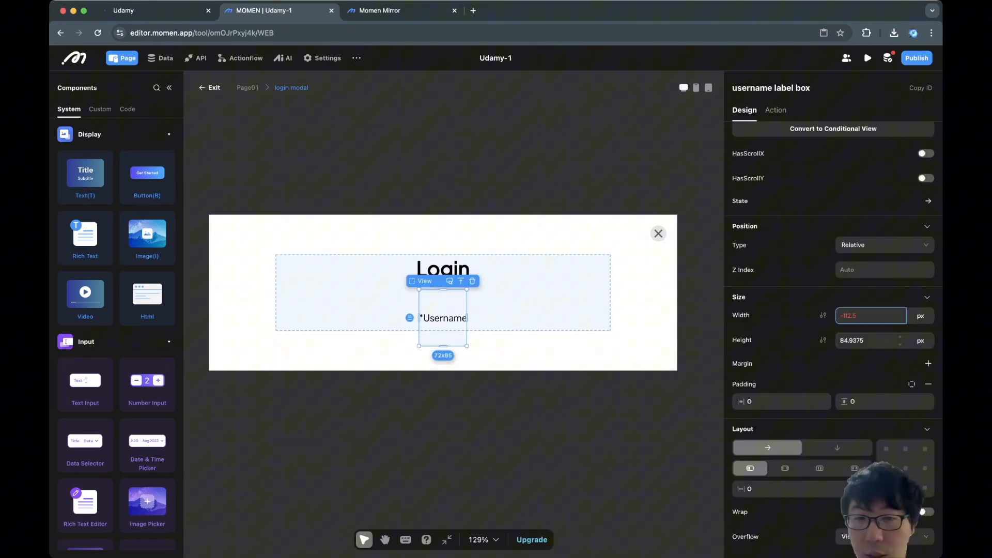
pyautogui.press('Return')
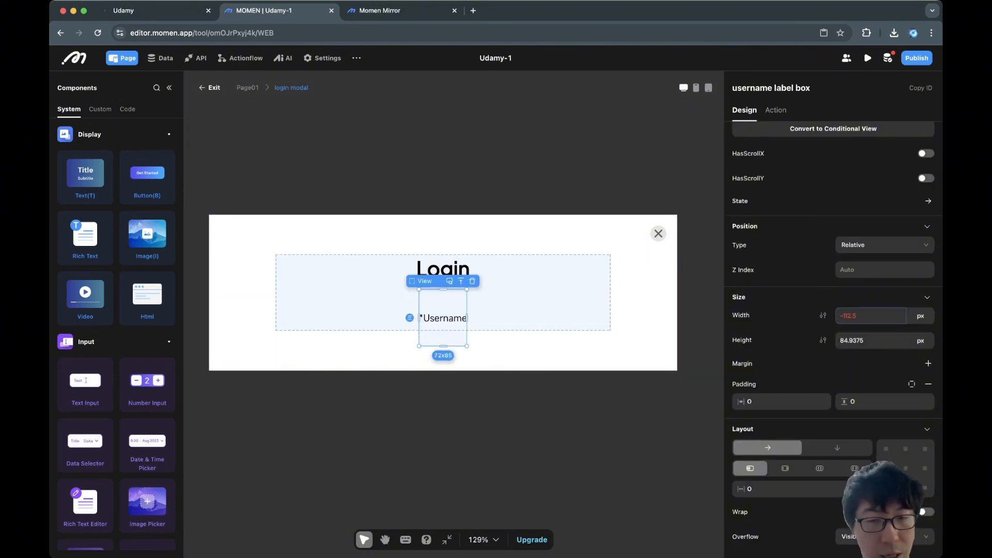
pyautogui.click(870, 316)
pyautogui.press('Return')
pyautogui.moveTo(870, 315); pyautogui.dragTo(833, 316)
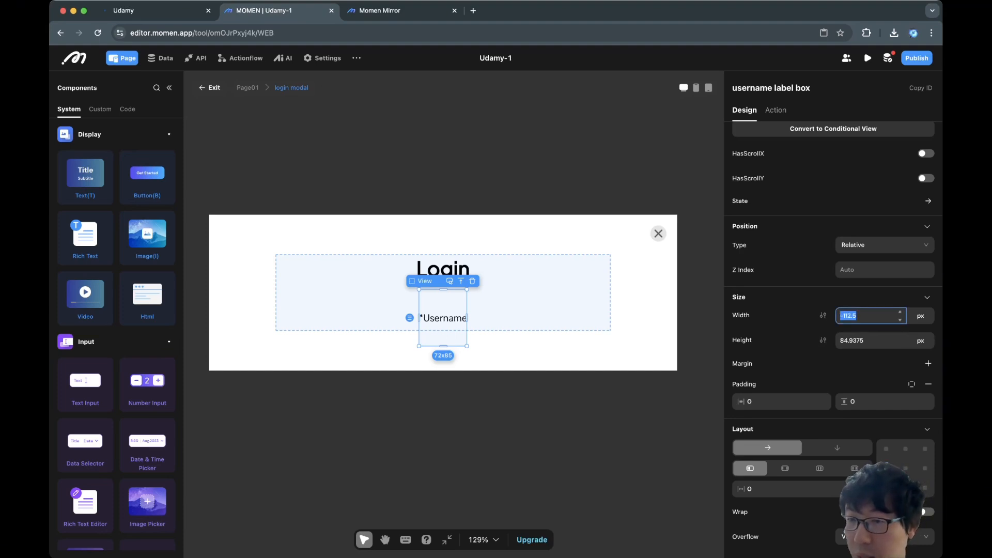
pyautogui.write('100%')
pyautogui.press('Tab')
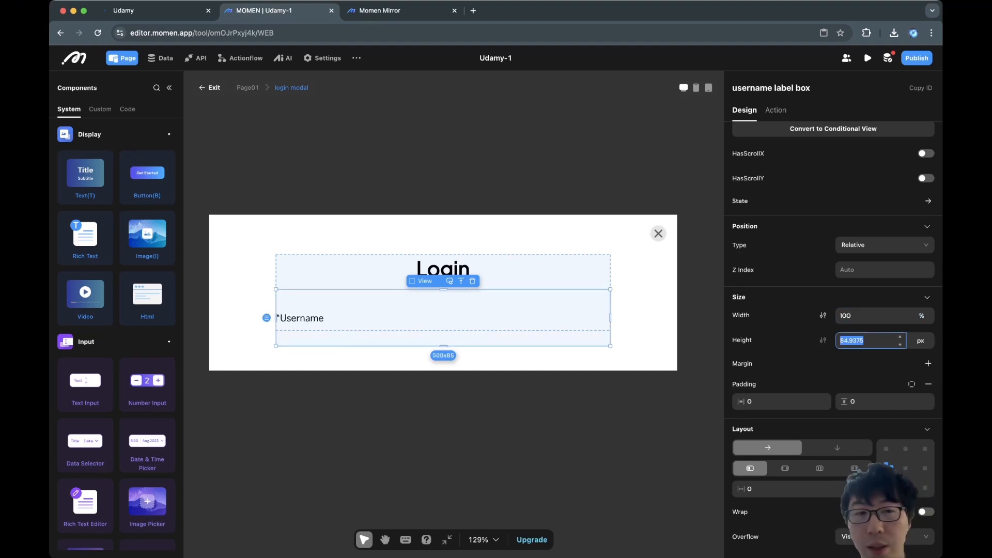
pyautogui.click(921, 403)
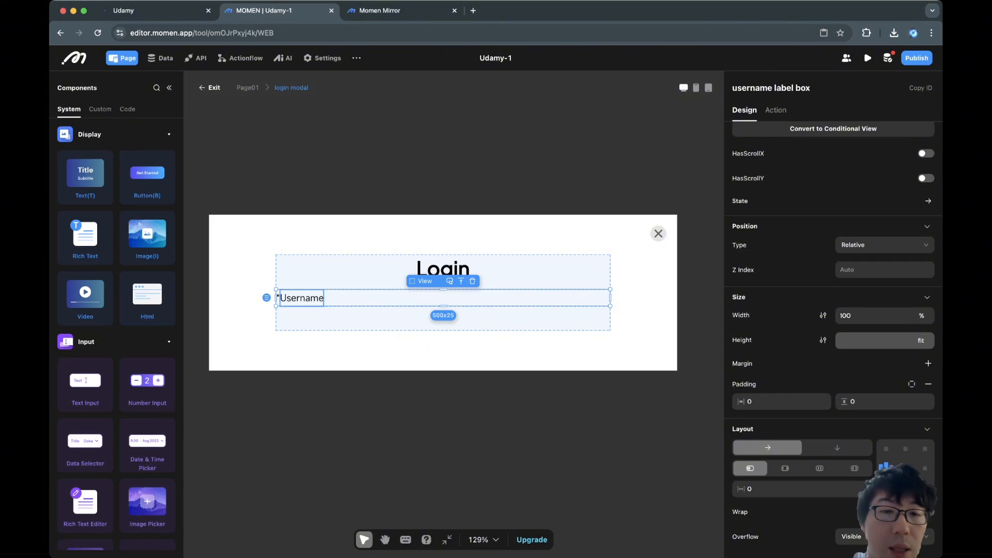
# Set the username label box's layout gap to 2 between asterisk and Username.
pyautogui.click(302, 298)
pyautogui.click(413, 299)
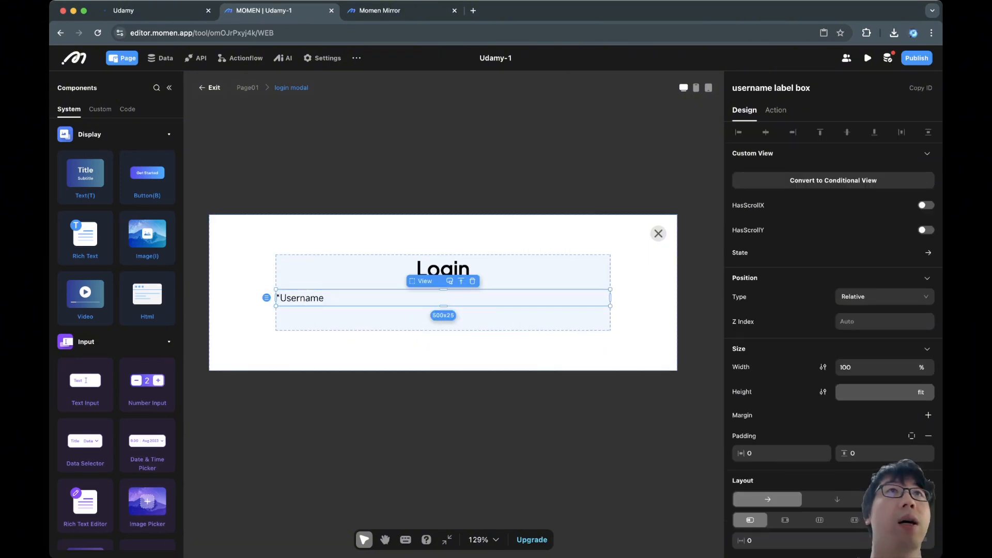
pyautogui.click(414, 319)
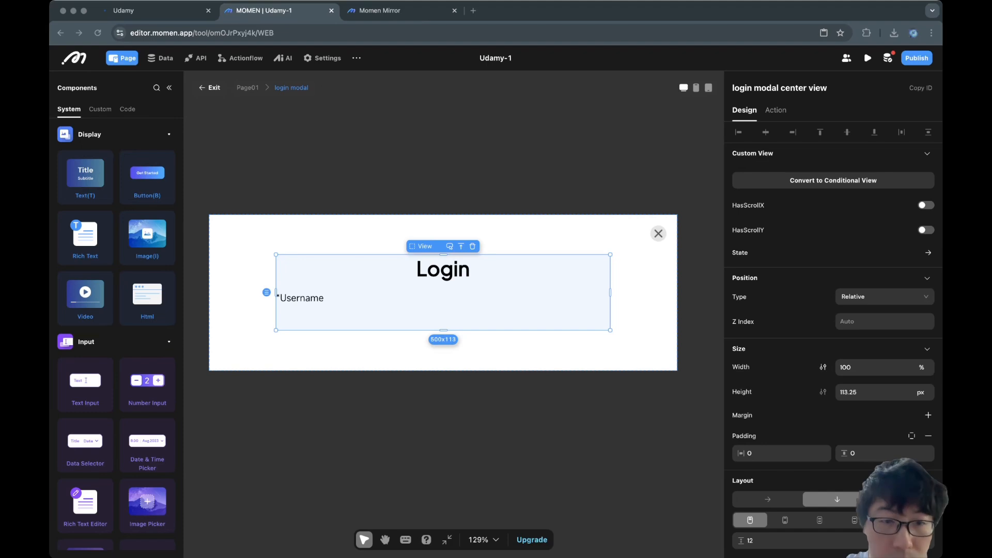
pyautogui.click(303, 298)
pyautogui.click(414, 298)
pyautogui.click(870, 368)
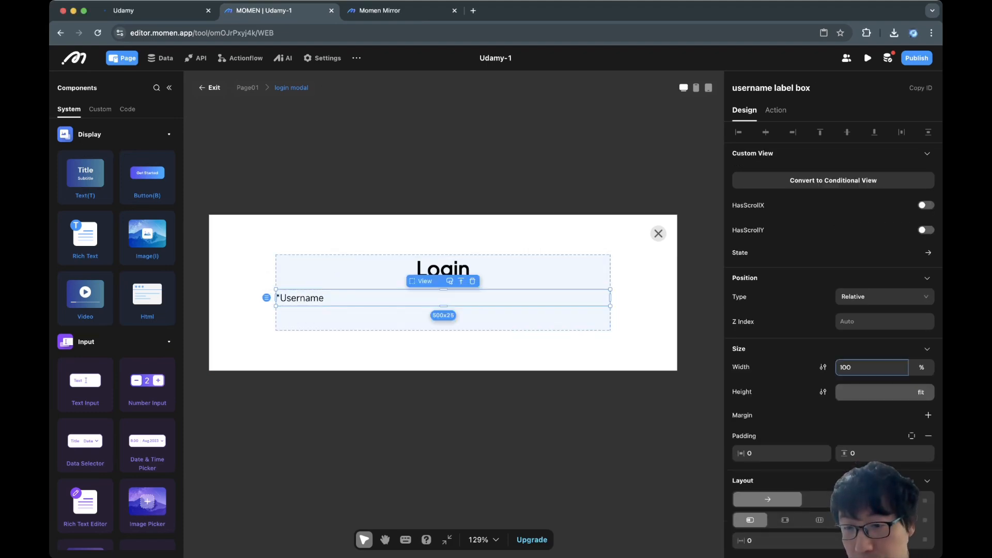
pyautogui.doubleClick(750, 453)
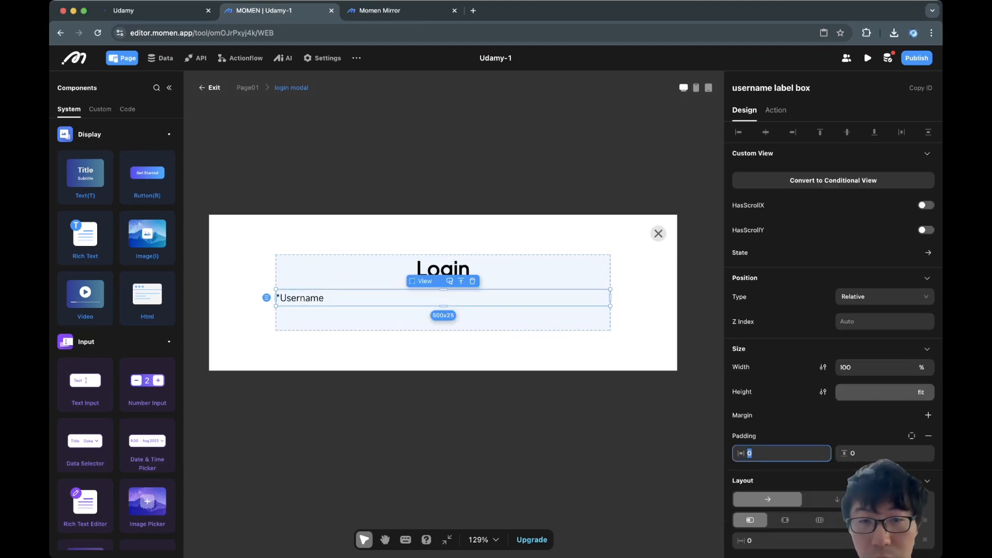
pyautogui.scroll(-3, 807, 429)
pyautogui.doubleClick(806, 432)
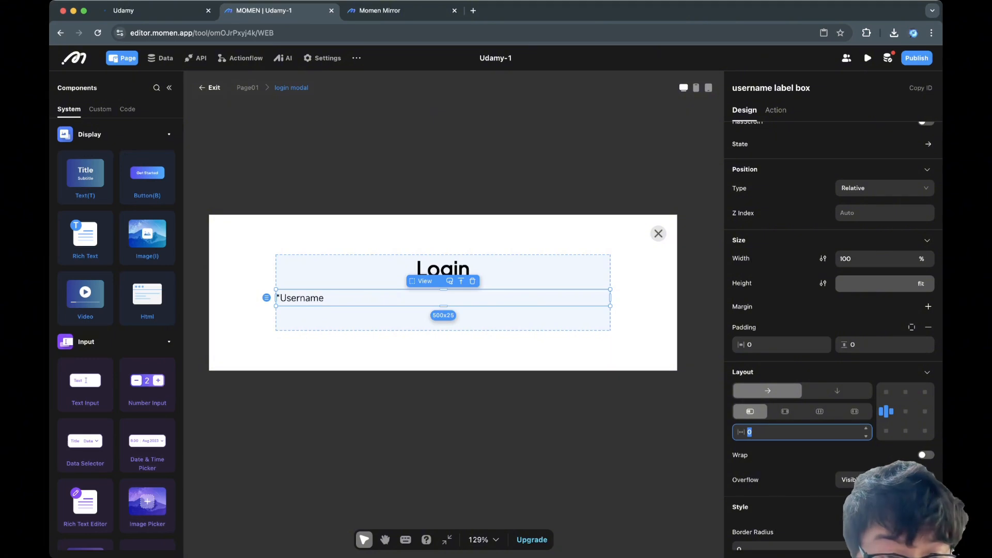
pyautogui.write('2')
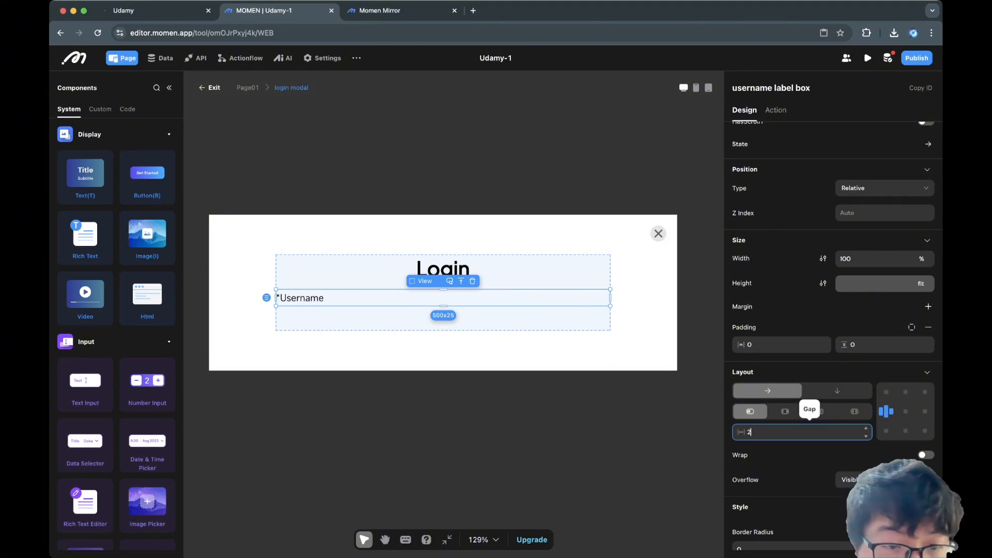
pyautogui.click(620, 424)
pyautogui.click(303, 298)
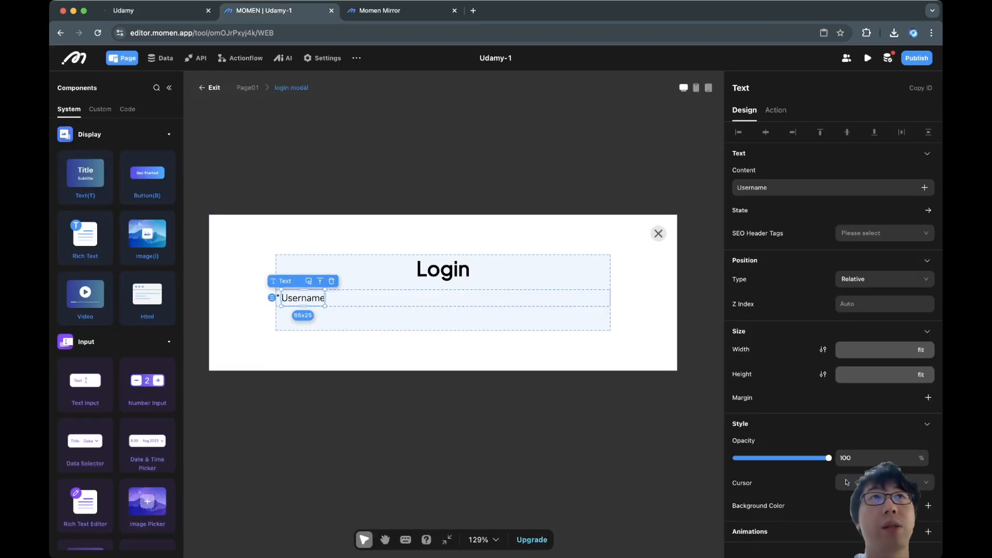
# Colour the Username text dark grey 18181B.
pyautogui.scroll(-4, 847, 296)
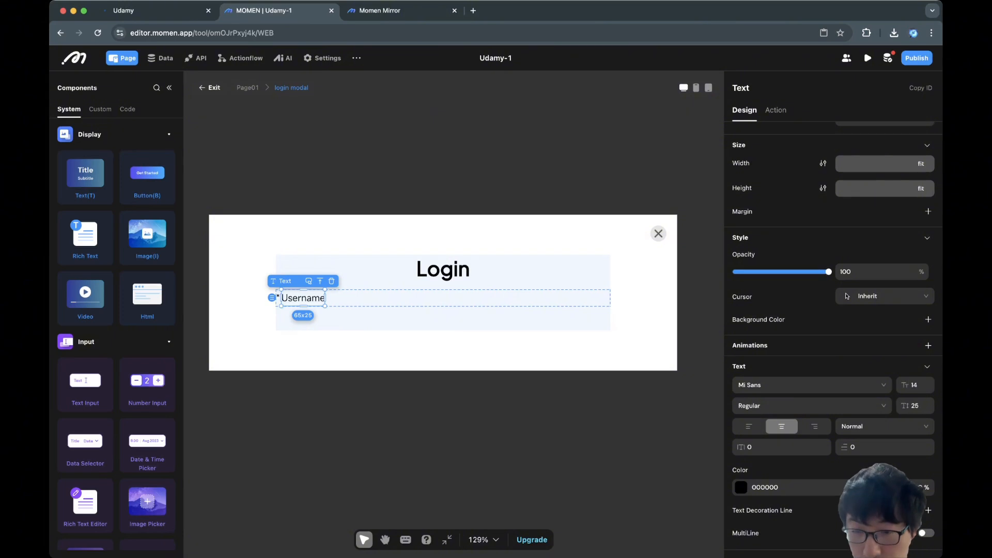
pyautogui.click(741, 487)
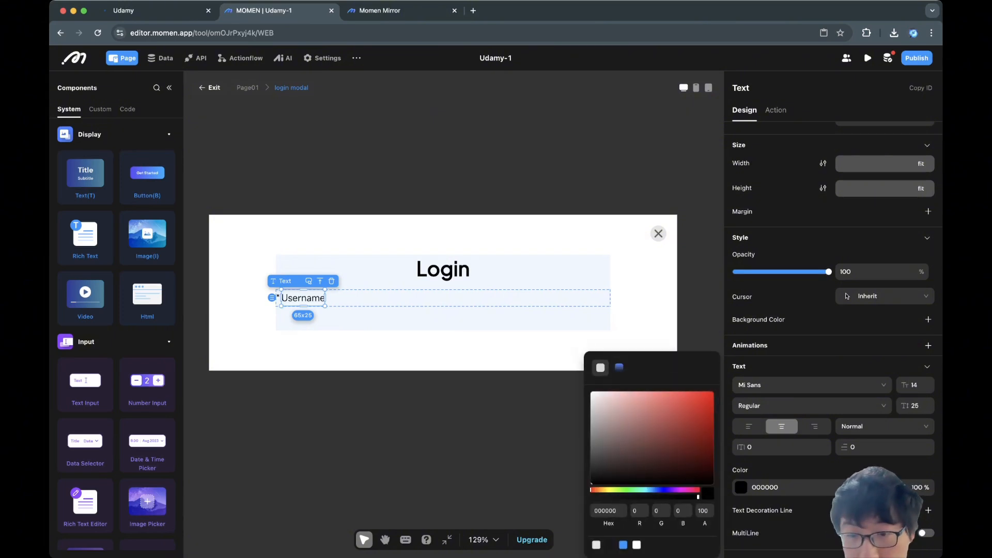
pyautogui.click(610, 544)
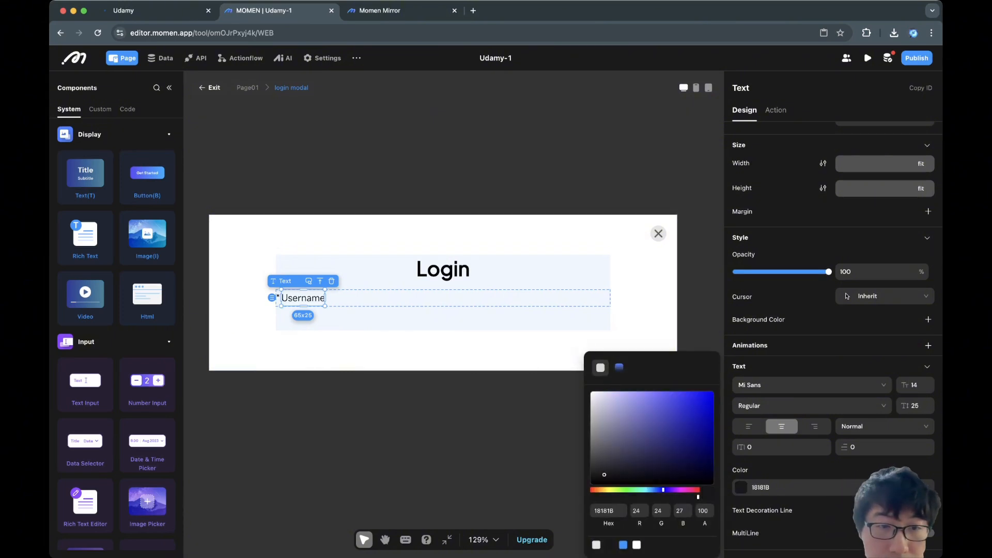
pyautogui.click(277, 298)
# Colour the asterisk with the blue swatch.
pyautogui.click(278, 297)
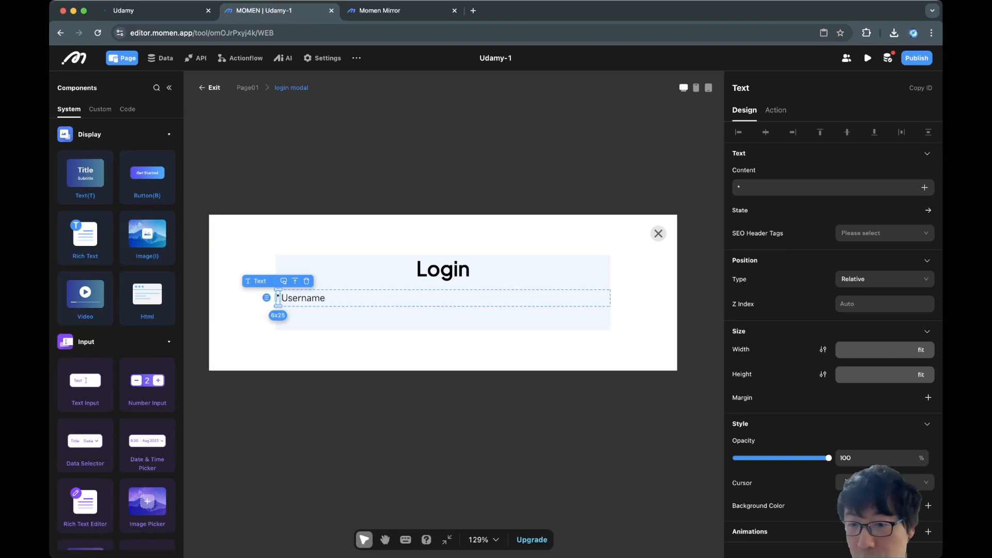
pyautogui.scroll(-4, 744, 486)
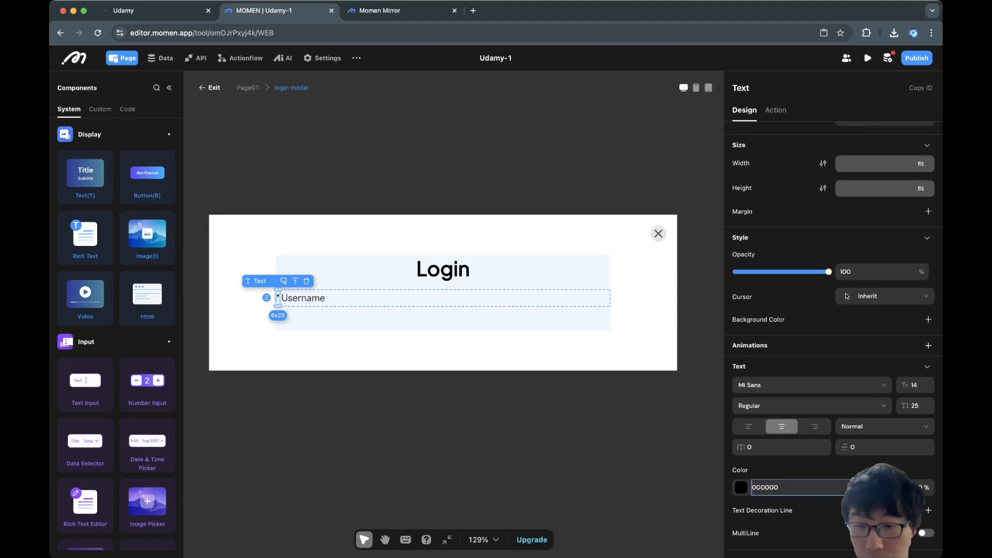
pyautogui.click(740, 487)
pyautogui.click(623, 545)
pyautogui.click(386, 455)
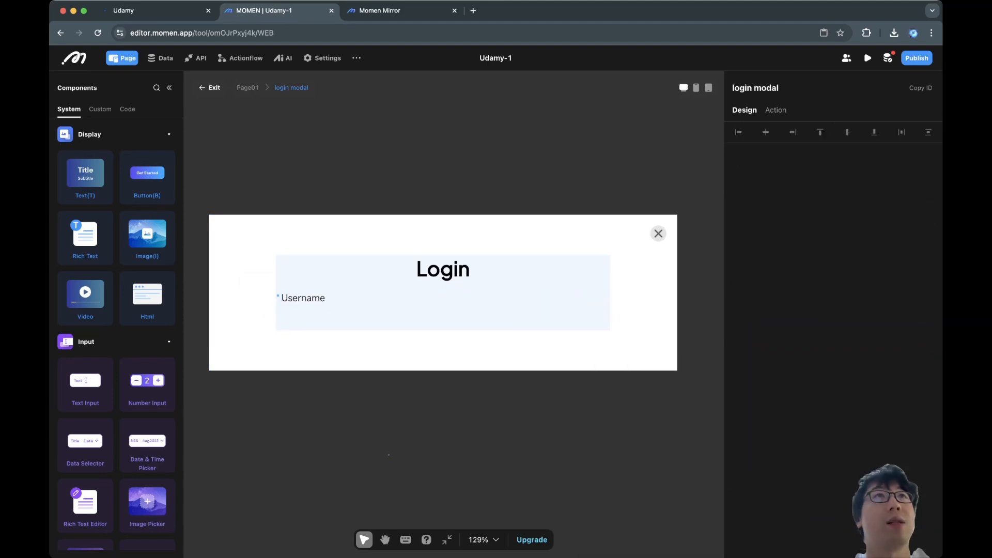
# Change the Username text's font to Plus Jakarta Sans.
pyautogui.click(303, 299)
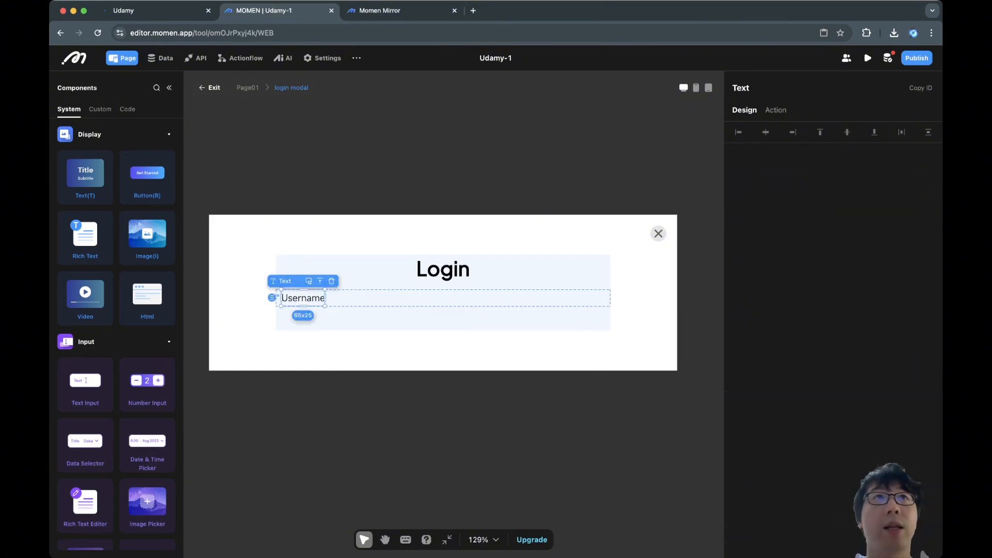
pyautogui.scroll(-4, 833, 362)
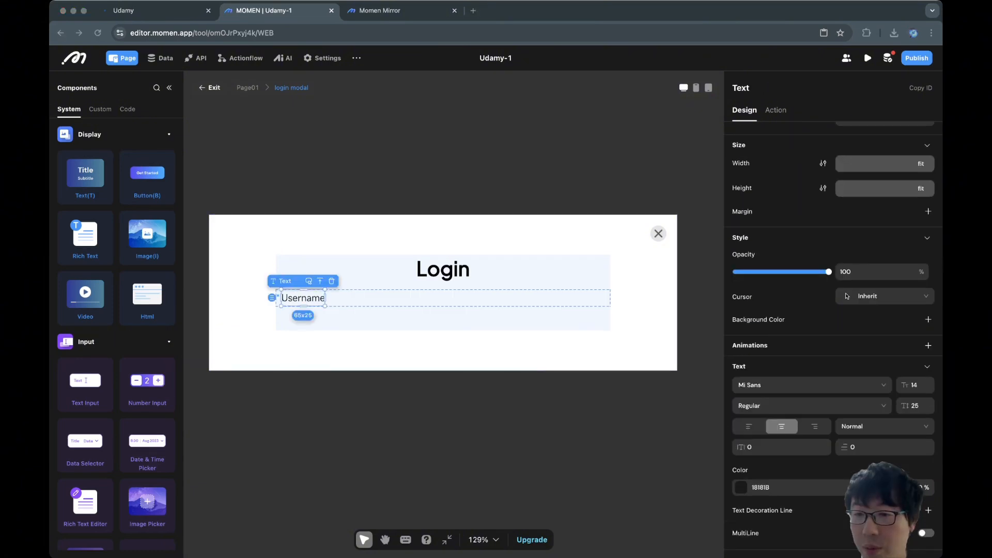
pyautogui.click(783, 385)
pyautogui.click(782, 422)
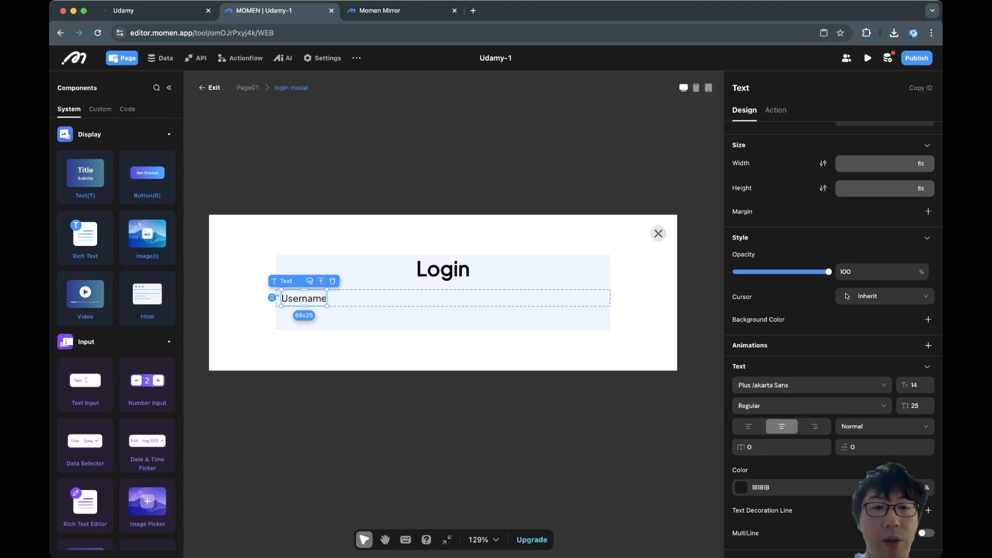
pyautogui.click(610, 419)
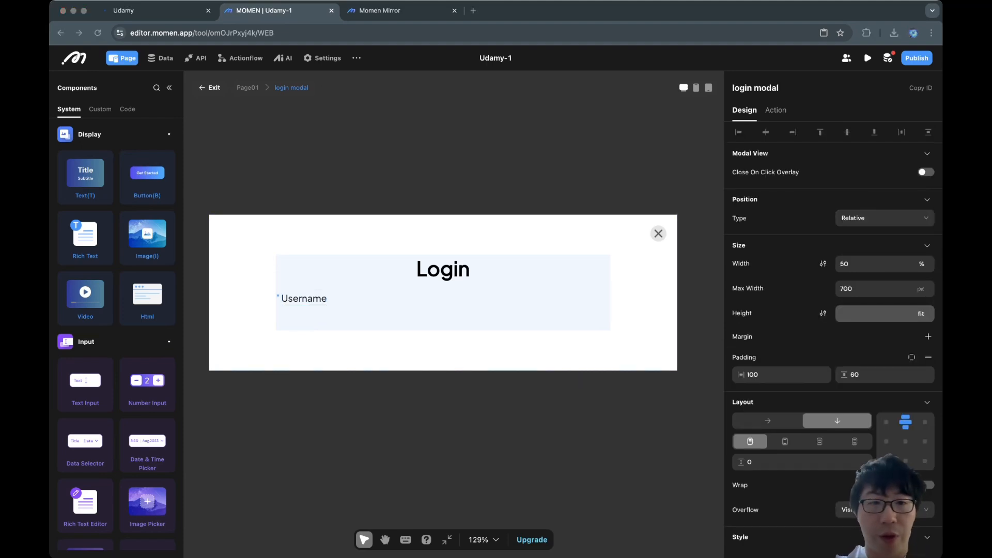
pyautogui.click(304, 298)
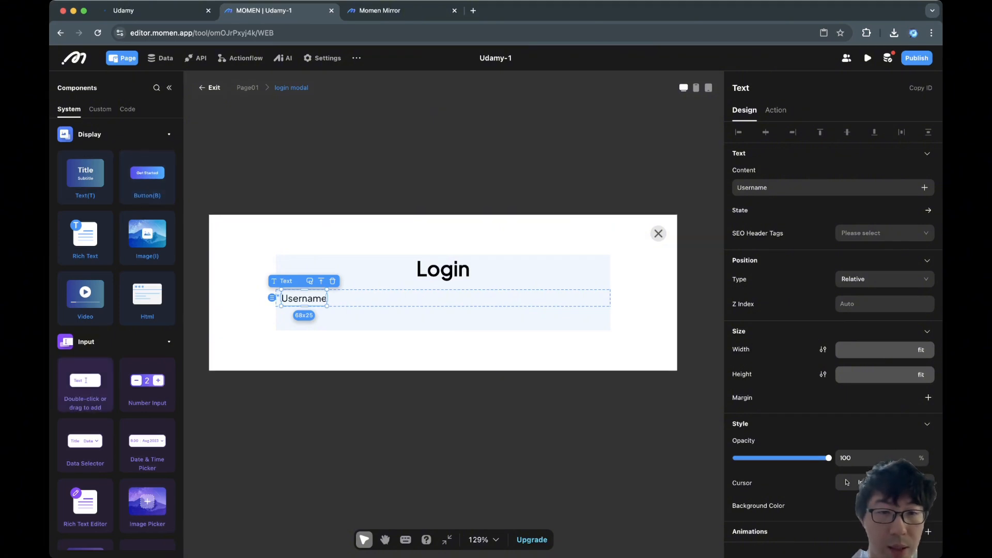
# Add a text input below Username, 100% wide and 58 px tall.
pyautogui.doubleClick(85, 385)
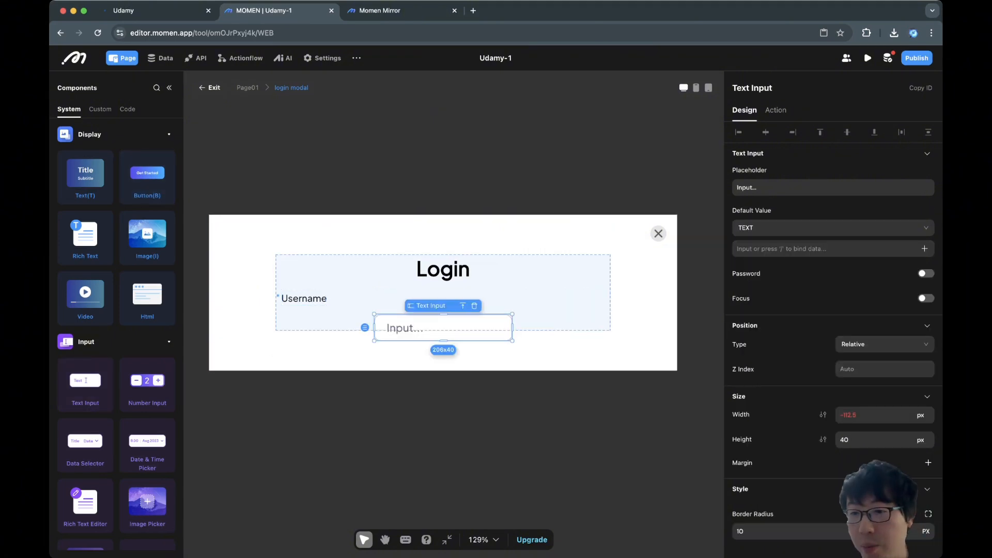
pyautogui.click(920, 415)
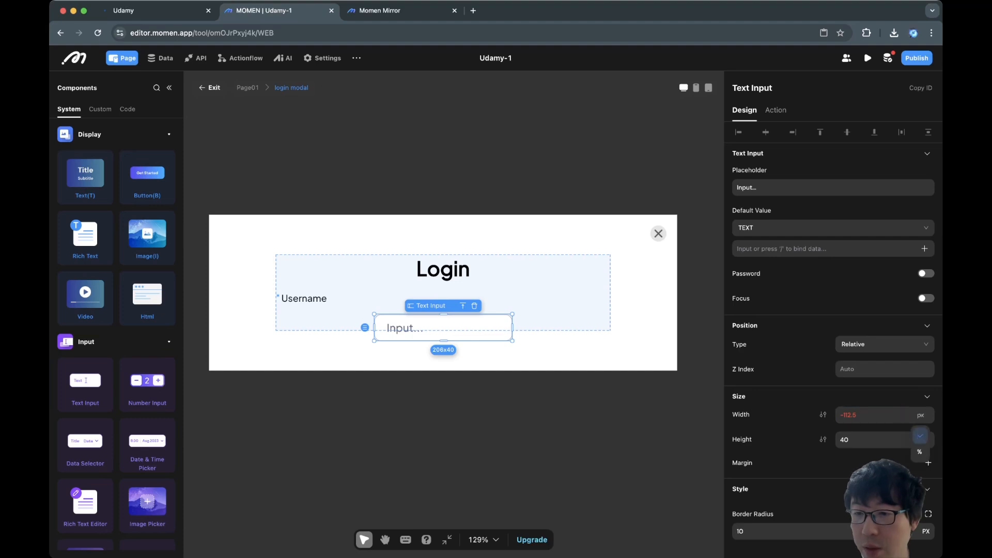
pyautogui.click(919, 452)
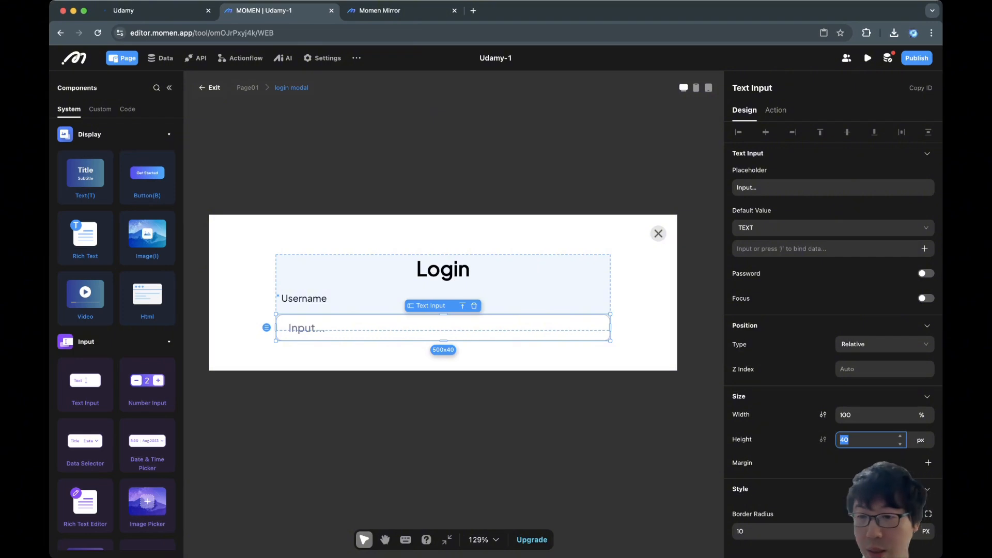
pyautogui.write('58')
pyautogui.click(643, 320)
# Set the login modal center view's height to fit its content.
pyautogui.click(563, 295)
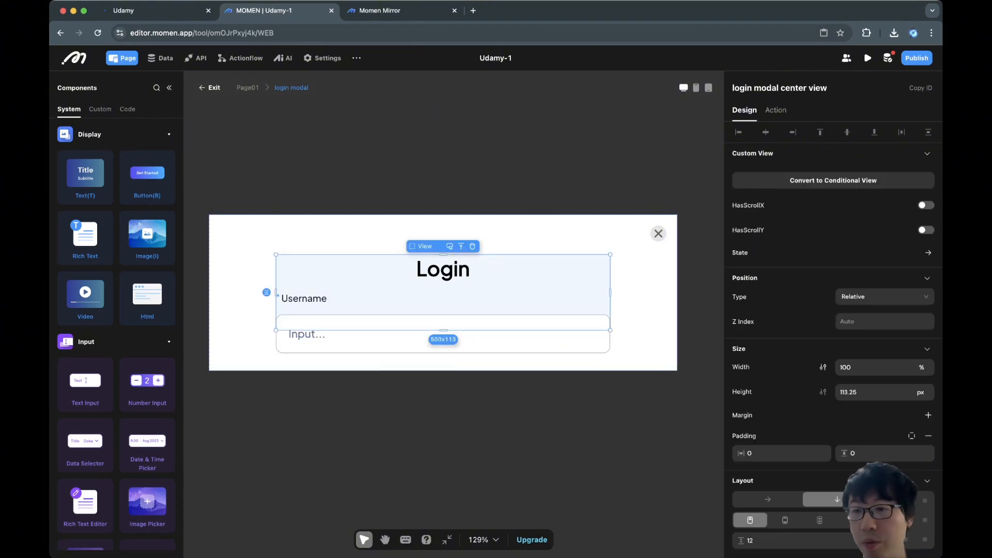
pyautogui.scroll(-3, 453, 289)
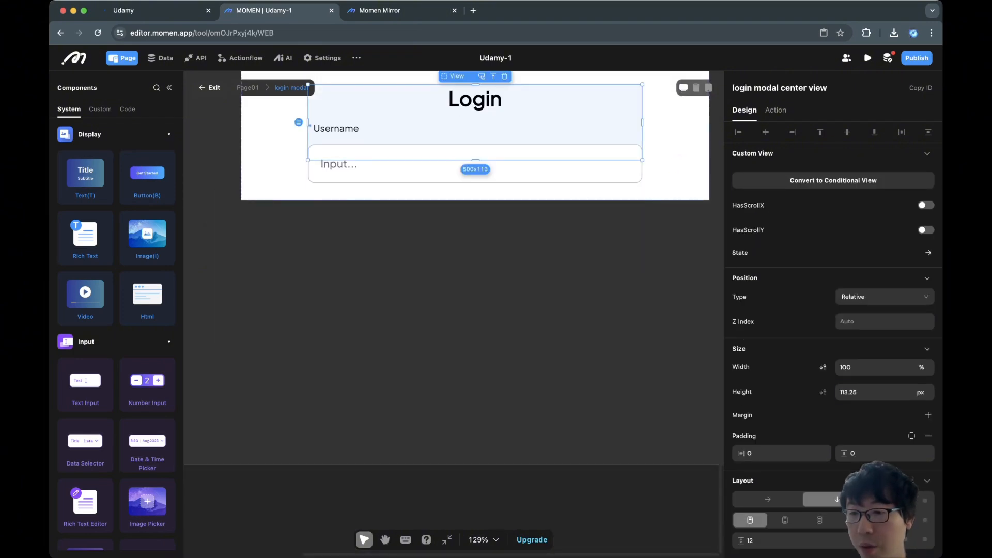
pyautogui.click(920, 392)
pyautogui.click(920, 462)
pyautogui.click(674, 164)
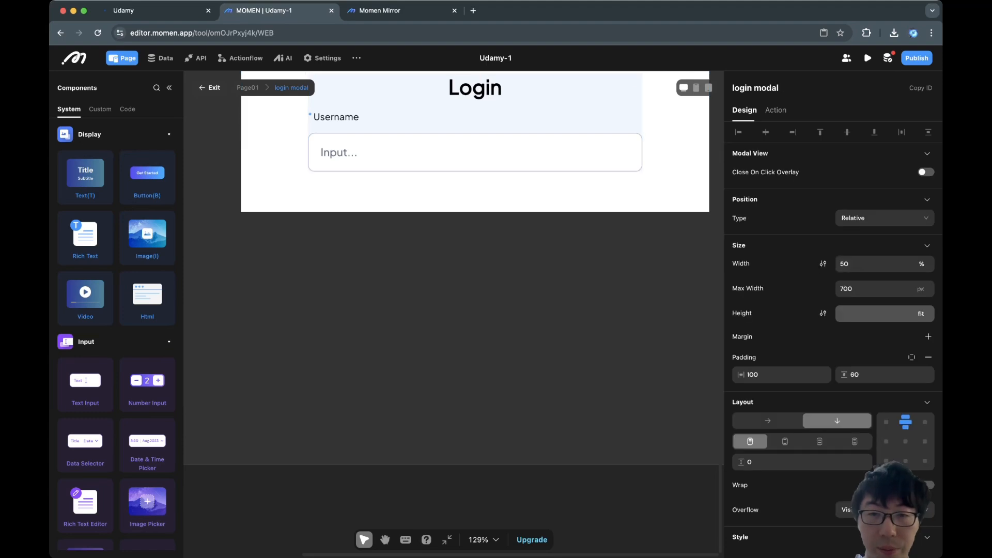
pyautogui.scroll(3, 579, 206)
pyautogui.click(548, 264)
# Set the input's placeholder to 'Please enter your username...'.
pyautogui.click(465, 308)
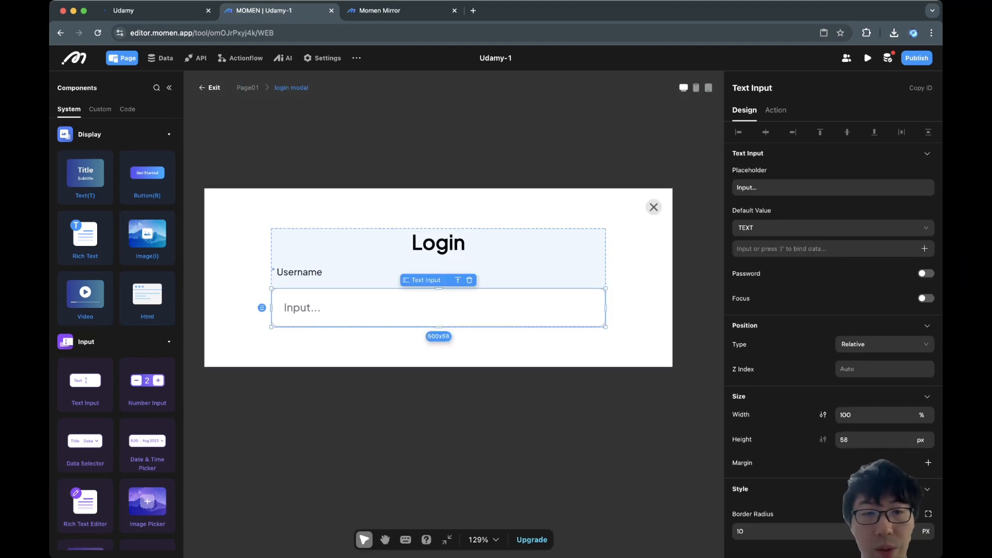
pyautogui.click(806, 188)
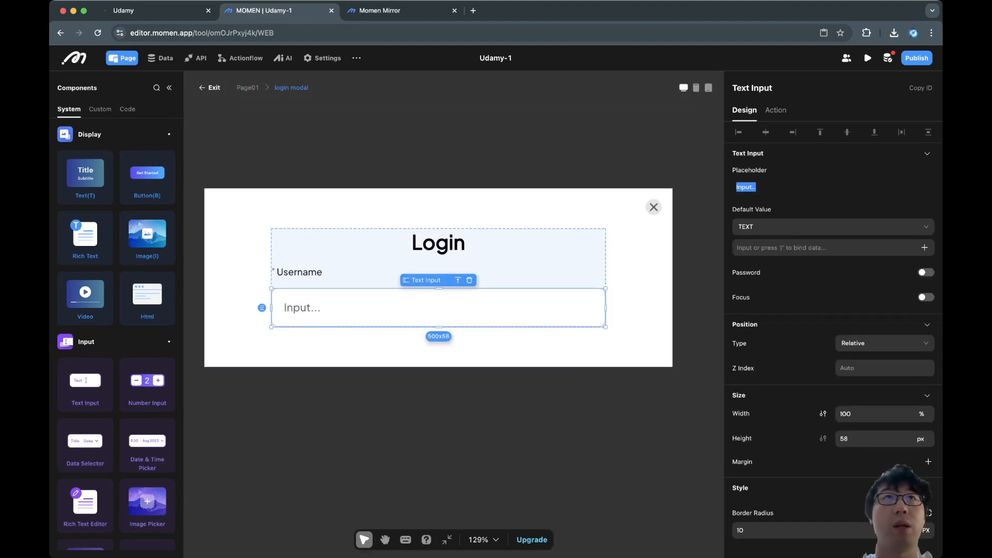
pyautogui.write('Please en')
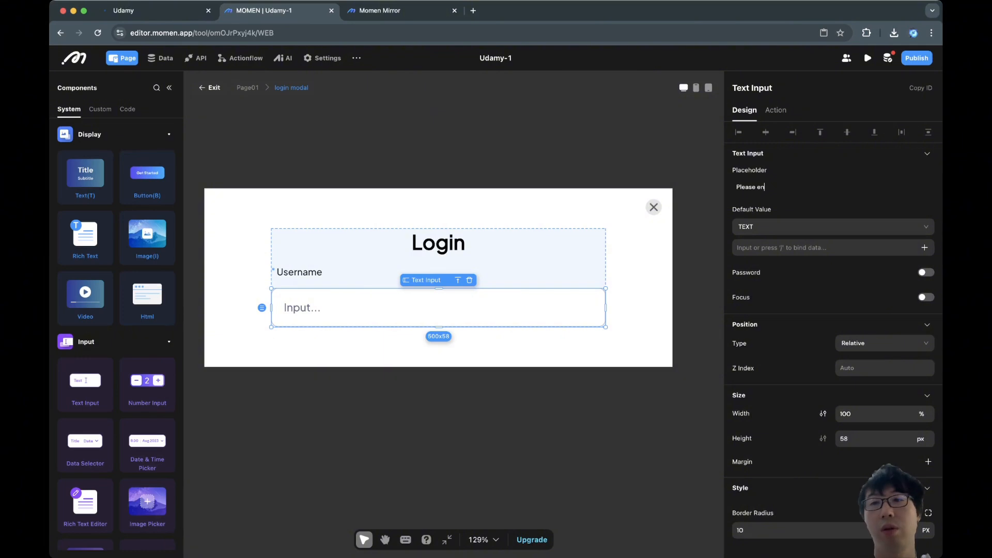
pyautogui.write('ter your username...')
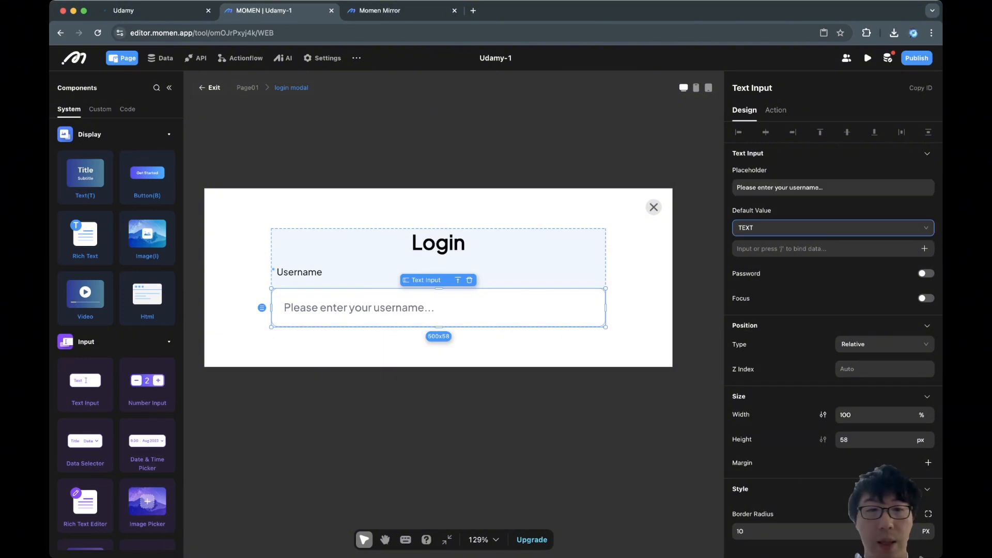
pyautogui.press('Tab')
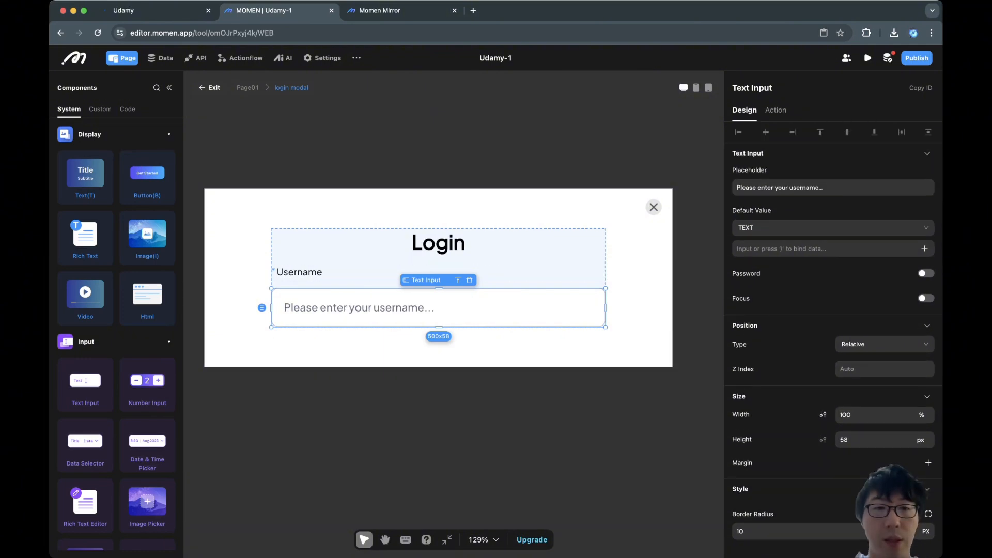
# Draw a thin new View between the Login title and the Username label.
pyautogui.click(299, 272)
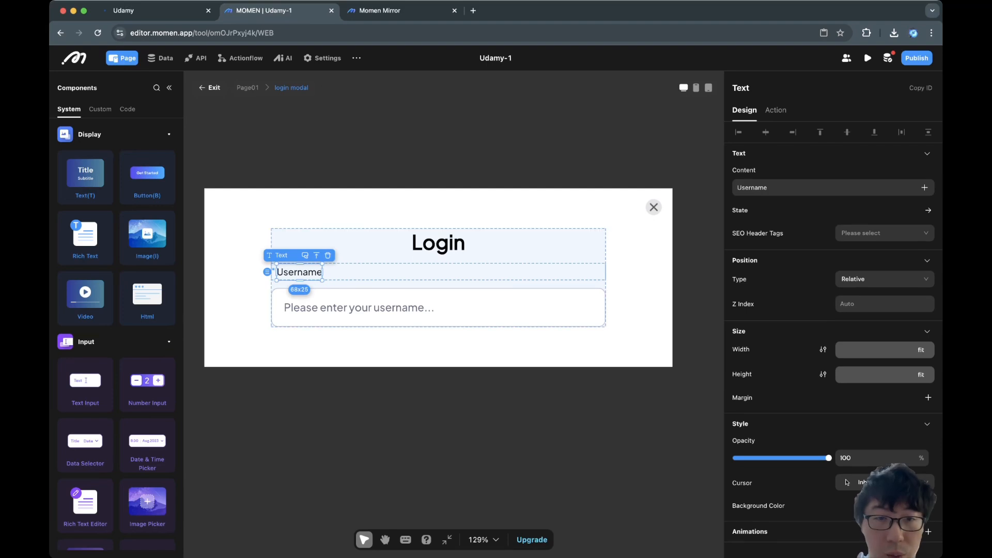
pyautogui.click(414, 273)
pyautogui.click(413, 307)
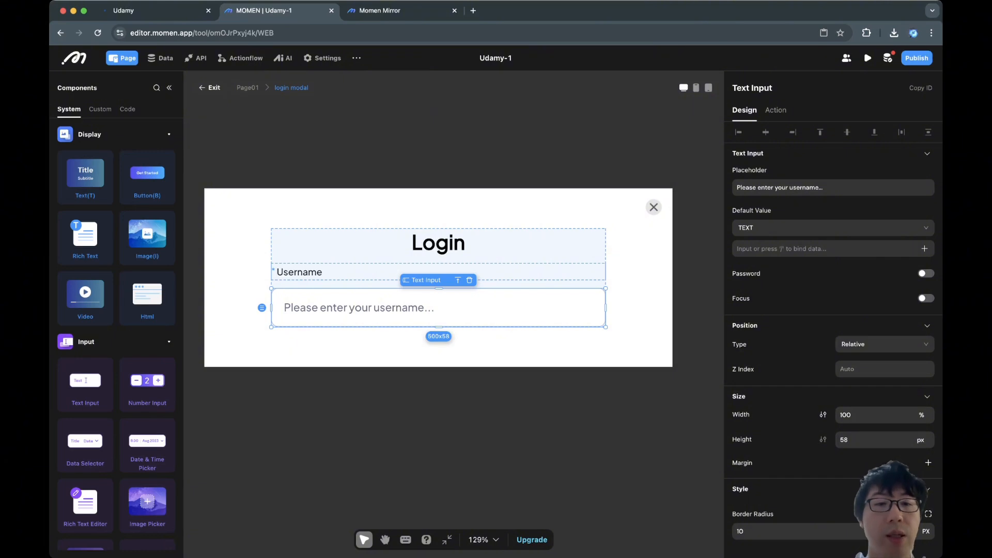
pyautogui.click(299, 273)
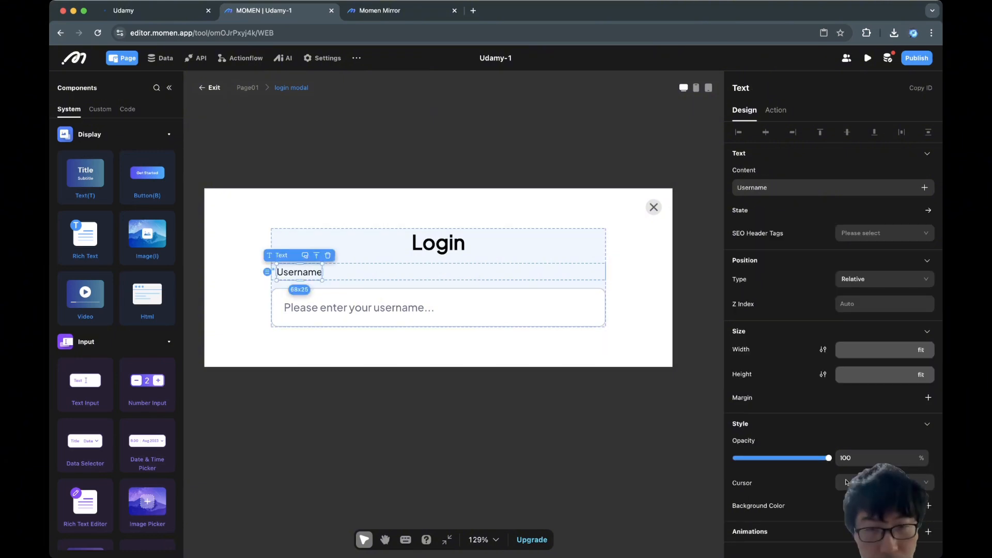
pyautogui.click(439, 284)
pyautogui.click(465, 272)
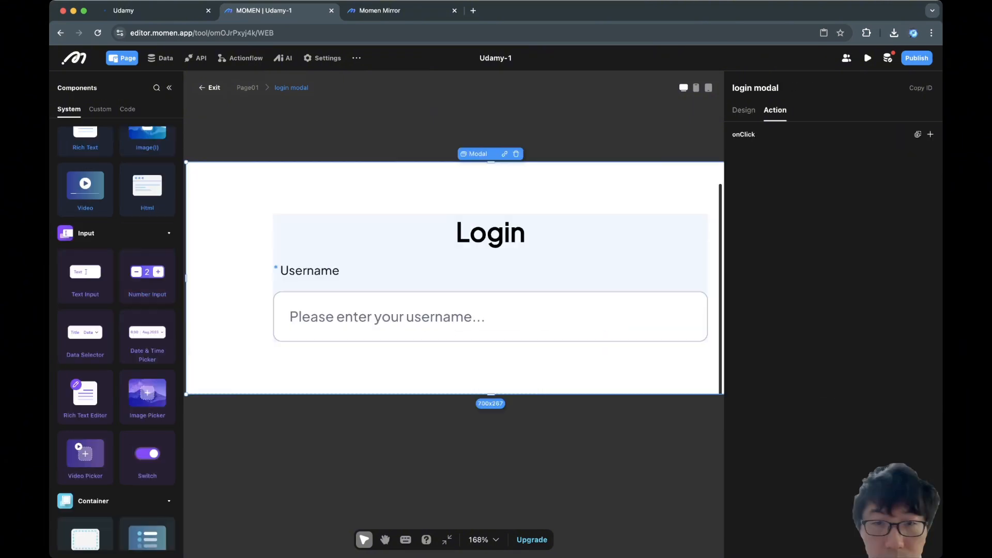
pyautogui.press('v')
pyautogui.moveTo(291, 251); pyautogui.dragTo(438, 259)
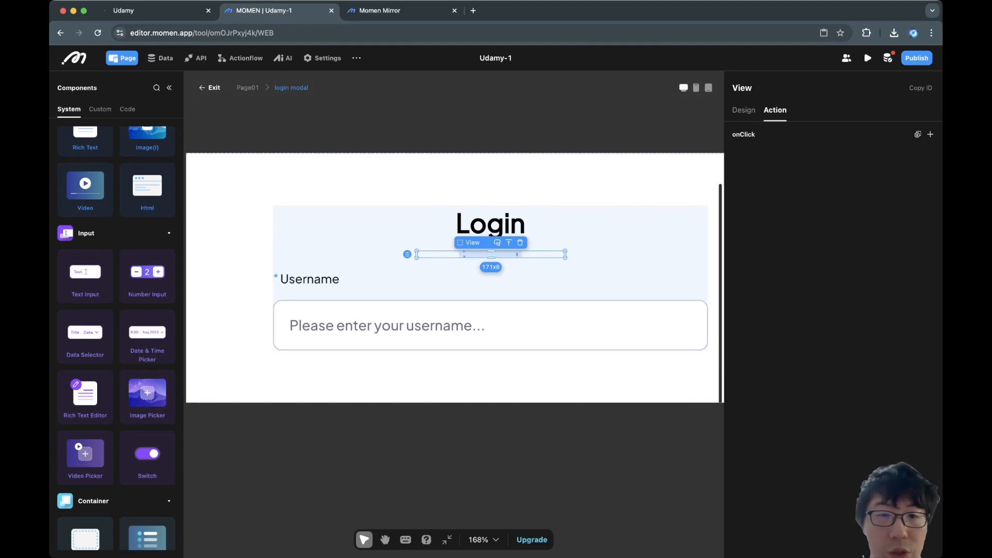
# Cut the username label box and paste it into the new View.
pyautogui.click(309, 279)
pyautogui.click(424, 279)
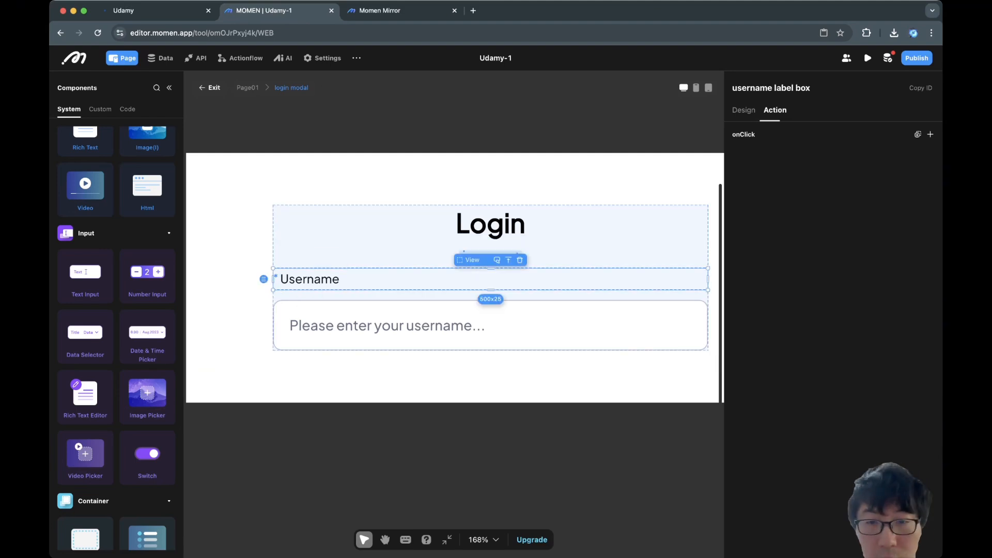
pyautogui.press('super+x')
pyautogui.click(490, 270)
pyautogui.press('super+v')
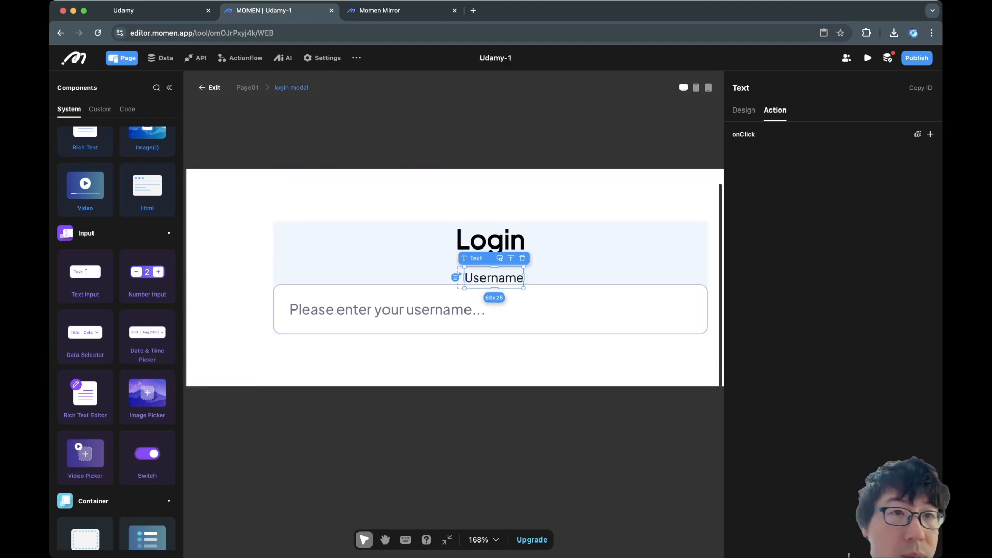
pyautogui.click(169, 88)
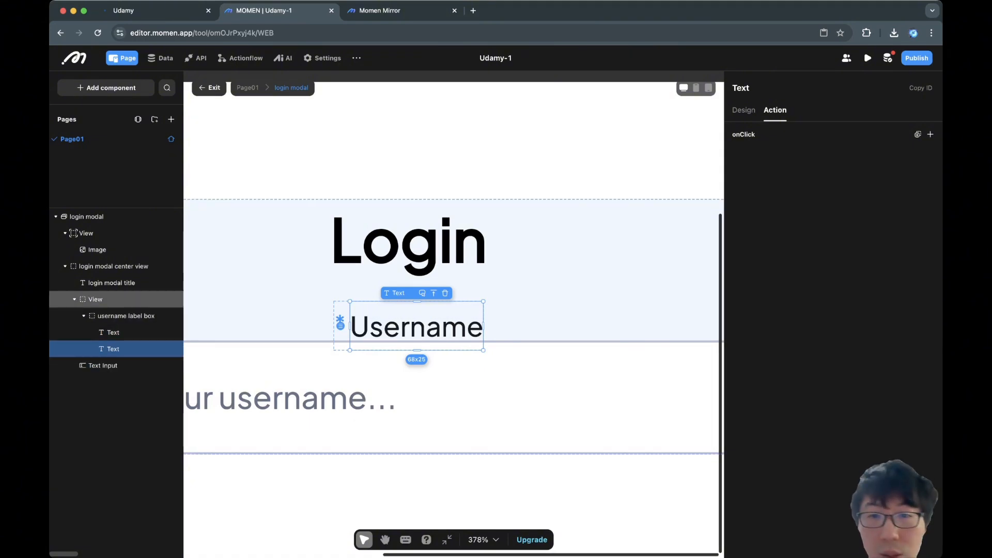
pyautogui.click(95, 299)
# Rename the wrapper view to 'Label and input view'.
pyautogui.click(743, 110)
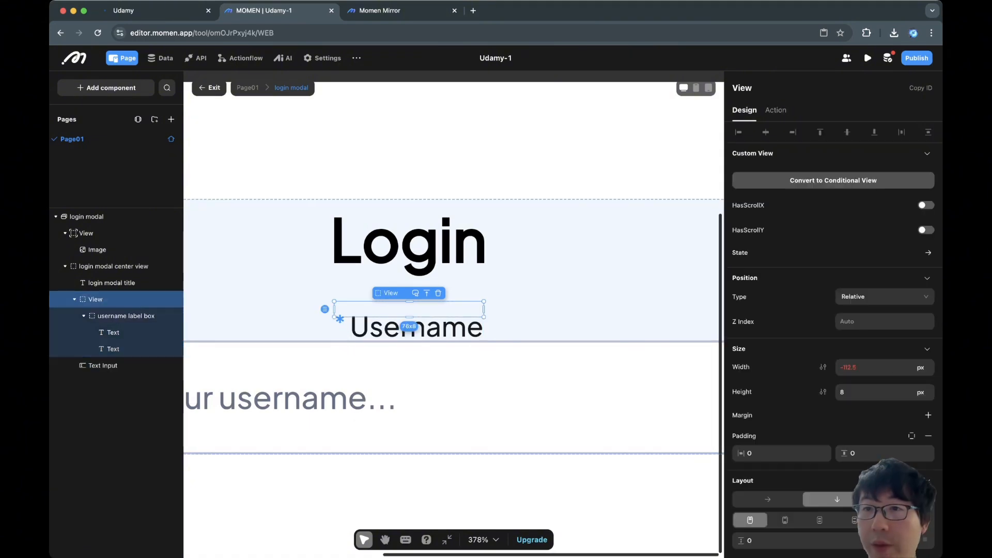
pyautogui.doubleClick(742, 88)
pyautogui.write('Label and')
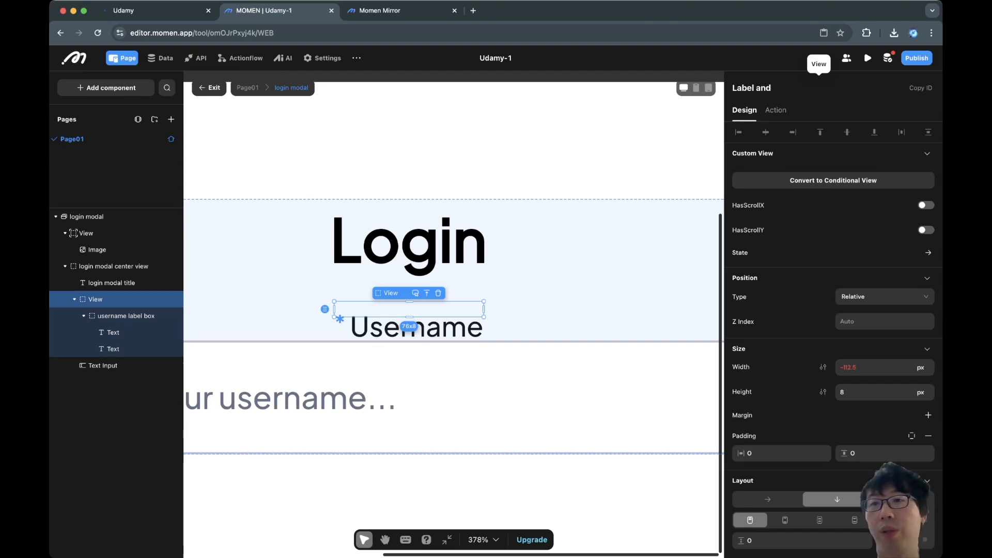
pyautogui.write(' input view')
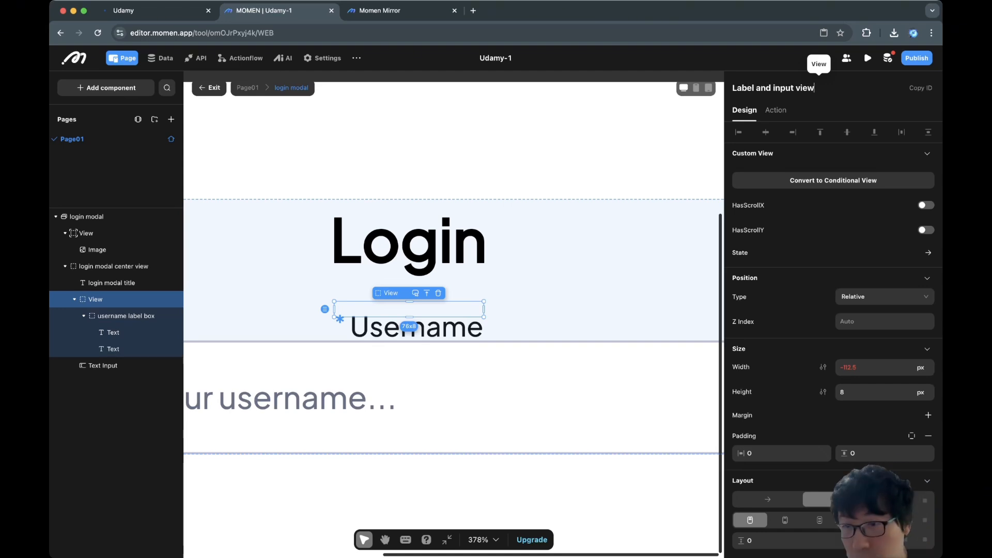
pyautogui.press('Return')
# Make the view 100% wide with fit height, then cut the username text input.
pyautogui.doubleClick(852, 367)
pyautogui.write('100%')
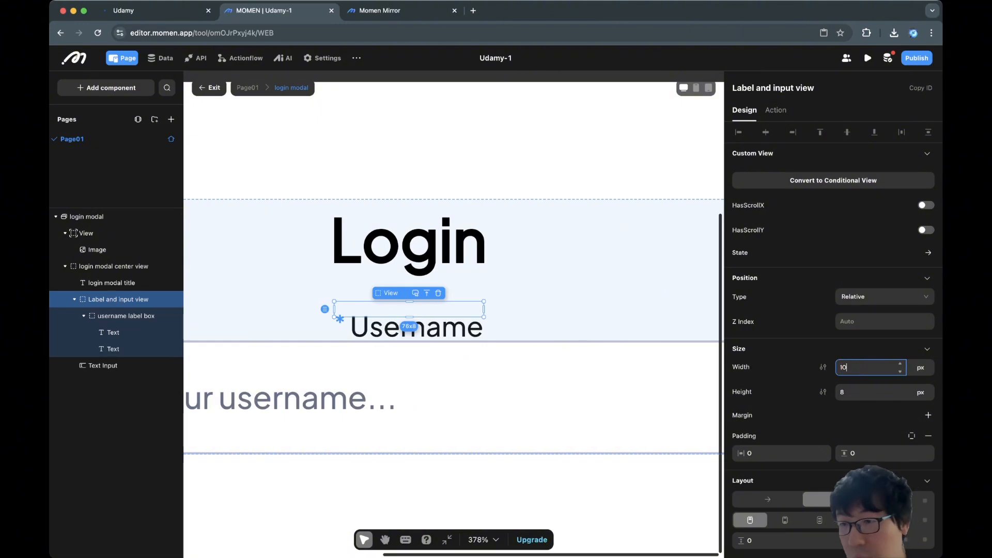
pyautogui.press('Tab')
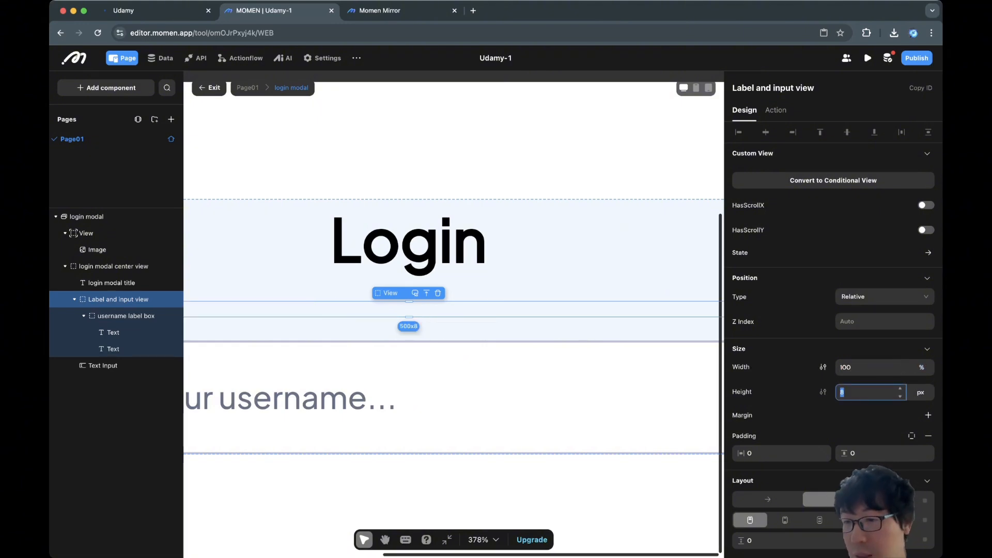
pyautogui.click(920, 392)
pyautogui.click(920, 462)
pyautogui.scroll(-5, 648, 300)
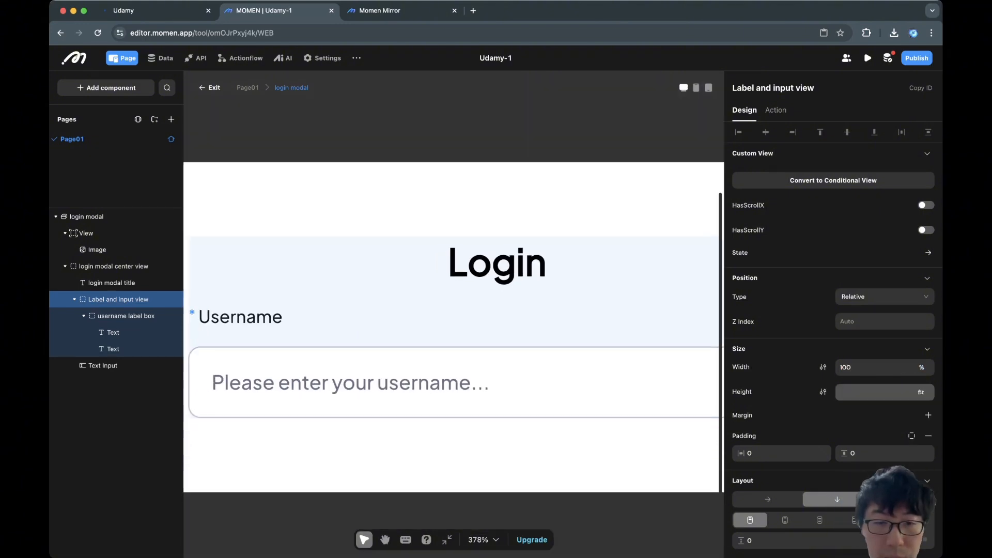
pyautogui.scroll(-3, 398, 409)
pyautogui.click(398, 402)
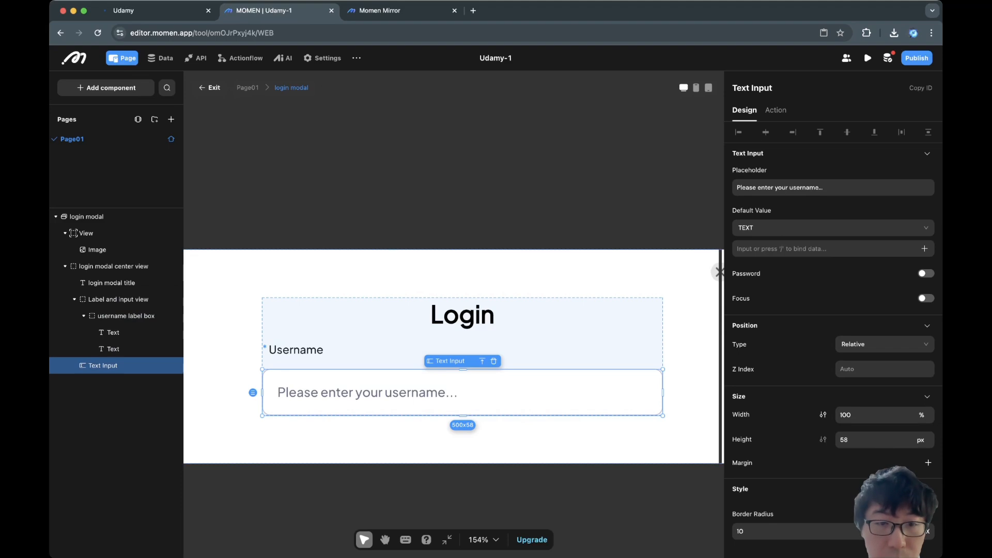
pyautogui.press('super+x')
# Paste the username input into Label and input view.
pyautogui.click(296, 377)
pyautogui.hotkey('shift', 'Return')
pyautogui.hotkey('shift', 'Return')
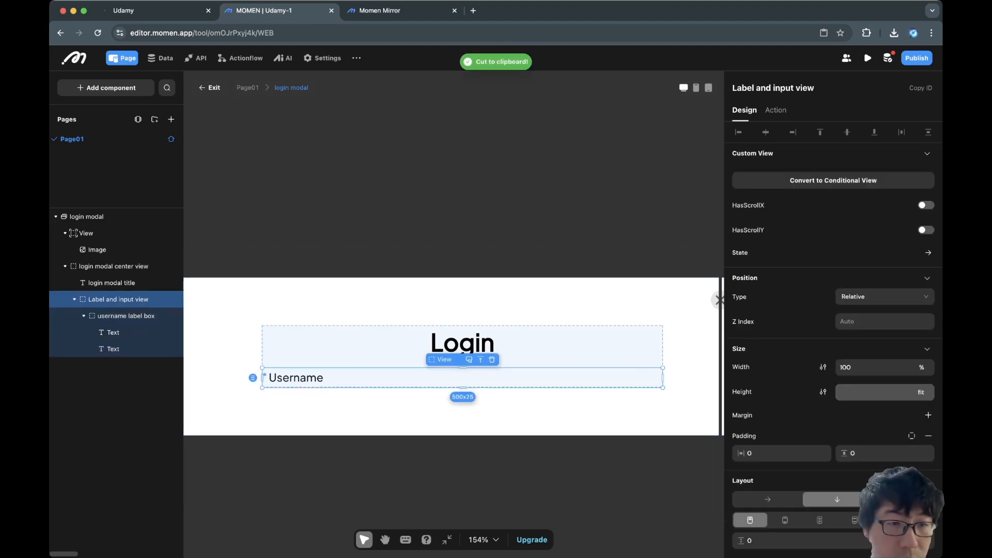
pyautogui.press('super+v')
# Rename the layers to 'the star', 'username label' and 'username input'.
pyautogui.click(113, 332)
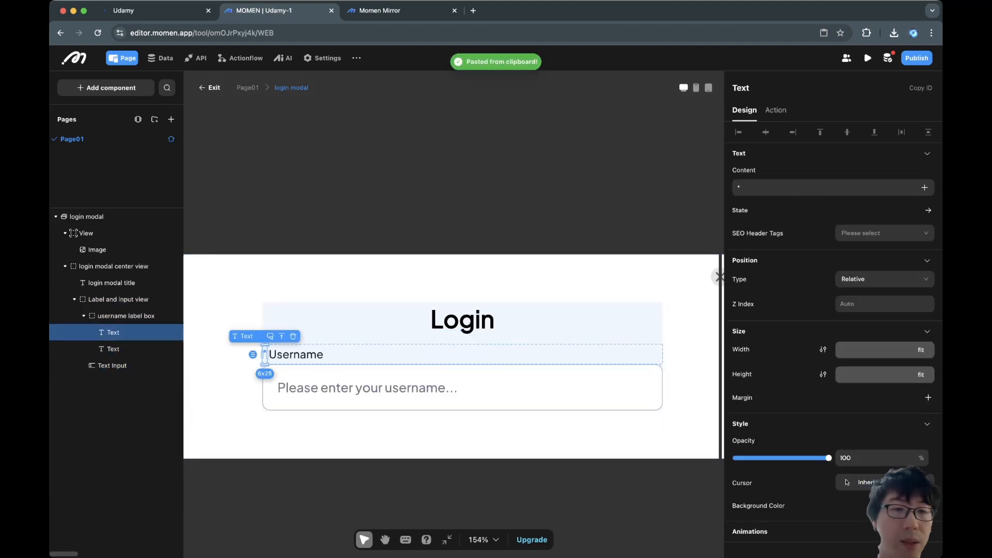
pyautogui.doubleClick(741, 88)
pyautogui.write('the star')
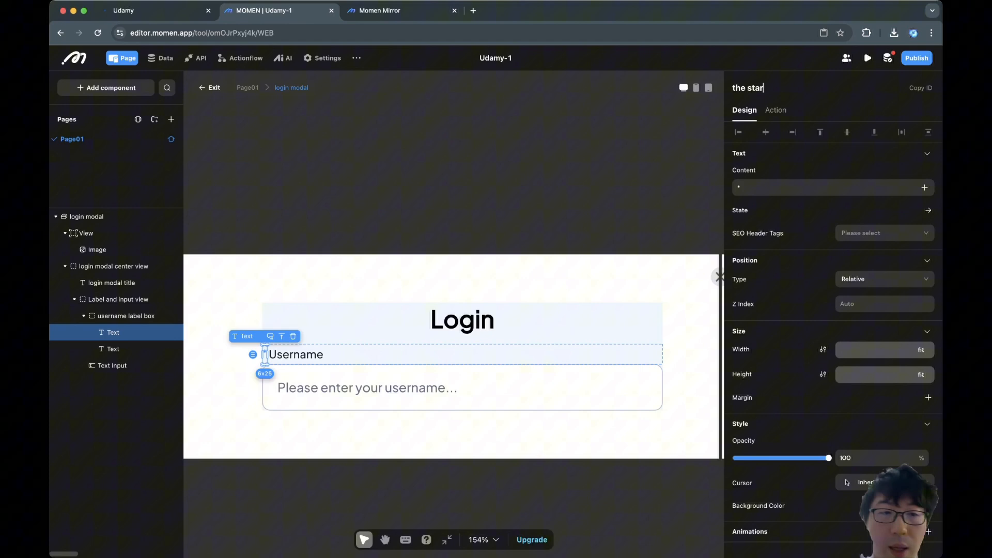
pyautogui.click(113, 349)
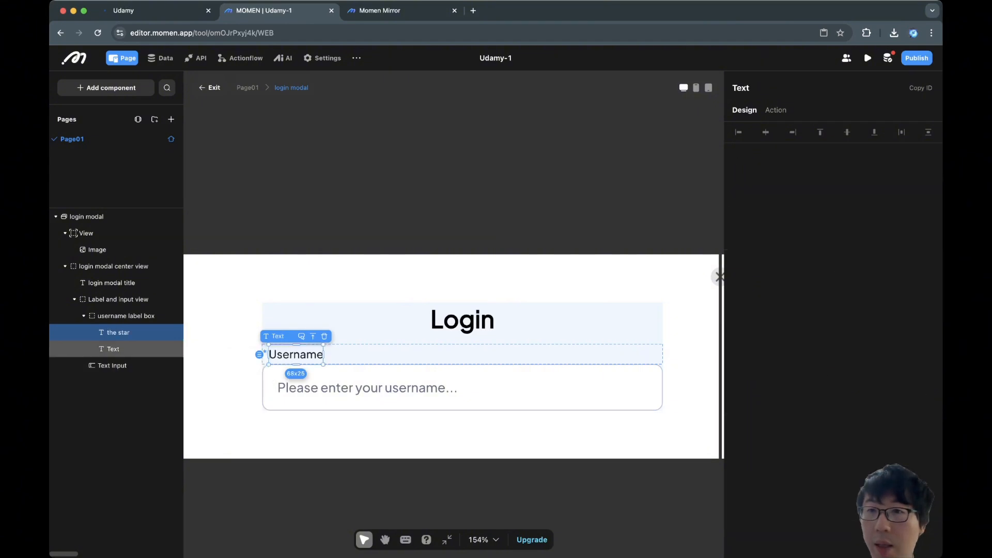
pyautogui.doubleClick(741, 88)
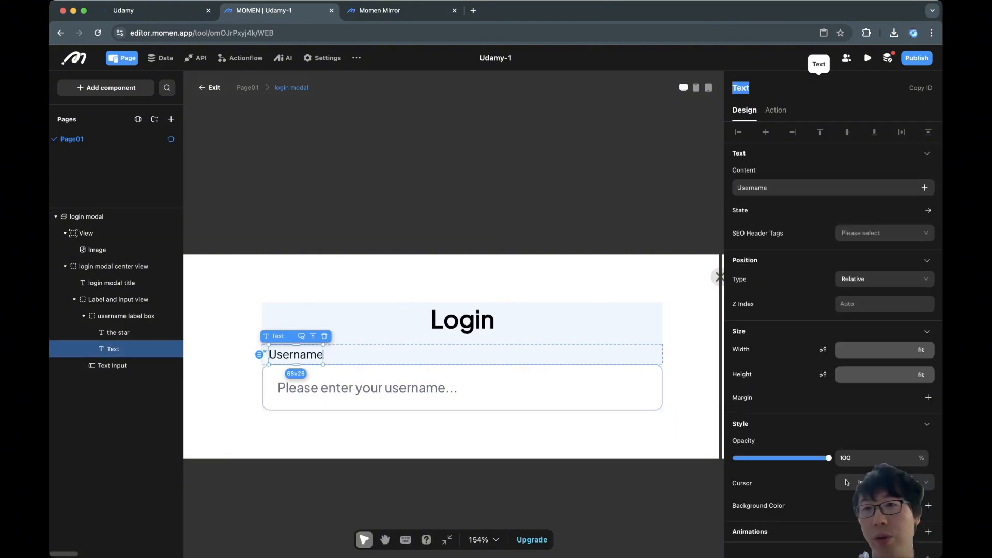
pyautogui.write('username')
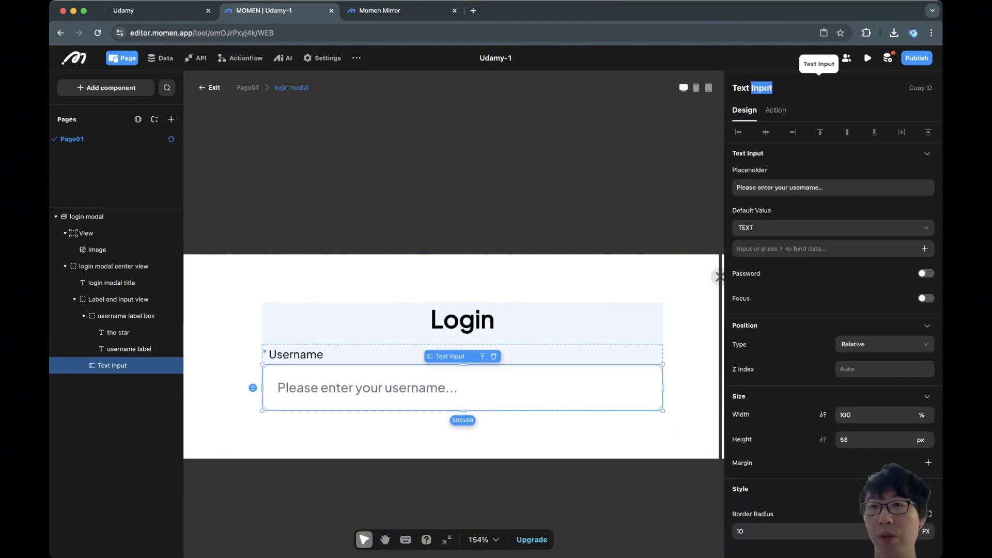
pyautogui.write('username')
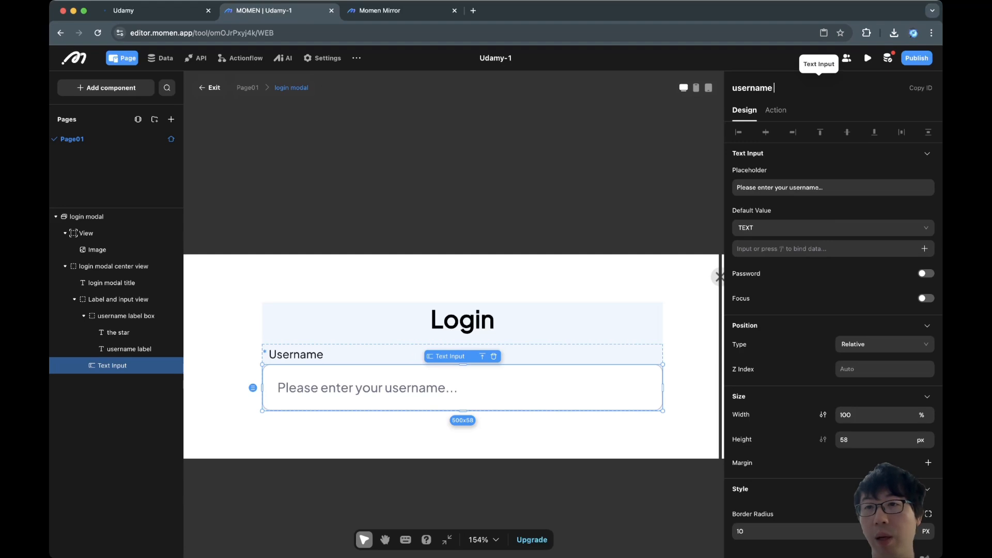
pyautogui.write(' input')
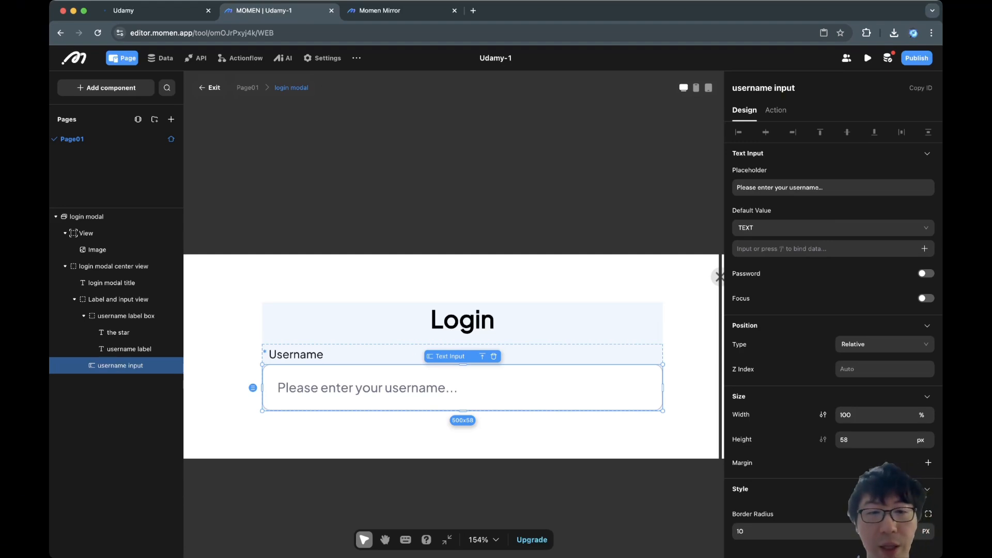
# Set the Layout Gap of Label and input view to 5.
pyautogui.scroll(-2, 455, 331)
pyautogui.click(325, 284)
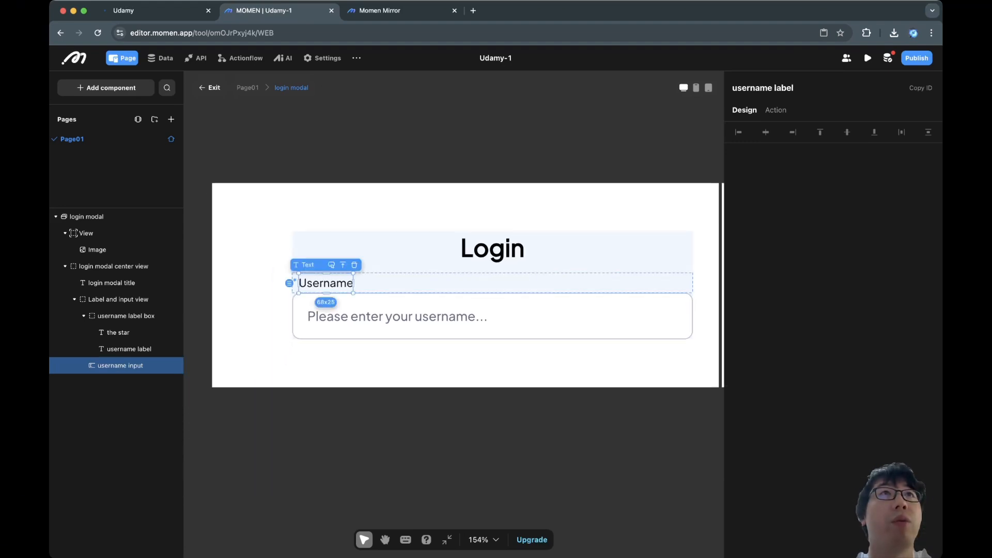
pyautogui.click(119, 365)
pyautogui.click(126, 316)
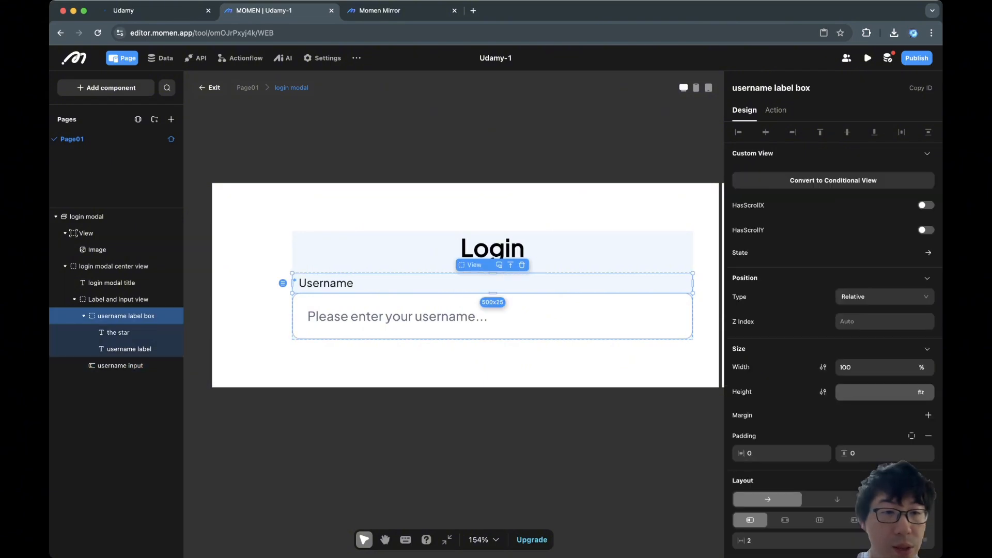
pyautogui.click(120, 365)
pyautogui.click(118, 300)
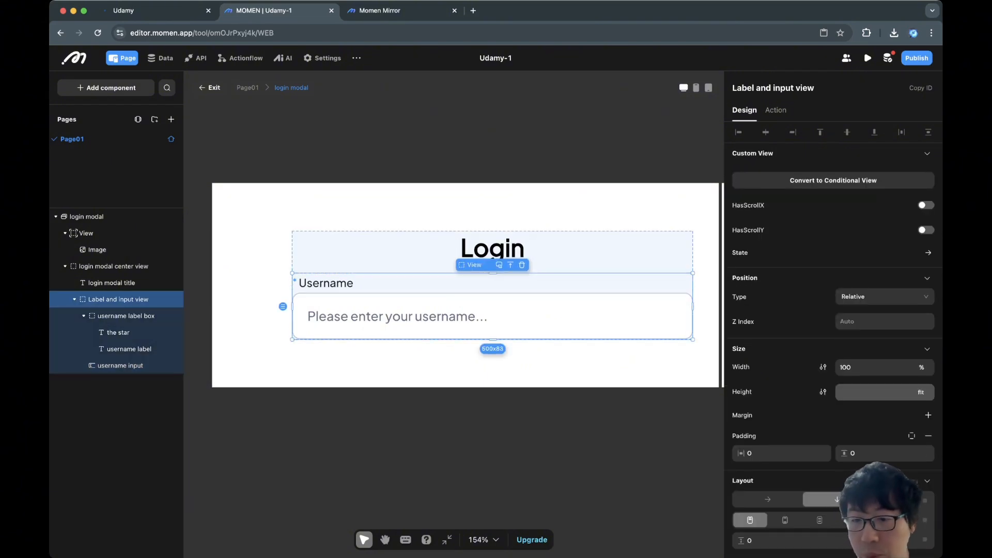
pyautogui.scroll(-3, 827, 362)
pyautogui.click(809, 460)
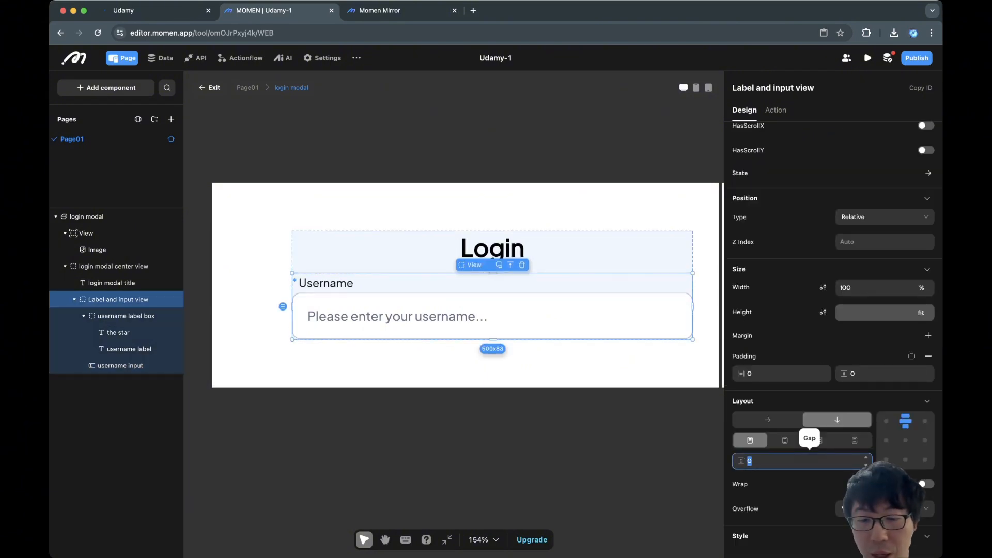
pyautogui.write('5')
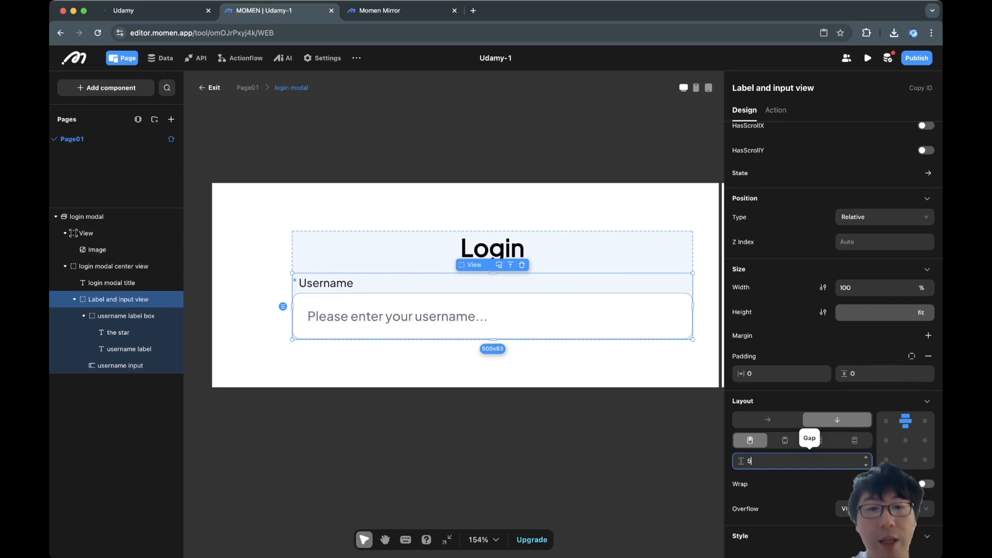
pyautogui.click(641, 444)
# Reselect Label and input view and review its Design settings to check the gap.
pyautogui.click(126, 315)
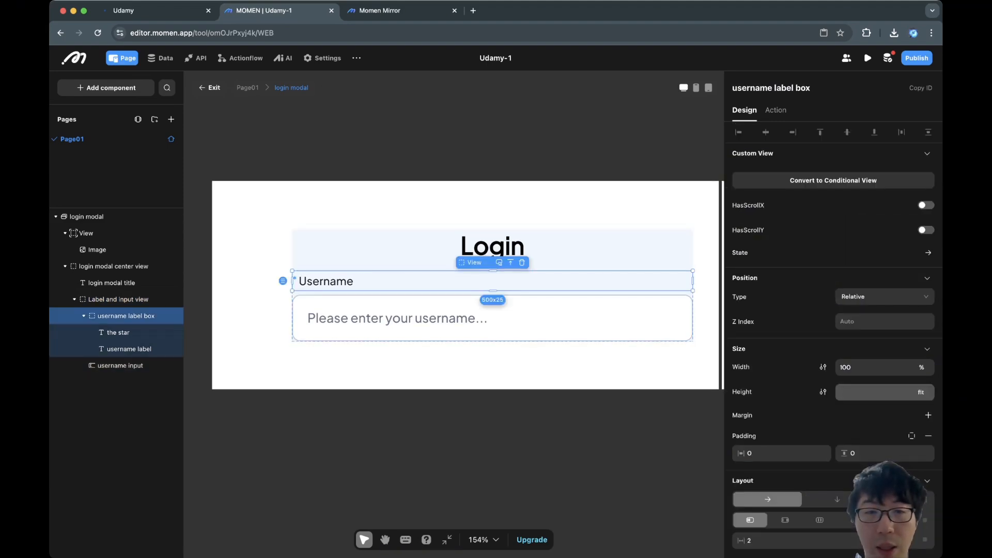
pyautogui.click(120, 365)
pyautogui.click(118, 299)
pyautogui.scroll(-4, 827, 362)
pyautogui.scroll(-4, 925, 393)
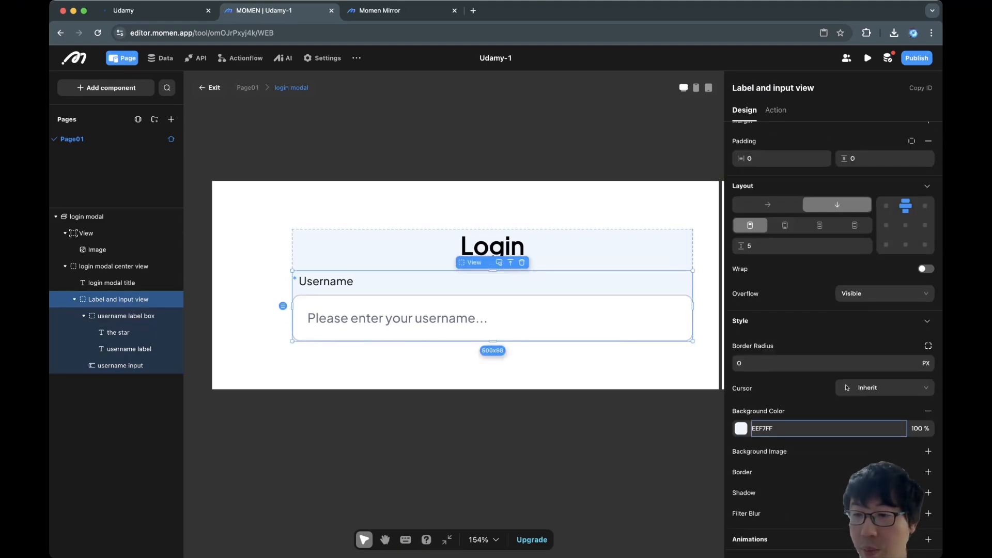
pyautogui.scroll(6, 925, 392)
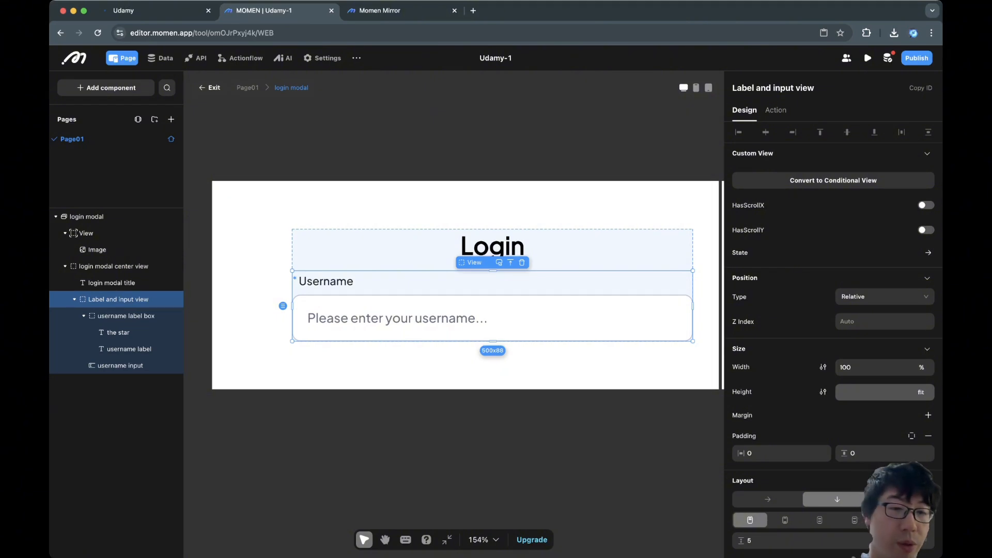
# Duplicate Label and input view to create a second field group.
pyautogui.rightClick(124, 302)
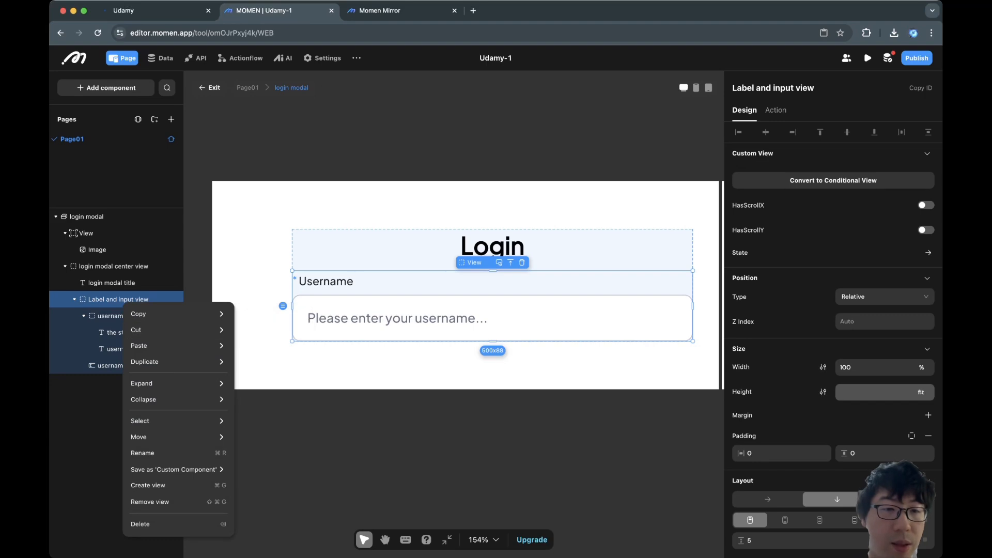
pyautogui.moveTo(155, 314)
pyautogui.click(255, 314)
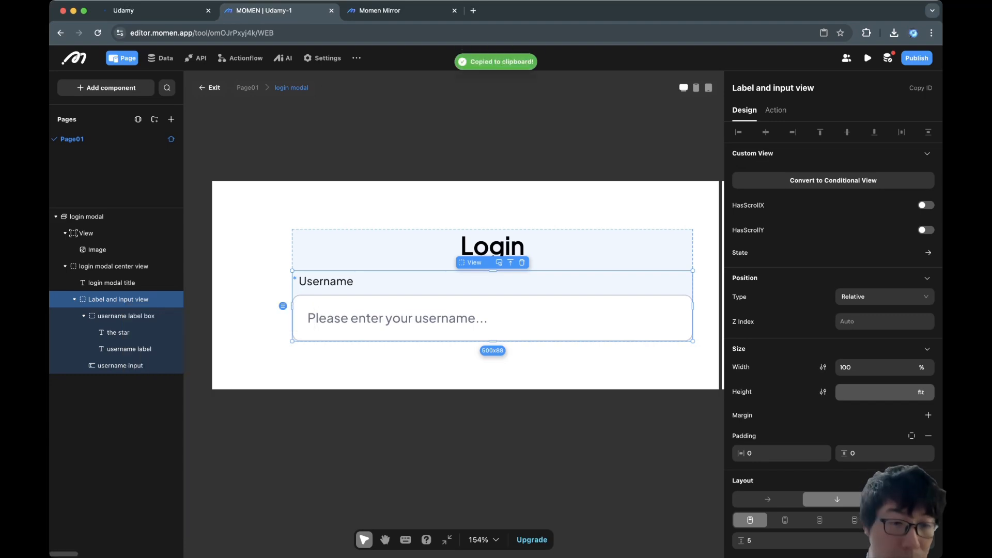
pyautogui.rightClick(141, 301)
pyautogui.moveTo(160, 360)
pyautogui.click(277, 358)
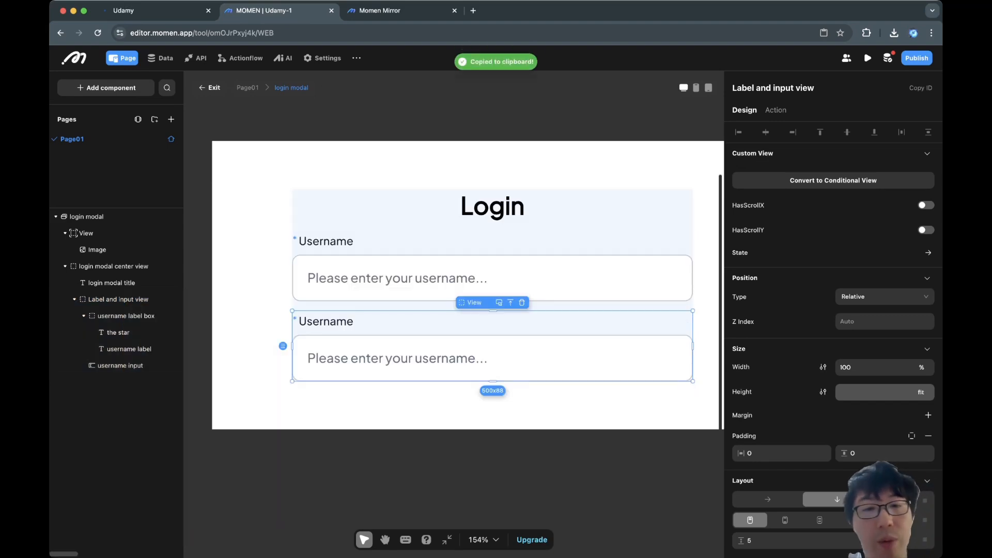
# Rename the copied label layer to password label and change its text to Password.
pyautogui.click(326, 321)
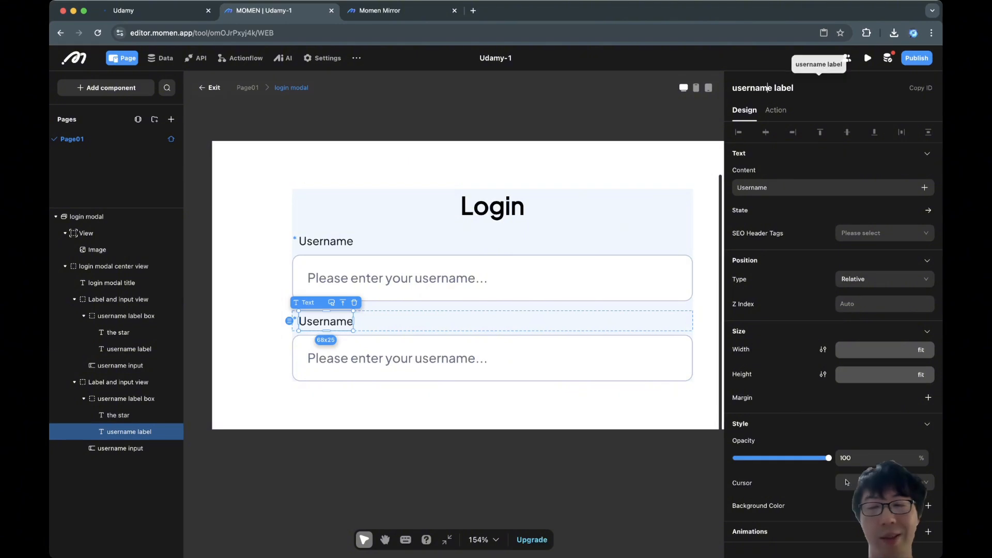
pyautogui.doubleClick(768, 88)
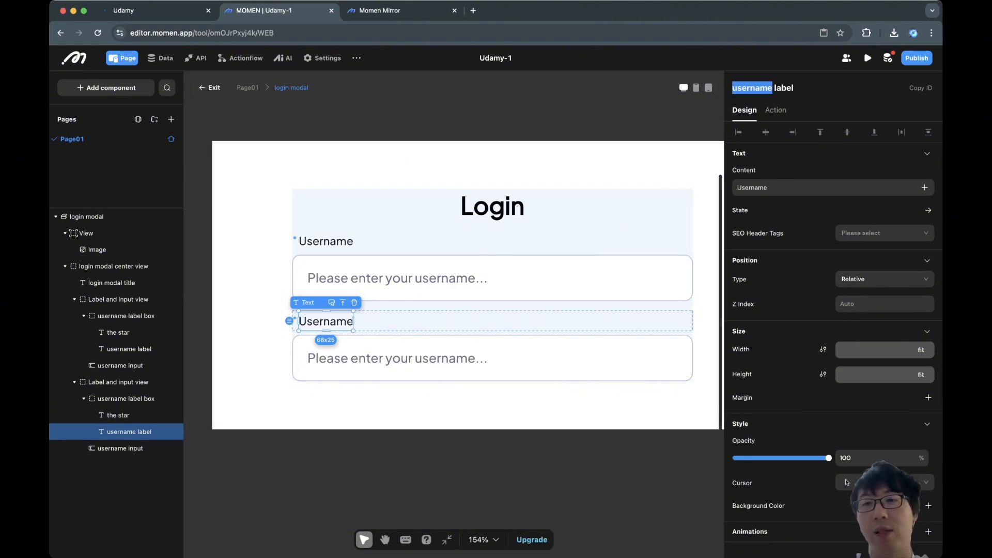
pyautogui.write('password')
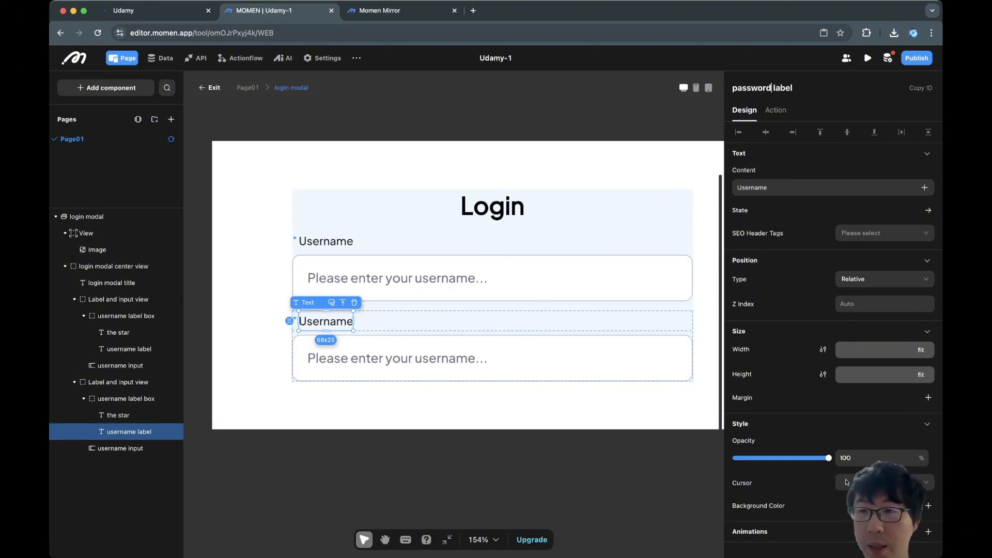
pyautogui.press('Tab')
pyautogui.press('super+a')
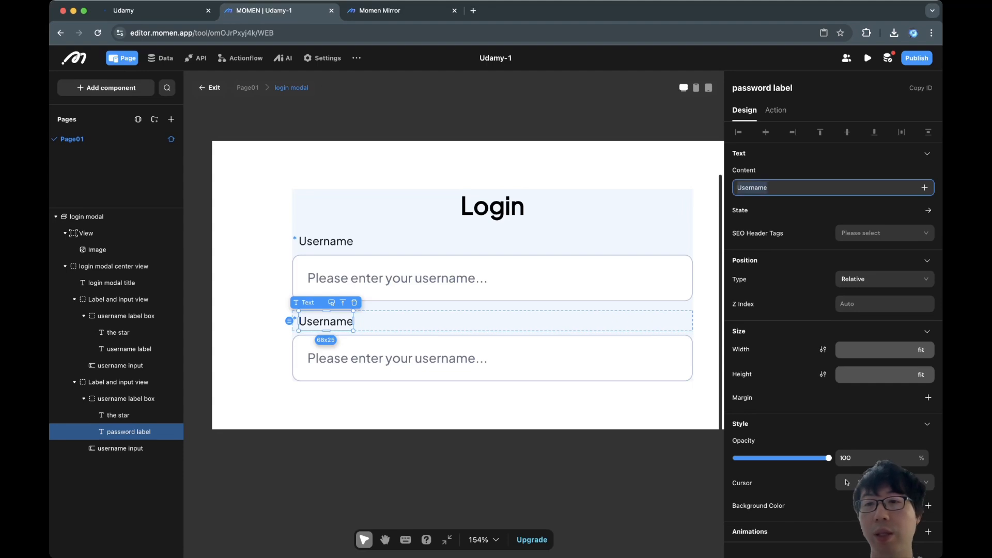
pyautogui.write('Password')
# Change the copied input's placeholder to 'Please enter your password...' and rename it password input.
pyautogui.click(492, 358)
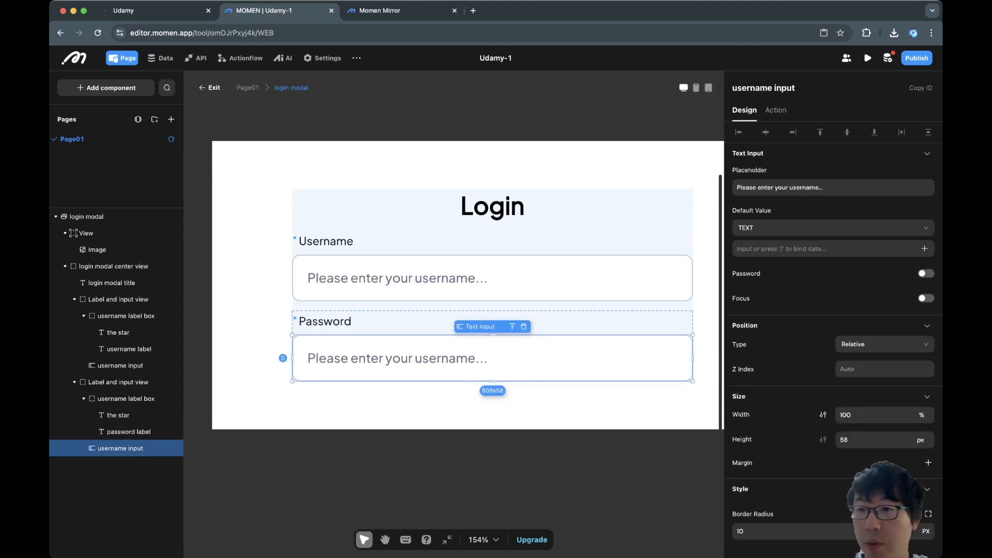
pyautogui.click(809, 187)
pyautogui.doubleClick(809, 187)
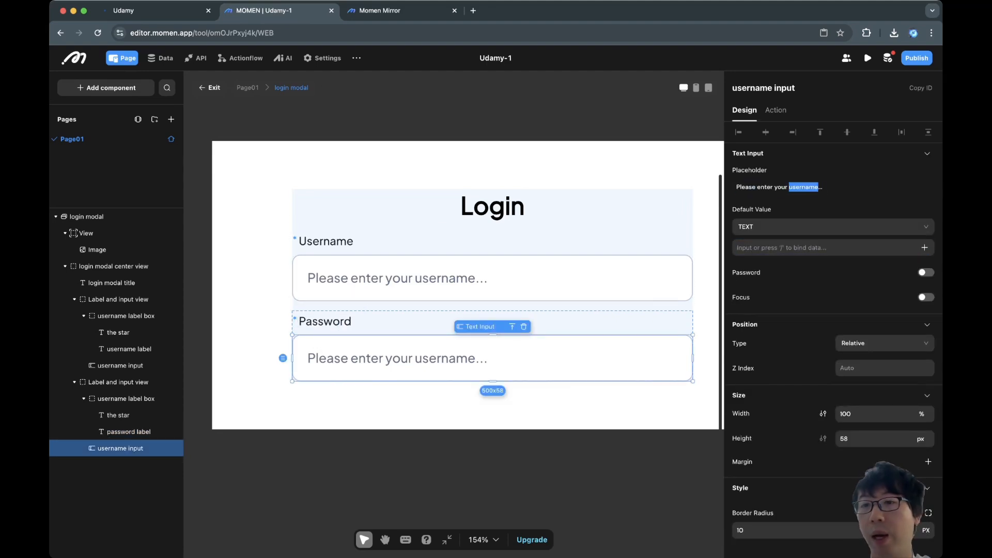
pyautogui.write('password')
pyautogui.doubleClick(752, 88)
pyautogui.write('passw')
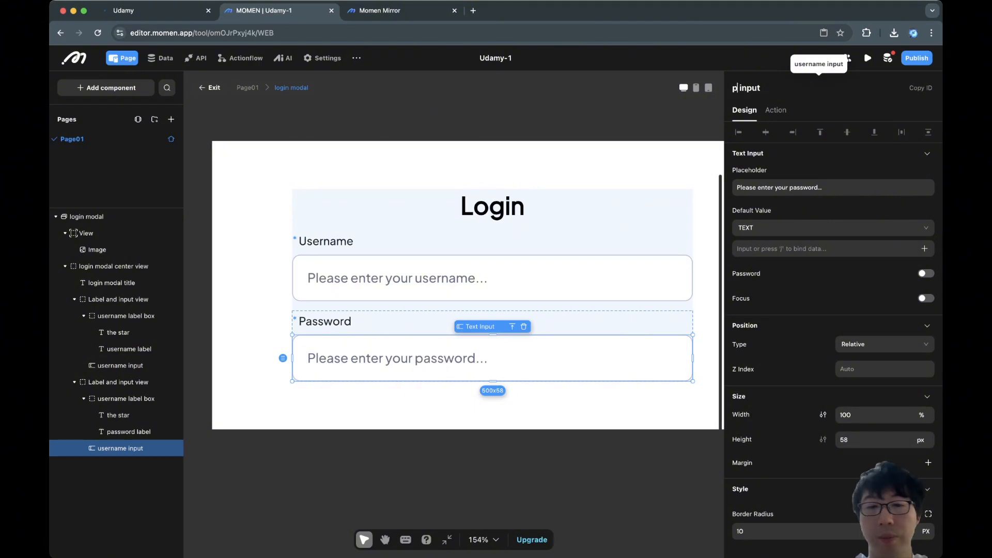
pyautogui.write('ord')
pyautogui.click(706, 165)
pyautogui.click(646, 113)
# Add a button to the login modal and name it Login.
pyautogui.hscroll(1, 455, 279)
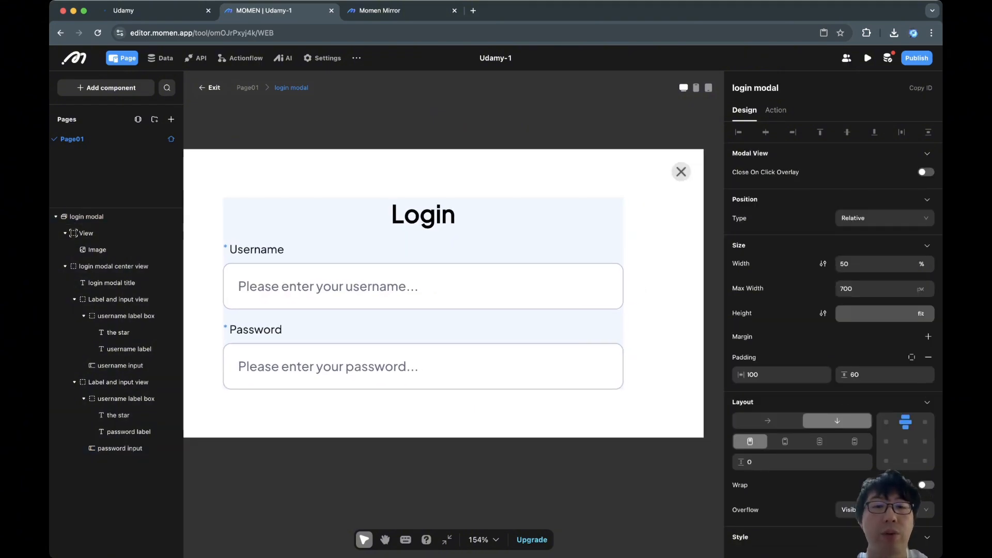
pyautogui.scroll(-1, 455, 279)
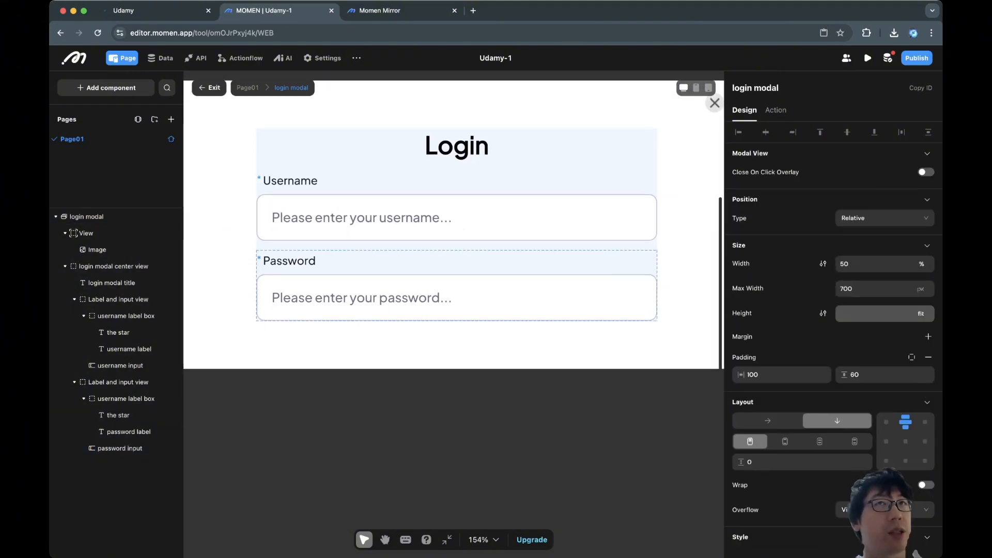
pyautogui.click(456, 285)
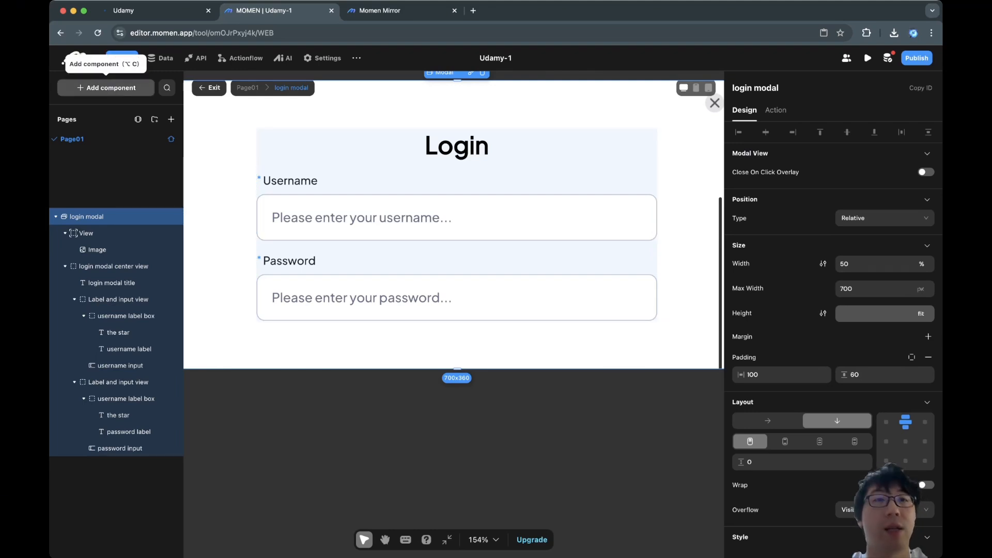
pyautogui.click(106, 87)
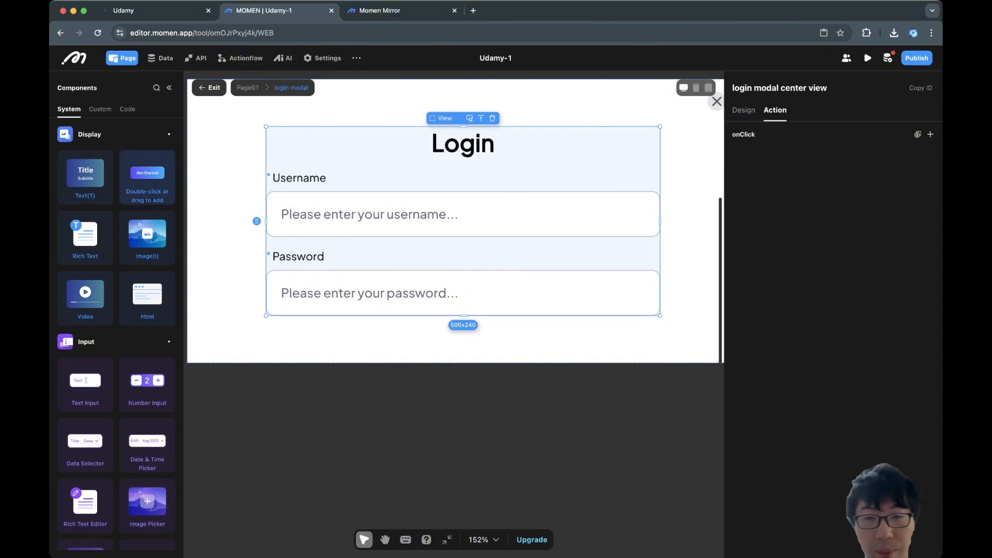
pyautogui.click(148, 175)
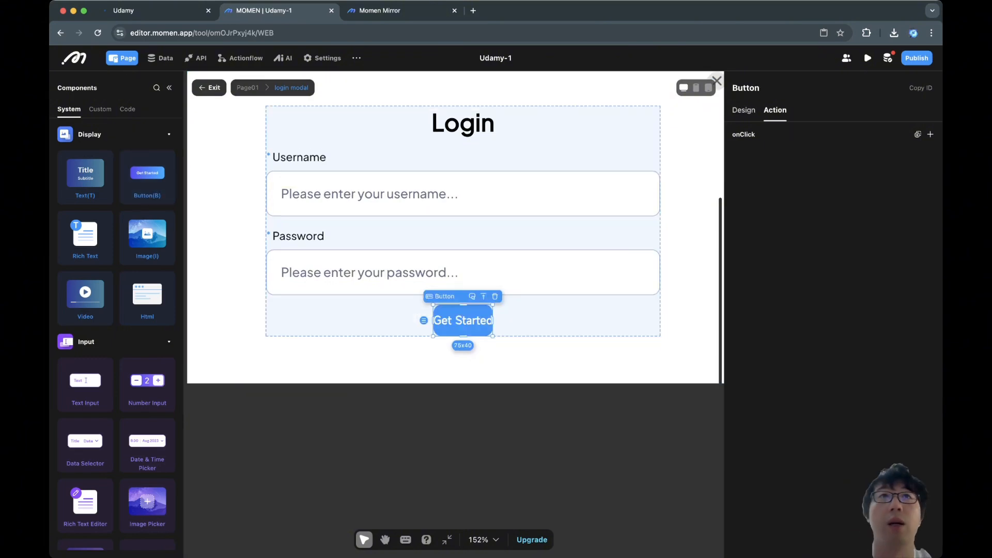
pyautogui.doubleClick(746, 88)
pyautogui.write('Login')
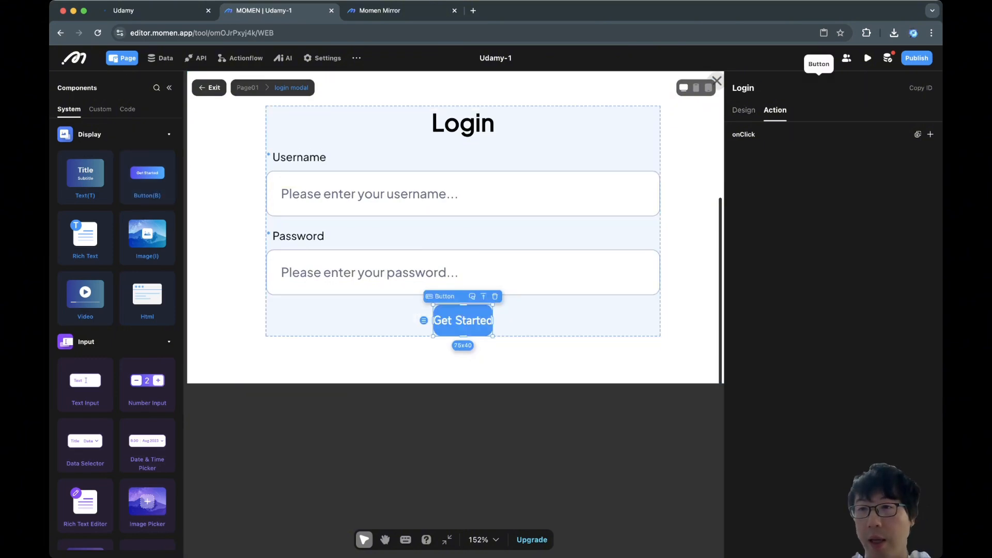
# Size the Login button to 100% width and 58 px height.
pyautogui.click(744, 110)
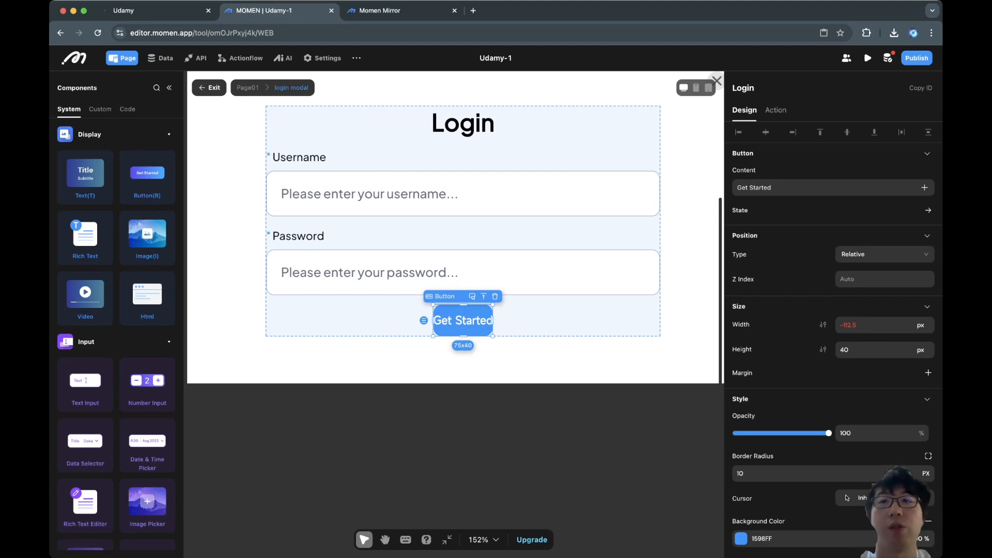
pyautogui.scroll(-2, 832, 233)
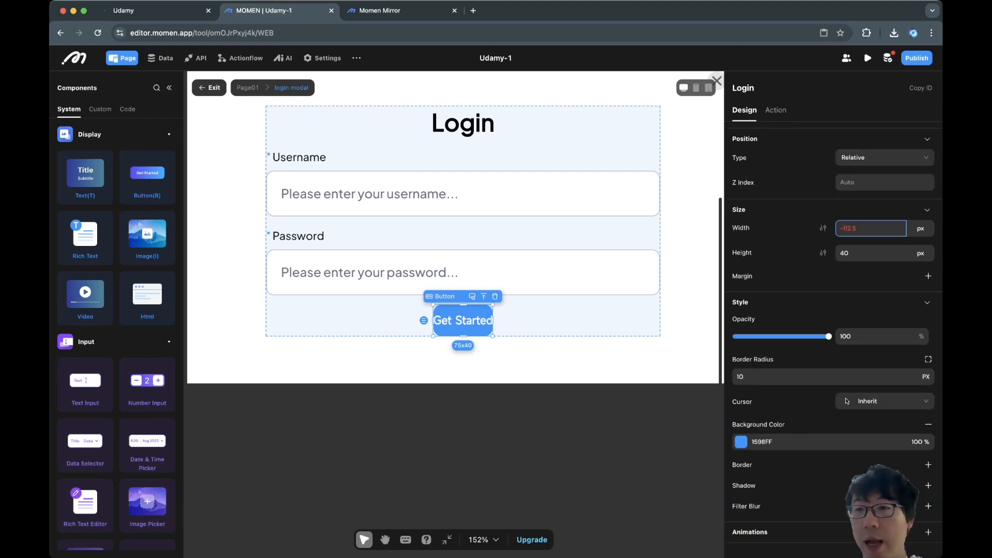
pyautogui.click(857, 228)
pyautogui.write('0')
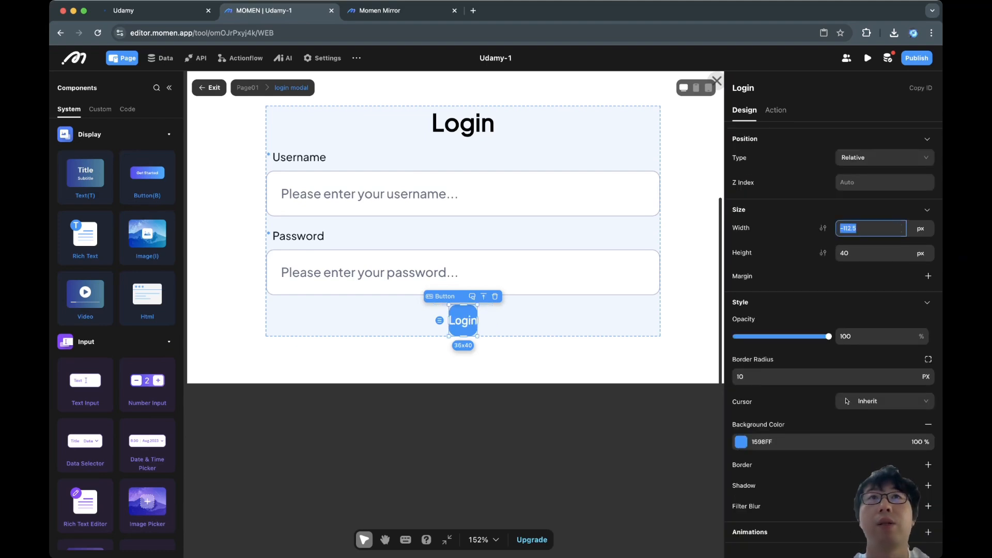
pyautogui.press('Return')
pyautogui.click(922, 228)
pyautogui.click(921, 265)
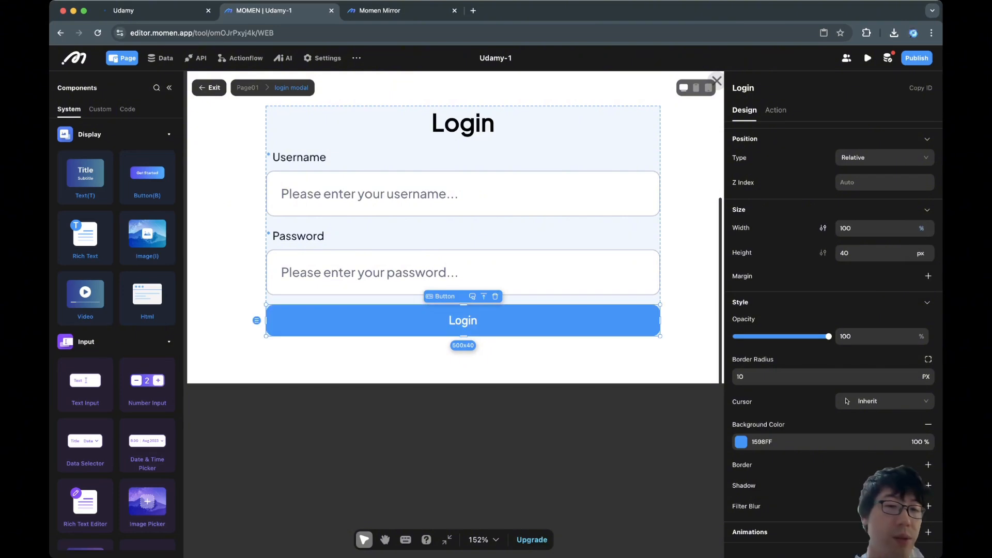
pyautogui.click(858, 228)
pyautogui.press('Tab')
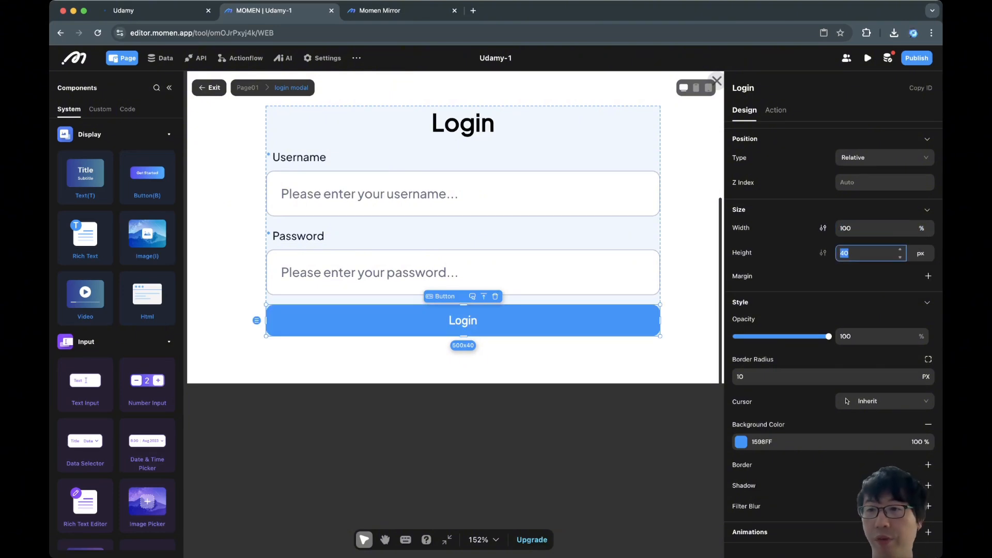
pyautogui.write('58')
pyautogui.press('Return')
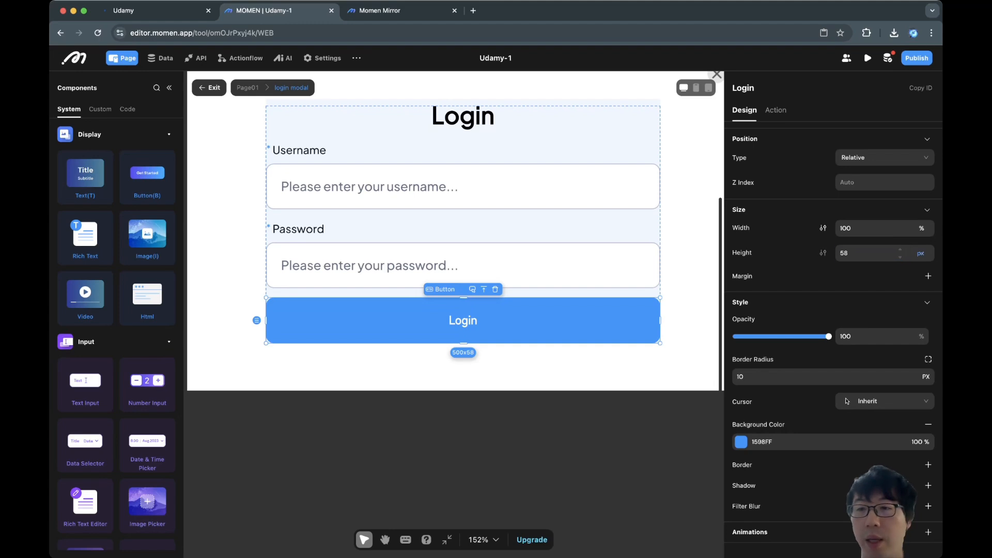
pyautogui.scroll(-4, 832, 310)
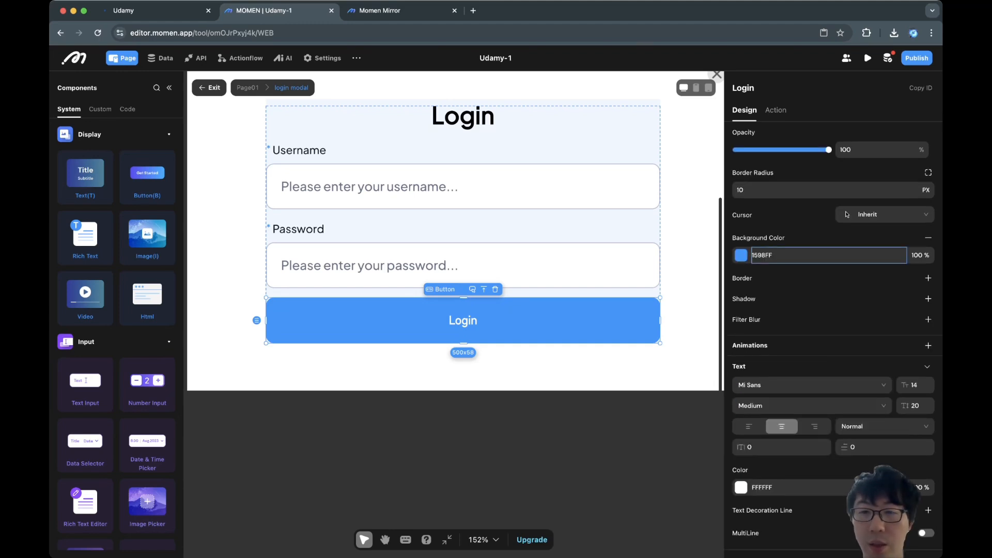
# Give the Login button a dark 18181B background, then reselect the login modal center view.
pyautogui.click(741, 255)
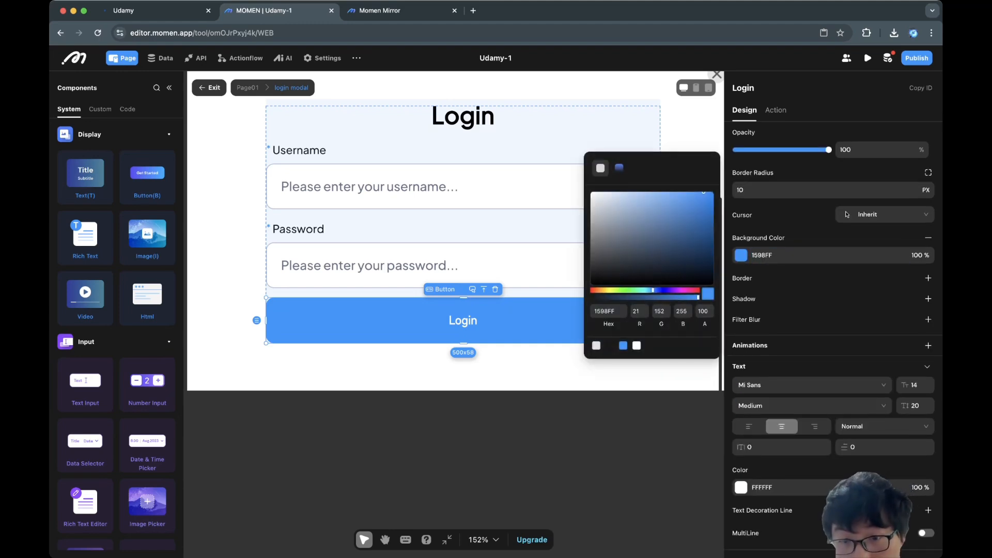
pyautogui.click(610, 346)
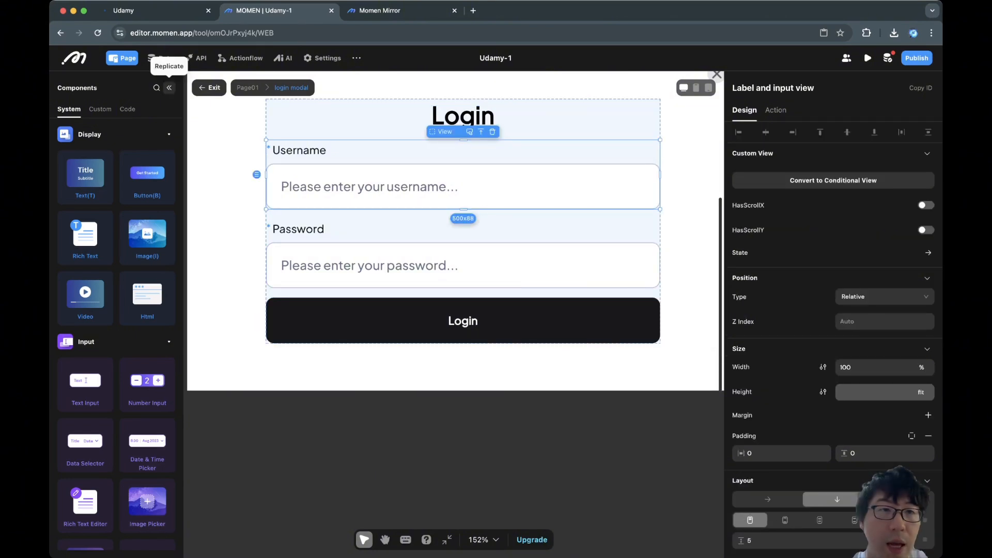
pyautogui.click(169, 88)
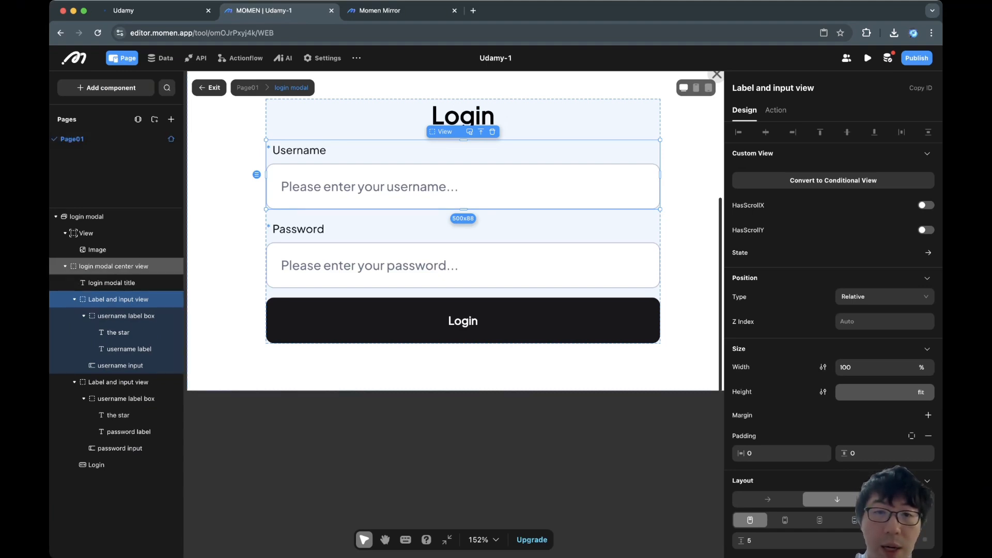
pyautogui.click(114, 267)
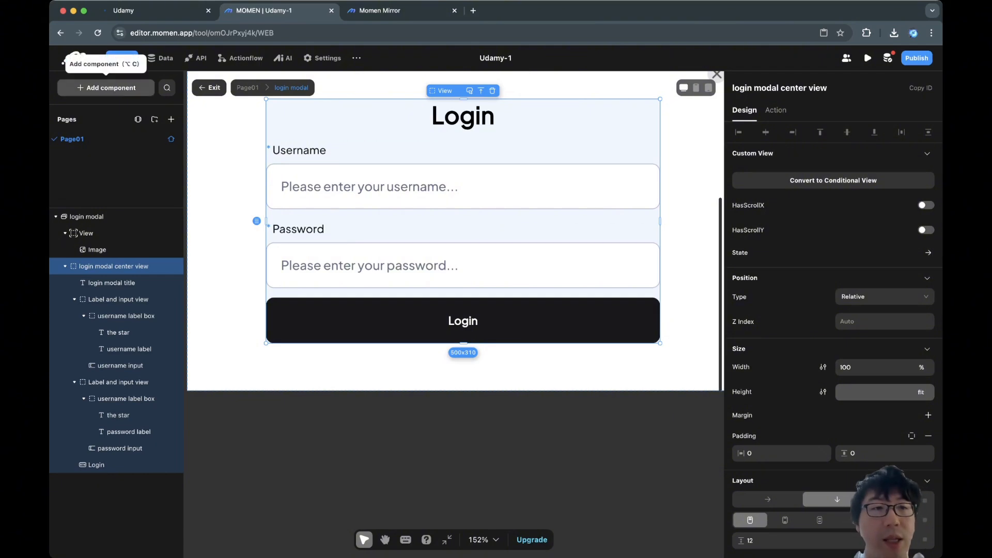
# Add a text element below the Login button named 'Sign up link'.
pyautogui.click(106, 88)
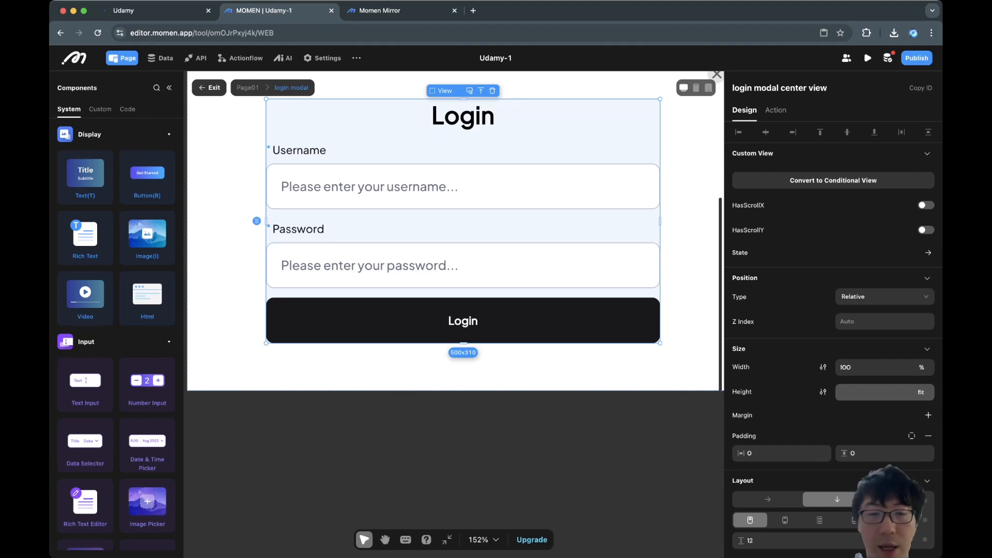
pyautogui.click(85, 178)
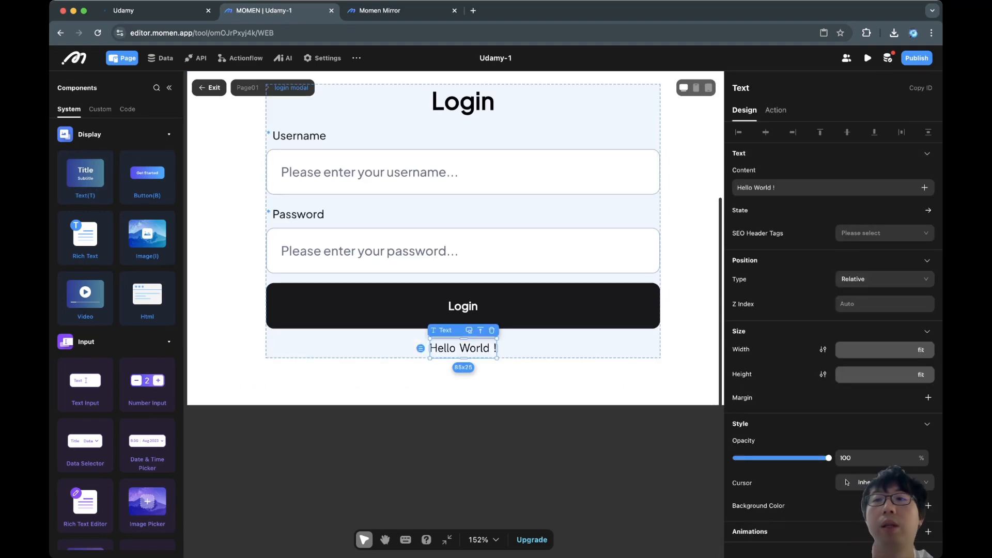
pyautogui.doubleClick(741, 88)
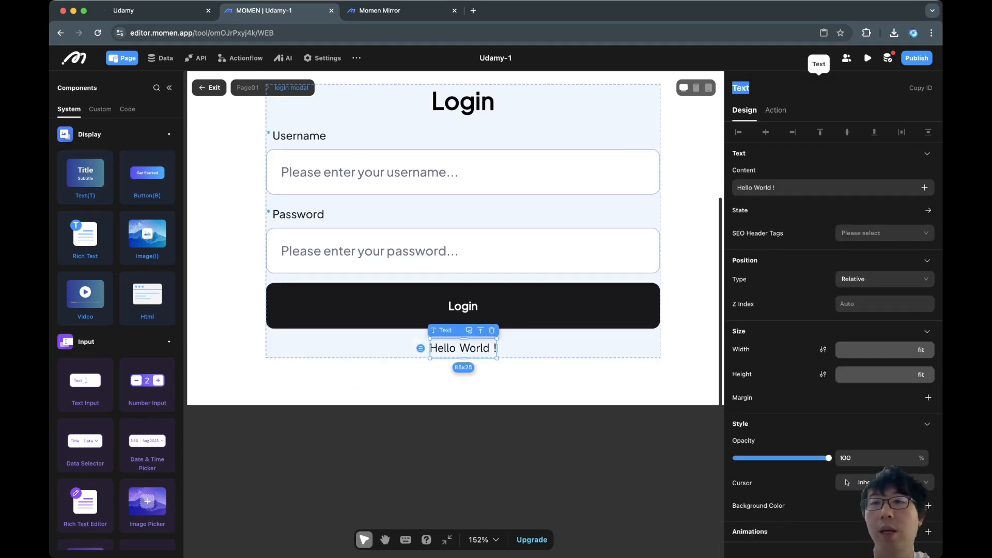
pyautogui.write('Sign up')
pyautogui.press('BackSpace')
pyautogui.press('BackSpace')
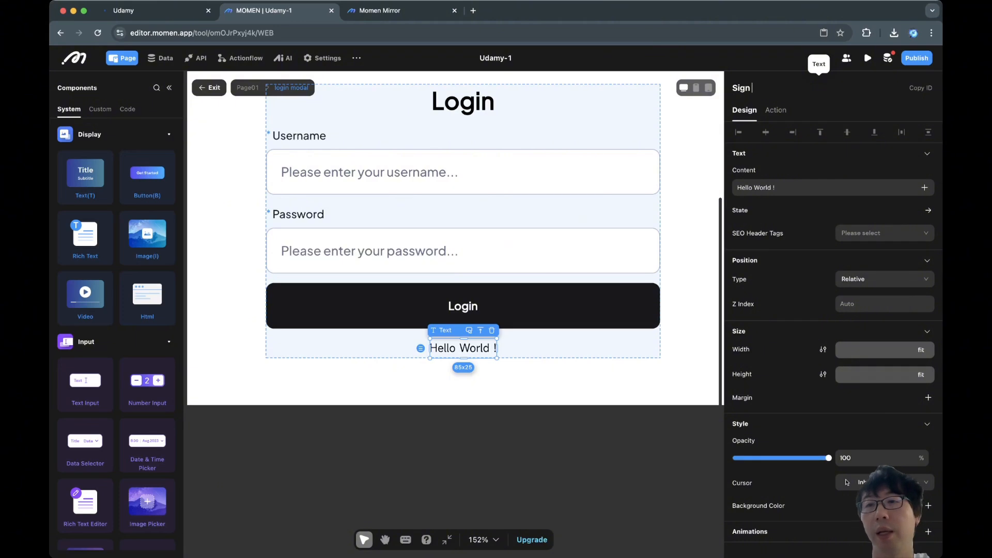
pyautogui.write('up link')
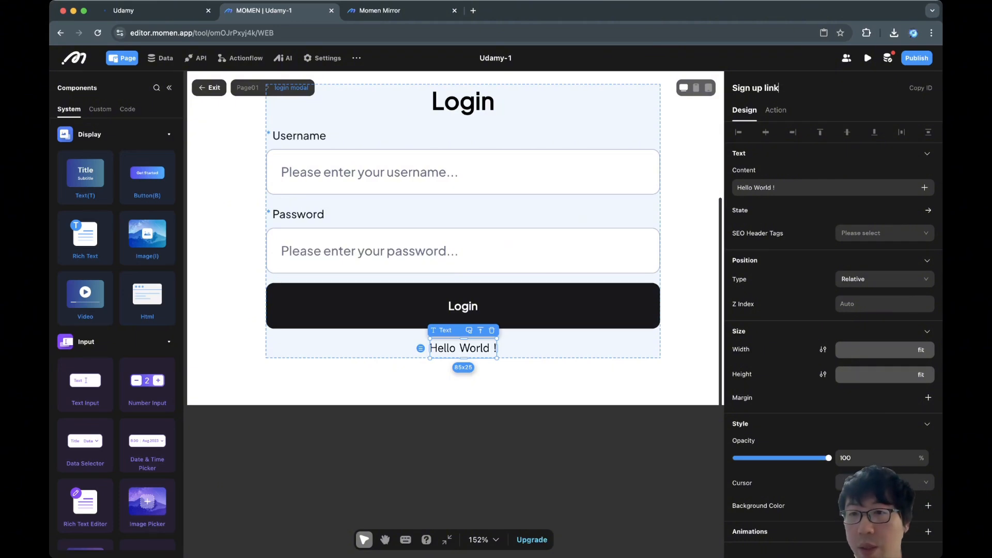
# Set its content to "Don't have an account? Sign up".
pyautogui.click(800, 188)
pyautogui.press('super+a')
pyautogui.write('D')
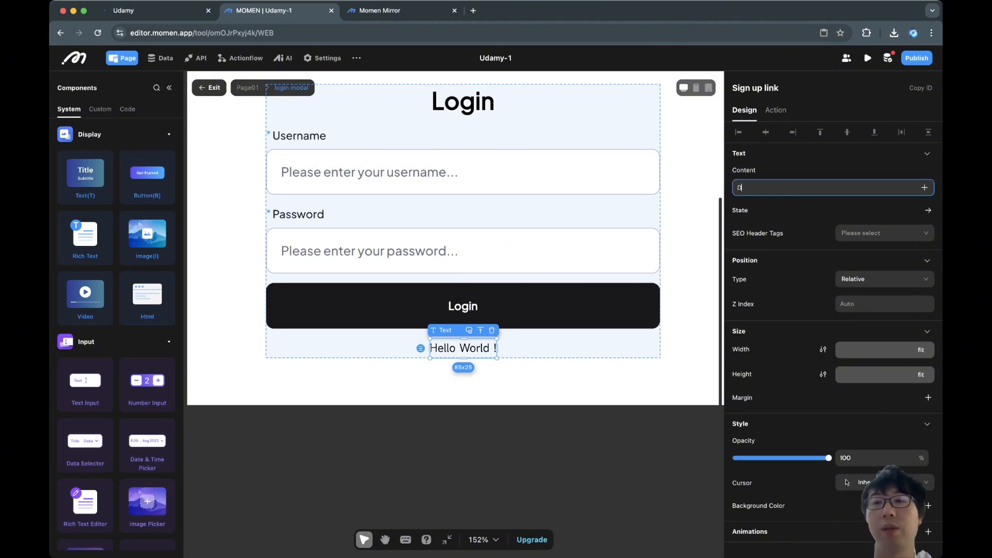
pyautogui.write("on't y")
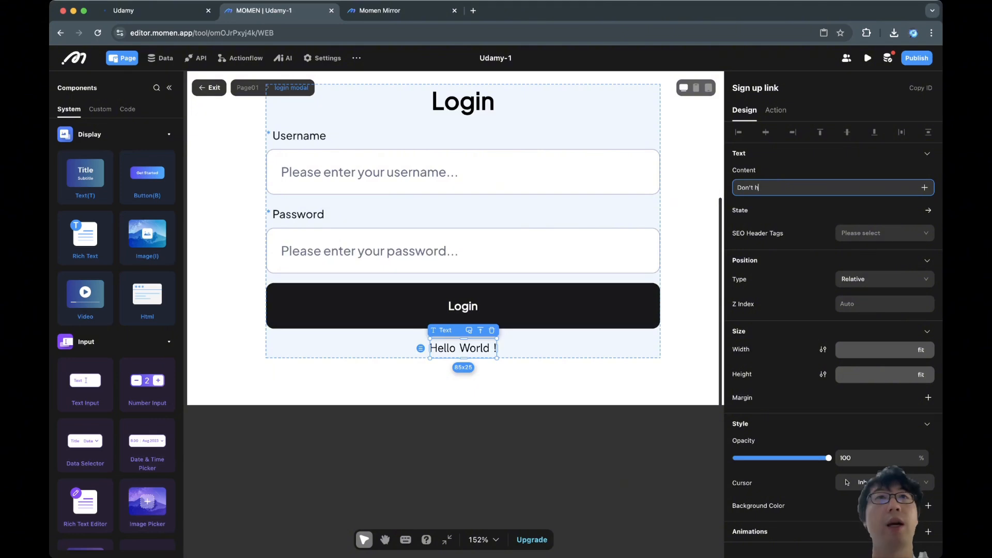
pyautogui.write('ave an account?')
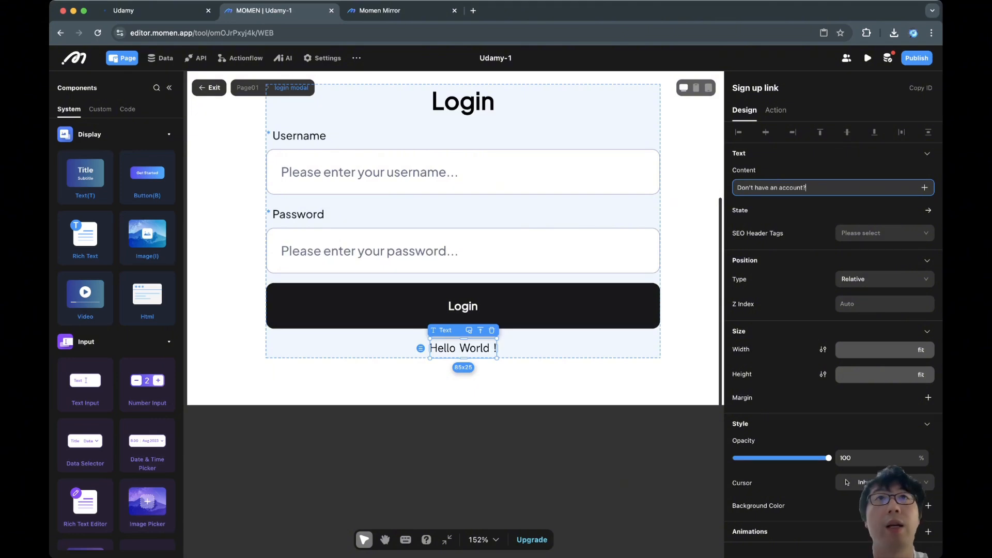
pyautogui.write(' Sign up')
pyautogui.press('Return')
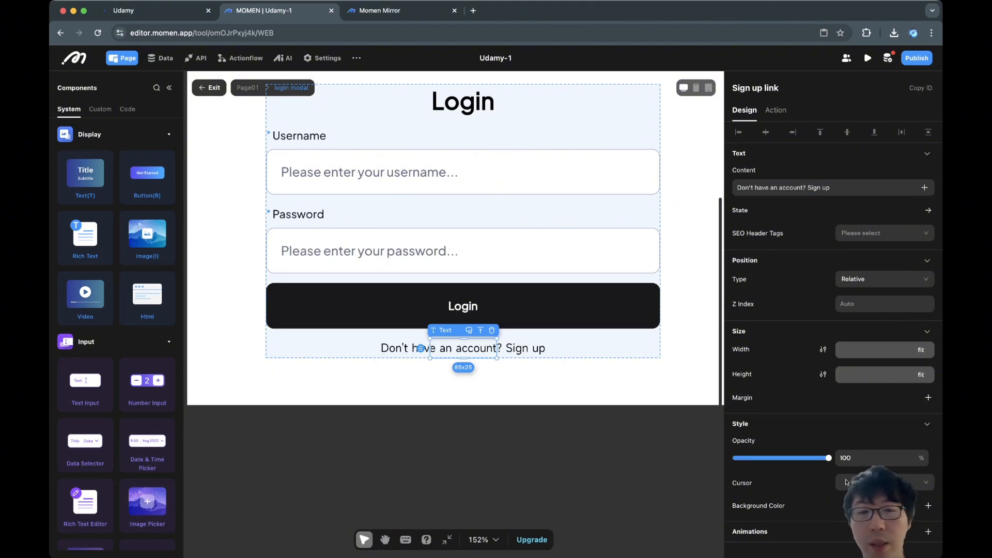
# Style the sign-up link text as Plus Jakarta Sans, 16 px, medium weight, line height 20.
pyautogui.scroll(-5, 834, 336)
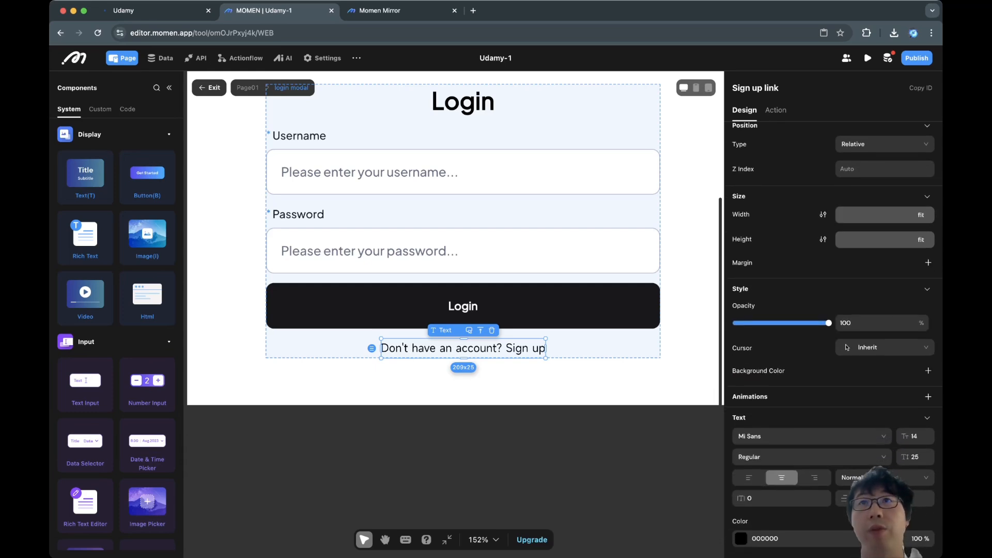
pyautogui.scroll(-2, 833, 336)
pyautogui.click(811, 385)
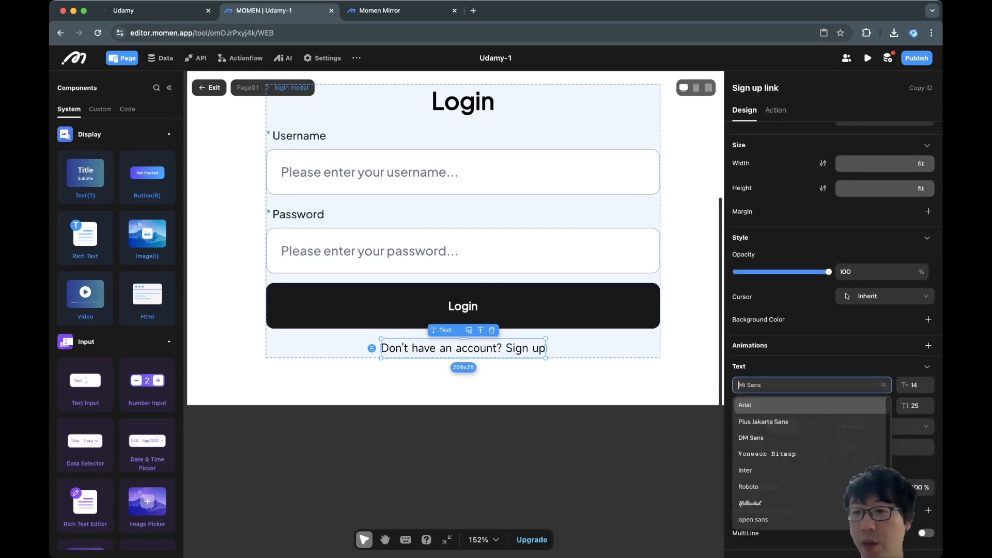
pyautogui.click(763, 422)
pyautogui.click(928, 383)
pyautogui.click(928, 383)
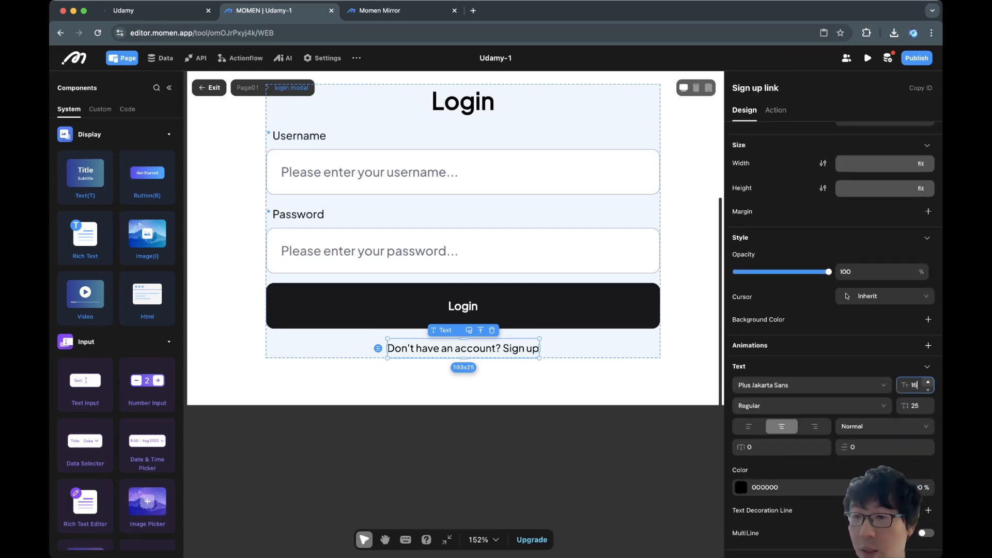
pyautogui.press('Tab')
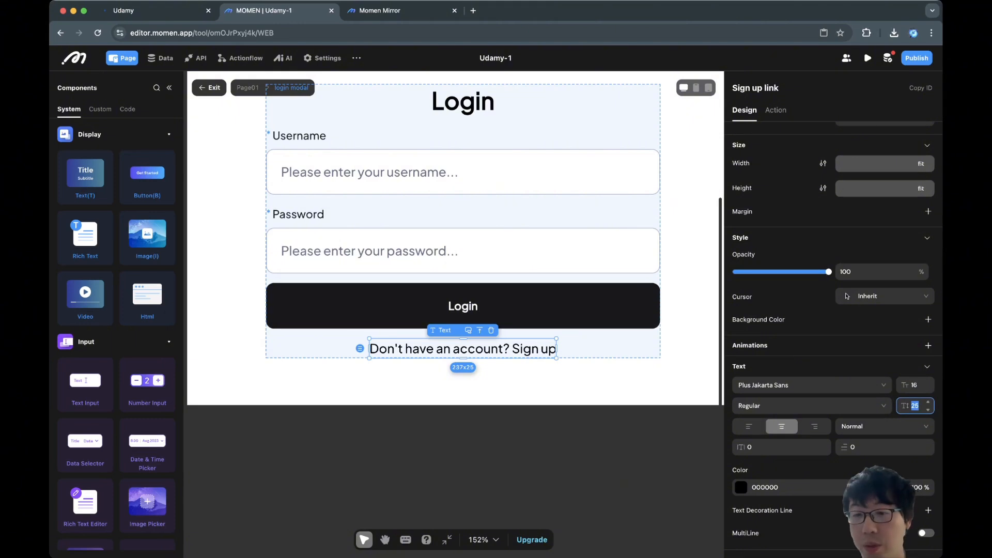
pyautogui.write('20')
pyautogui.click(811, 405)
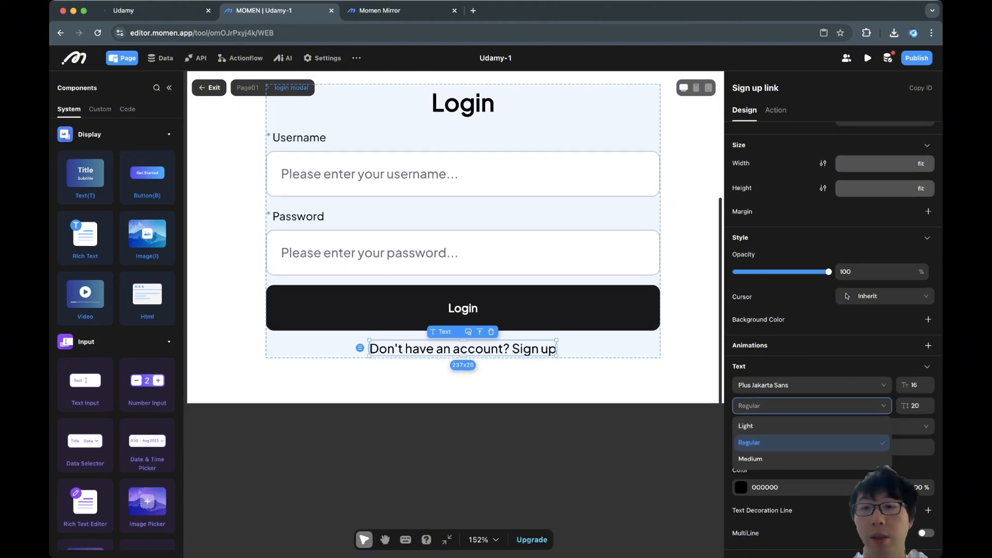
pyautogui.click(750, 459)
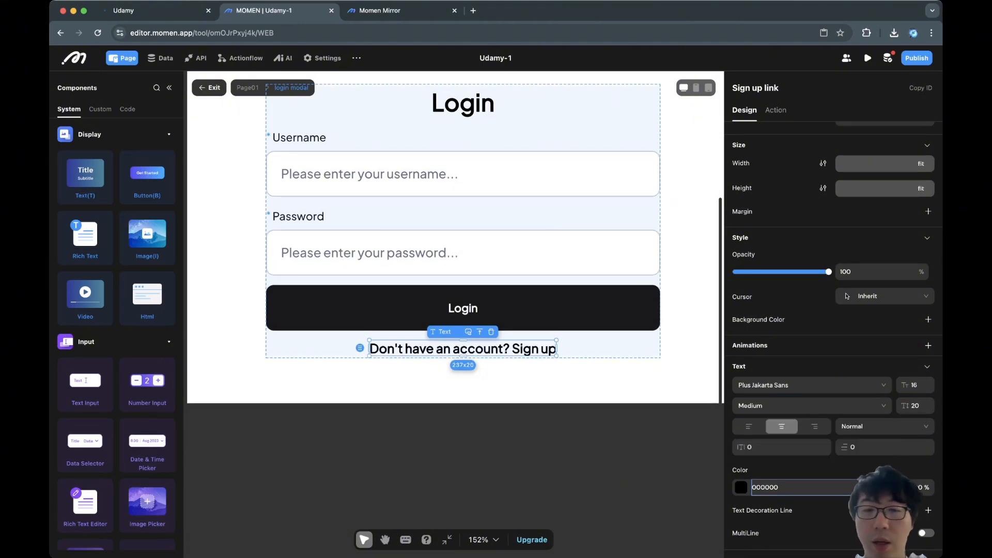
# Color the sign-up link blue (1598FF) and change its line height to 25.
pyautogui.click(759, 488)
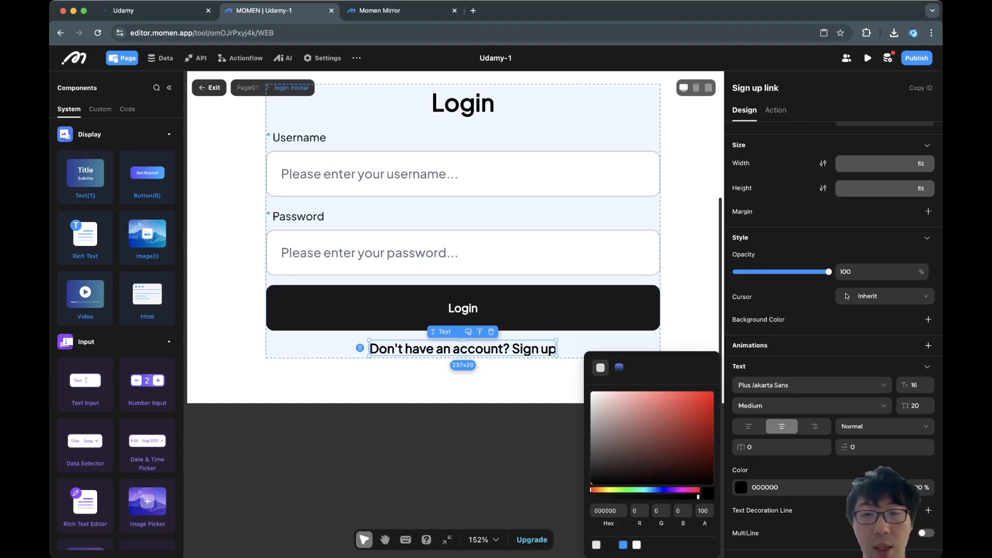
pyautogui.click(623, 545)
pyautogui.click(532, 455)
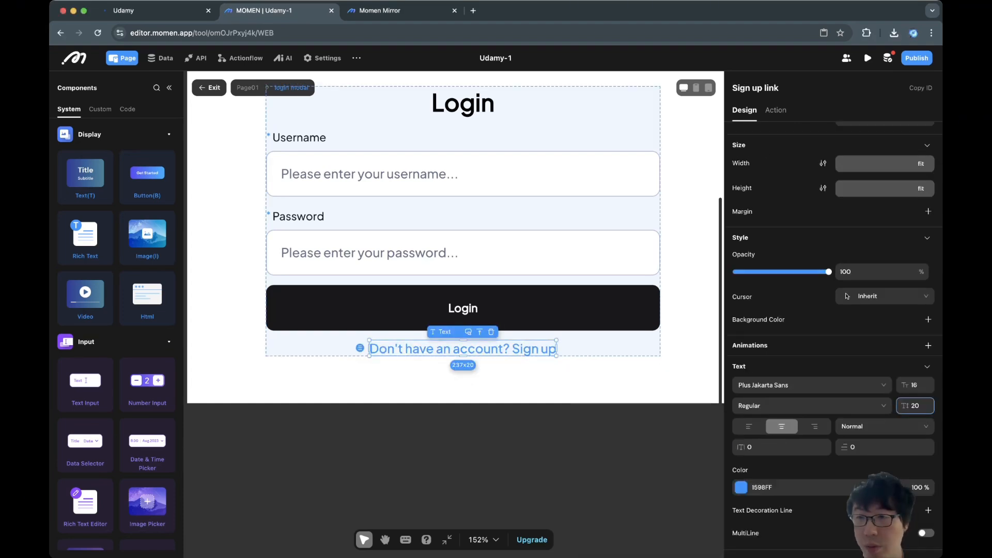
pyautogui.press('super+a')
pyautogui.write('25')
pyautogui.press('Return')
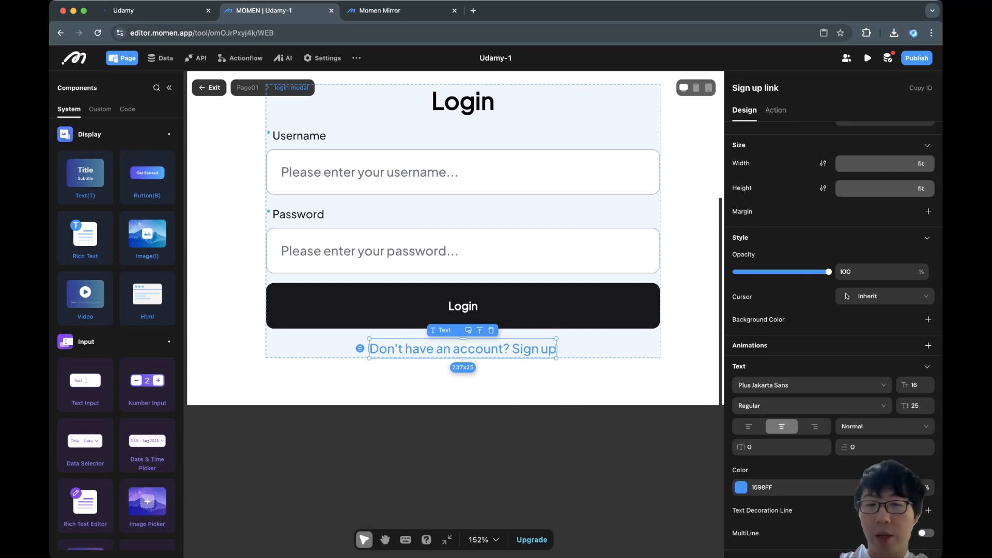
# Select the login modal, the sign-up link and then the Login button on the canvas.
pyautogui.click(463, 384)
pyautogui.click(463, 349)
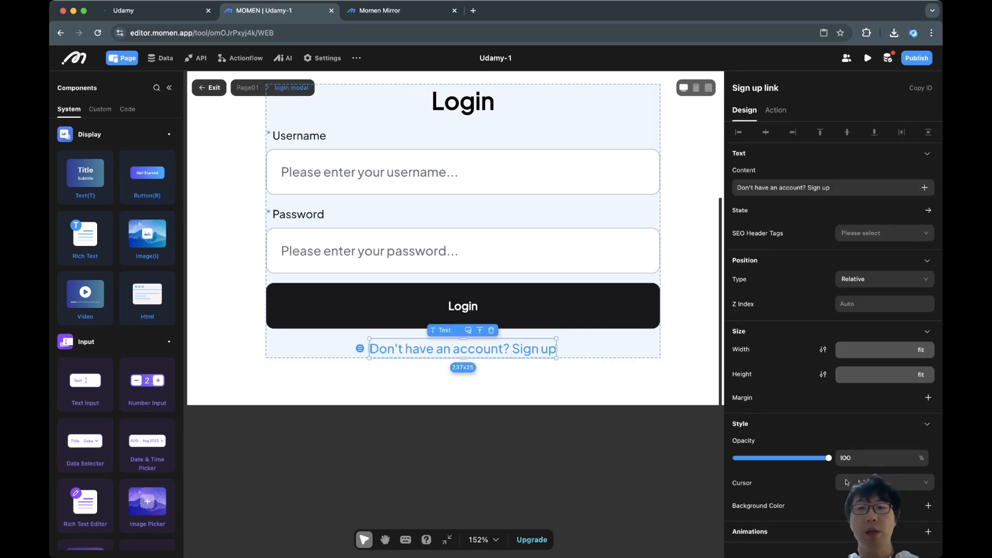
pyautogui.click(463, 310)
# Select the whole login modal container on the canvas.
pyautogui.scroll(2, 463, 310)
pyautogui.scroll(-5, 463, 310)
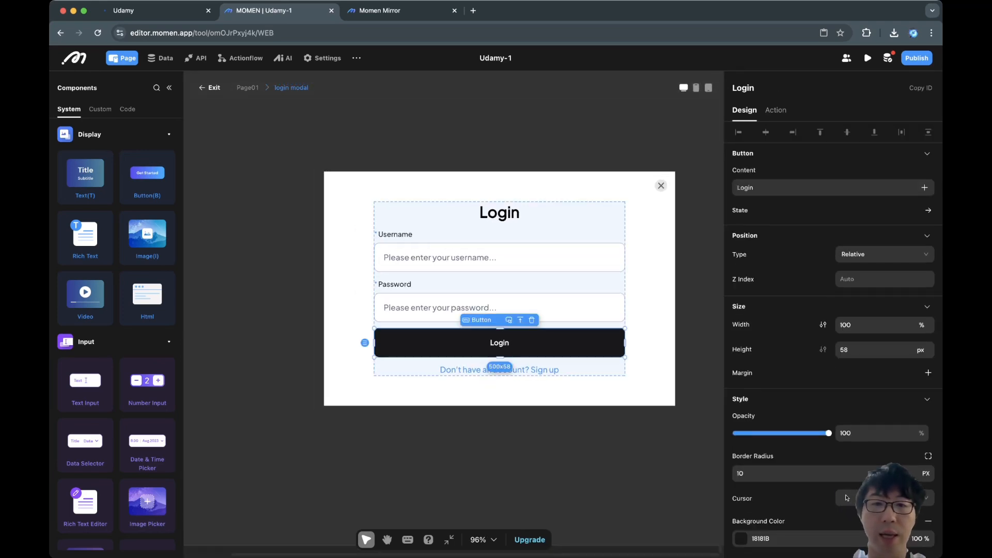
pyautogui.hscroll(1, 463, 310)
pyautogui.click(463, 327)
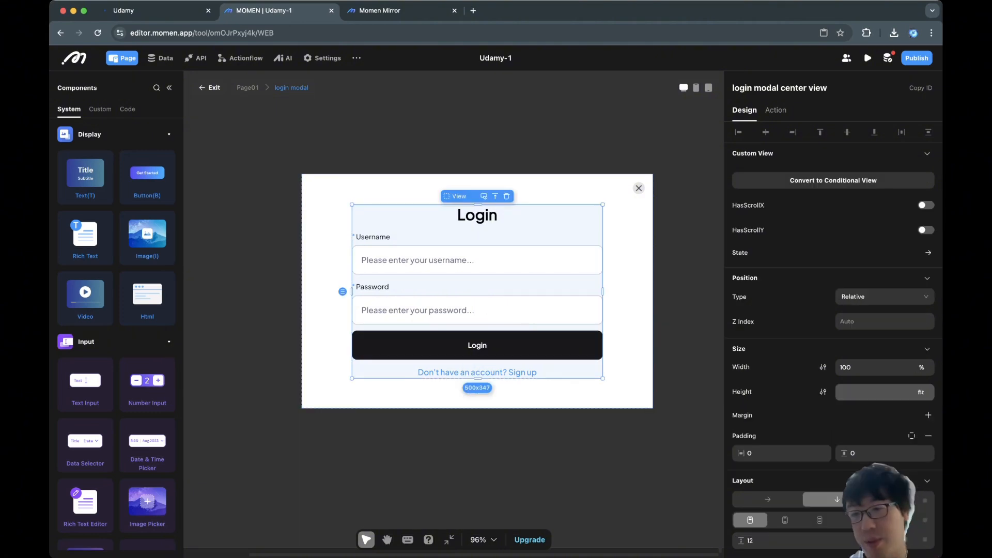
pyautogui.scroll(-5, 922, 413)
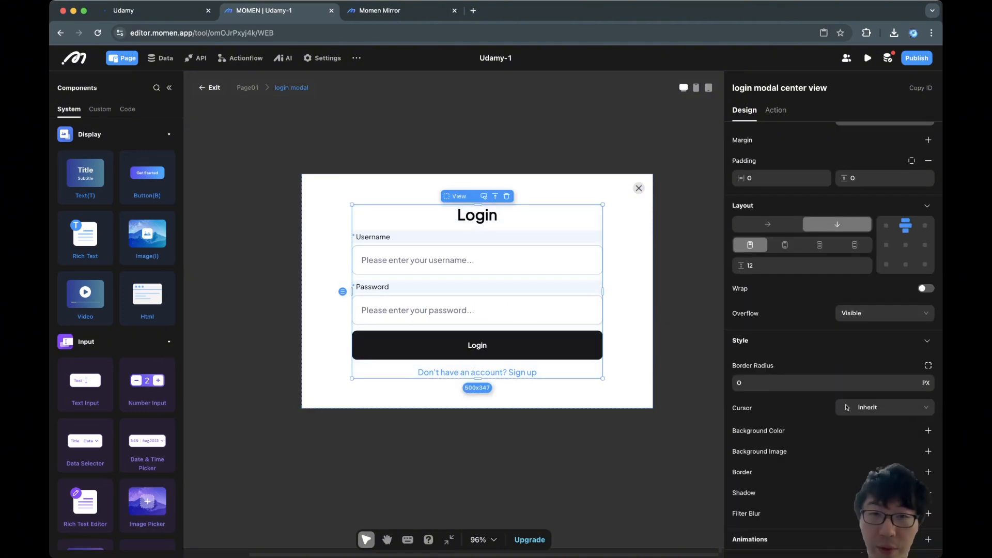
pyautogui.click(628, 310)
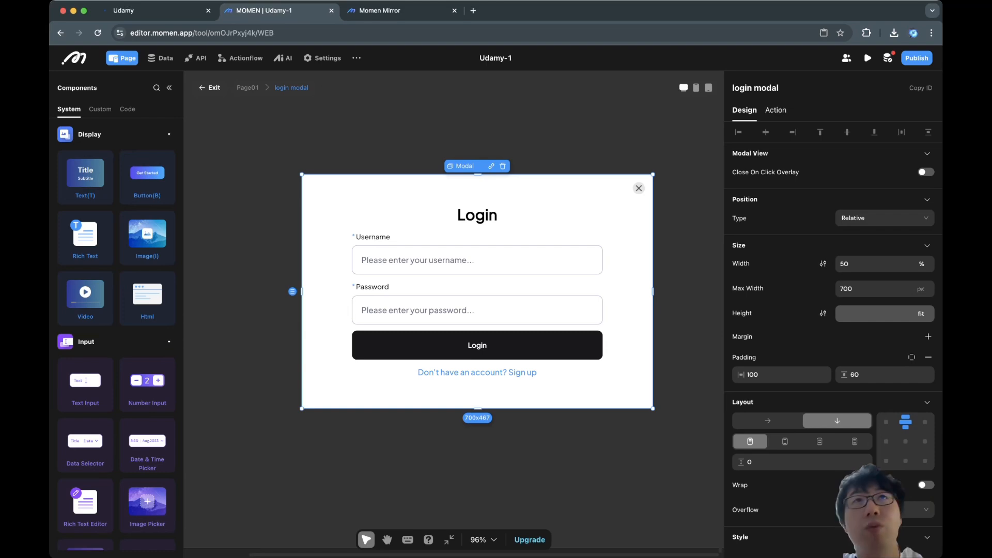
# Give the login modal a border radius of 10 after checking the published Udamy site.
pyautogui.scroll(-2, 806, 274)
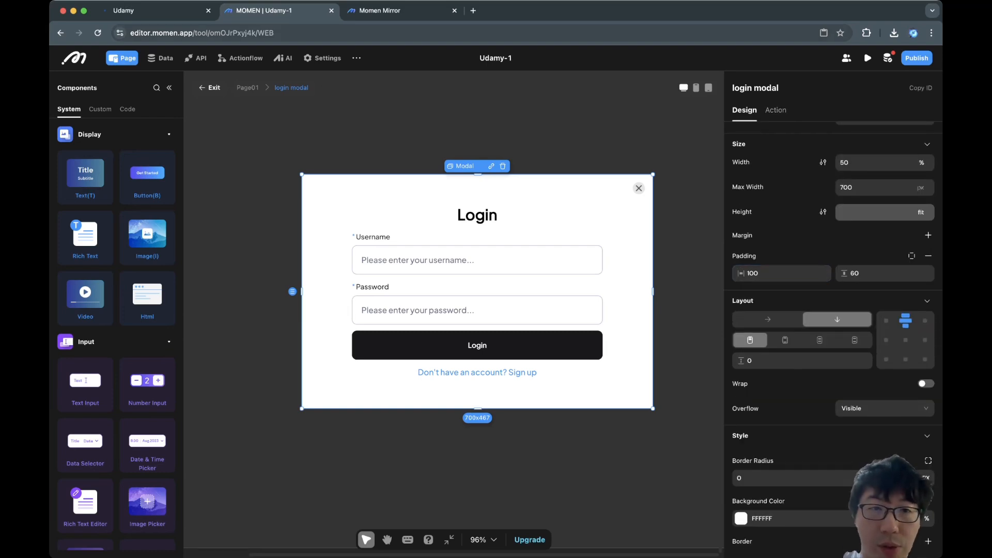
pyautogui.click(150, 10)
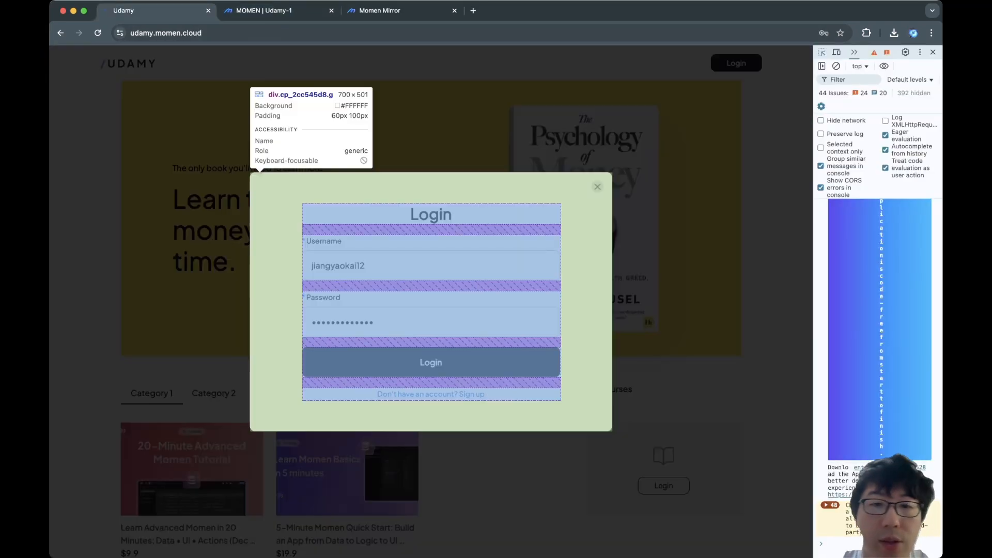
pyautogui.click(264, 10)
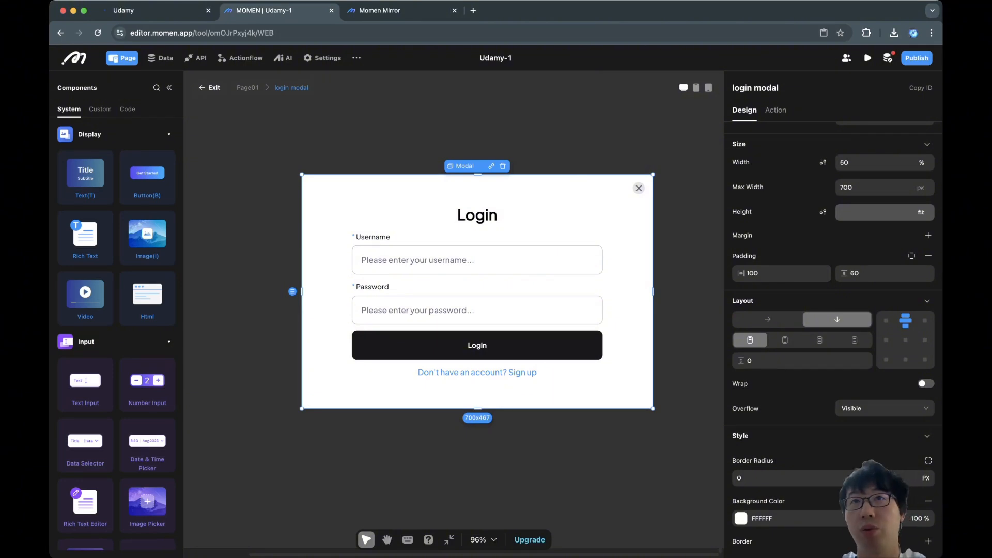
pyautogui.scroll(-1, 833, 336)
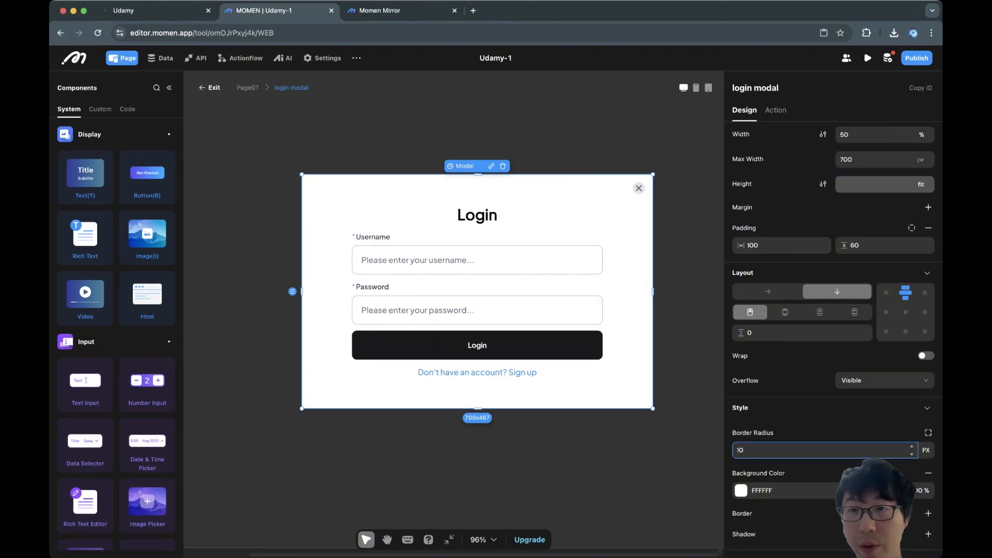
pyautogui.press('Return')
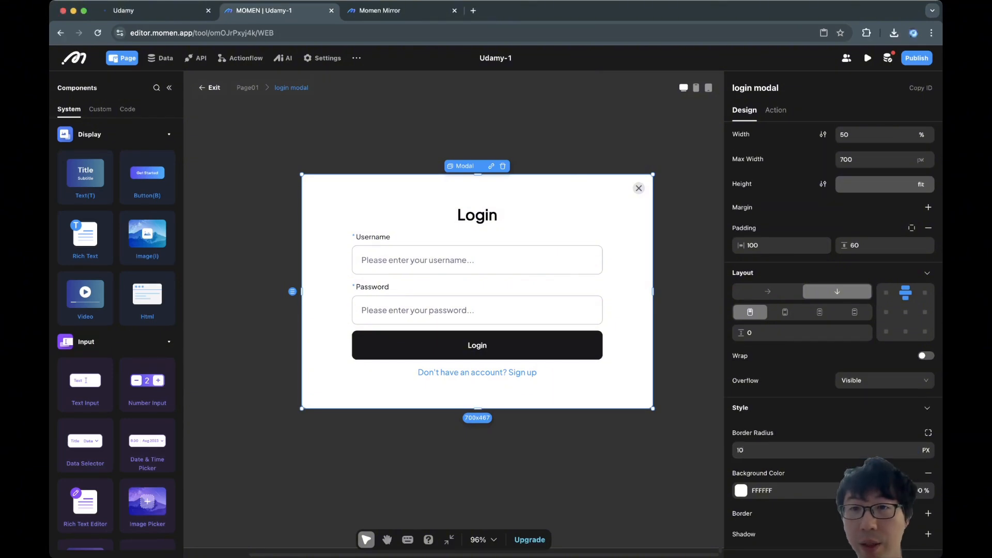
pyautogui.press('Escape')
# In the live preview, open the login modal and click into the Username and Password fields.
pyautogui.hotkey('ctrl', 'Tab')
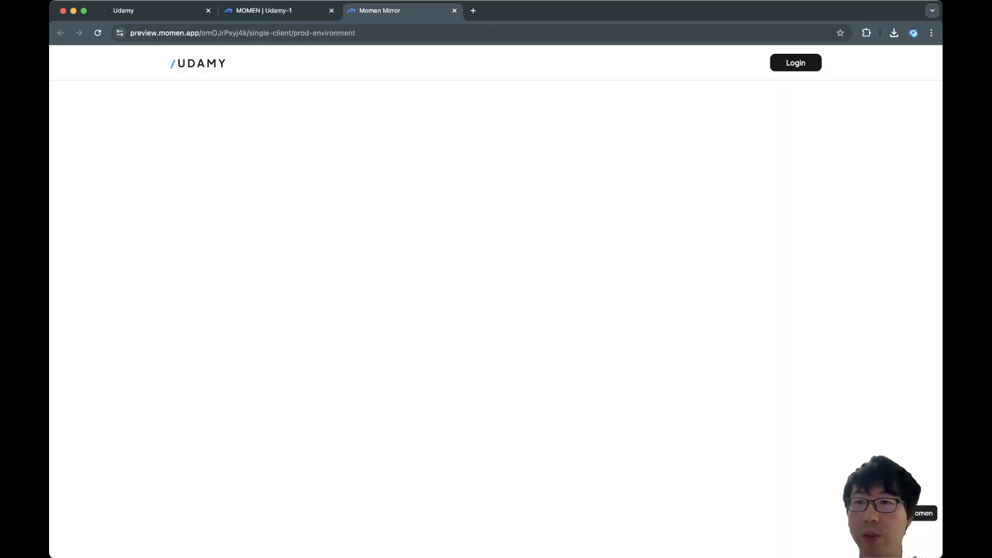
pyautogui.click(796, 63)
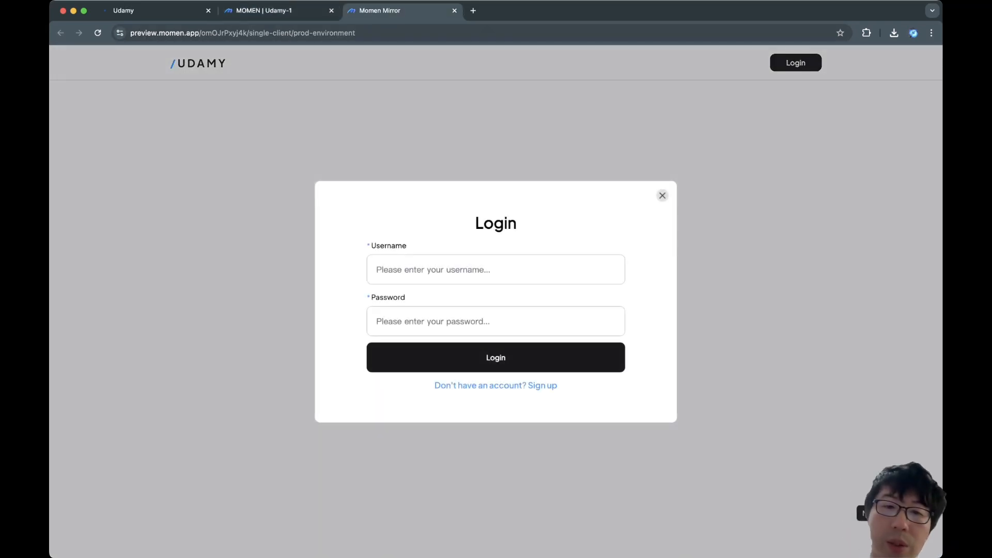
pyautogui.click(433, 269)
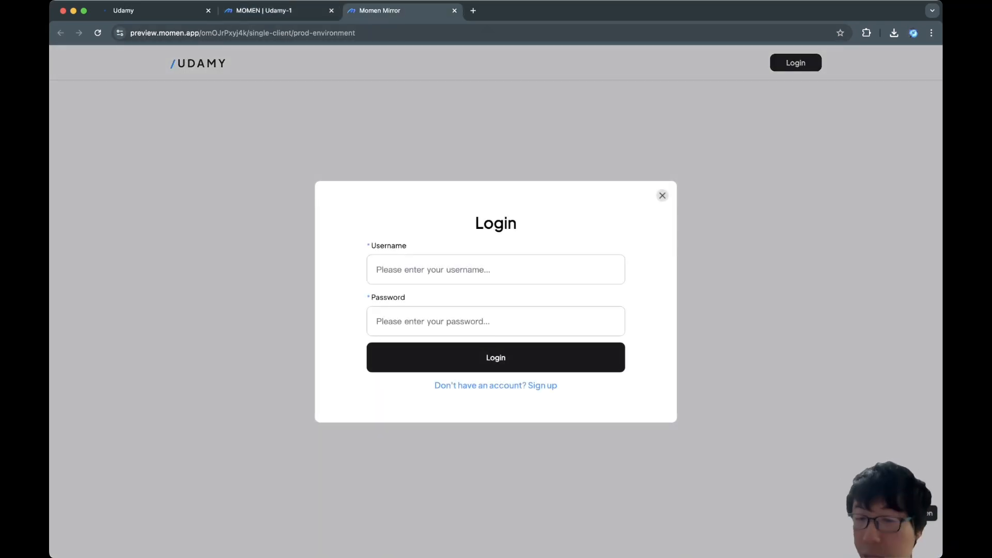
pyautogui.click(433, 321)
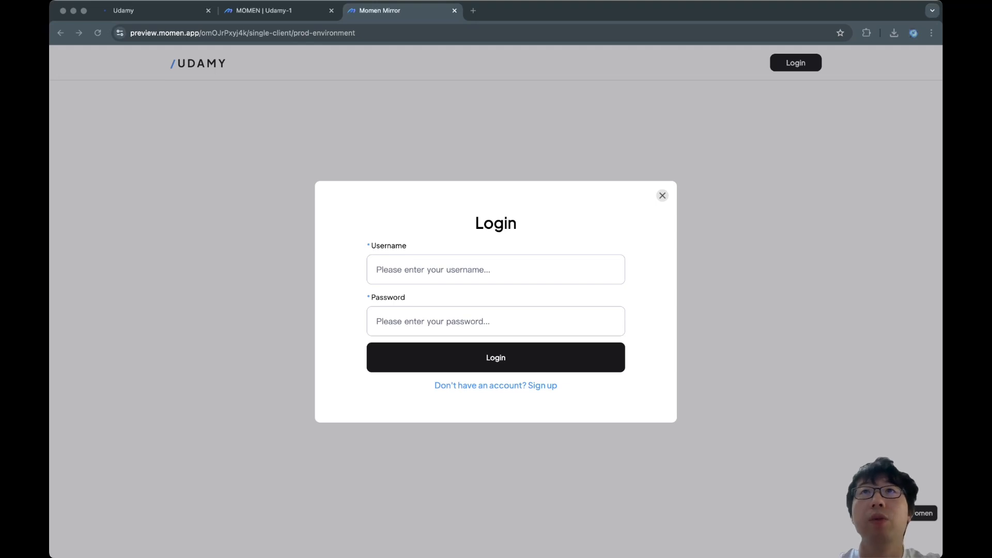
# Select the form's center container and change its layout gap from 12 to 20.
pyautogui.click(279, 11)
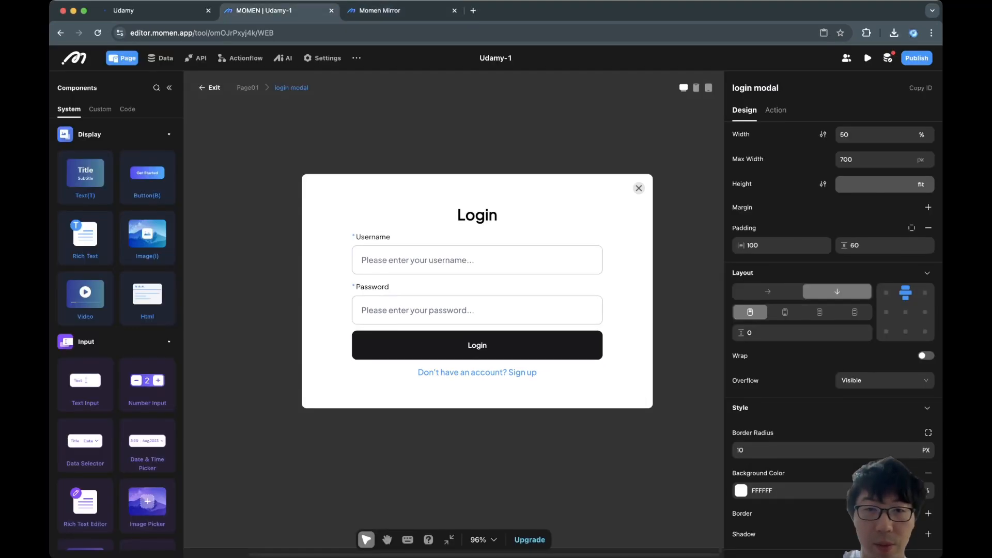
pyautogui.click(496, 260)
pyautogui.click(506, 238)
pyautogui.click(522, 228)
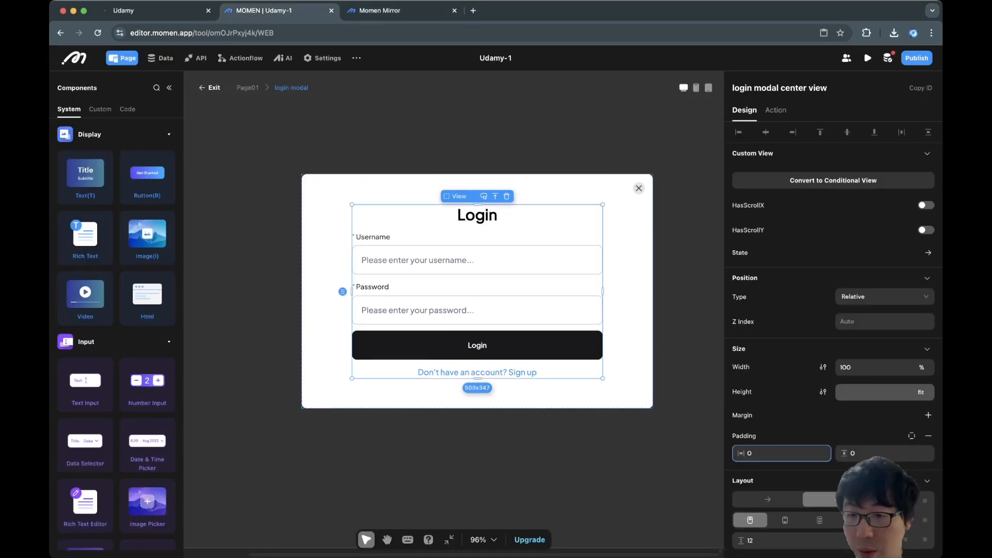
pyautogui.scroll(-1, 825, 393)
pyautogui.scroll(-1, 790, 420)
pyautogui.doubleClick(759, 470)
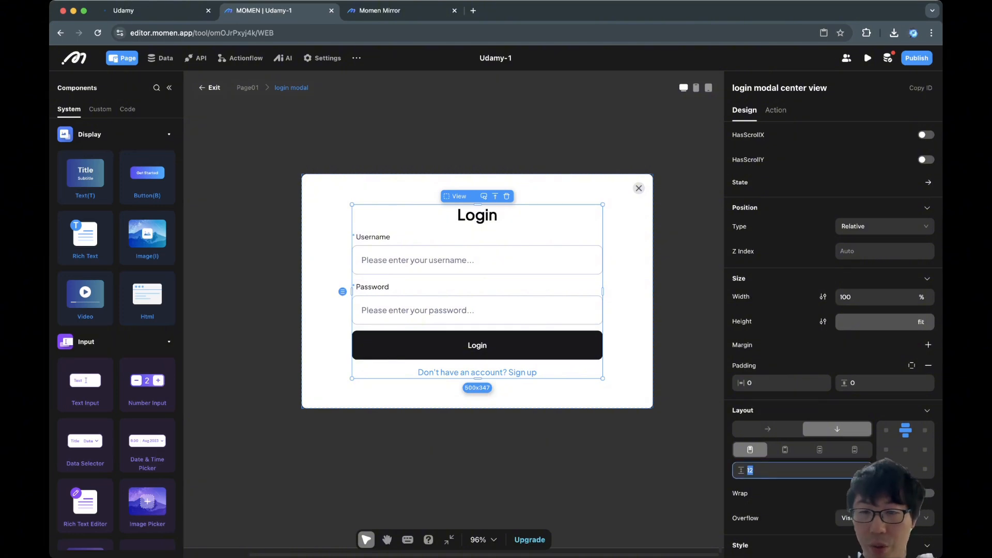
pyautogui.write('20')
pyautogui.press('Return')
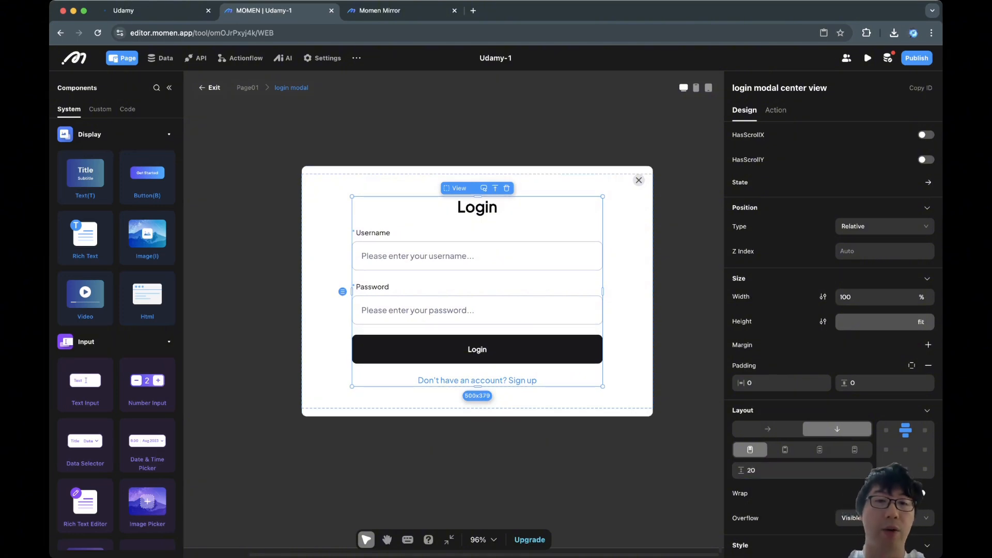
# Compare the preview's login dialog with the published Udamy site's, then select the Login button.
pyautogui.click(678, 320)
pyautogui.click(155, 11)
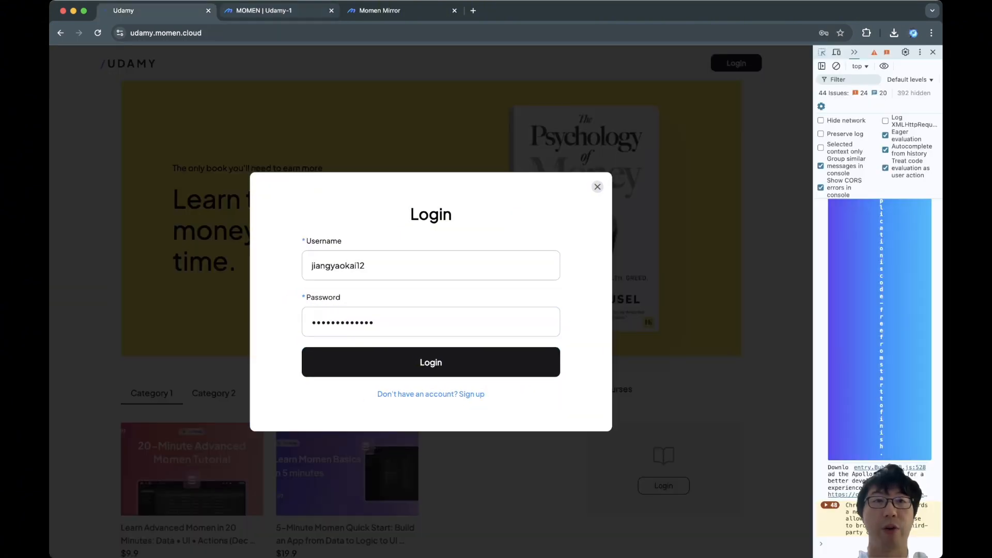
pyautogui.click(279, 11)
pyautogui.click(155, 11)
pyautogui.press('alt+super+i')
pyautogui.click(398, 11)
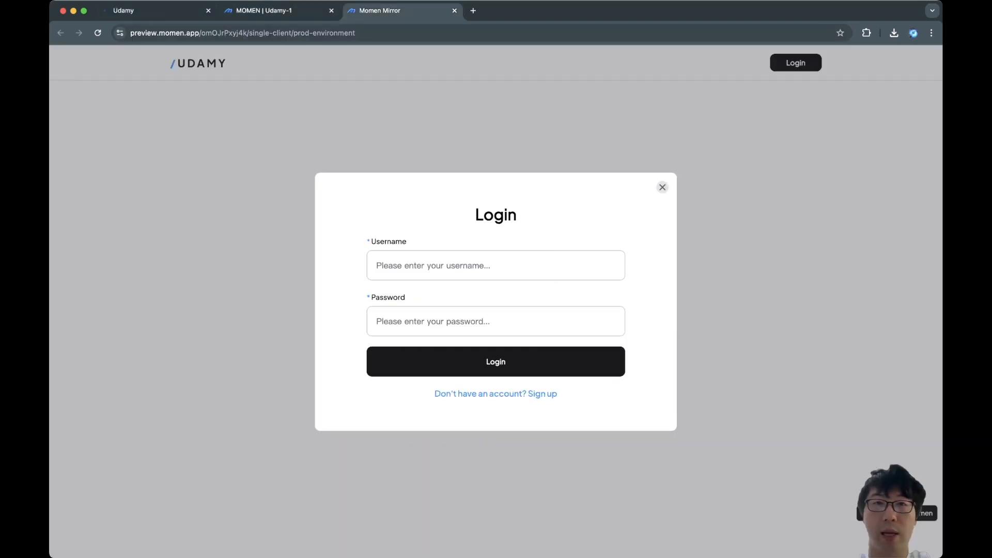
pyautogui.click(155, 11)
pyautogui.click(398, 11)
pyautogui.click(155, 11)
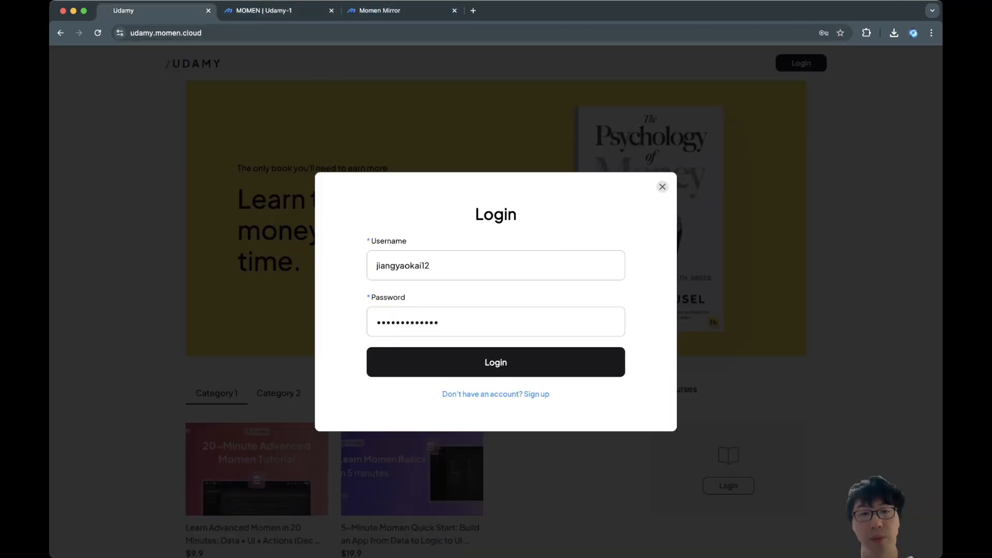
pyautogui.click(398, 11)
pyautogui.click(279, 10)
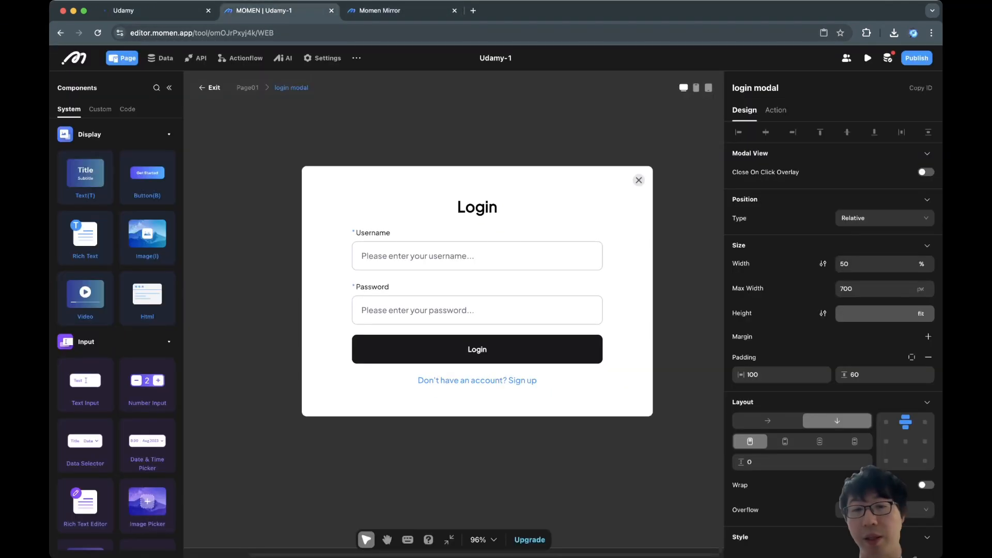
pyautogui.click(477, 350)
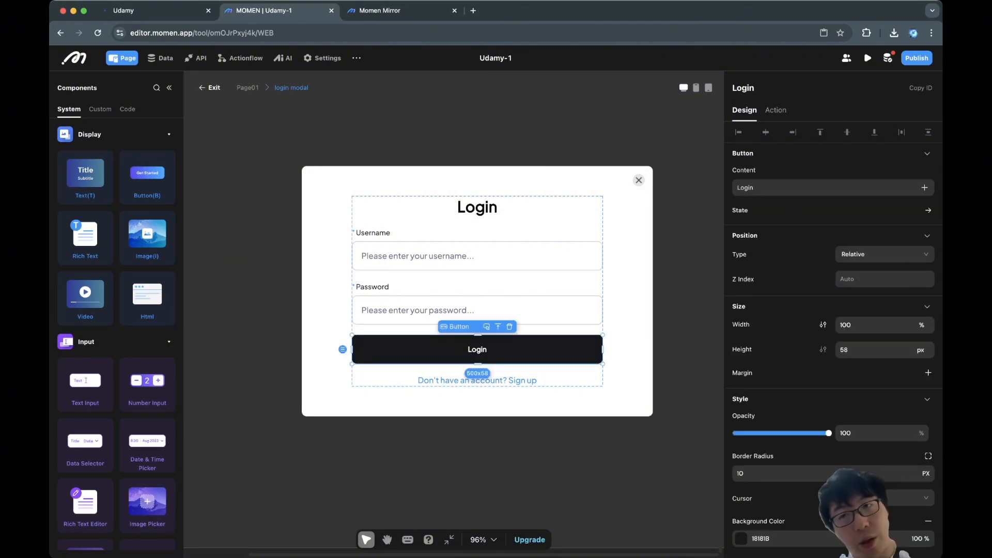
# Add a Username Login action to the Login button's onClick and open data sources for its Username.
pyautogui.click(775, 110)
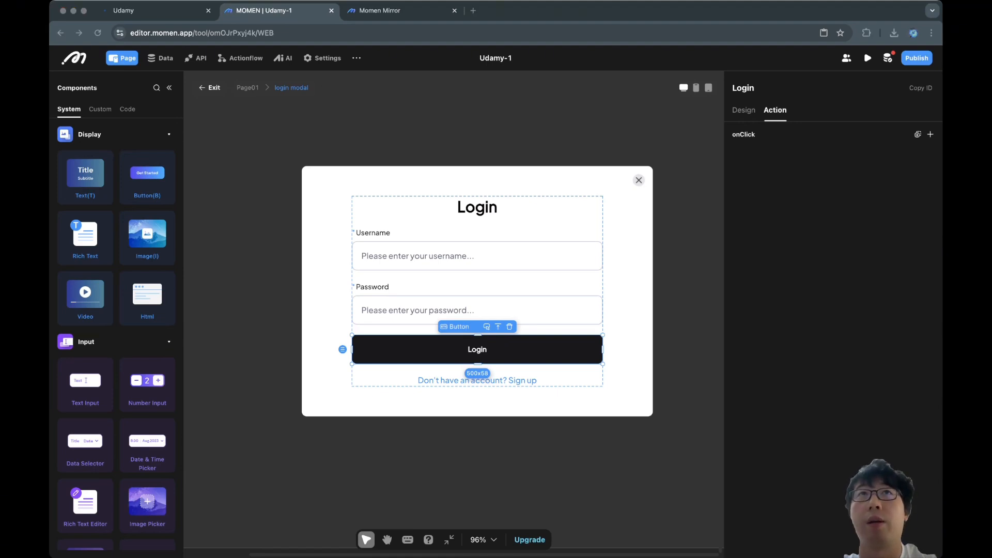
pyautogui.click(930, 135)
pyautogui.write('user')
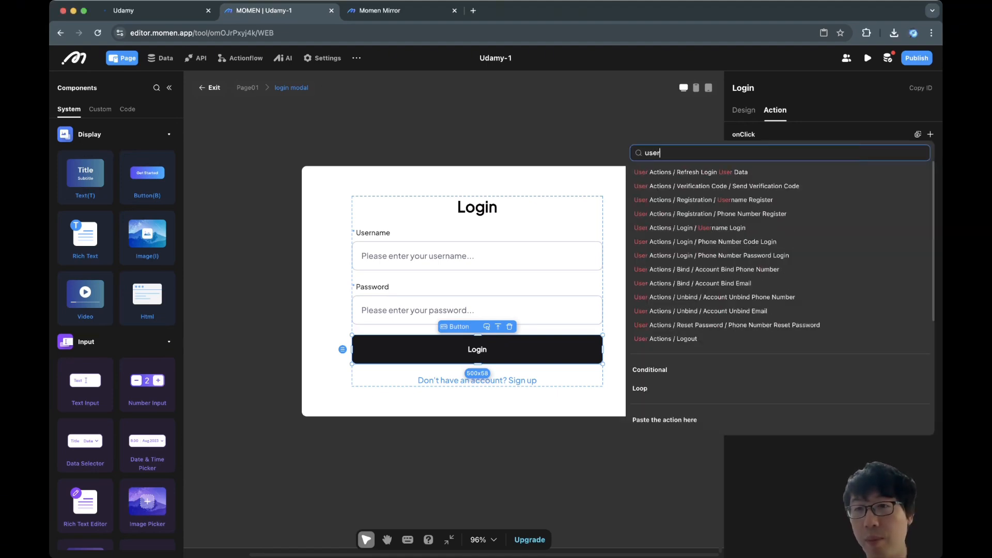
pyautogui.write('name')
pyautogui.click(723, 186)
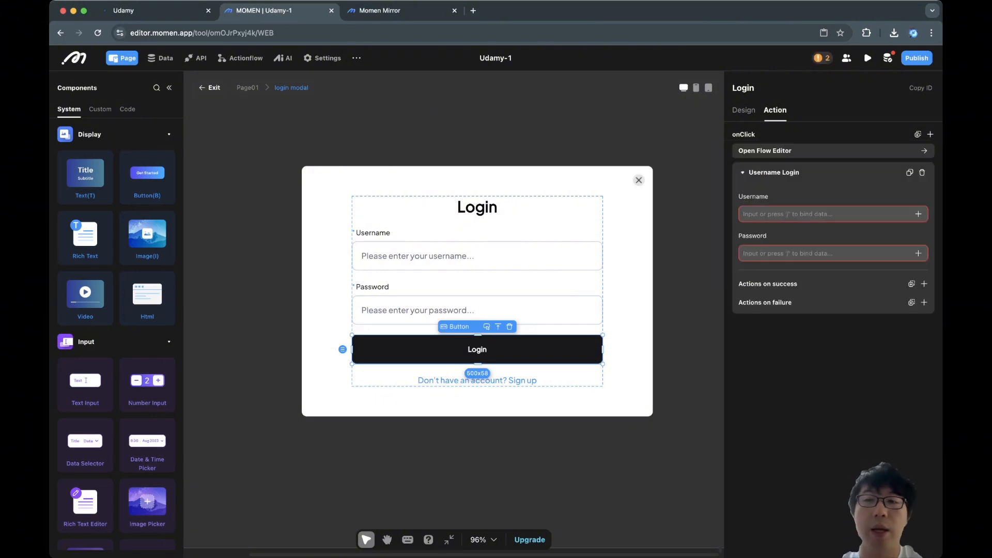
pyautogui.click(821, 214)
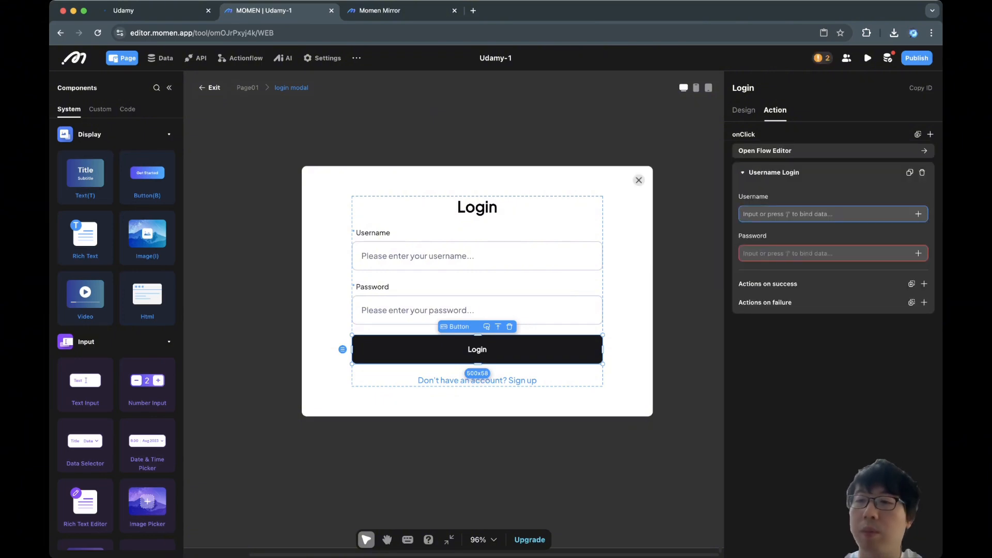
pyautogui.click(919, 214)
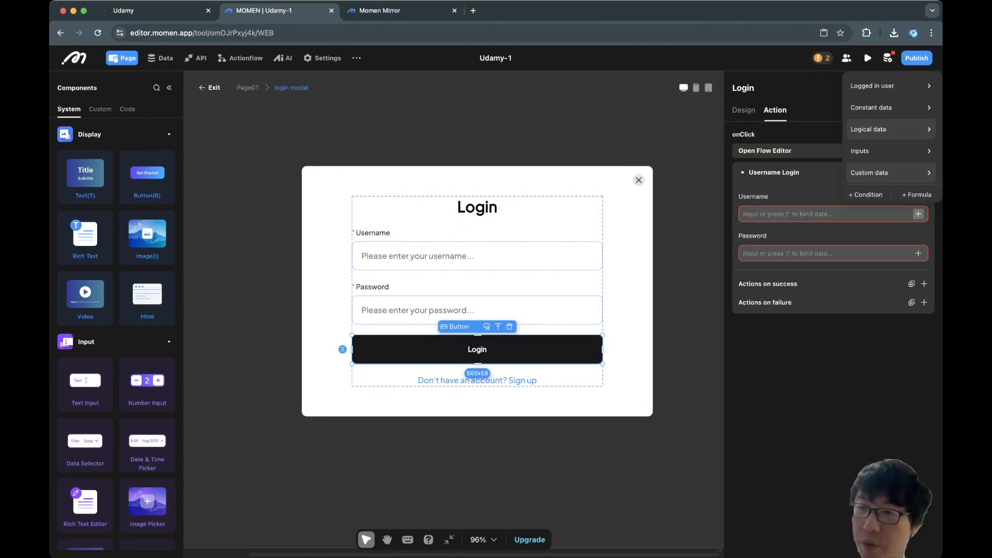
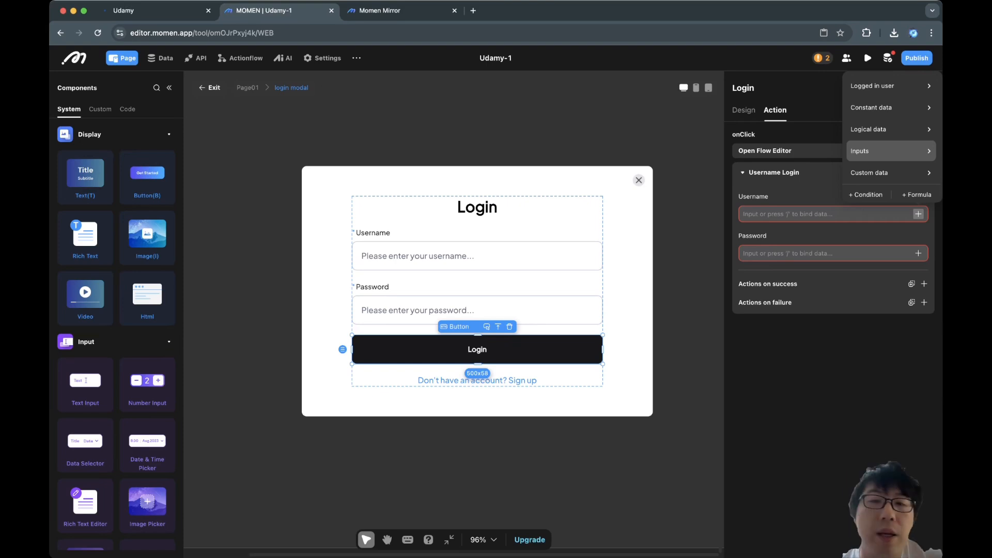
# Bind the Username Login action's Username to the username input and Password to the password input.
pyautogui.moveTo(874, 151)
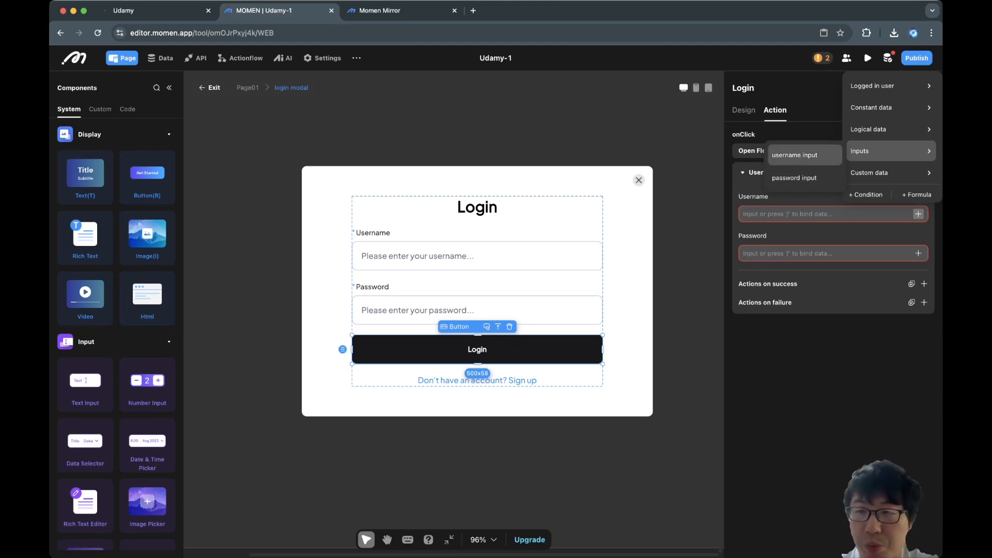
pyautogui.click(795, 155)
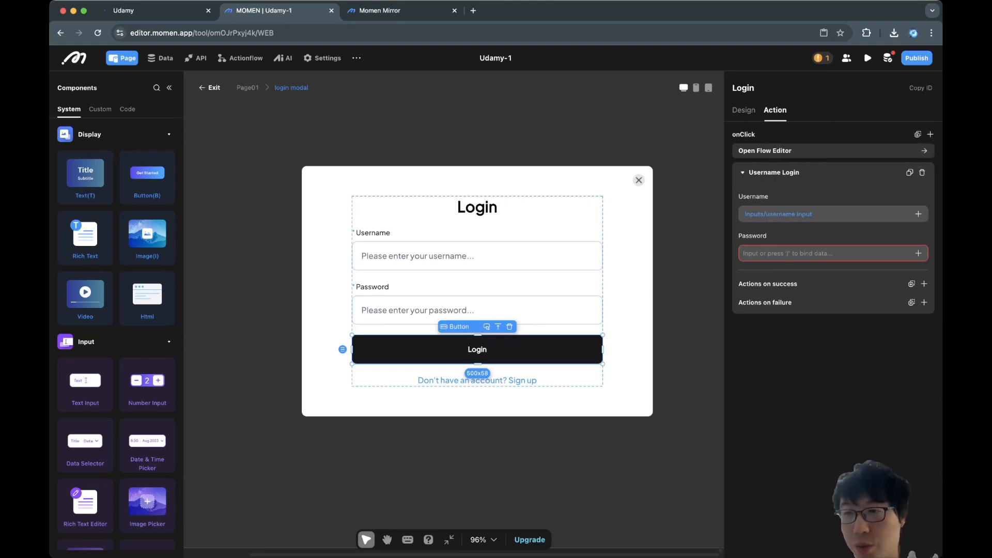
pyautogui.click(918, 253)
pyautogui.moveTo(873, 191)
pyautogui.click(795, 217)
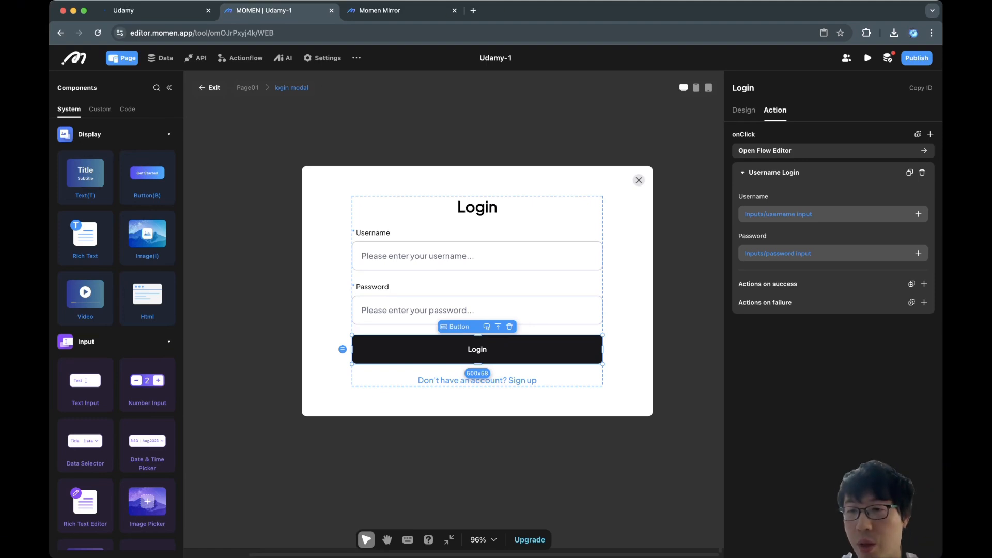
# Add a Hide Modal action under the login's Actions on success.
pyautogui.click(923, 283)
pyautogui.click(874, 57)
pyautogui.write('tt')
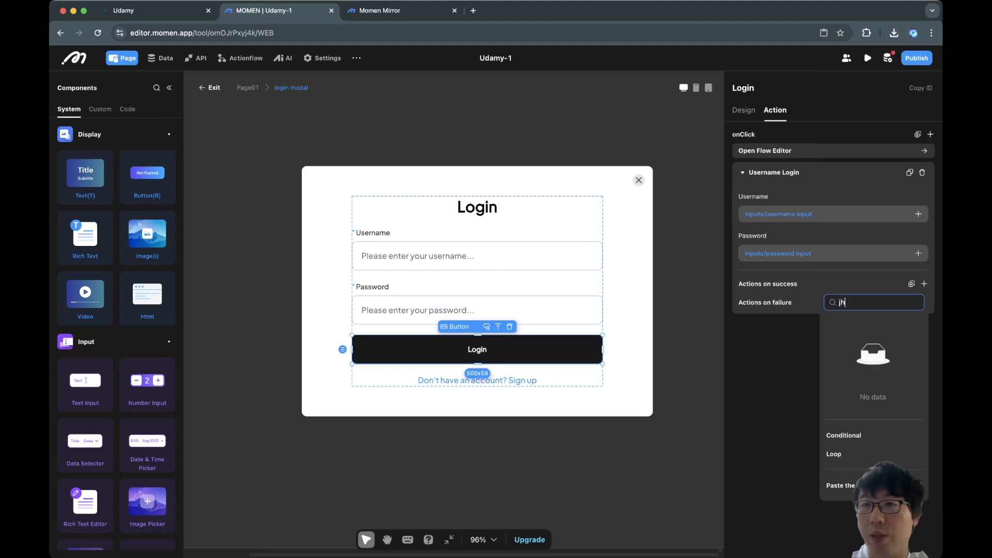
pyautogui.press('BackSpace')
pyautogui.press('BackSpace')
pyautogui.write('hide')
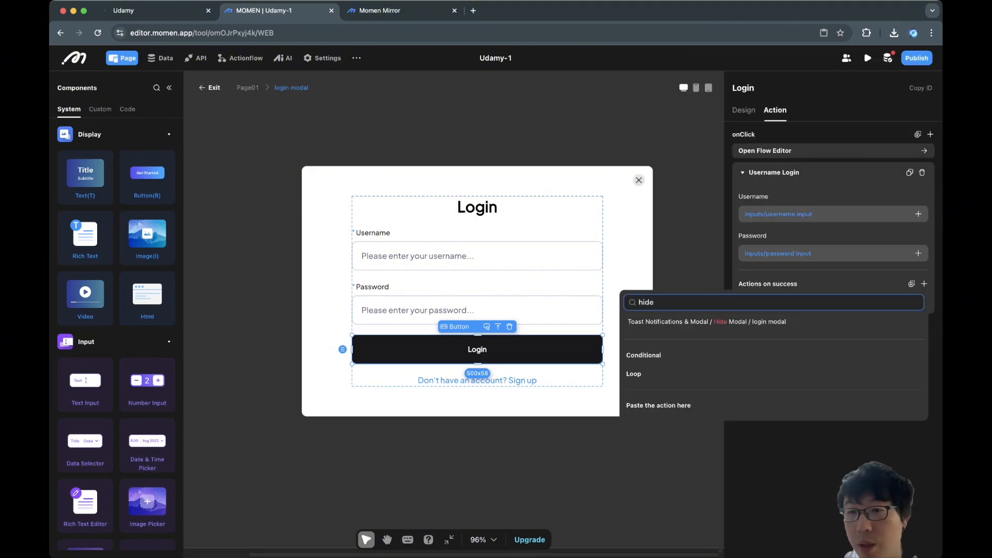
pyautogui.press('Return')
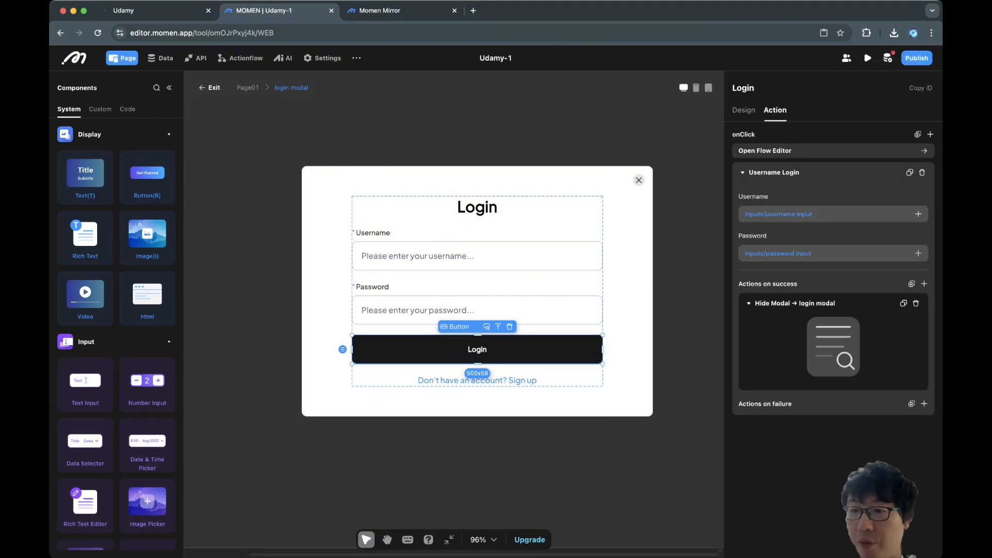
# Add a Show Toast action on login failure titled 'Login failed'.
pyautogui.click(923, 403)
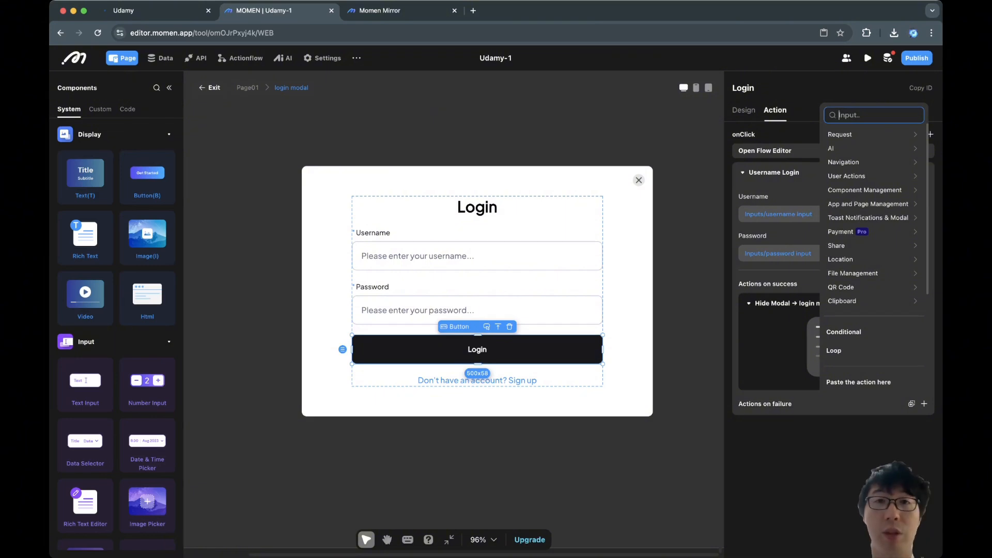
pyautogui.write('toa')
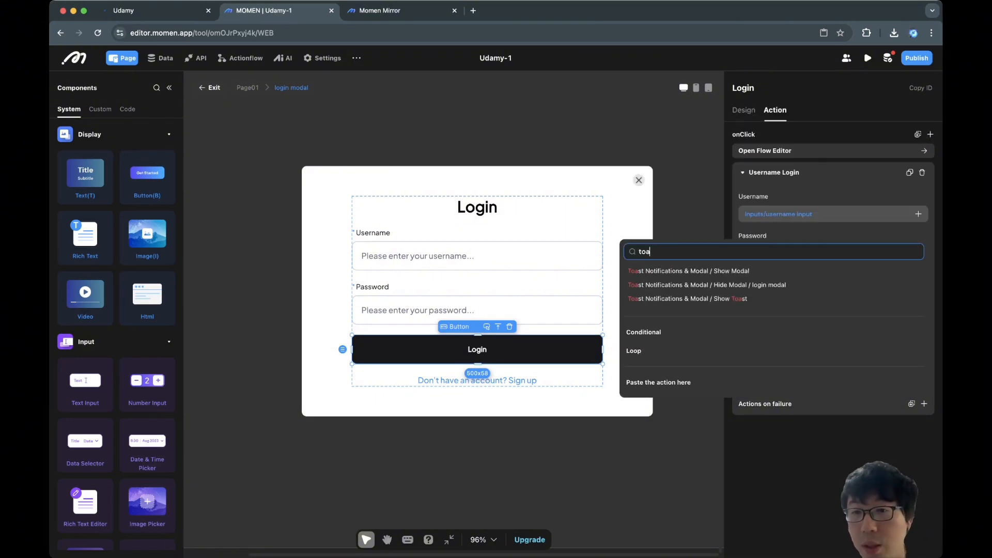
pyautogui.click(734, 298)
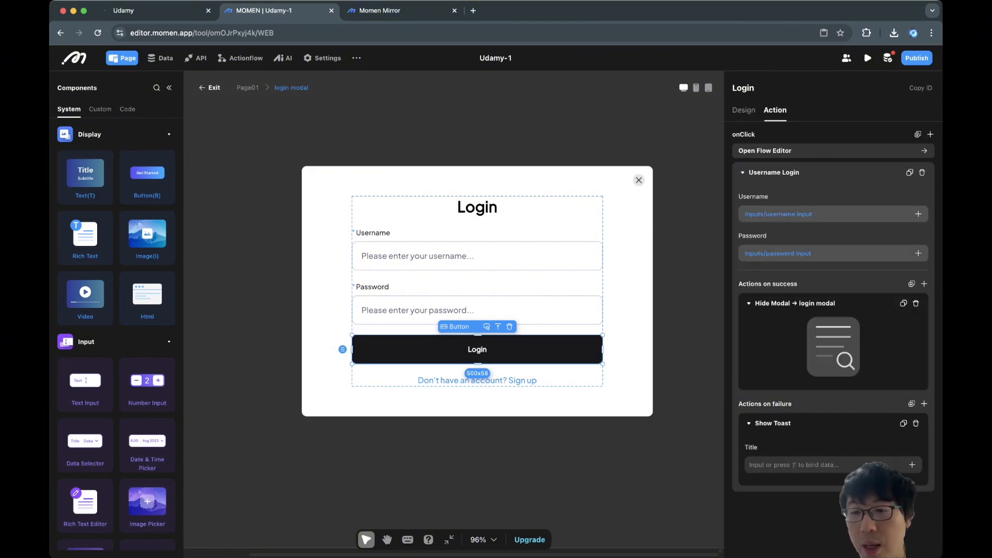
pyautogui.click(781, 465)
pyautogui.press('super+Tab')
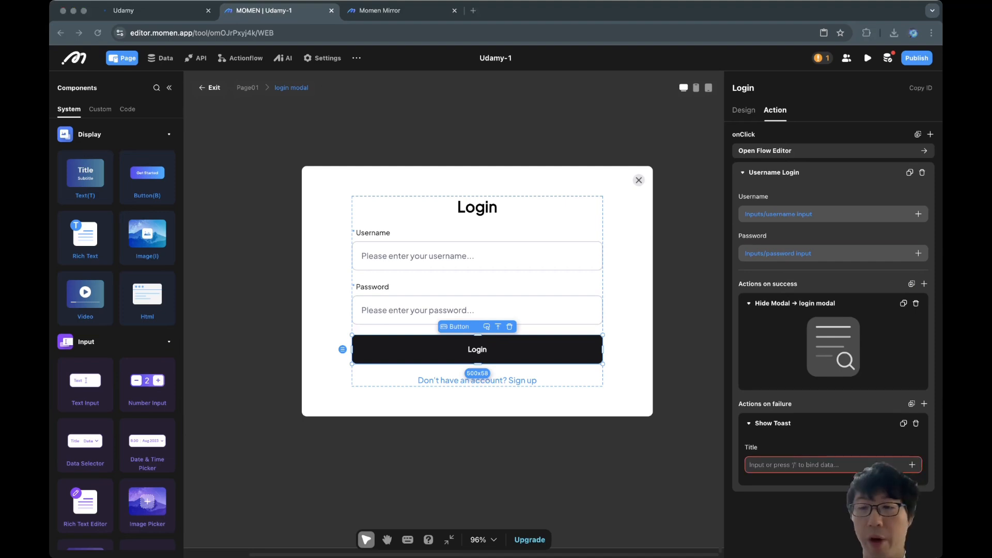
pyautogui.press('super+Tab')
pyautogui.write('Login failed')
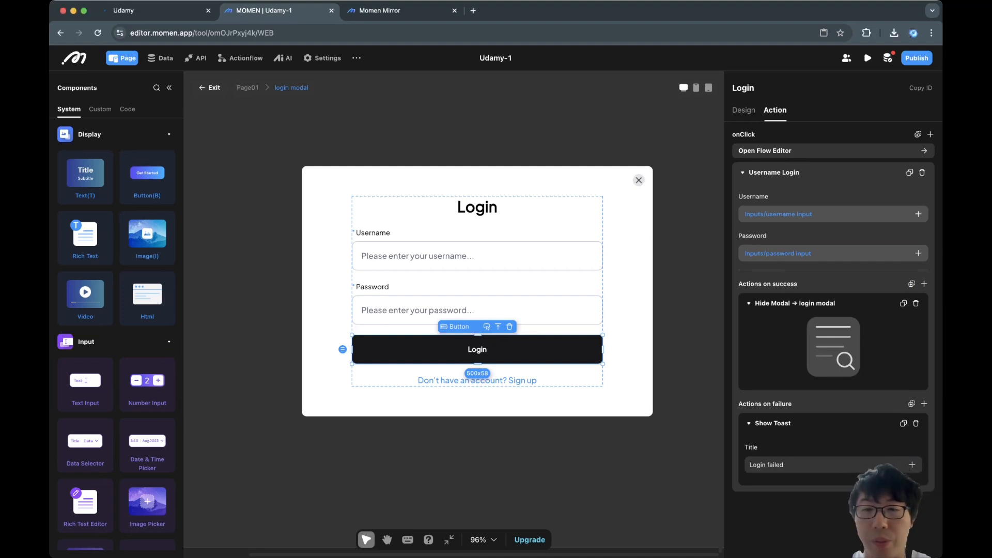
# Target the Hide Modal action at the login modal and collapse the Username Login action.
pyautogui.click(628, 310)
pyautogui.click(477, 350)
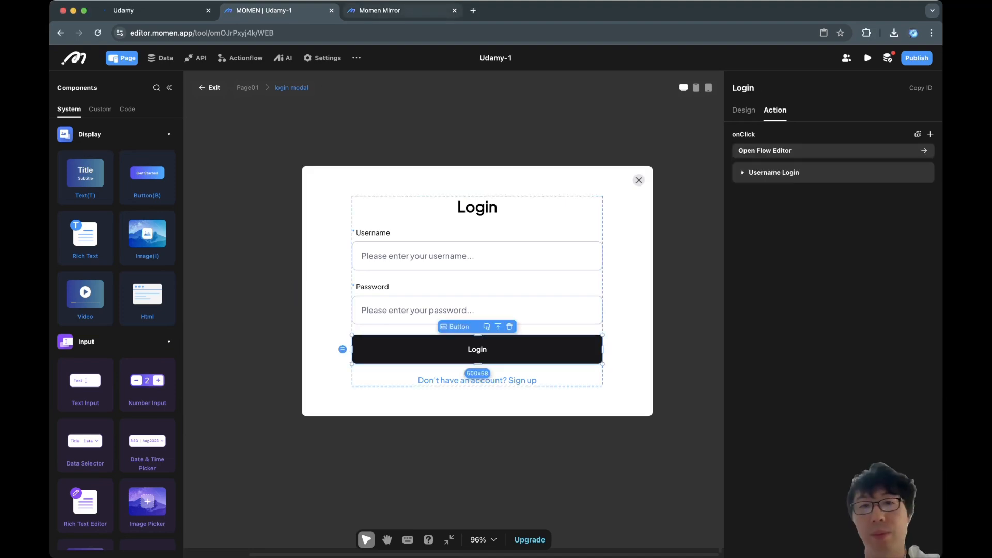
pyautogui.click(372, 33)
pyautogui.hotkey('ctrl', 'Tab')
# Submit a preview login with a made-up username and password and confirm the 'Login failed' toast.
pyautogui.click(795, 62)
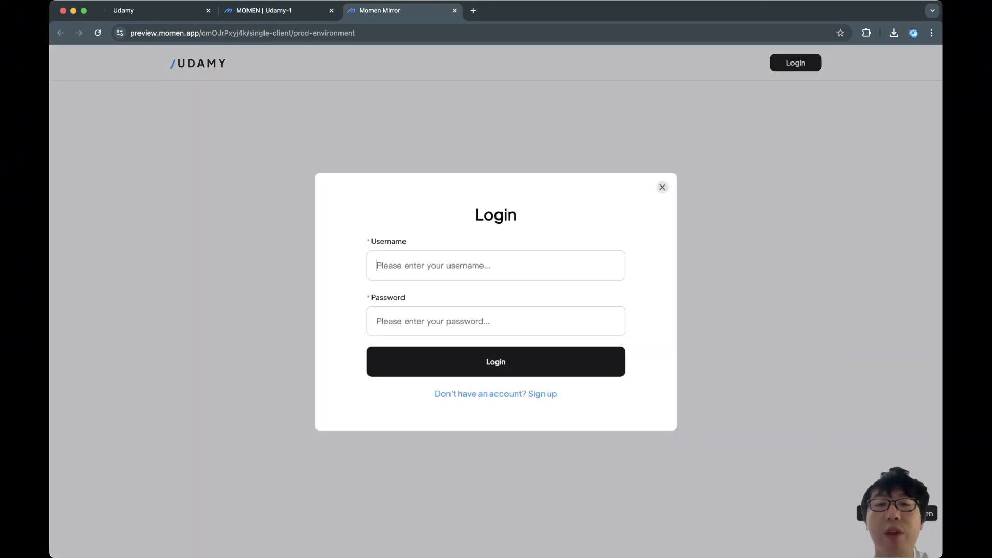
pyautogui.press('Tab')
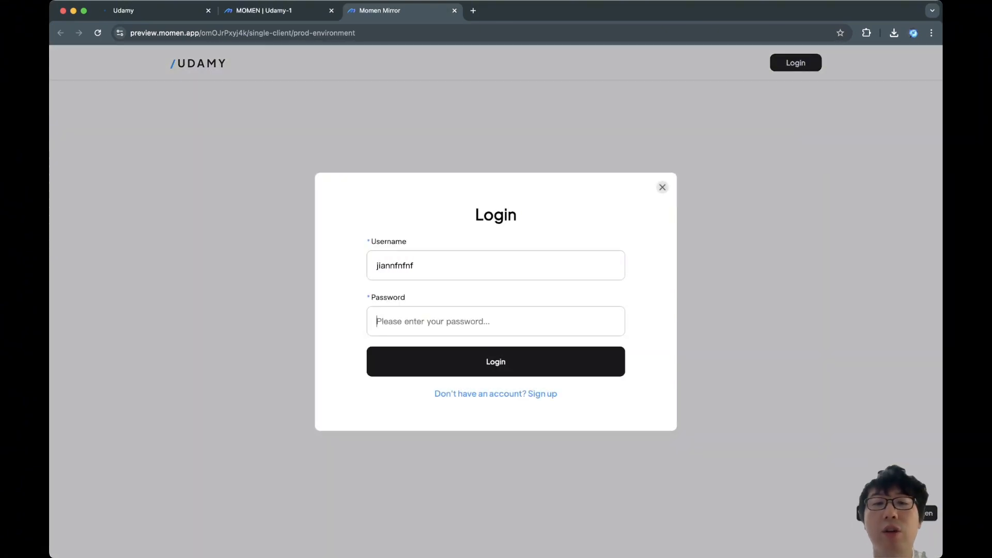
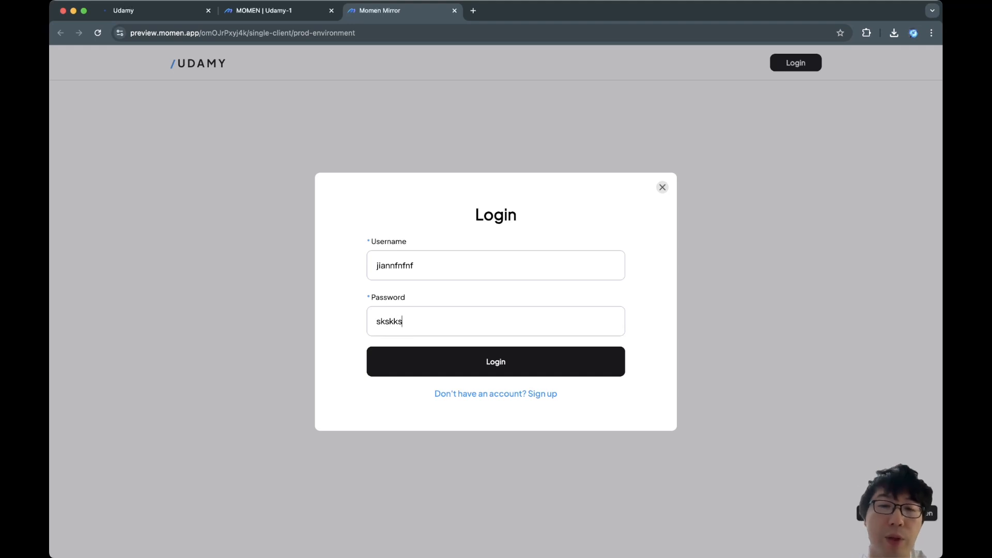
pyautogui.press('super+a')
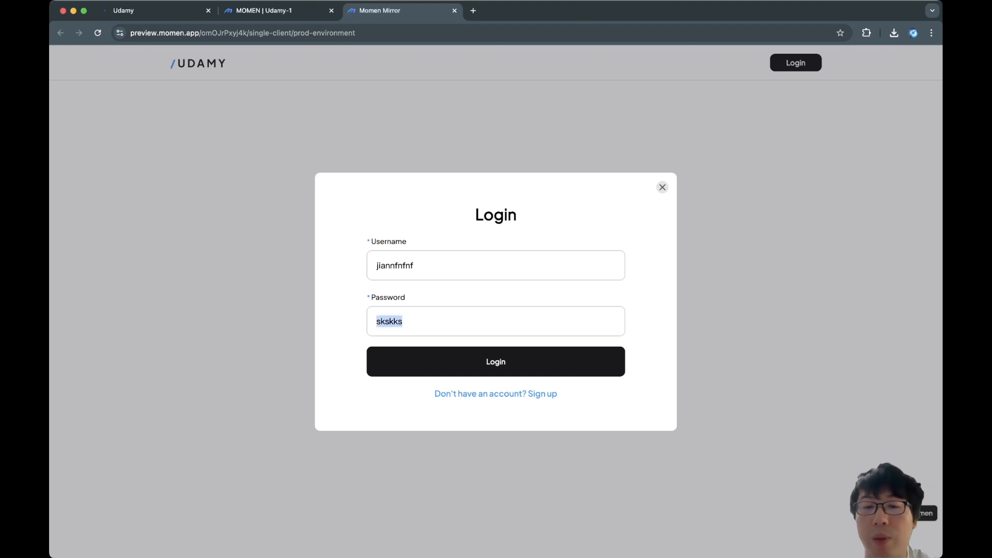
pyautogui.press('Return')
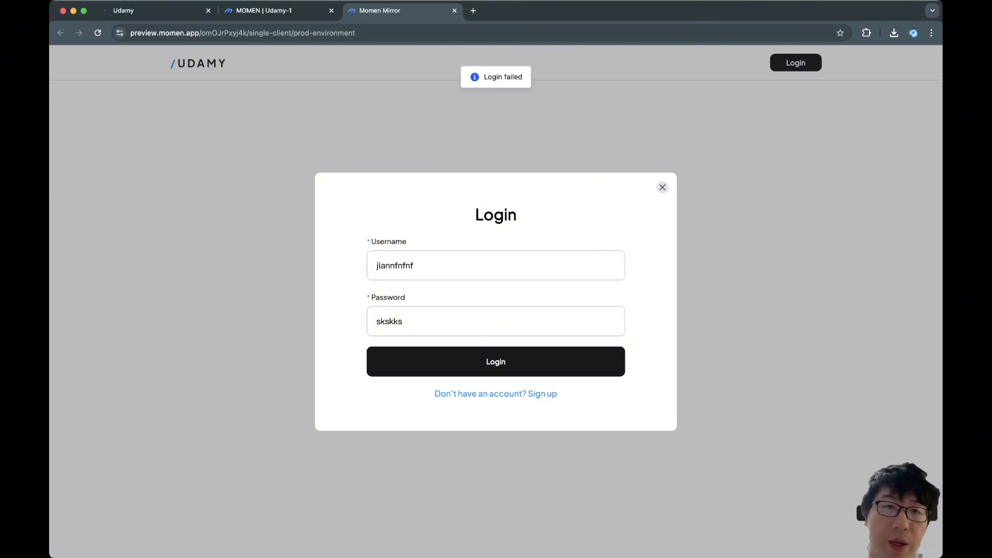
pyautogui.hotkey('ctrl', 'shift', 'Tab')
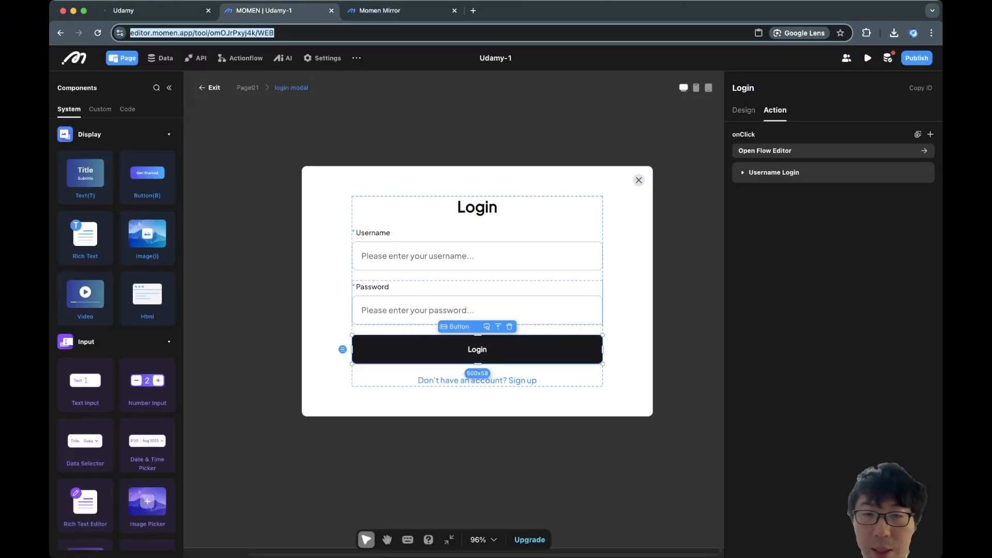
# Turn on the Password option in the login password input's Design settings.
pyautogui.click(476, 311)
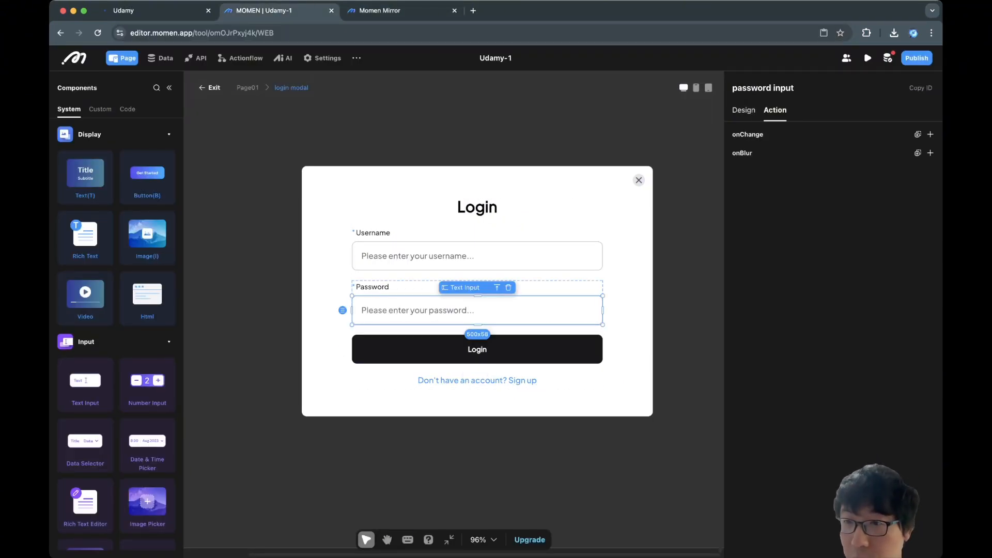
pyautogui.click(743, 110)
pyautogui.click(926, 273)
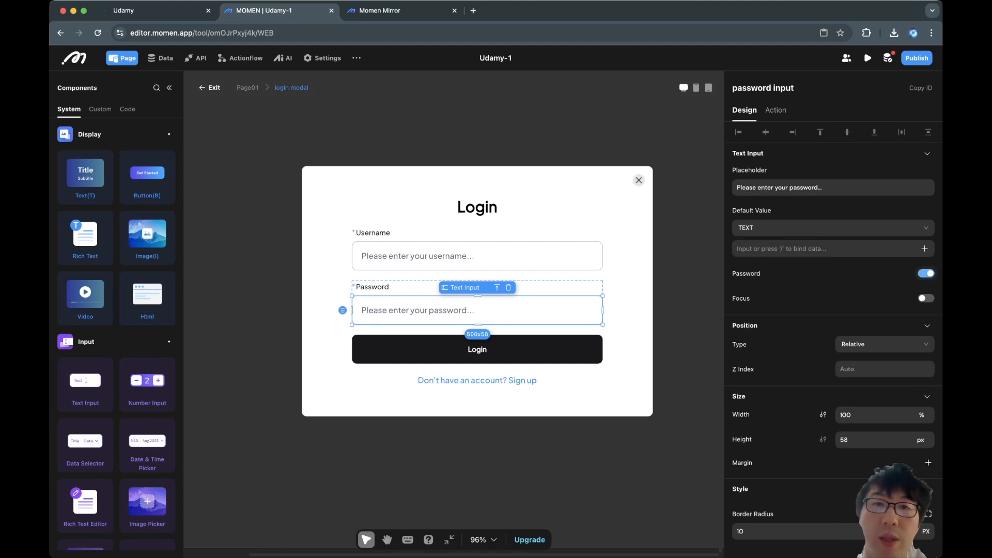
# Confirm in preview that the password field masks typed characters as dots, then select the Sign up text.
pyautogui.hotkey('ctrl', 'Tab')
pyautogui.click(795, 63)
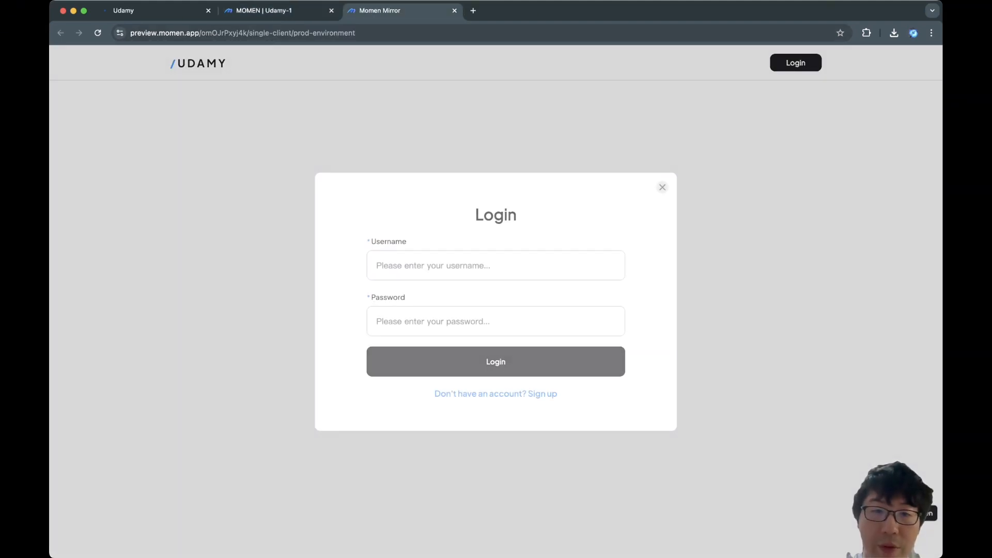
pyautogui.click(495, 321)
pyautogui.write('••••••••••')
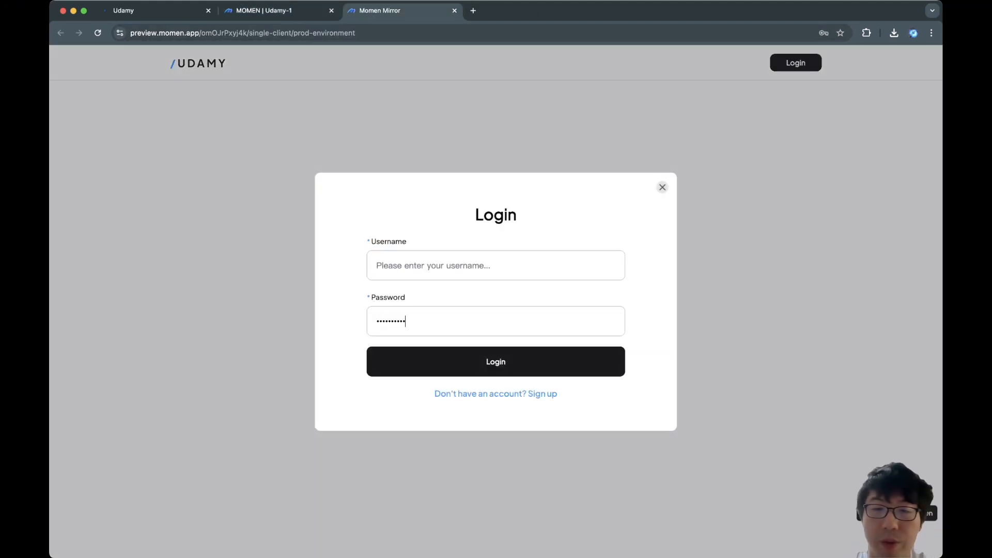
pyautogui.press('super+a')
pyautogui.hotkey('ctrl', 'shift', 'Tab')
pyautogui.click(477, 381)
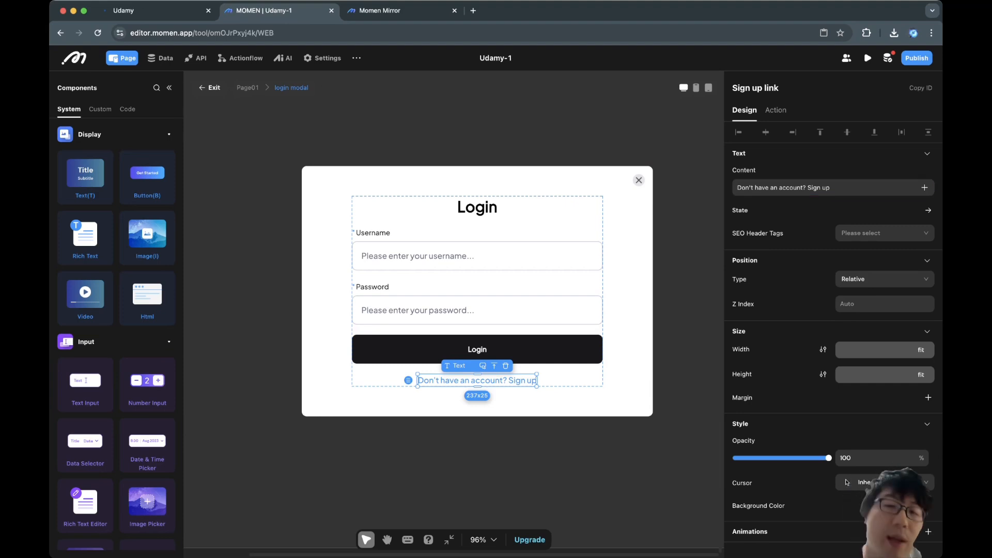
# Check the live site's sign up modal, then give the Sign up link a Show Modal click action.
pyautogui.click(776, 110)
pyautogui.hotkey('ctrl', 'shift', 'Tab')
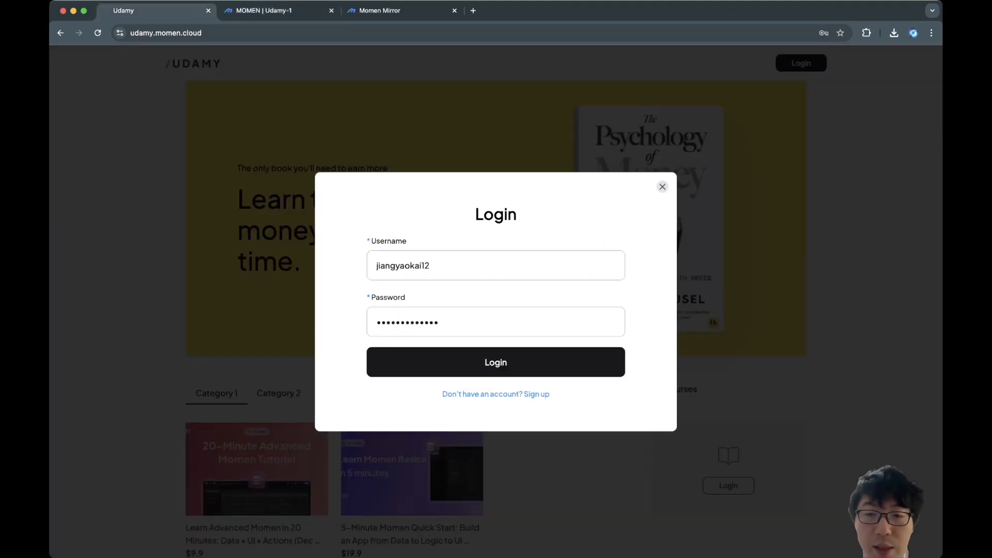
pyautogui.click(495, 395)
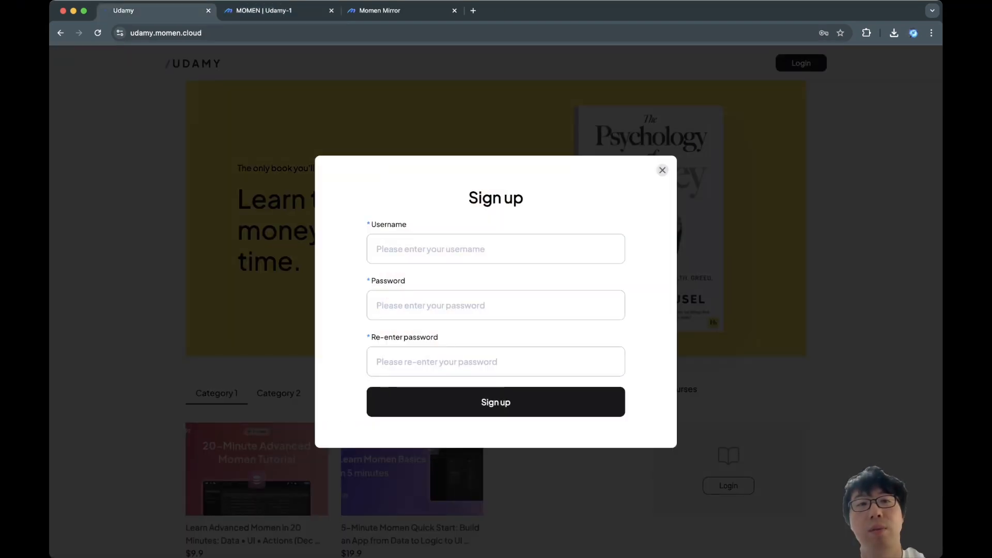
pyautogui.hotkey('ctrl', 'Tab')
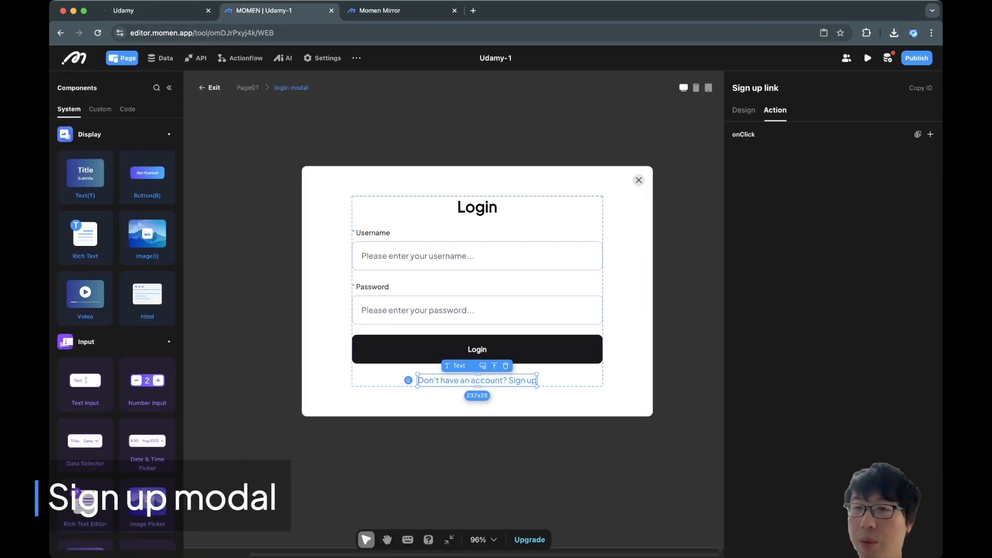
pyautogui.click(930, 134)
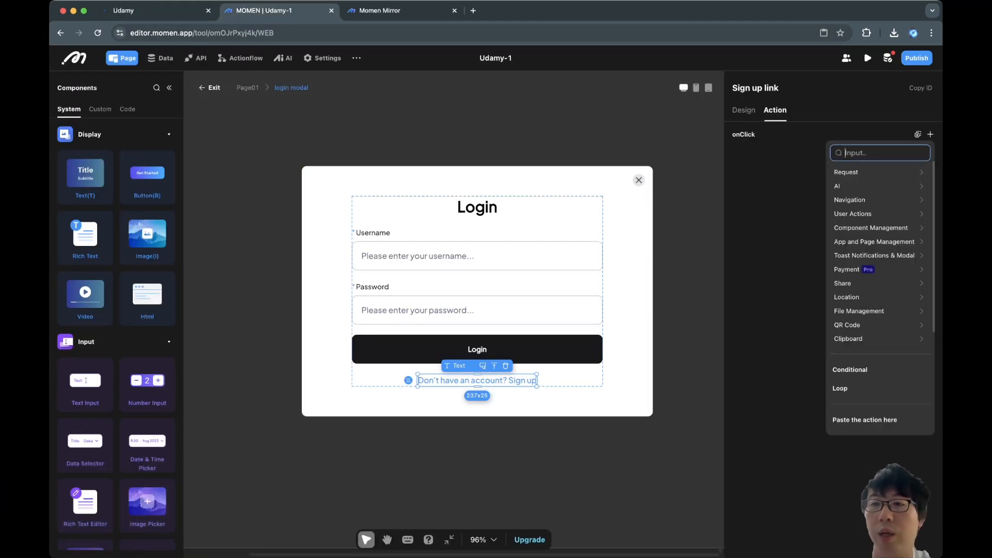
pyautogui.click(880, 153)
pyautogui.write('mo')
pyautogui.click(765, 185)
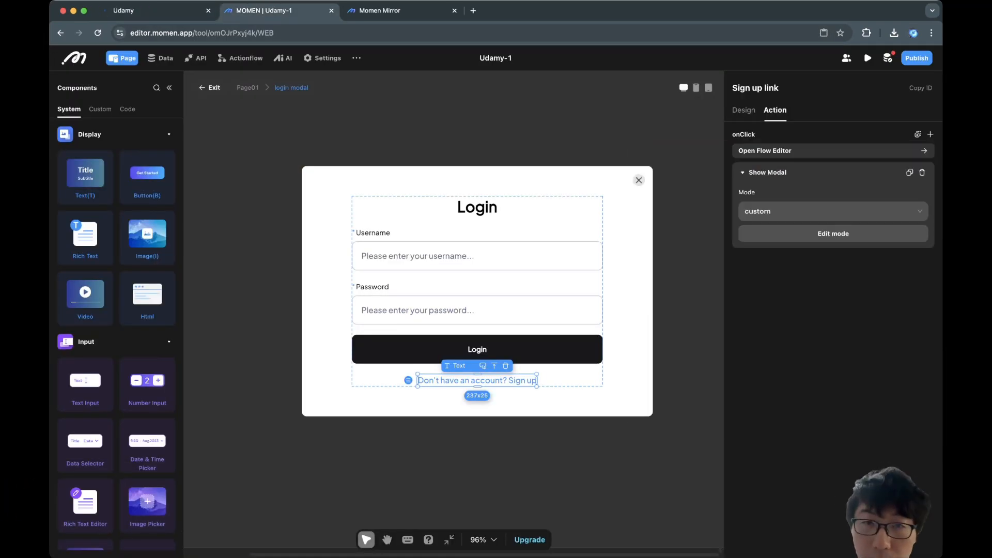
# Copy the login form view and open the Show Modal action's target modal for editing.
pyautogui.rightClick(554, 211)
pyautogui.moveTo(579, 238)
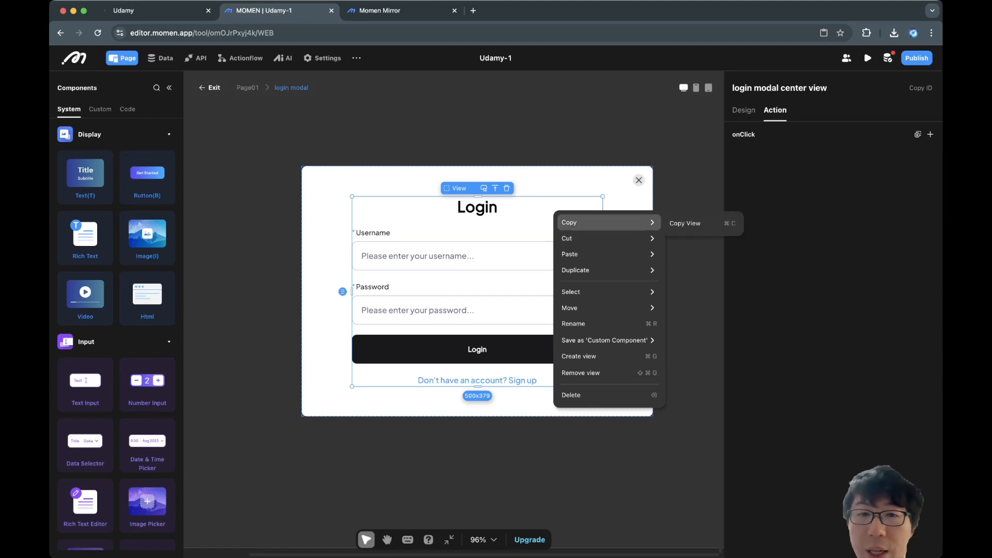
pyautogui.click(687, 223)
pyautogui.click(477, 380)
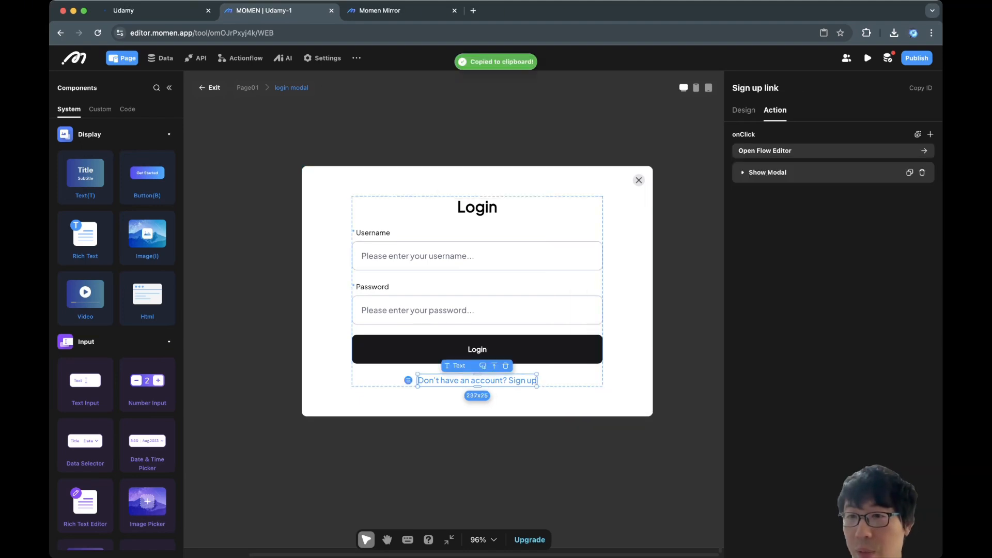
pyautogui.click(767, 173)
pyautogui.click(833, 233)
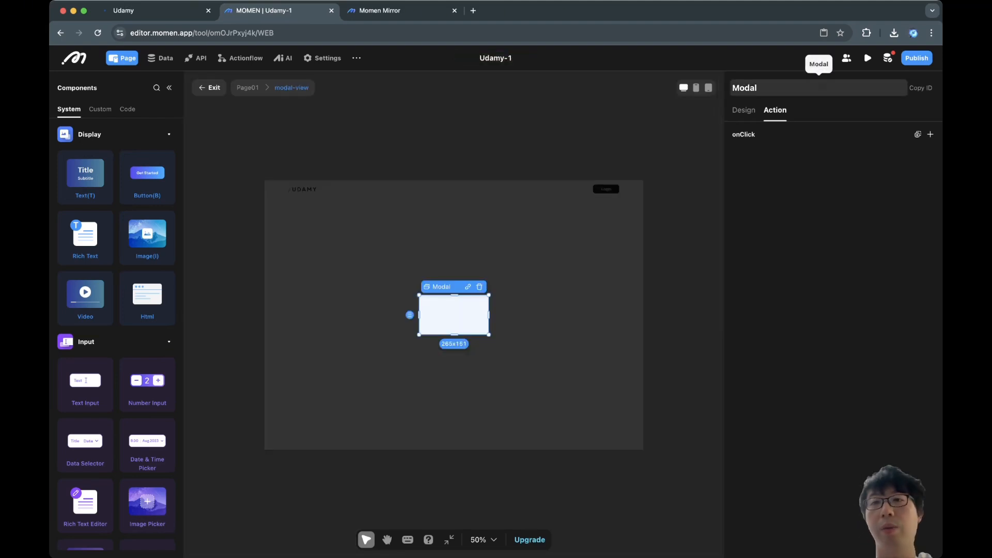
# Rename the modal to 'Signup modal' and set its width to 50%.
pyautogui.doubleClick(744, 88)
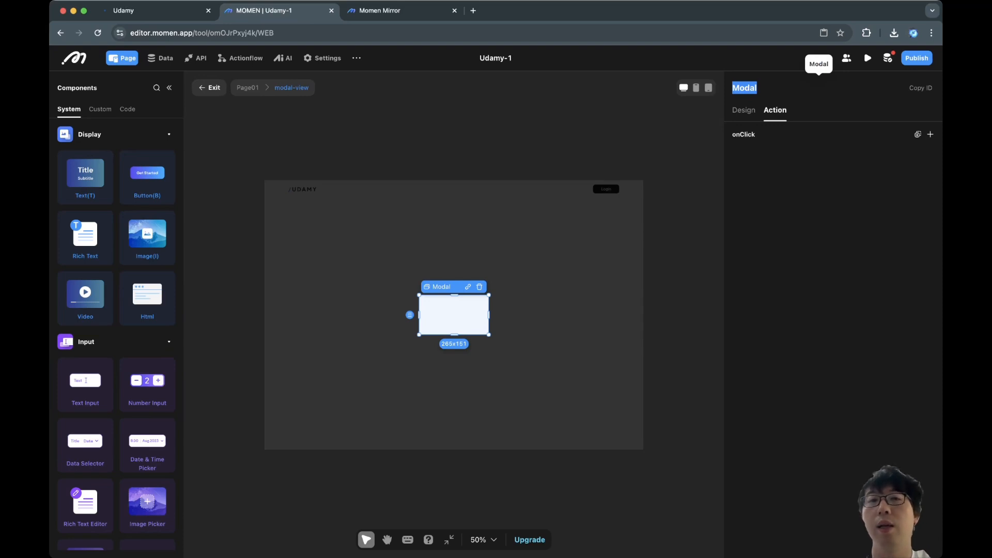
pyautogui.write('Signup modal')
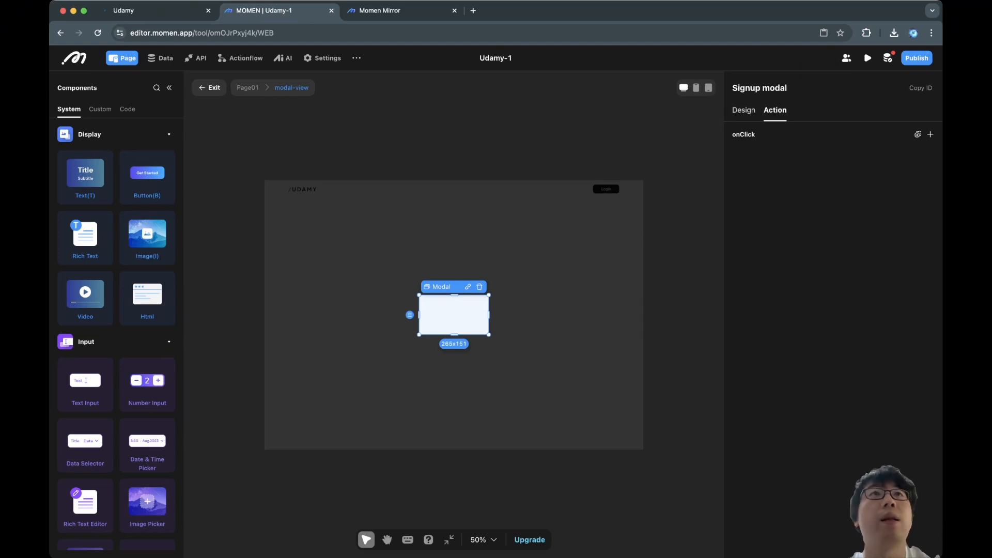
pyautogui.click(743, 110)
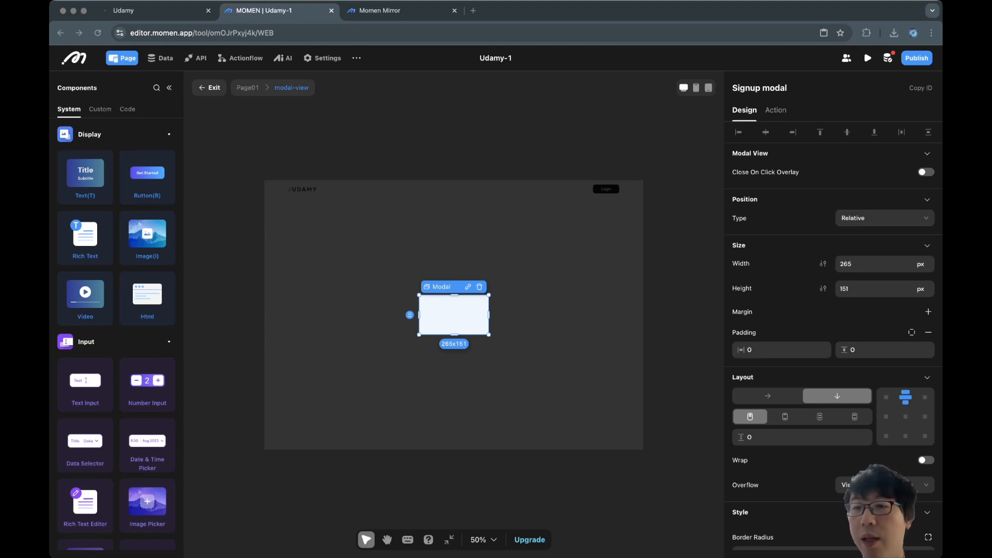
pyautogui.doubleClick(852, 264)
pyautogui.click(921, 264)
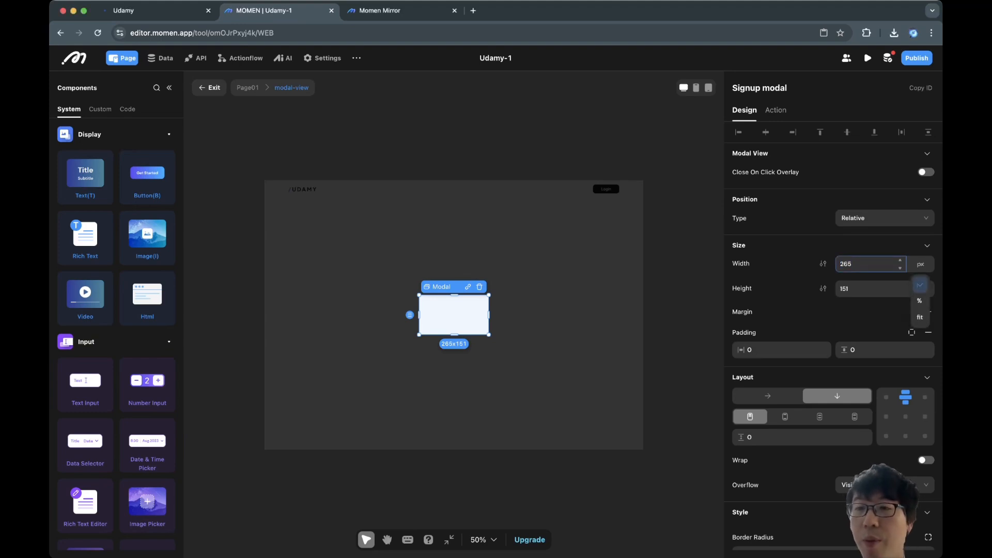
pyautogui.click(920, 300)
pyautogui.write('500')
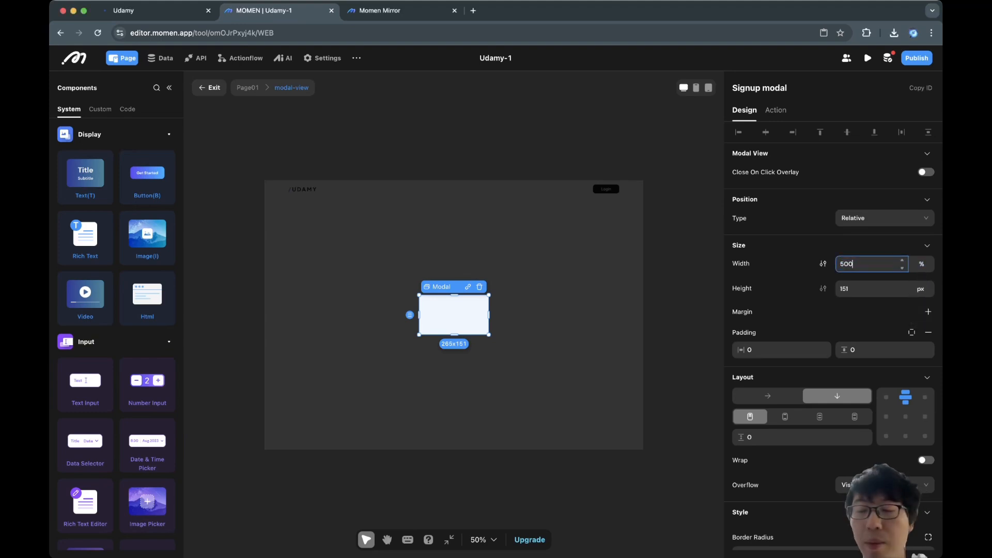
pyautogui.press('Return')
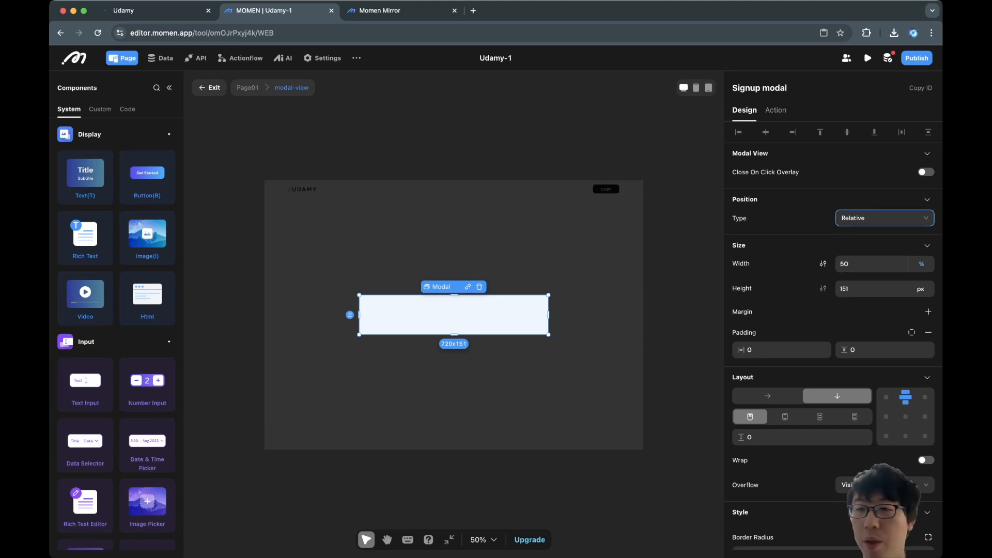
# Add a 700 max width, paste in the login form, and make the modal height fit content.
pyautogui.doubleClick(846, 289)
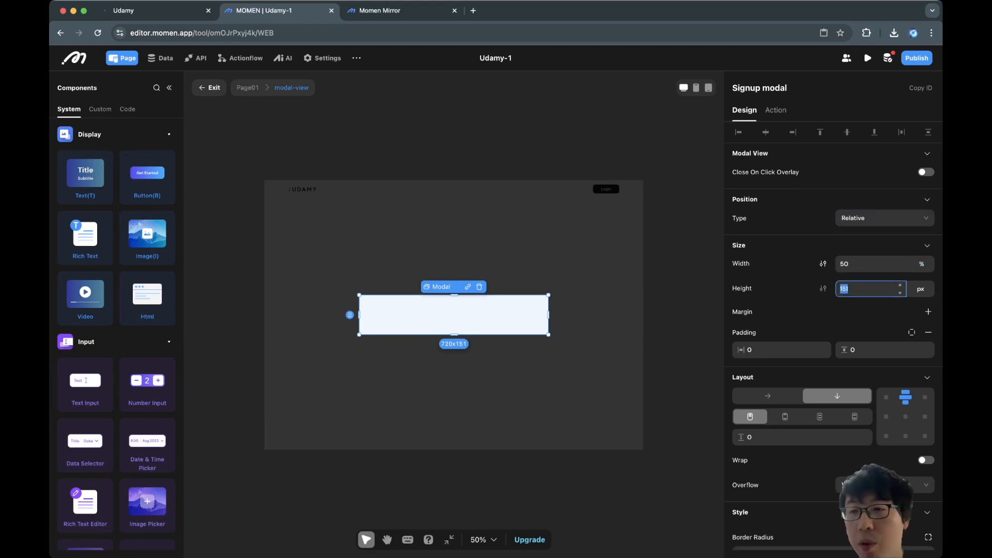
pyautogui.click(823, 264)
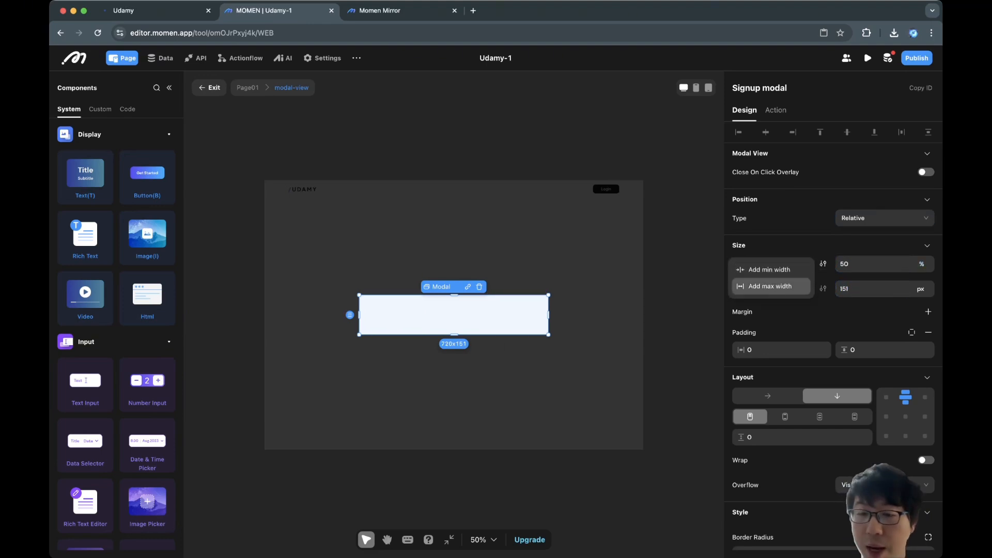
pyautogui.click(770, 286)
pyautogui.write('700')
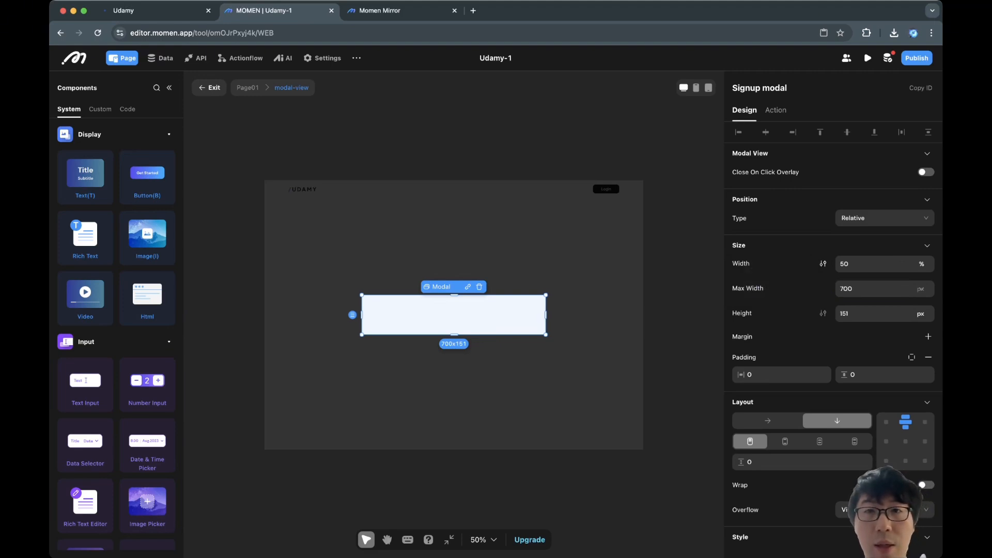
pyautogui.press('super+v')
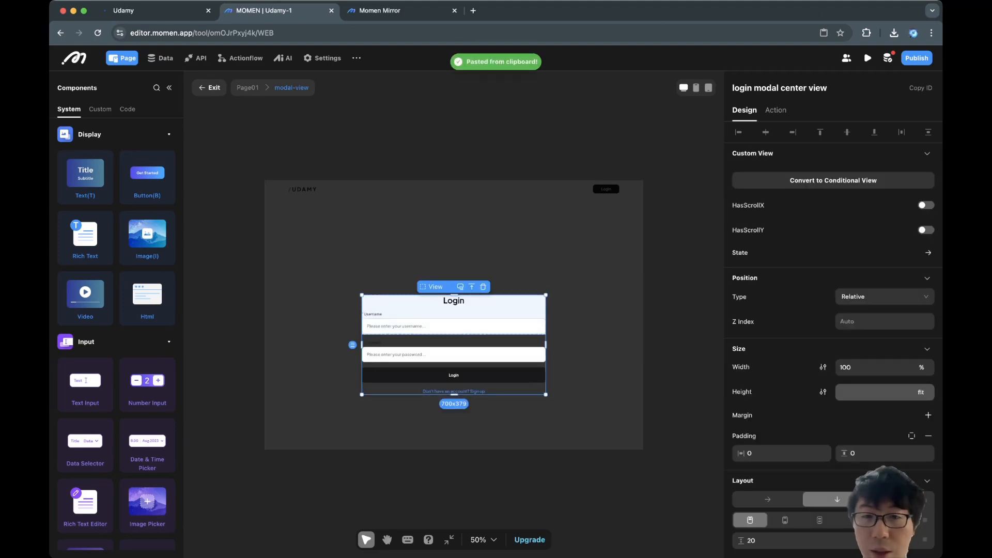
pyautogui.click(472, 287)
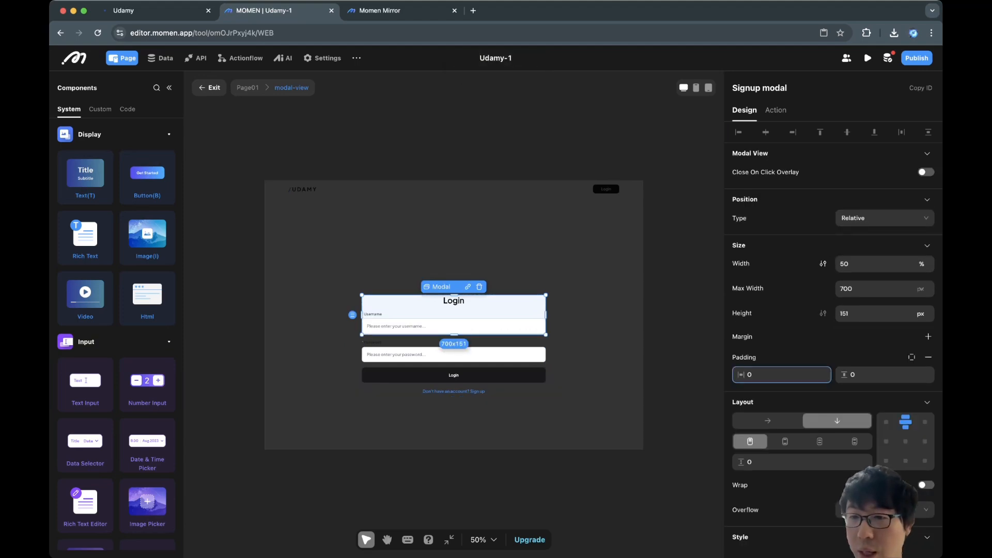
pyautogui.click(921, 313)
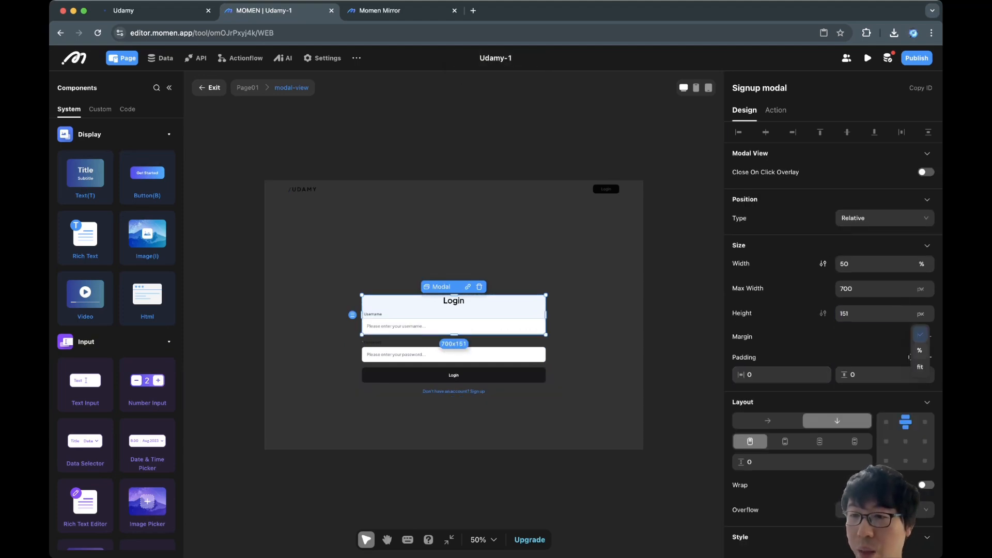
pyautogui.click(921, 367)
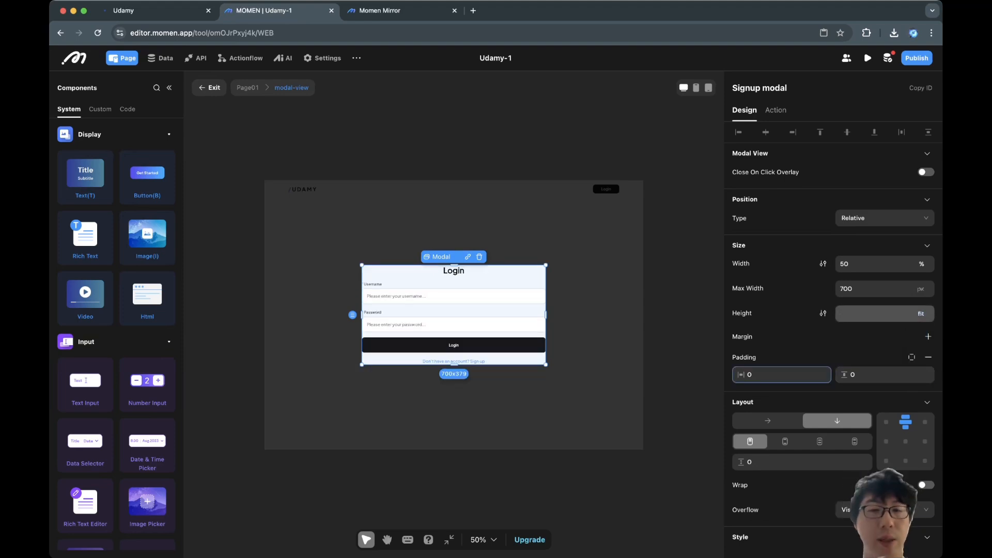
# Set the Signup modal's padding to 100 horizontal and 60 vertical.
pyautogui.doubleClick(750, 375)
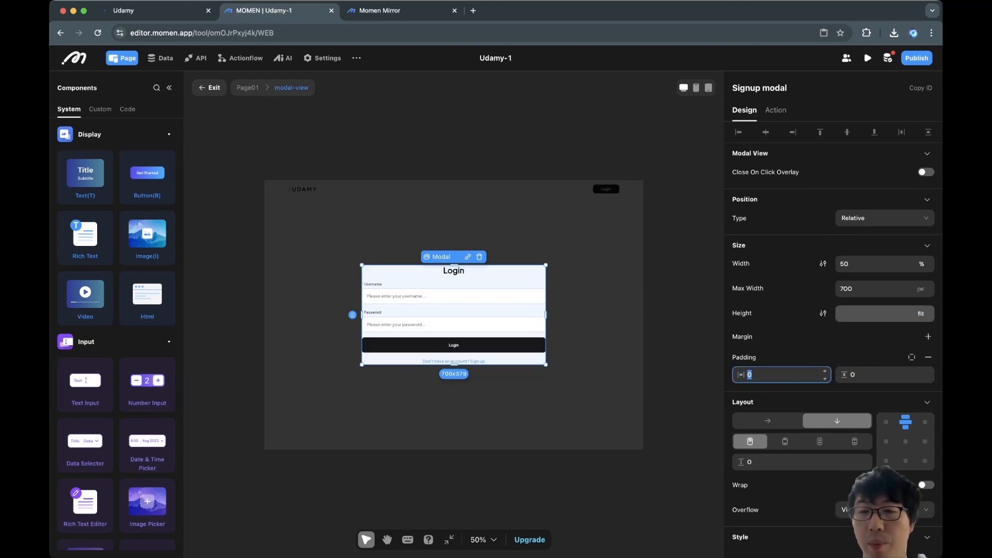
pyautogui.scroll(-3, 834, 341)
pyautogui.write('100')
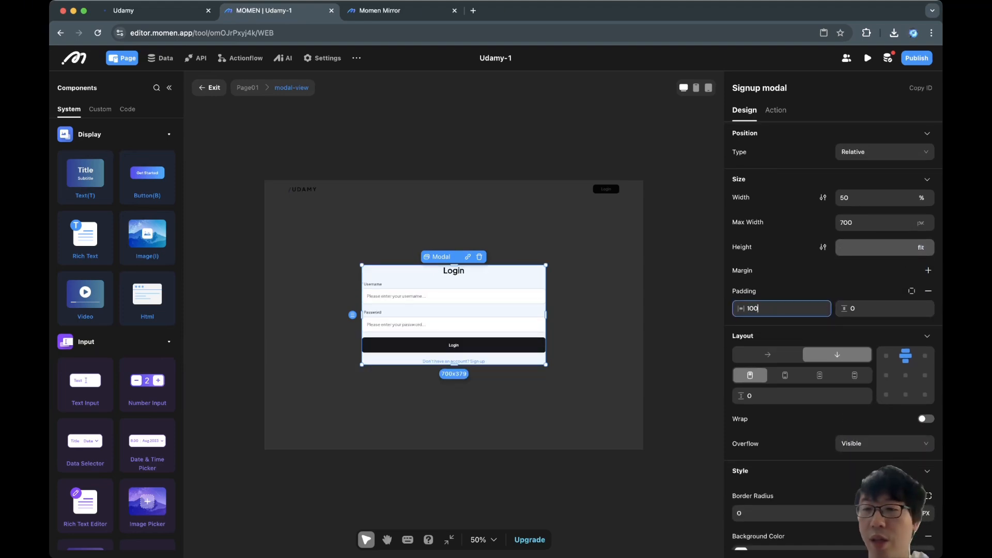
pyautogui.press('Tab')
pyautogui.write('60')
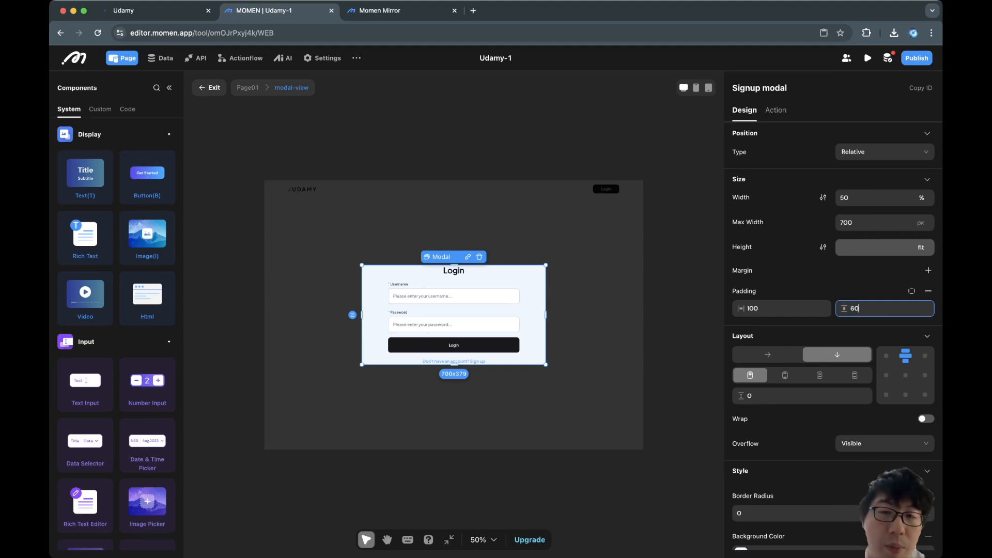
pyautogui.press('Tab')
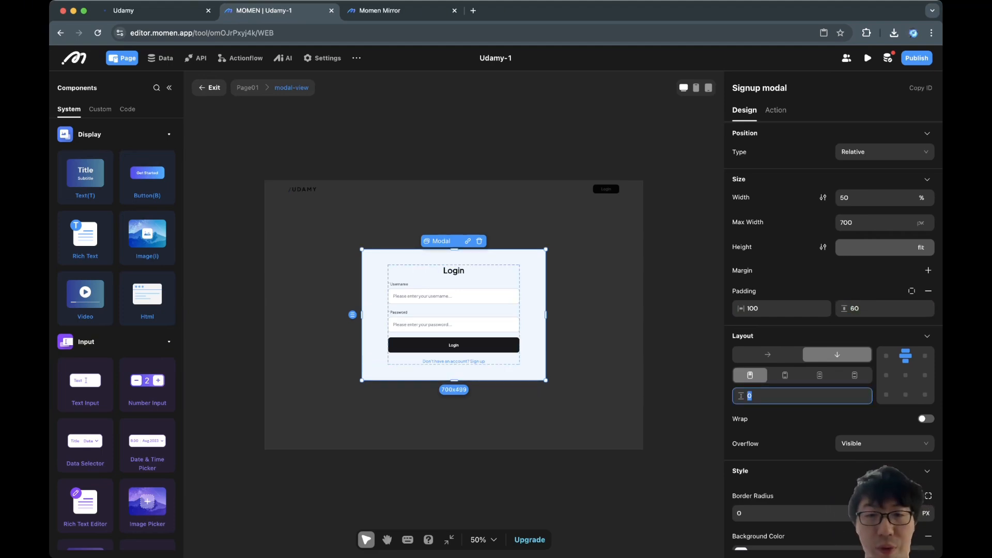
pyautogui.scroll(2, 785, 375)
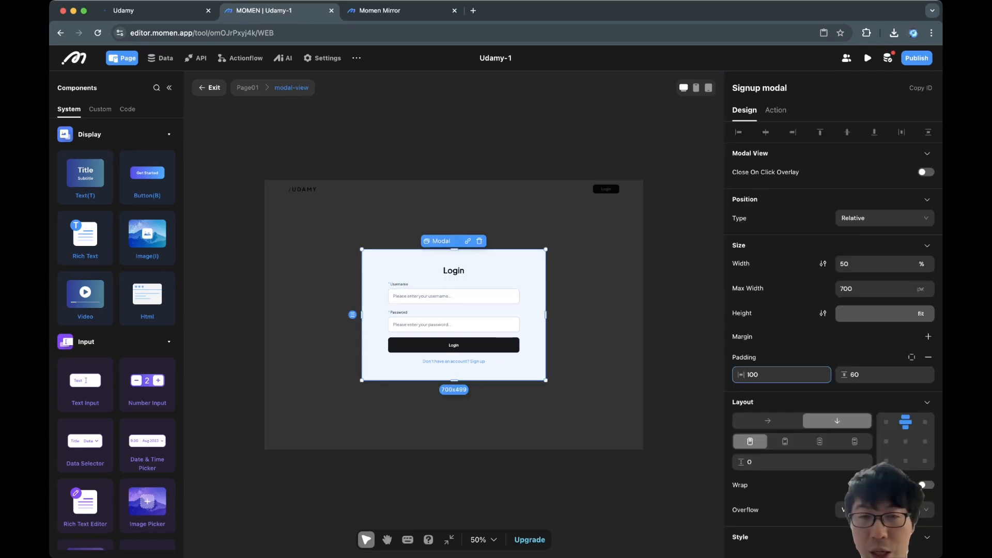
pyautogui.click(454, 270)
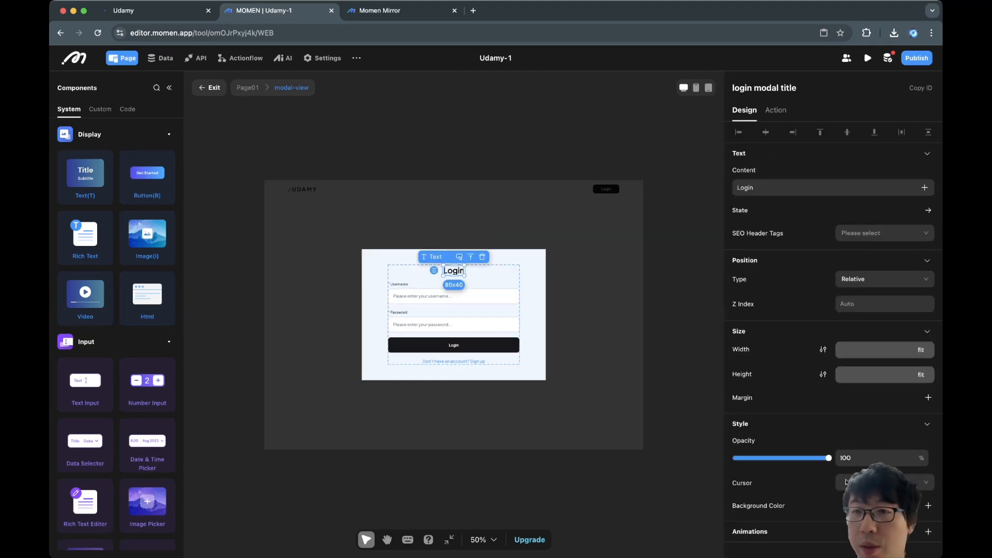
# Rename the copied title to 'signup modal title' and change its text from Login to 'Sign up'.
pyautogui.click(752, 89)
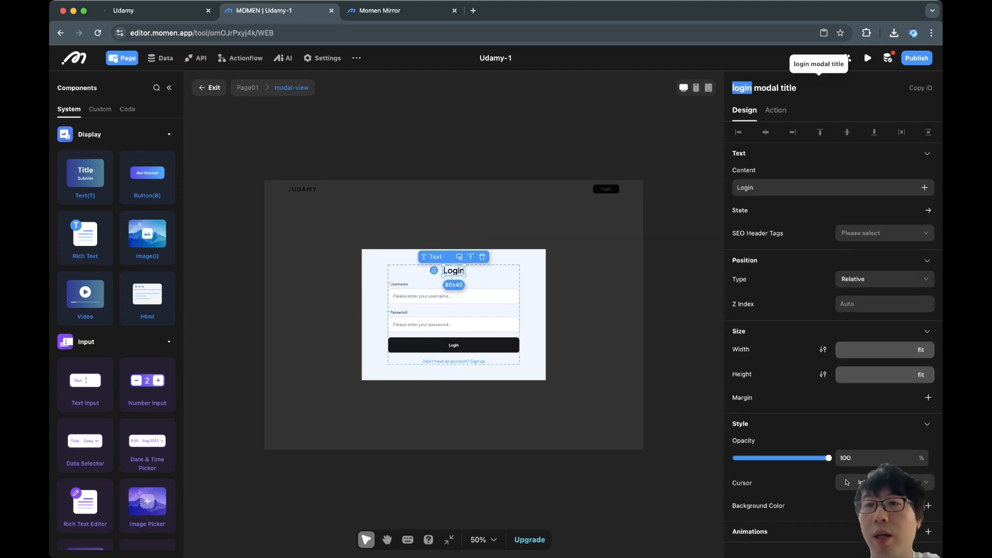
pyautogui.write('signup')
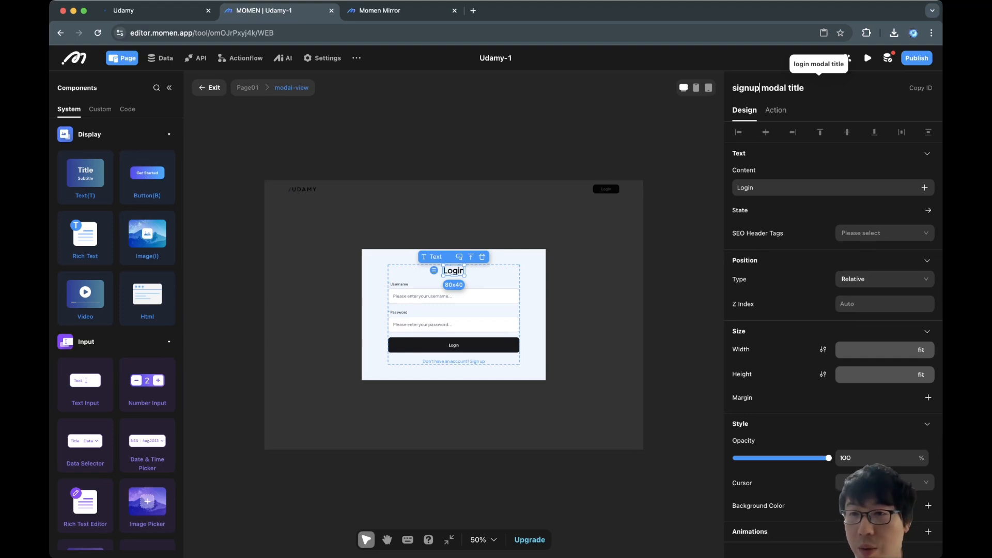
pyautogui.doubleClick(754, 187)
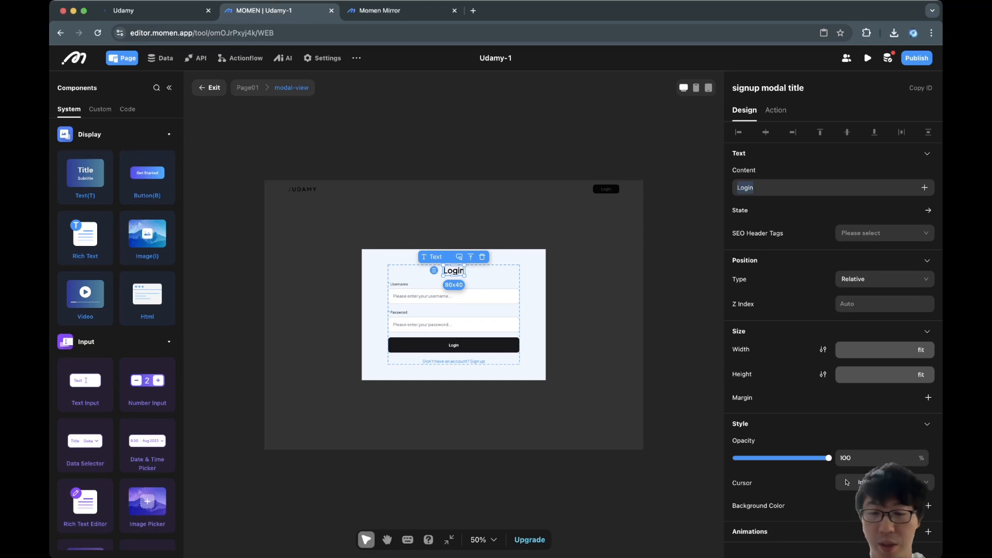
pyautogui.write('Sign up')
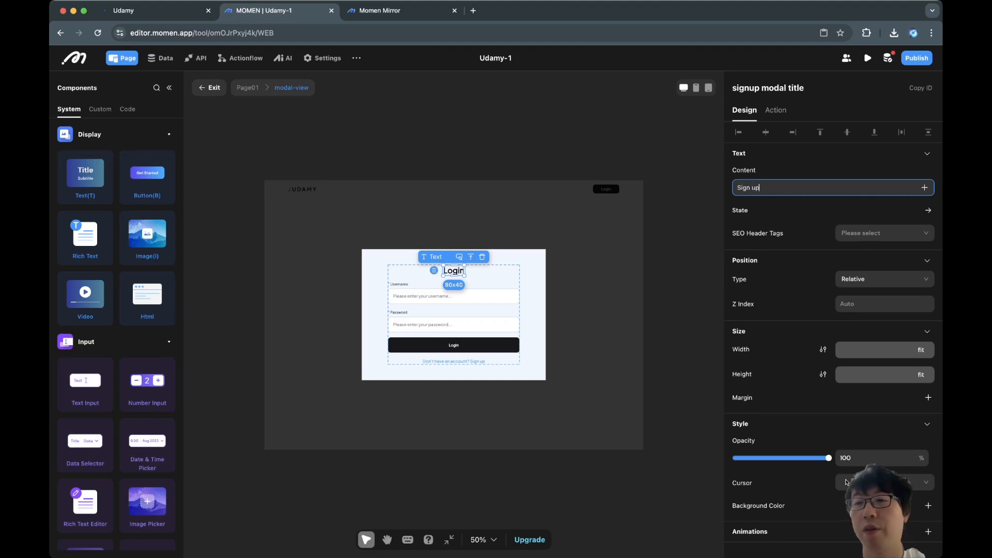
pyautogui.press('Return')
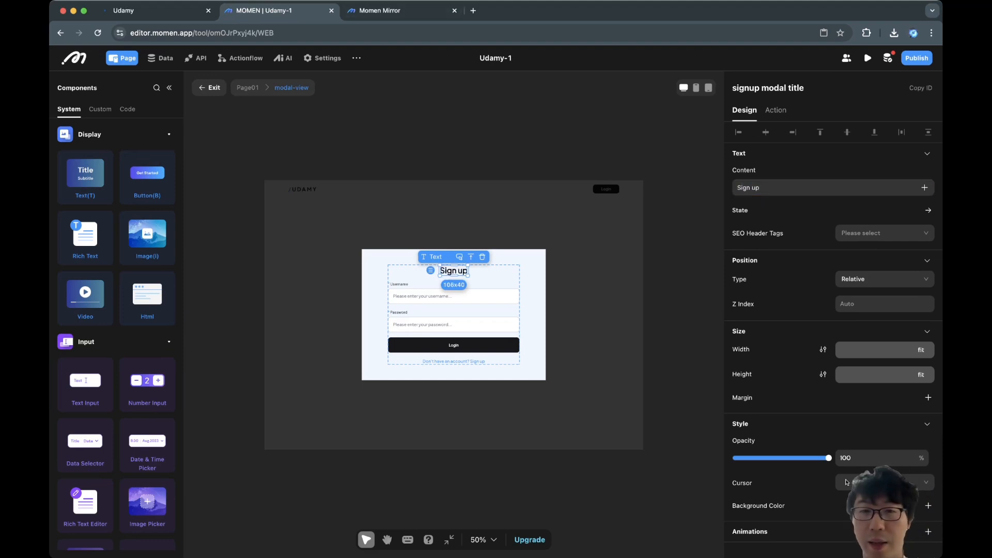
pyautogui.click(454, 293)
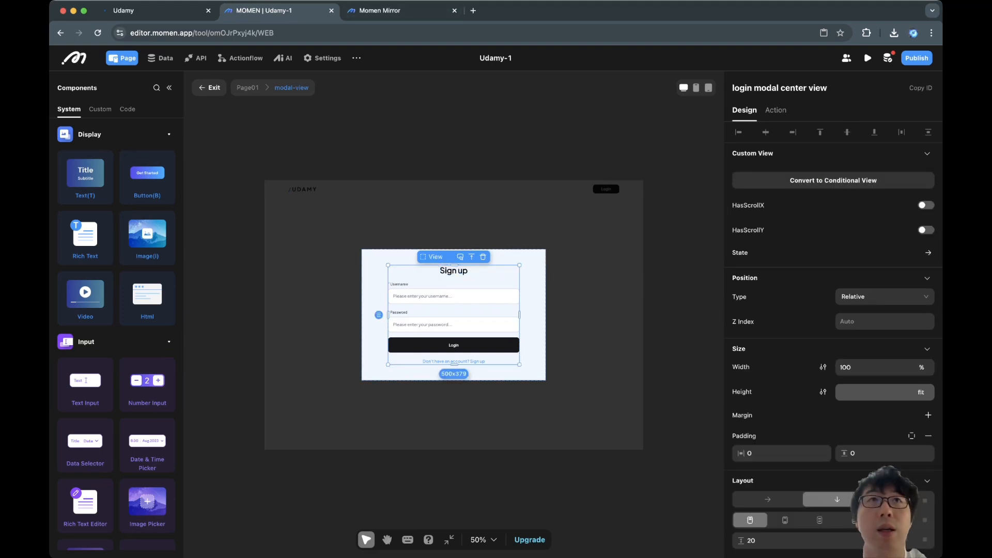
# Inspect how the username label box and input are grouped in the Signup modal.
pyautogui.scroll(10, 401, 278)
pyautogui.hscroll(1, 400, 278)
pyautogui.scroll(-1, 400, 278)
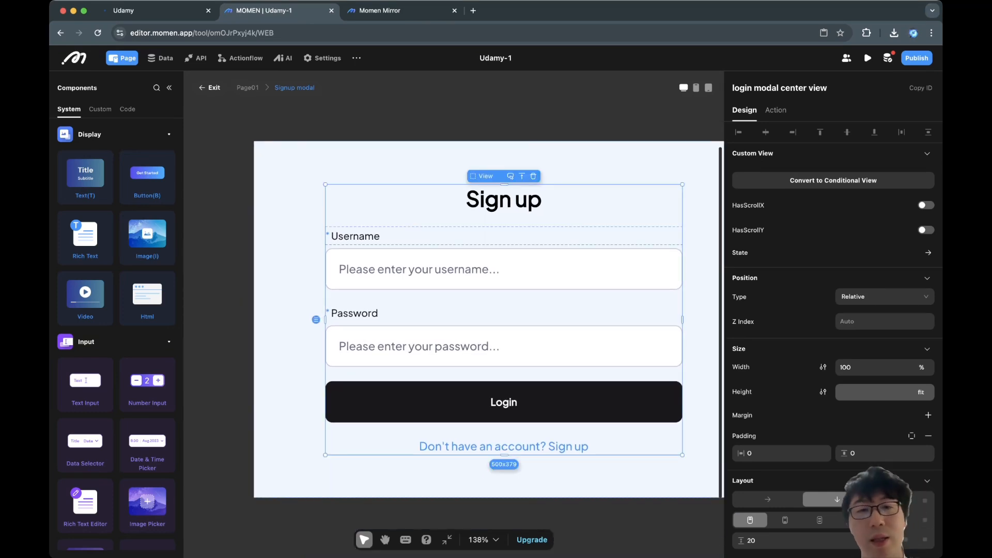
pyautogui.click(439, 270)
pyautogui.click(439, 236)
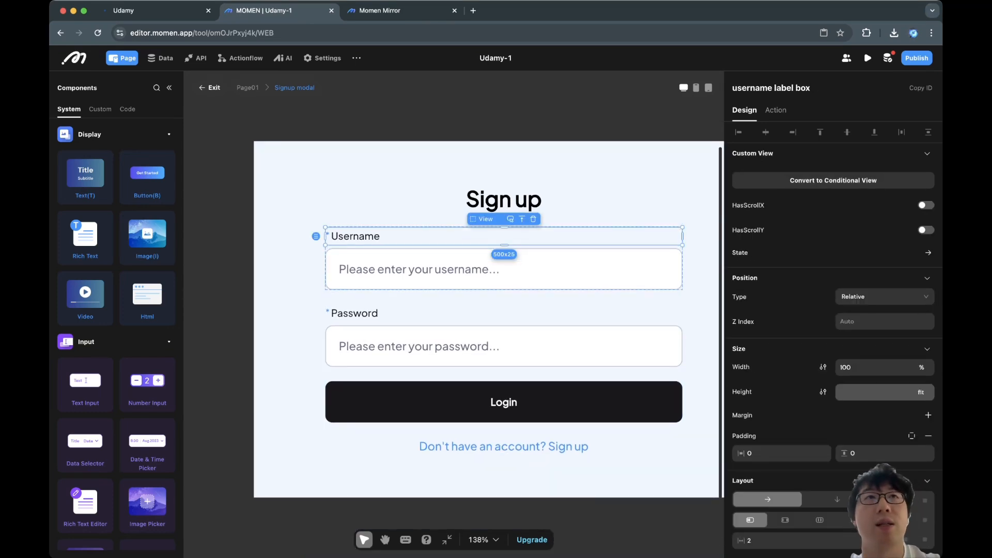
pyautogui.keyDown('shift'); pyautogui.click(439, 269); pyautogui.keyUp('shift')
pyautogui.hscroll(1, 440, 269)
pyautogui.scroll(1, 440, 269)
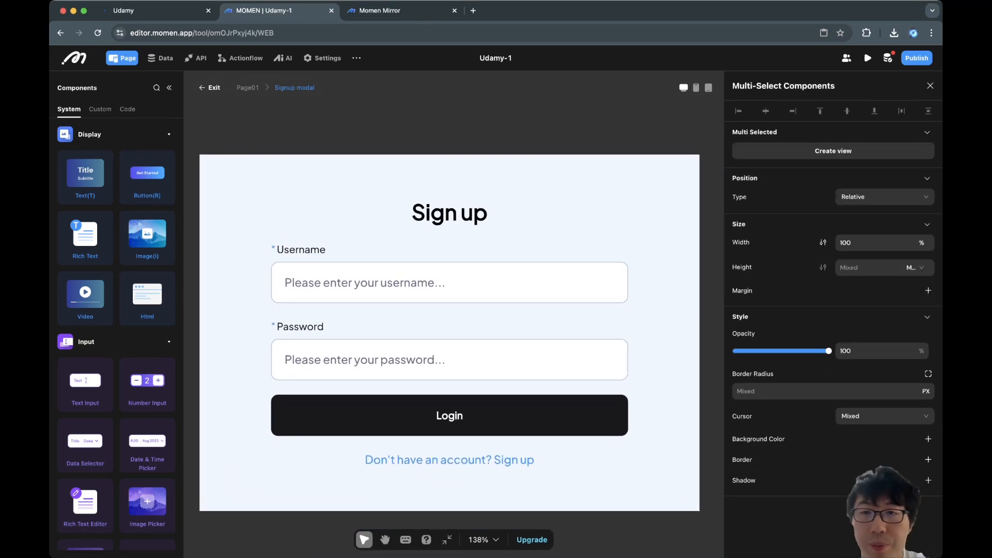
pyautogui.click(235, 269)
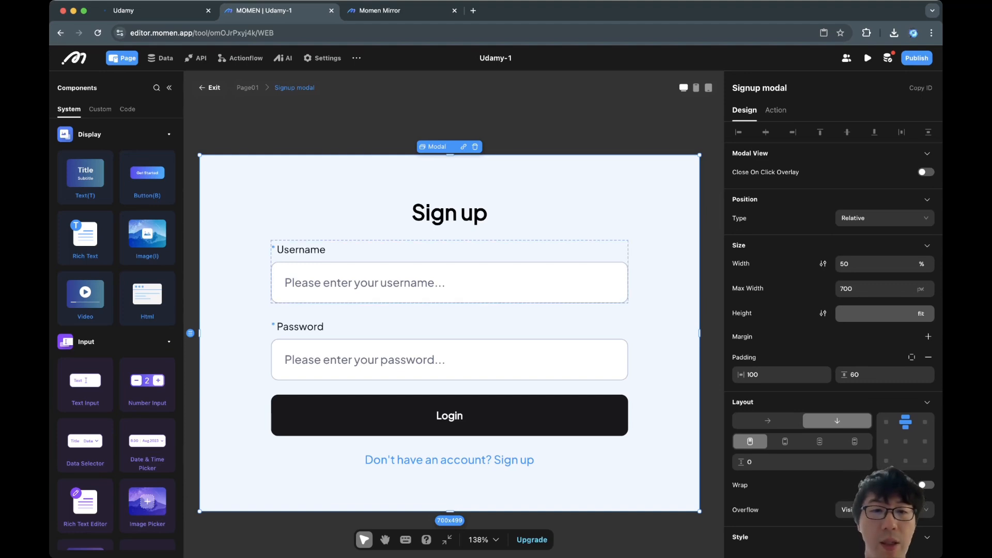
# Wrap the password label box and password input together in a new view.
pyautogui.click(300, 326)
pyautogui.click(413, 327)
pyautogui.keyDown('shift'); pyautogui.click(413, 360); pyautogui.keyUp('shift')
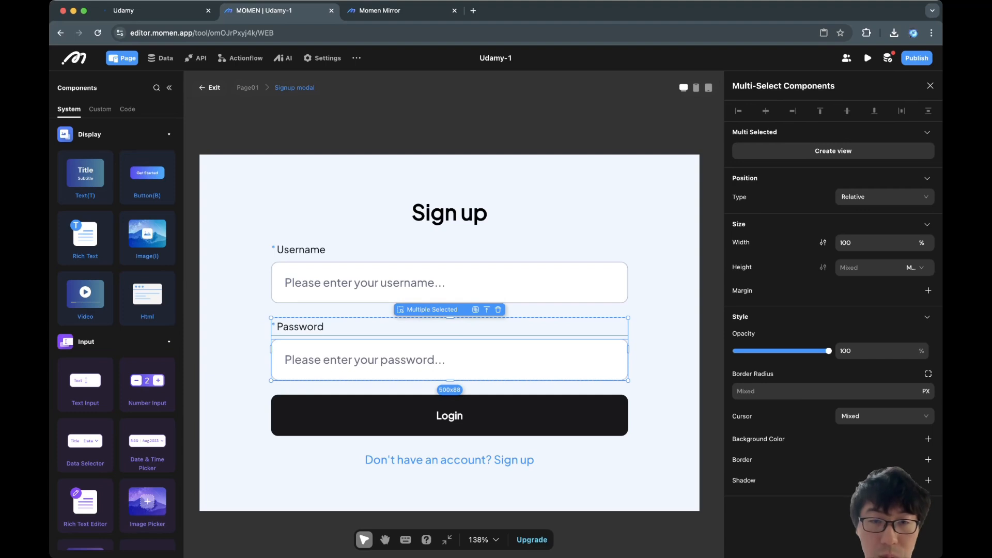
pyautogui.click(413, 337)
pyautogui.click(413, 359)
pyautogui.click(414, 337)
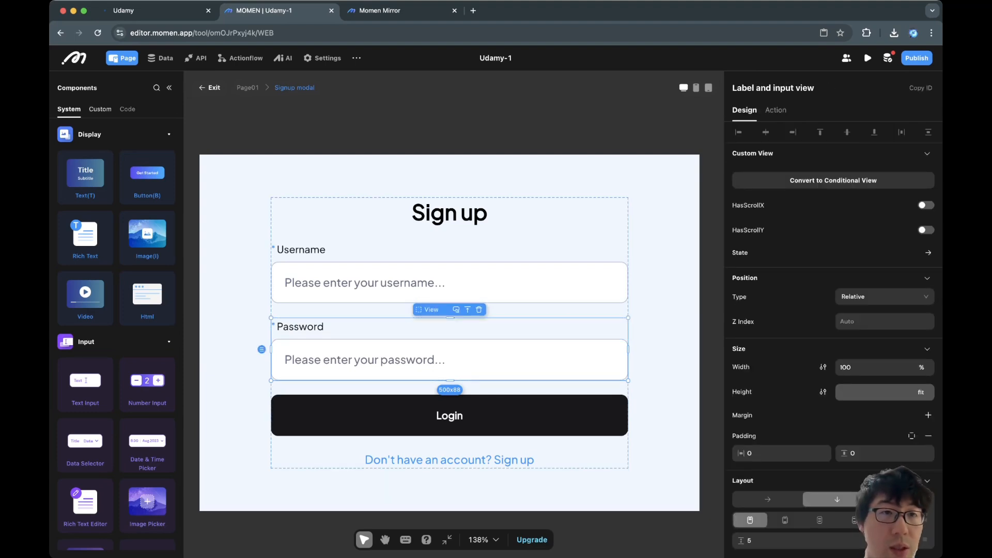
pyautogui.click(169, 87)
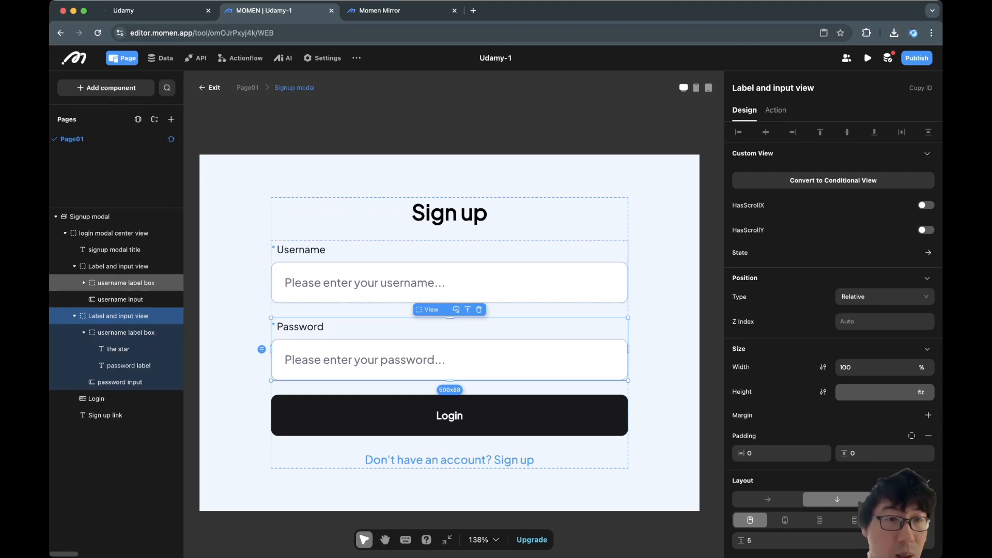
# Rename the containers to signup modal center view, Username Label and input view, and Password Label and input view.
pyautogui.click(114, 233)
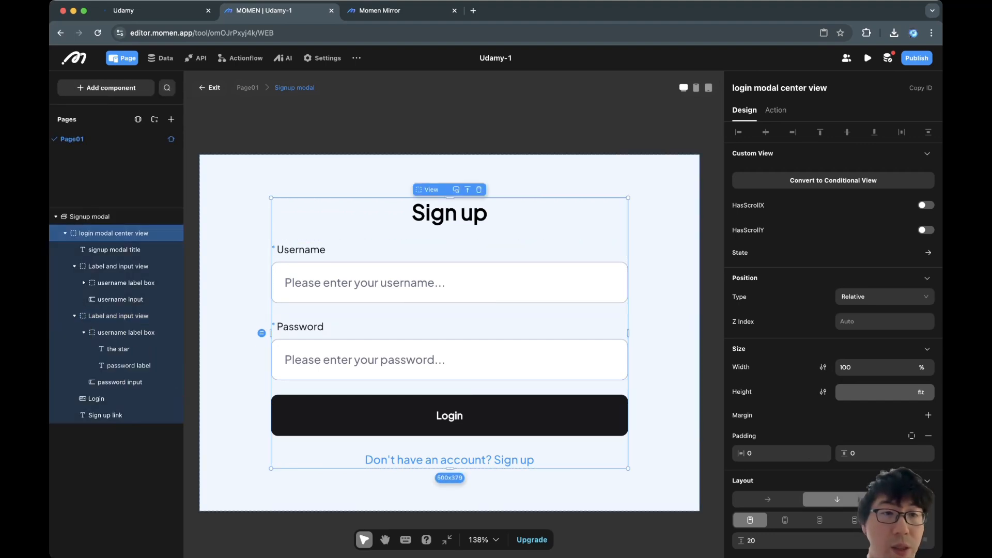
pyautogui.doubleClick(742, 88)
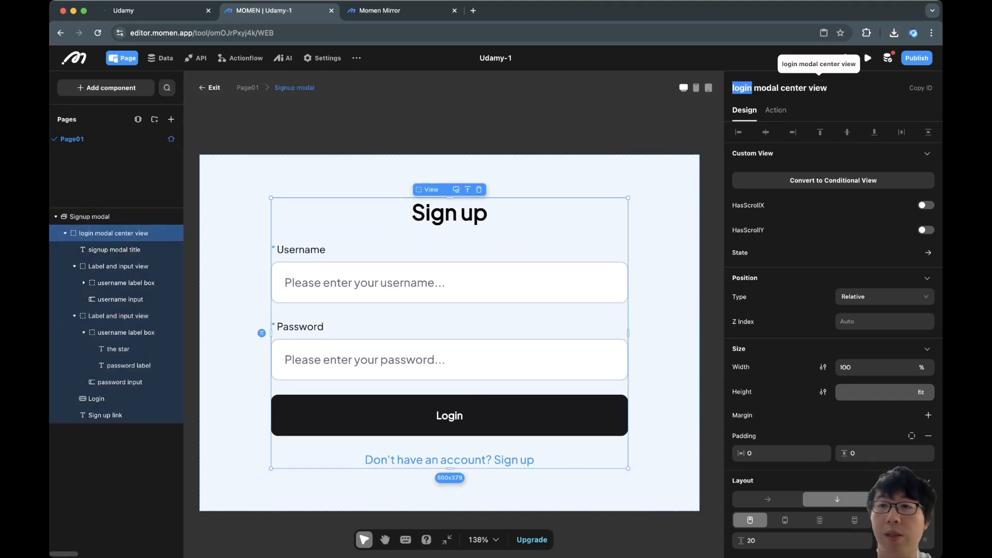
pyautogui.write('signup')
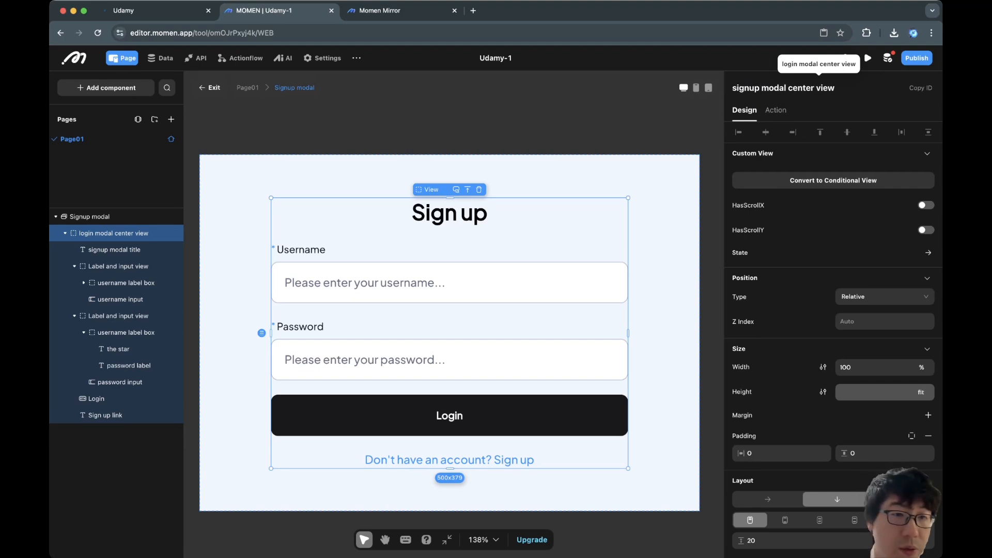
pyautogui.click(118, 266)
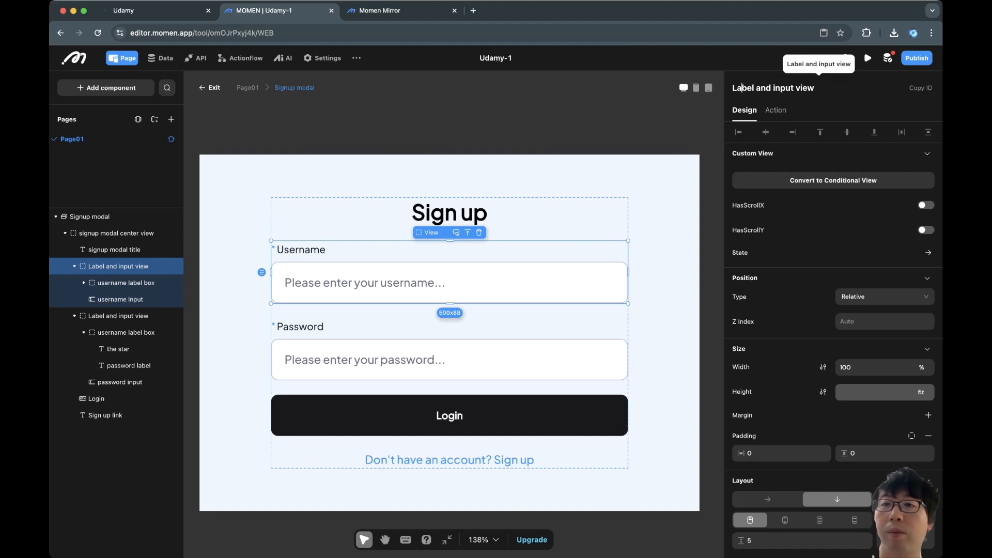
pyautogui.write('User')
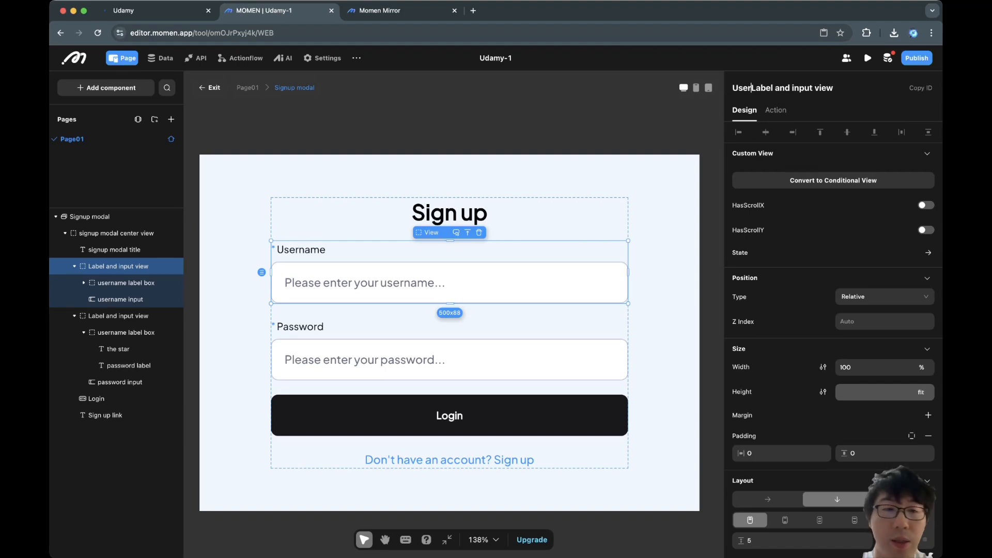
pyautogui.click(118, 315)
pyautogui.click(785, 88)
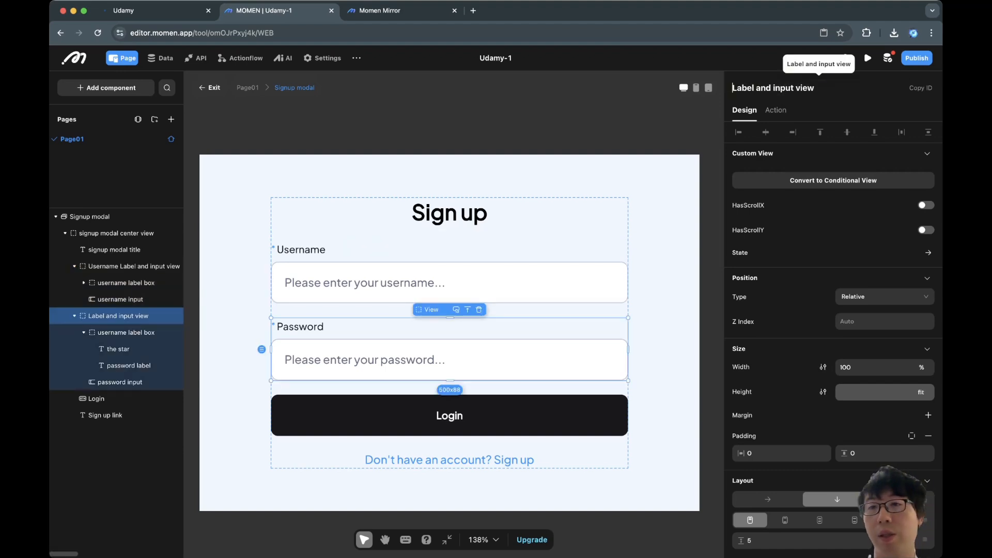
pyautogui.write('Password')
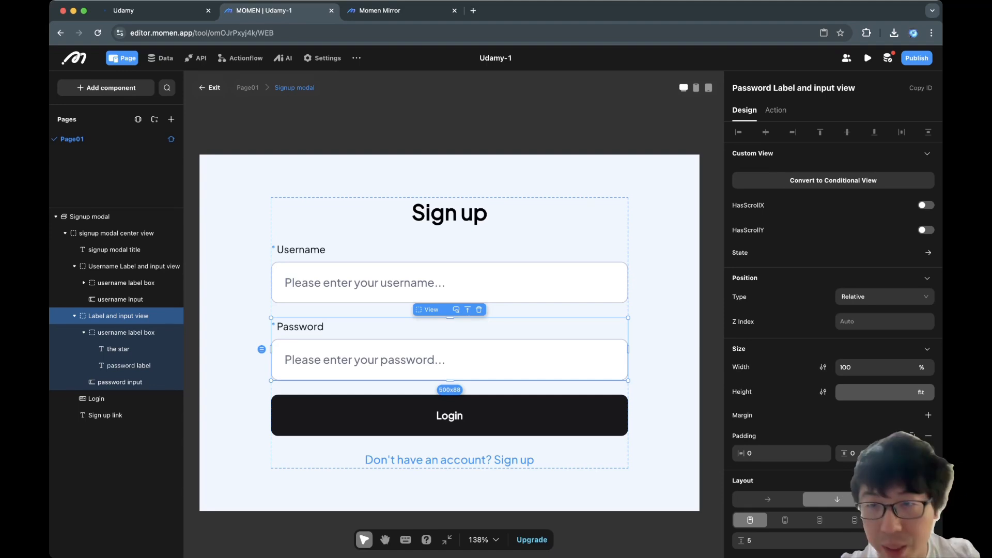
pyautogui.click(89, 217)
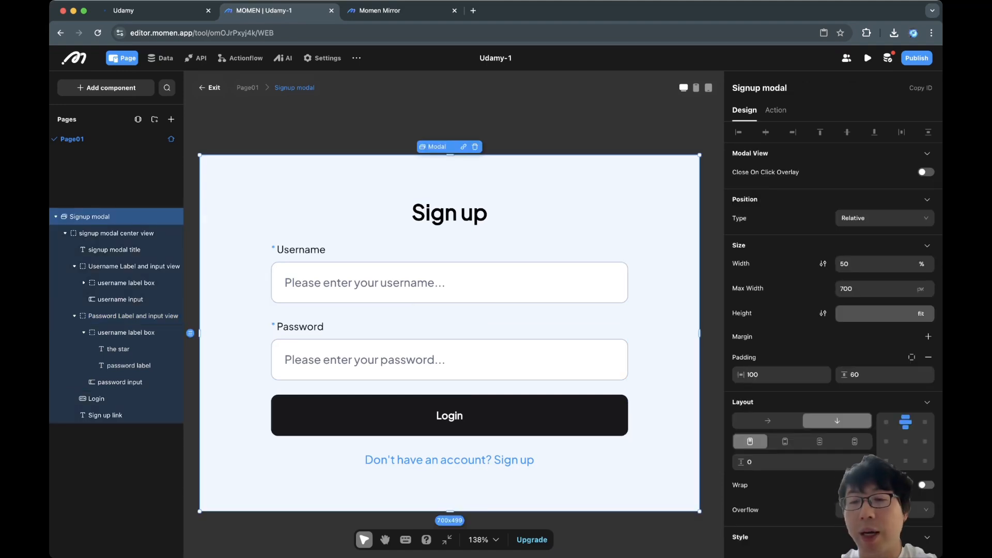
# Change the Signup modal's background colour from EEF7FF to white FFFFFF.
pyautogui.scroll(-5, 833, 336)
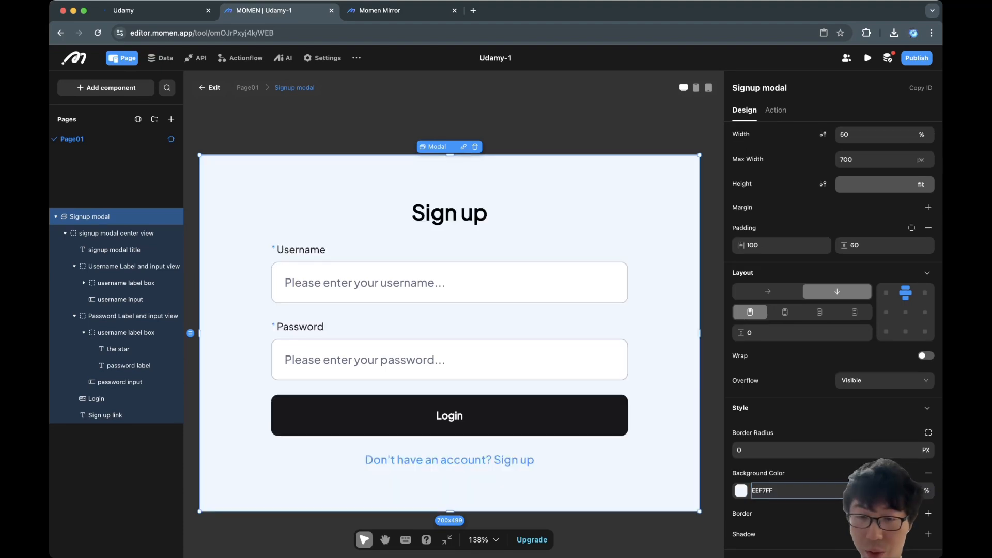
pyautogui.click(741, 491)
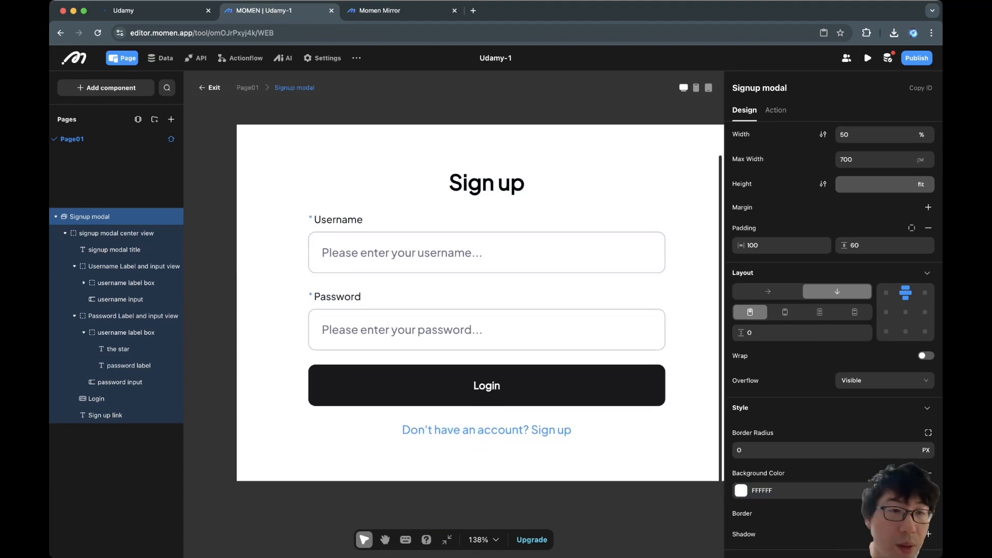
pyautogui.scroll(-1, 479, 302)
pyautogui.click(120, 300)
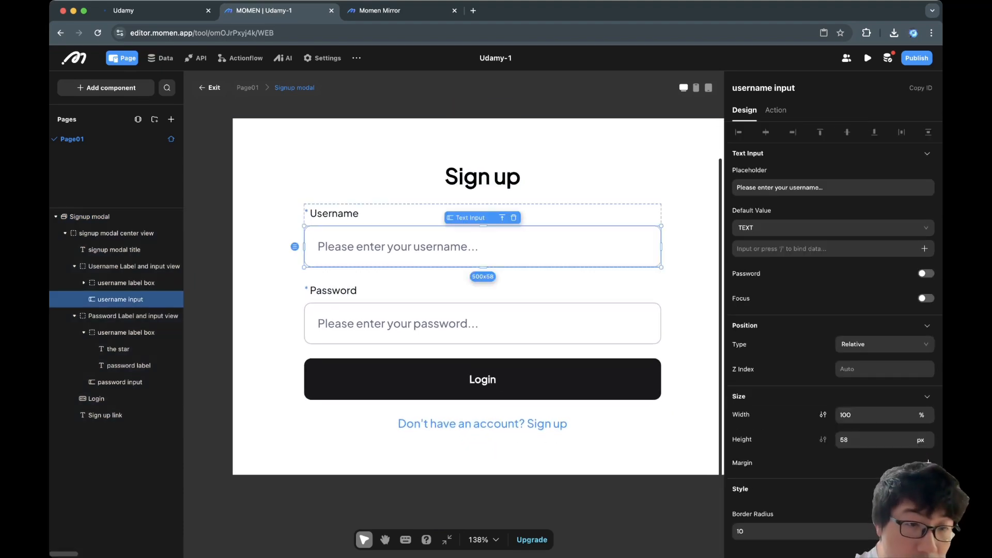
pyautogui.click(133, 316)
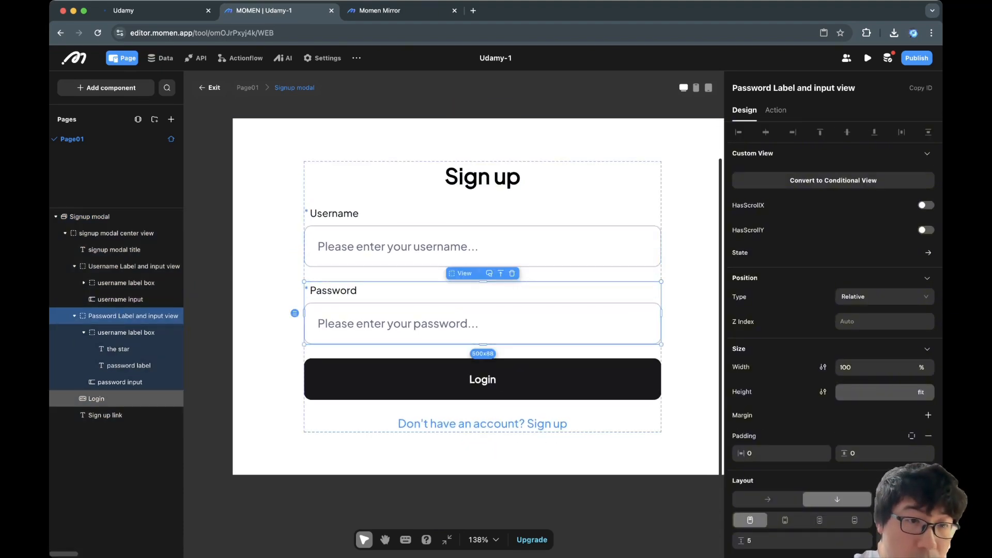
pyautogui.click(134, 266)
pyautogui.click(116, 234)
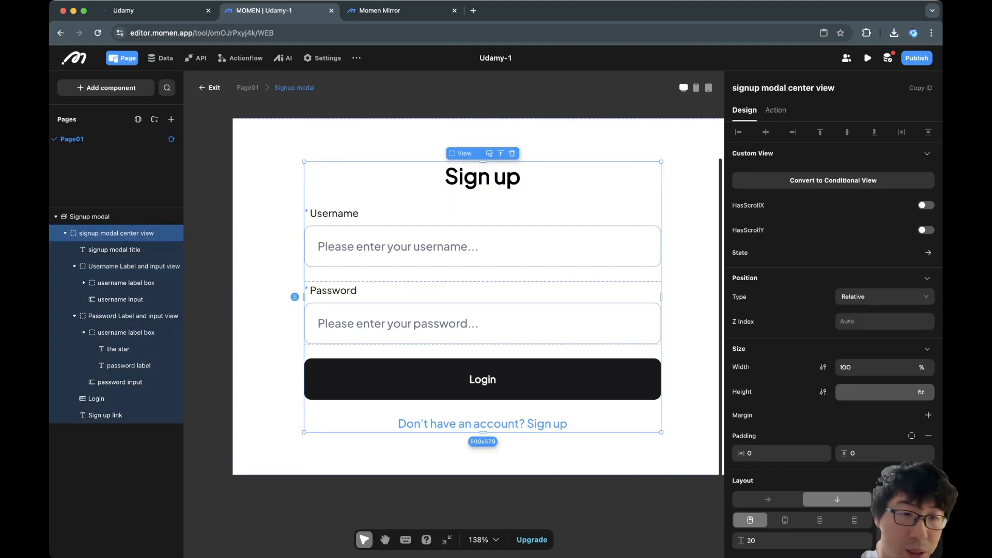
pyautogui.click(133, 316)
# Duplicate the Password Label and input view to create a second password row.
pyautogui.rightClick(142, 318)
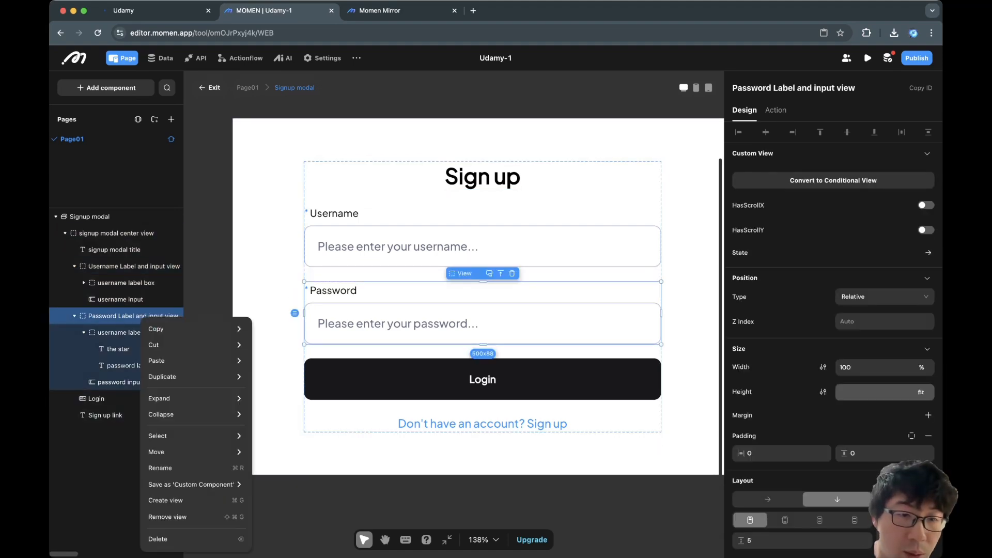
pyautogui.moveTo(175, 377)
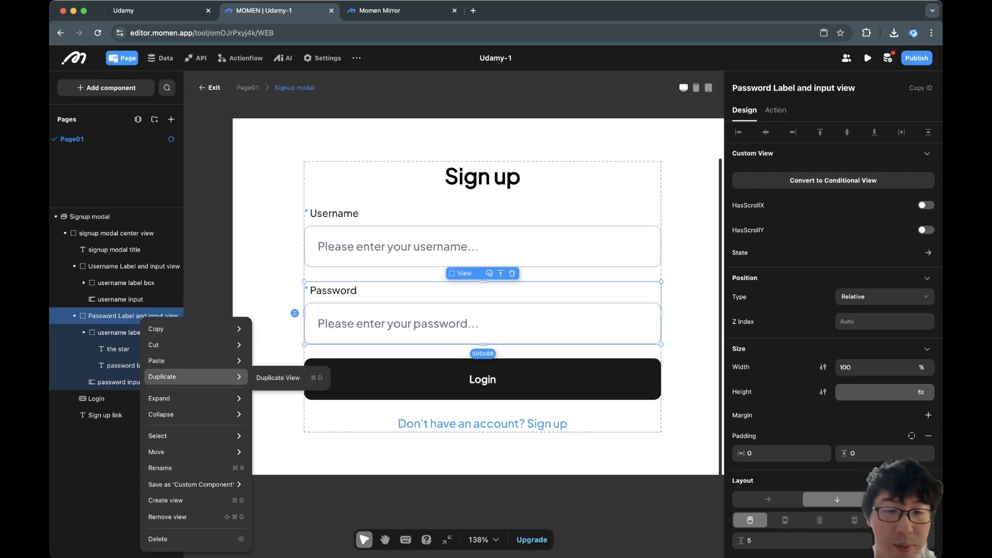
pyautogui.click(278, 378)
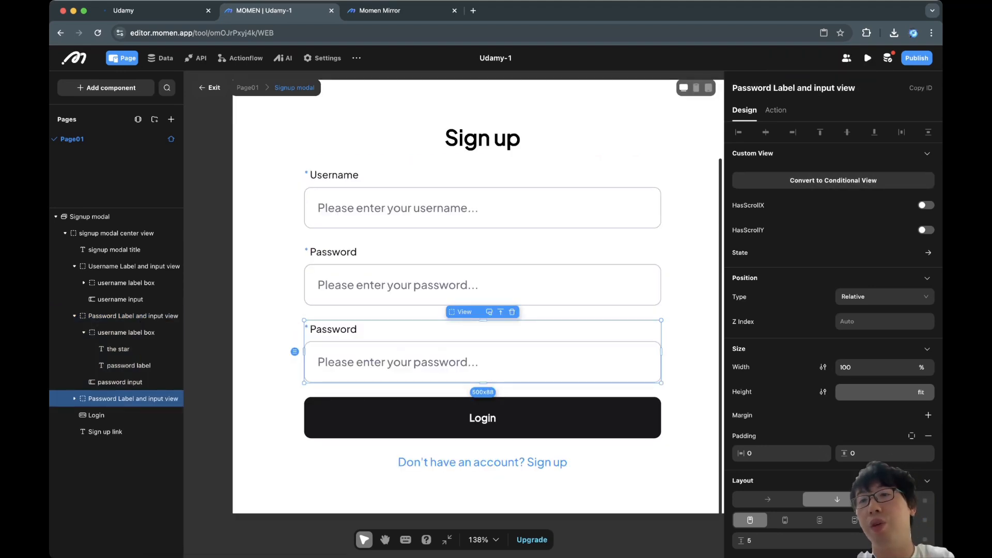
pyautogui.write('Retry')
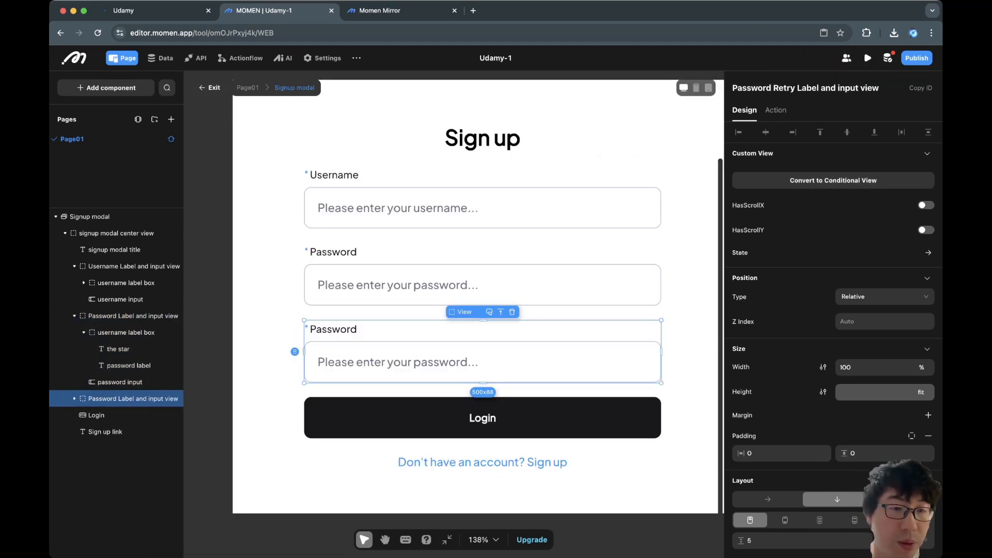
# Name the copy Password Reentry Label and input view, with placeholder 'Please re-enter your password...'.
pyautogui.click(74, 399)
pyautogui.click(120, 431)
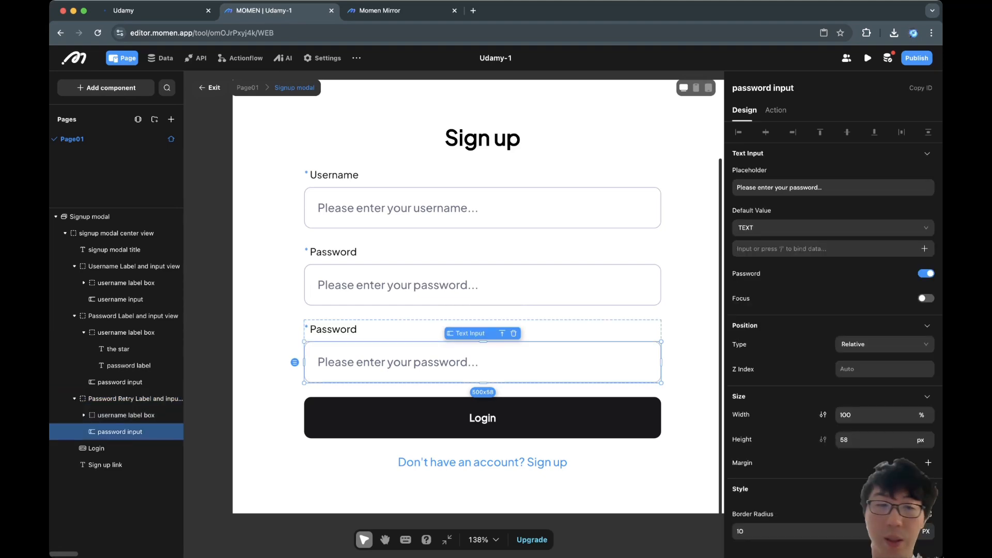
pyautogui.write('re-')
pyautogui.click(774, 88)
pyautogui.write('reentry')
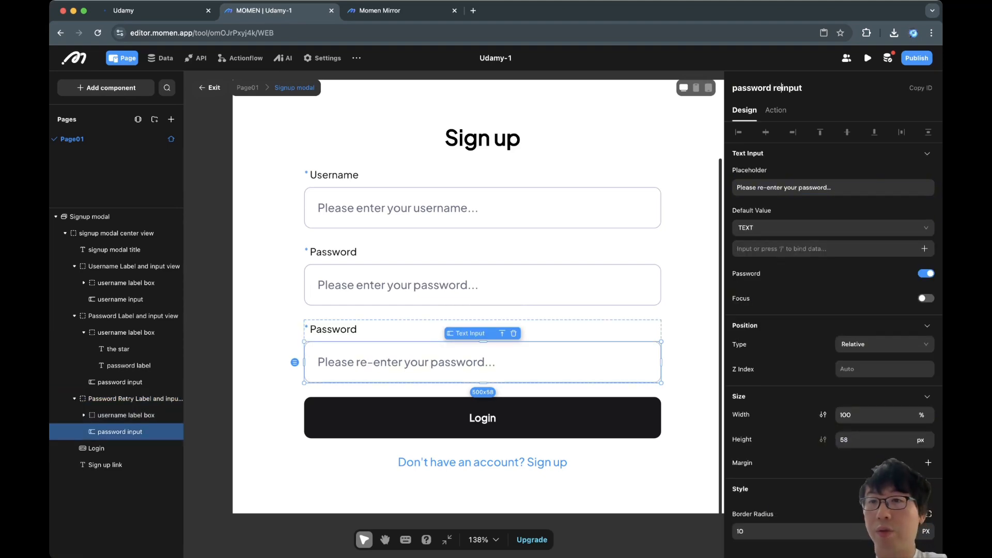
pyautogui.click(126, 415)
pyautogui.click(129, 398)
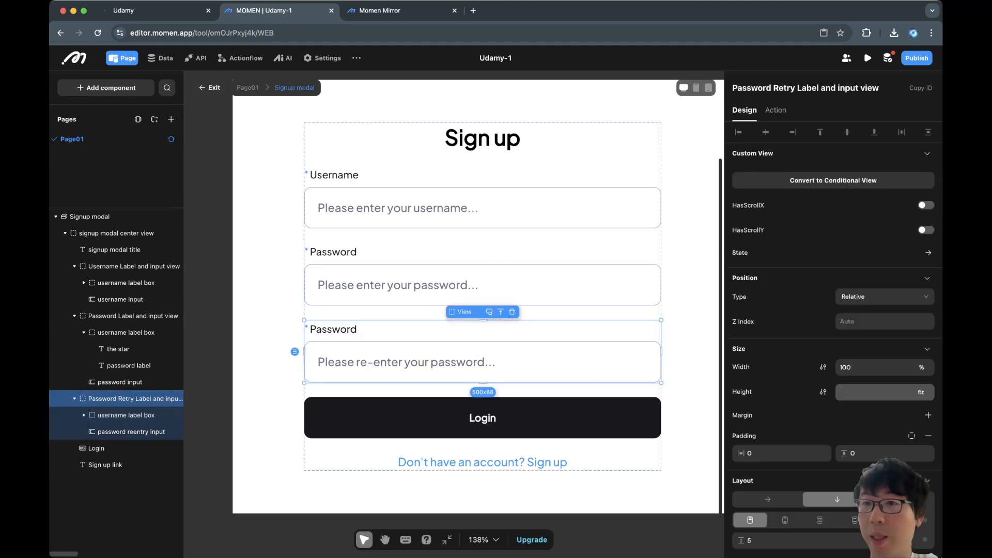
pyautogui.write('n')
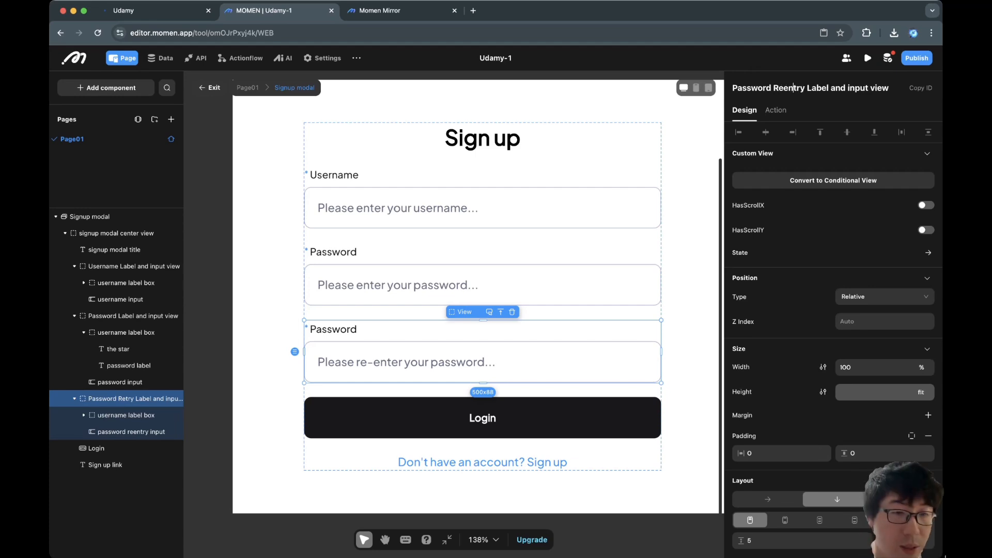
pyautogui.click(131, 431)
# Rename the two password label boxes, naming the original one 'password label box'.
pyautogui.click(126, 415)
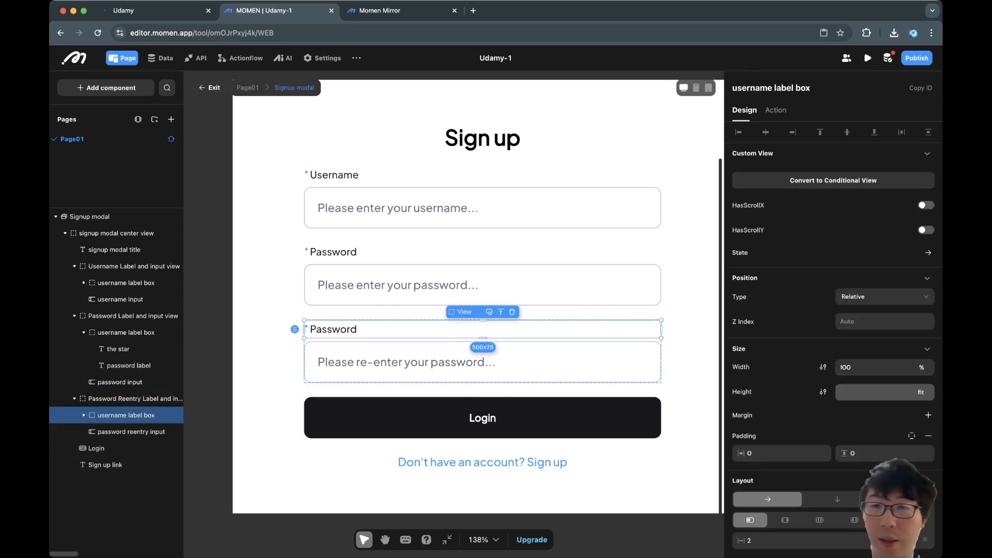
pyautogui.doubleClick(752, 88)
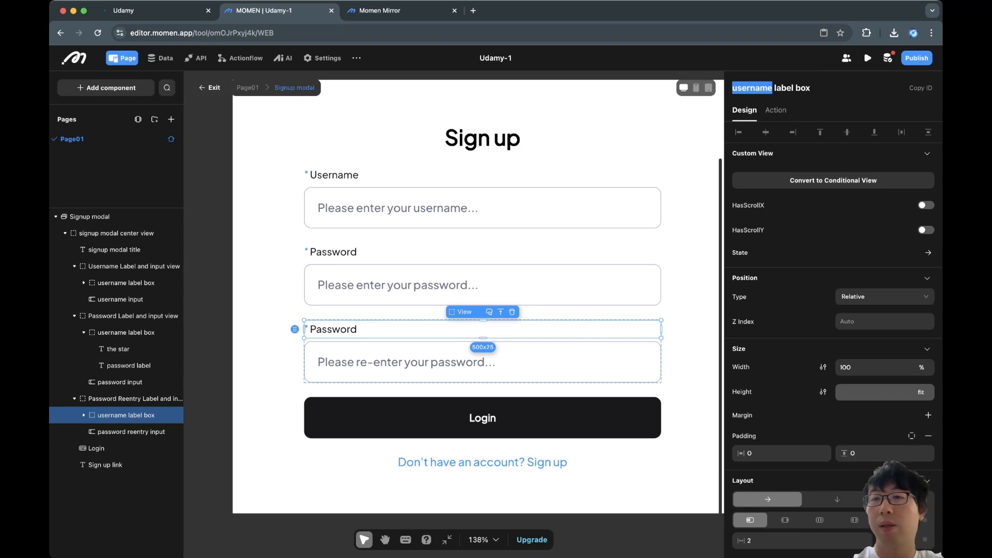
pyautogui.write('password re')
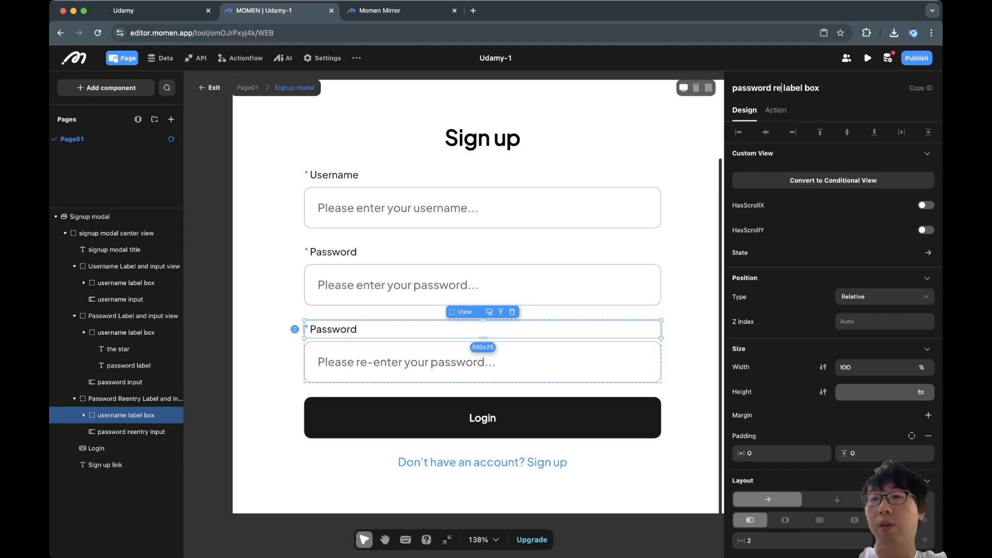
pyautogui.write('entry')
pyautogui.press('super+shift+Left')
pyautogui.press('super+c')
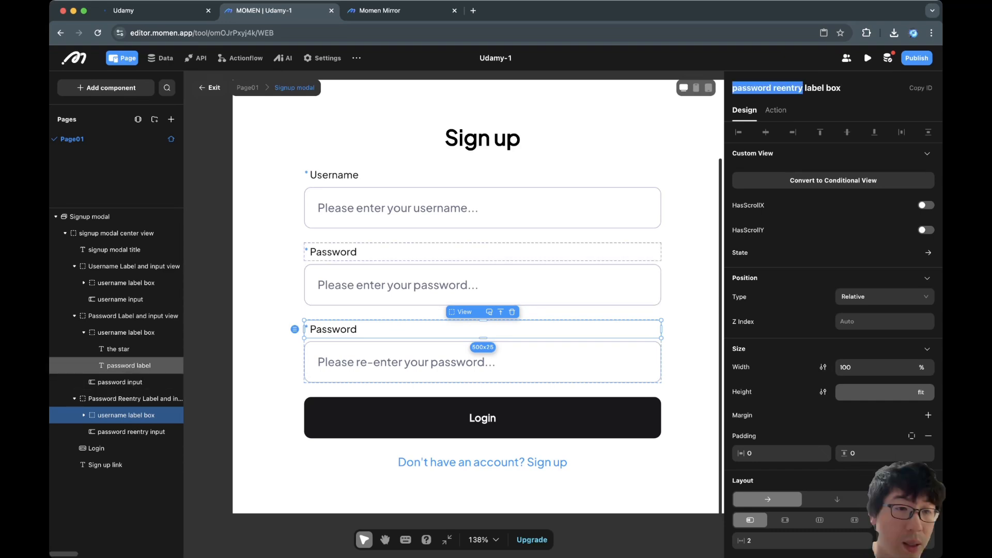
pyautogui.click(126, 333)
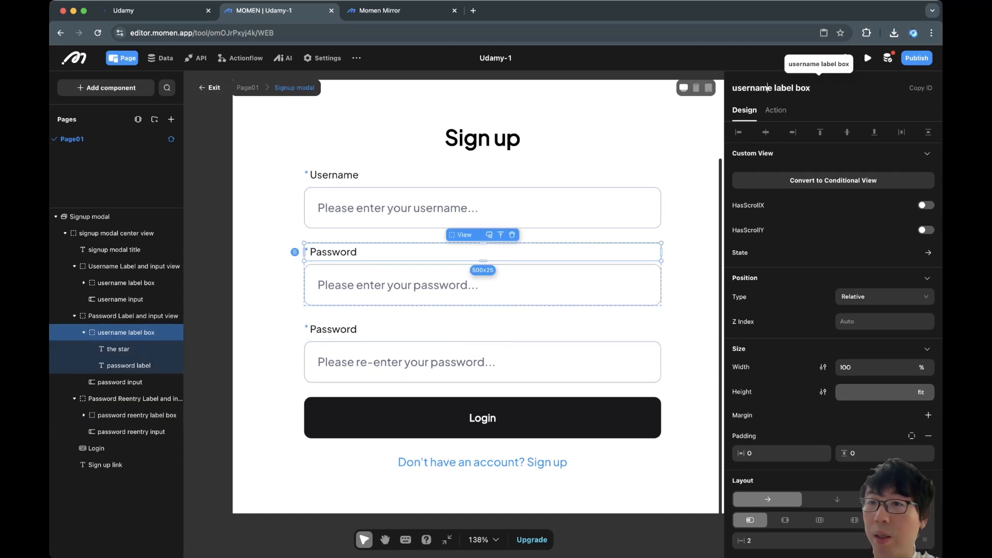
pyautogui.doubleClick(752, 88)
pyautogui.press('super+v')
pyautogui.press('BackSpace')
pyautogui.press('BackSpace')
pyautogui.press('BackSpace')
pyautogui.press('BackSpace')
pyautogui.press('BackSpace')
pyautogui.press('BackSpace')
pyautogui.press('BackSpace')
pyautogui.press('BackSpace')
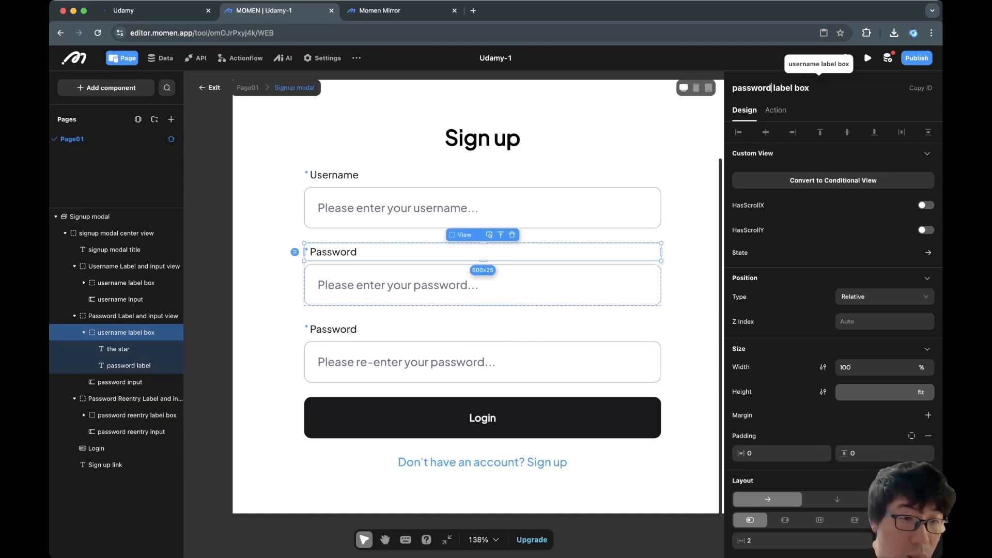
# Rename the re-entry section's password label layer to 'password reentry label'.
pyautogui.click(128, 365)
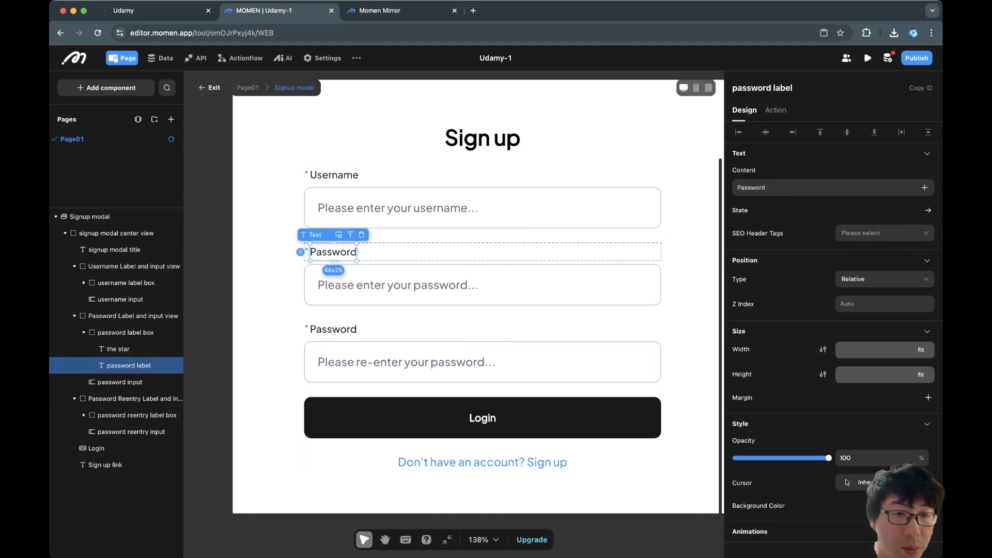
pyautogui.click(118, 349)
pyautogui.click(128, 365)
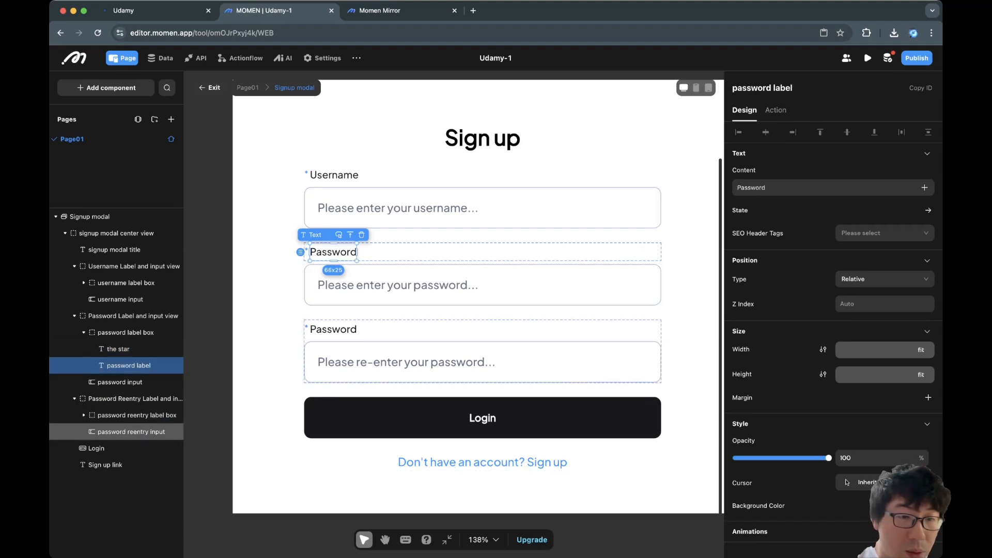
pyautogui.click(84, 414)
pyautogui.click(118, 432)
pyautogui.click(129, 448)
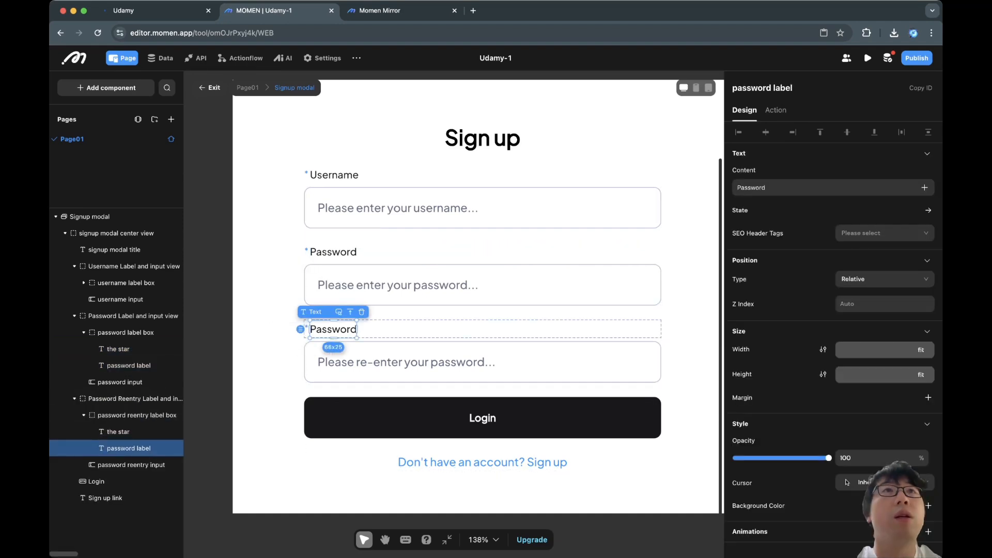
pyautogui.doubleClick(752, 88)
pyautogui.press('super+z')
pyautogui.click(766, 88)
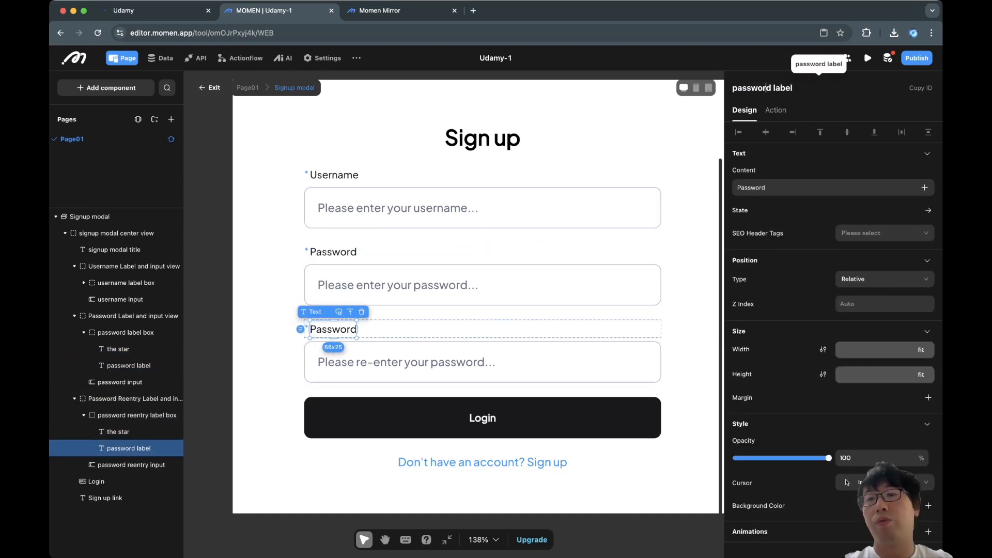
pyautogui.press('Right')
pyautogui.write('reentry')
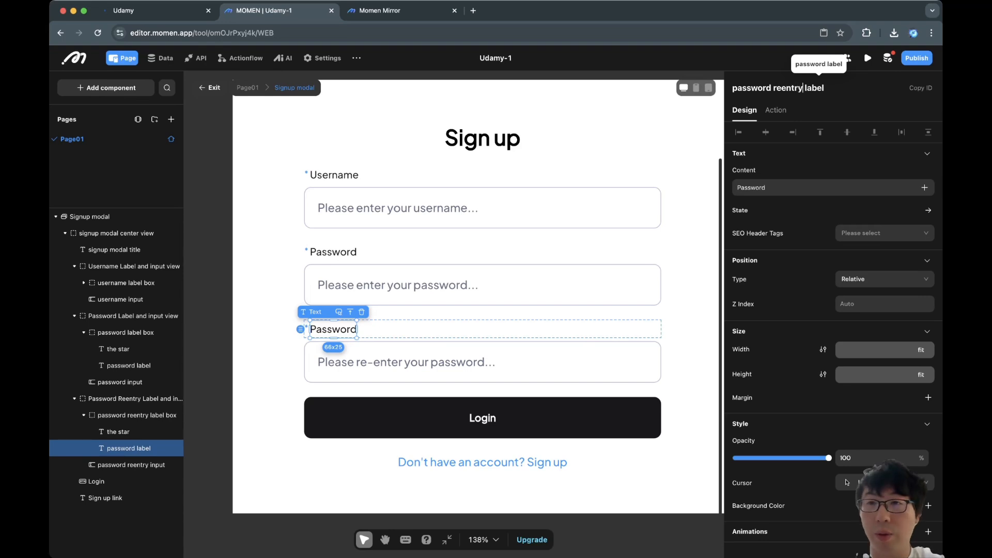
# Set the re-entry label's displayed text to 'Re-enter password'.
pyautogui.doubleClick(754, 188)
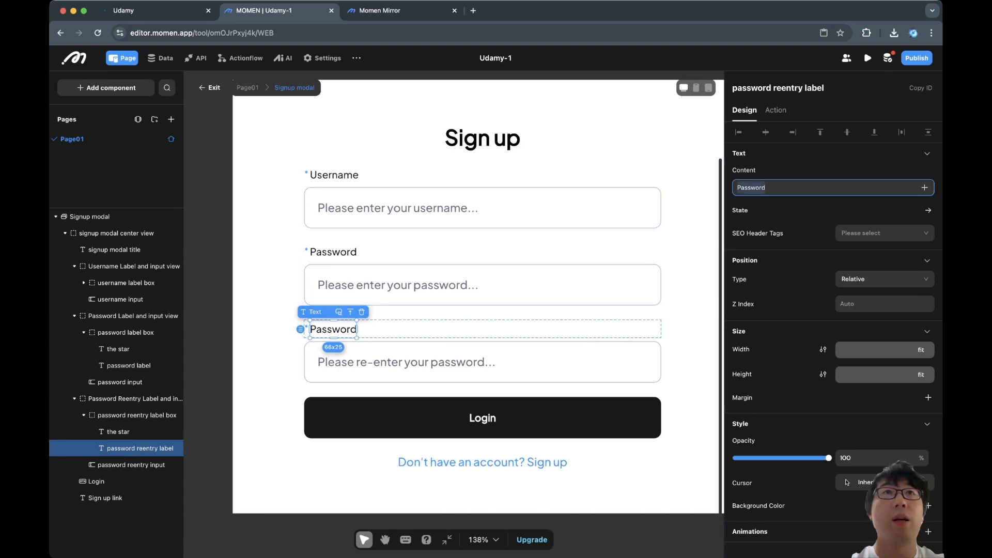
pyautogui.write('Re-enter password')
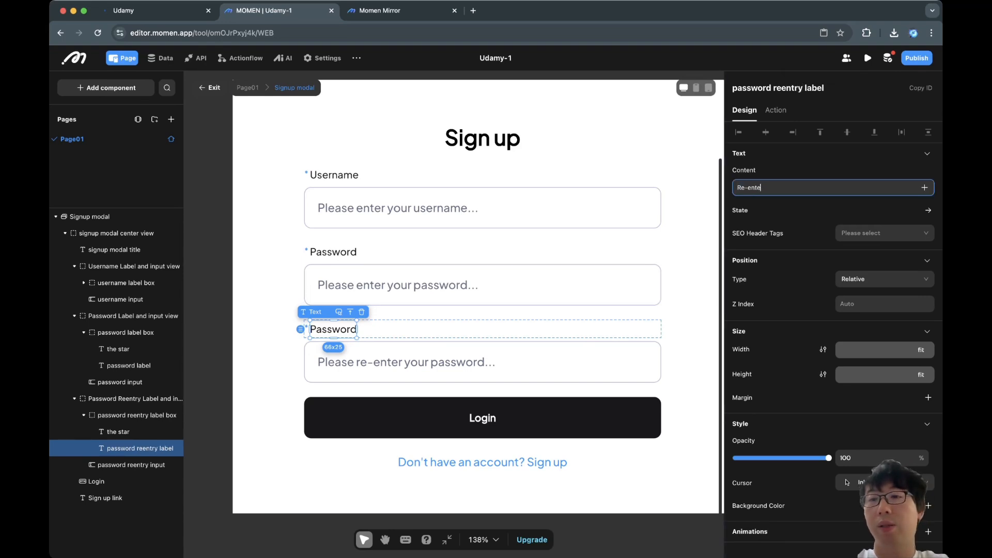
pyautogui.press('Return')
pyautogui.click(482, 362)
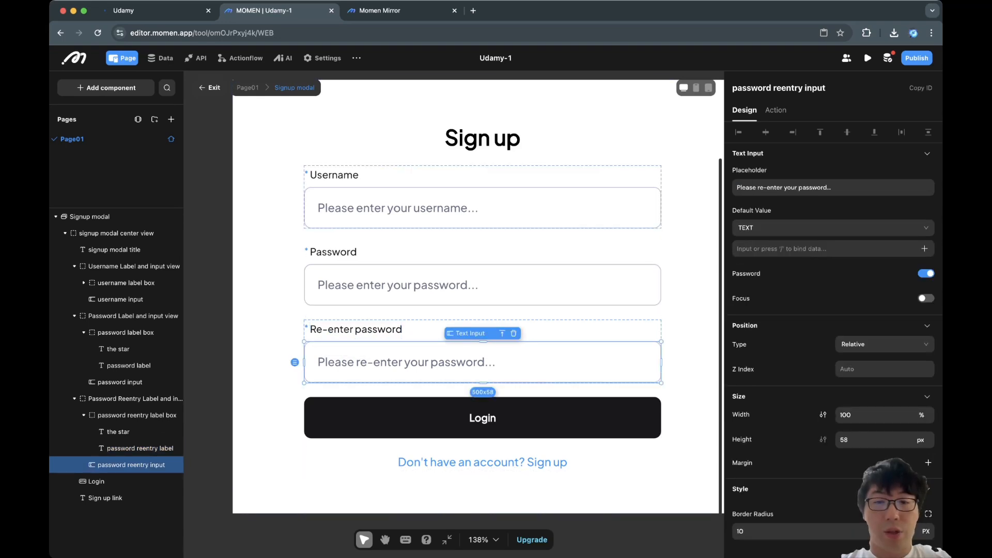
# Rename the Login button layer to 'Sign up' and delete the 'Don't have an account? Sign up' link.
pyautogui.click(482, 418)
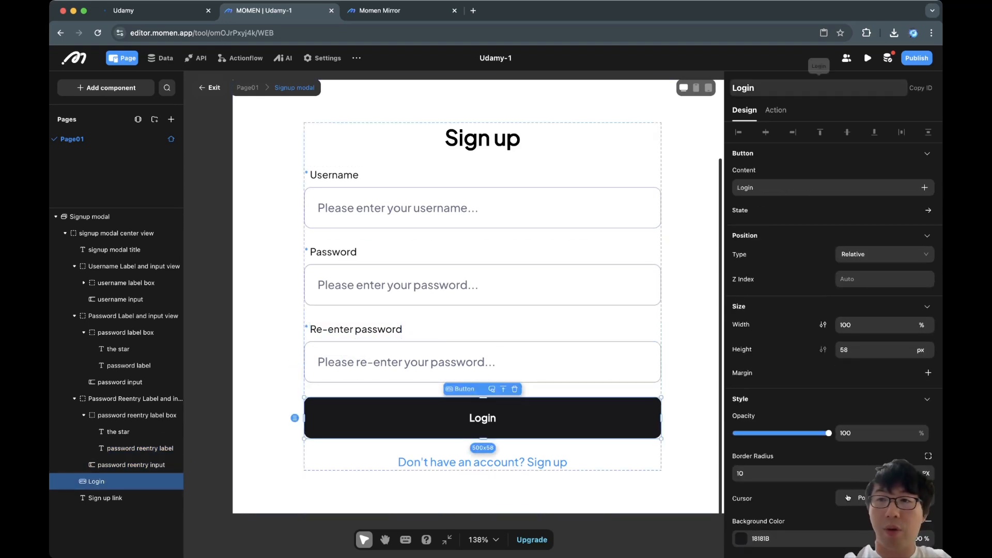
pyautogui.doubleClick(743, 87)
pyautogui.write('Sign up')
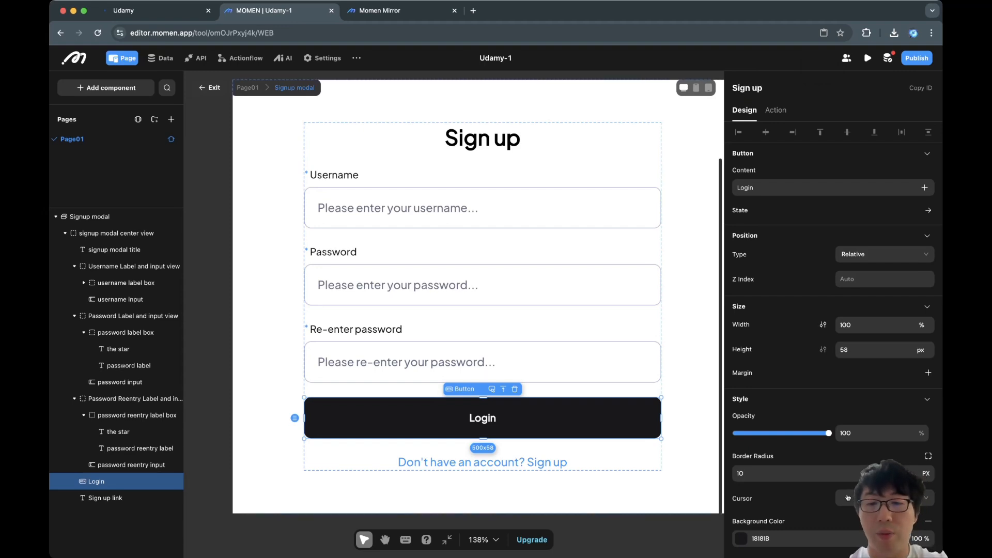
pyautogui.click(483, 462)
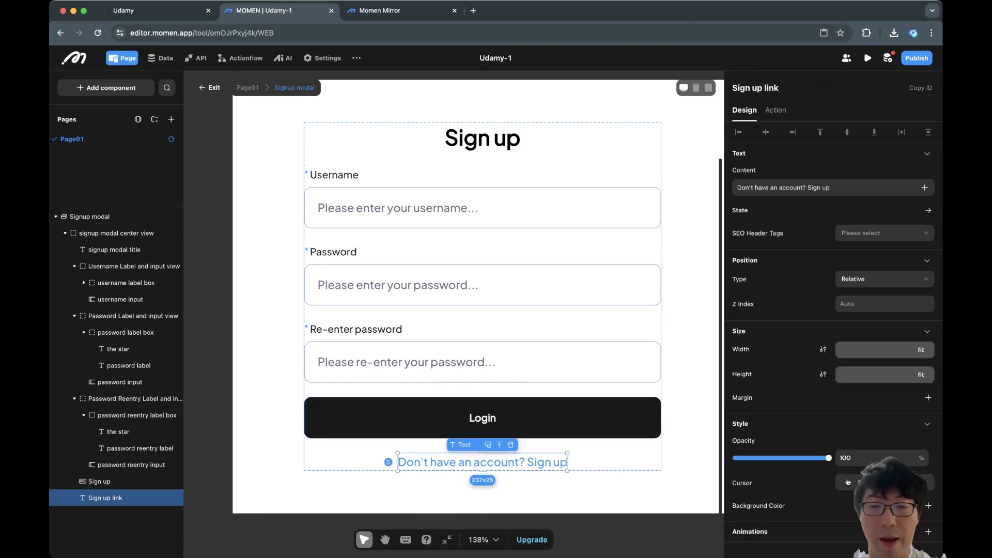
pyautogui.press('Delete')
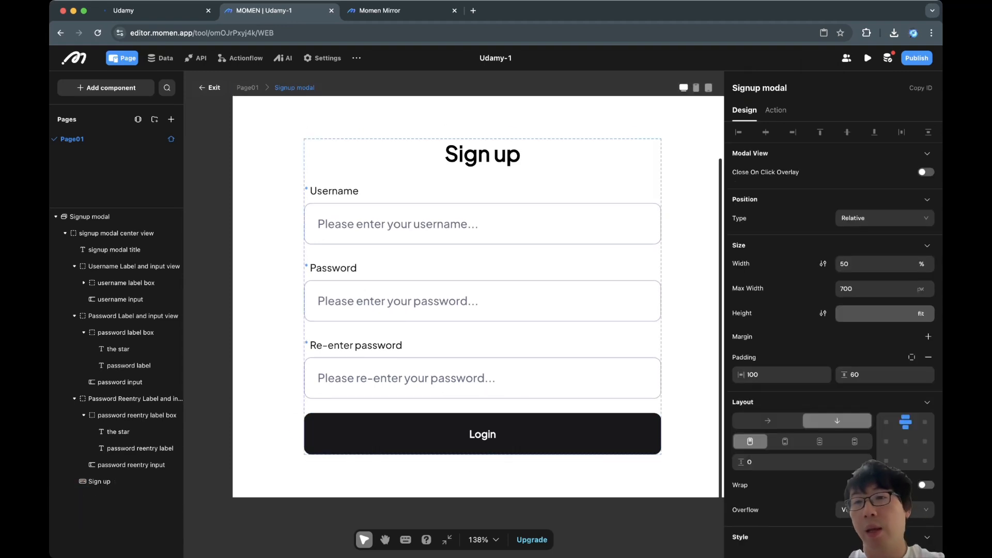
# Clear the Sign up button's old 'Login' caption.
pyautogui.click(483, 434)
pyautogui.click(775, 188)
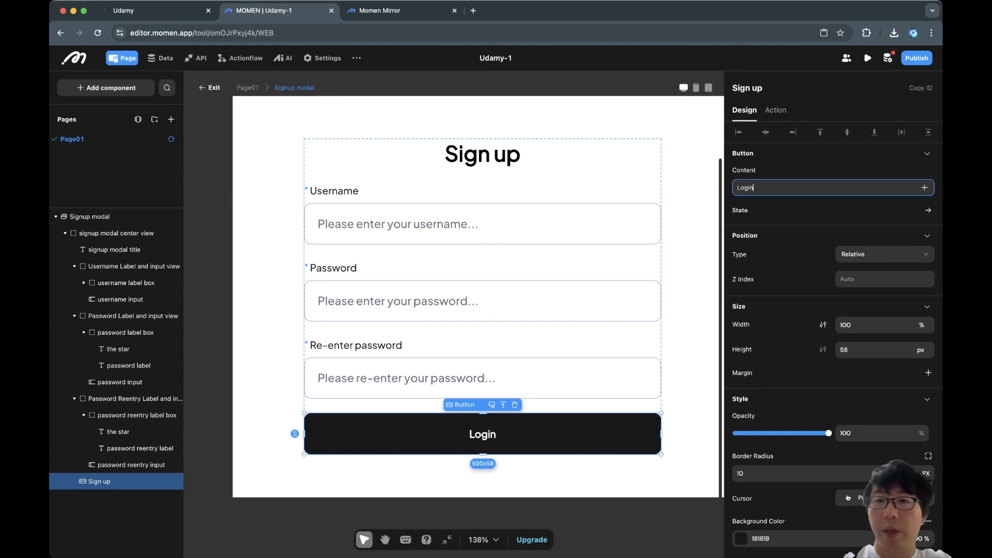
pyautogui.press('super+a')
pyautogui.press('BackSpace')
# Caption the button 'Sign up' and replace its Username Login click action with Username Register.
pyautogui.write('Sign up')
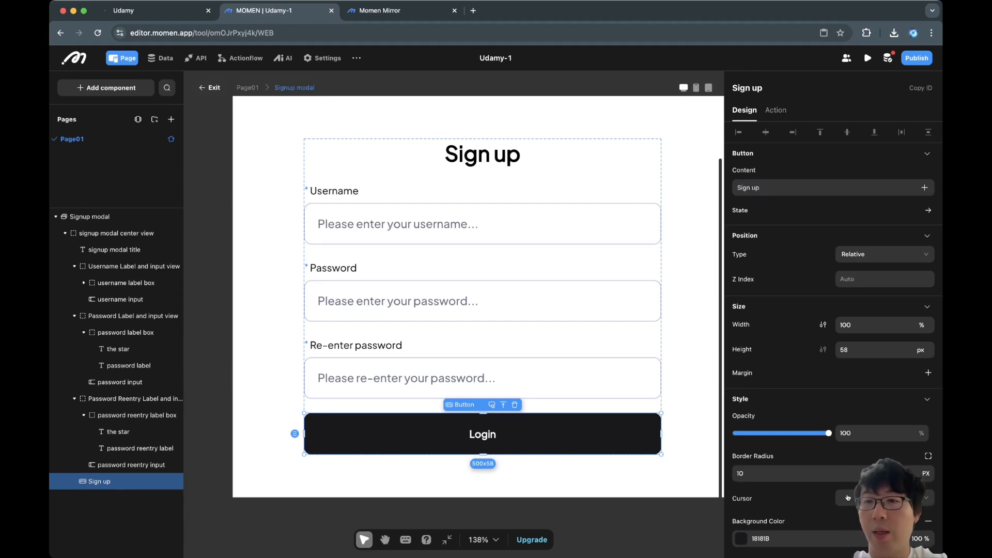
pyautogui.click(775, 110)
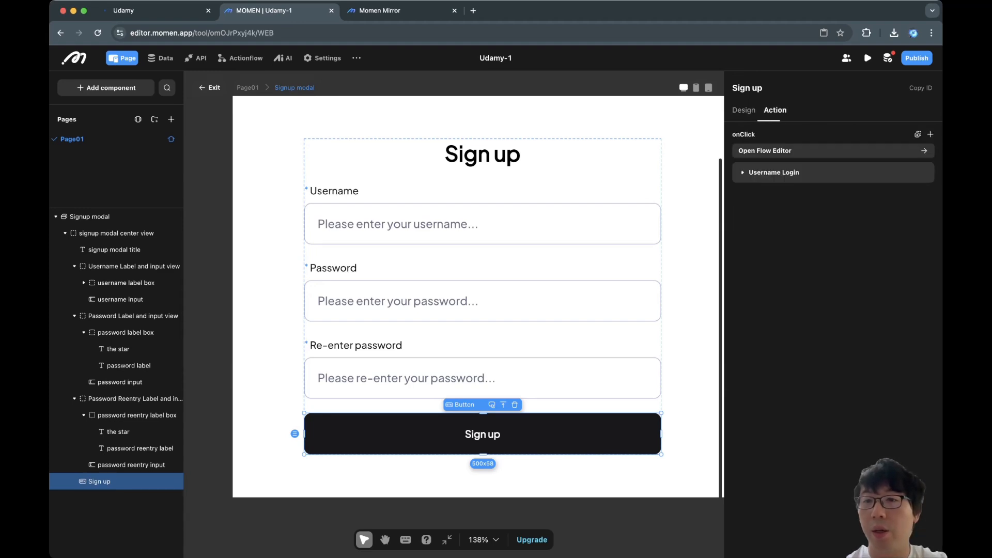
pyautogui.click(922, 172)
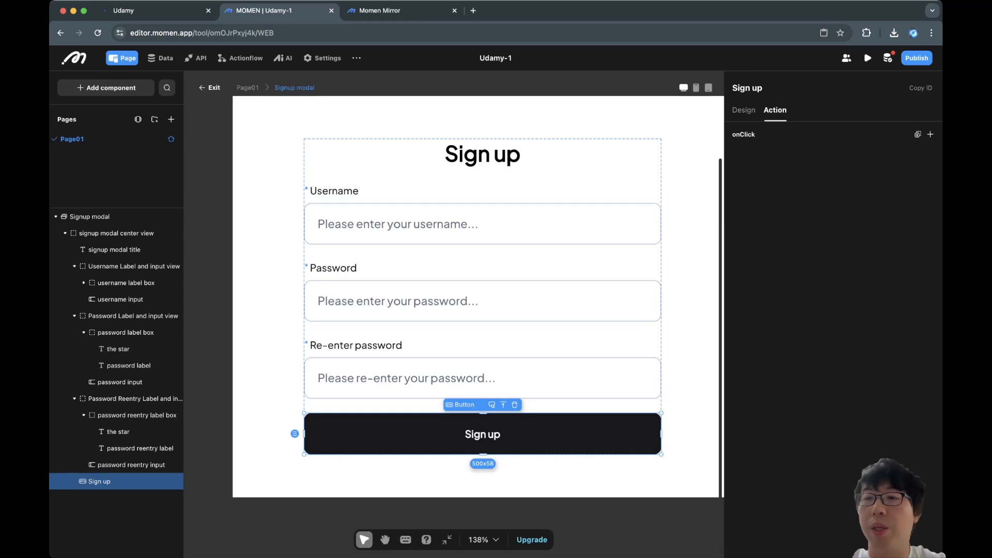
pyautogui.click(930, 134)
pyautogui.write('sign')
pyautogui.press('BackSpace')
pyautogui.press('BackSpace')
pyautogui.press('BackSpace')
pyautogui.press('BackSpace')
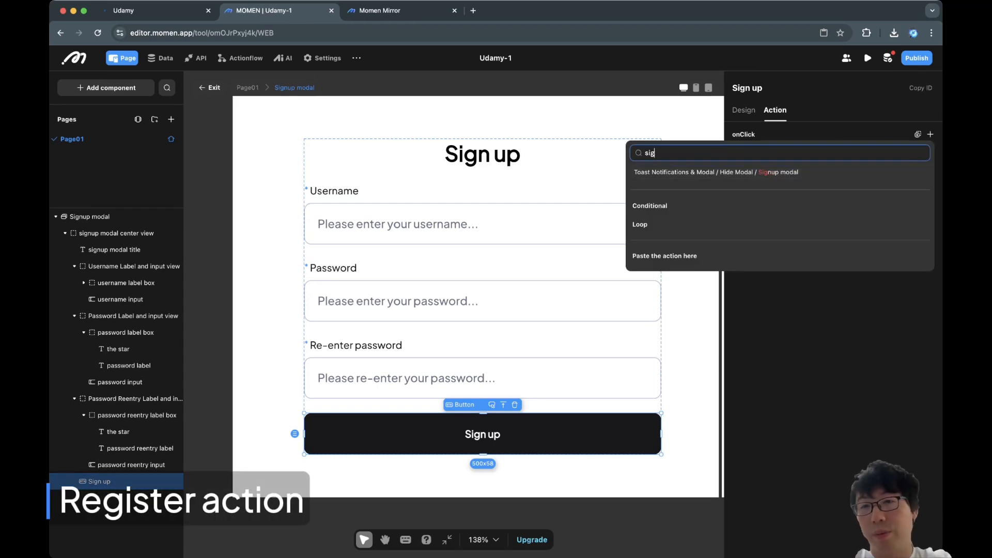
pyautogui.write('regi')
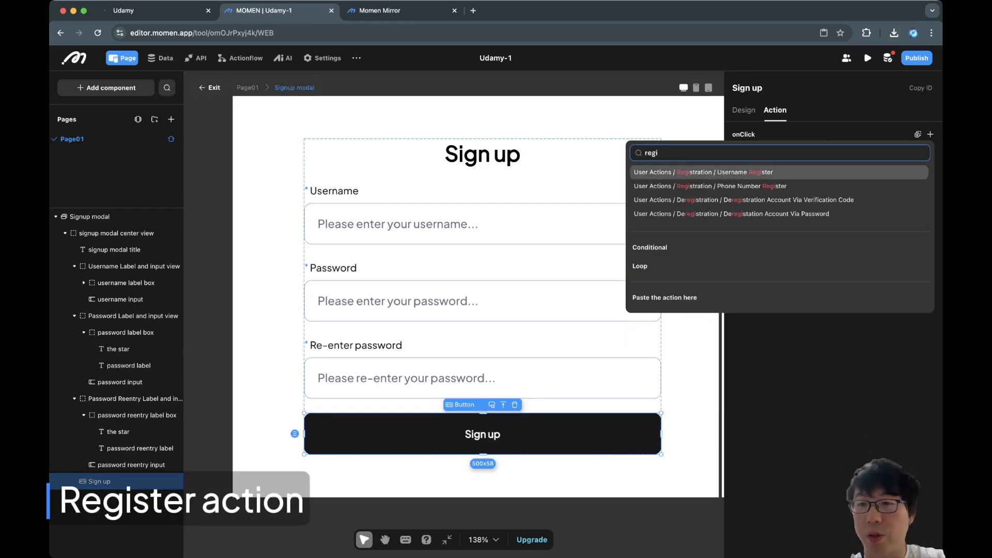
pyautogui.click(754, 172)
# Bind Username Register's Username and Password to the username and password inputs.
pyautogui.click(775, 214)
pyautogui.click(918, 214)
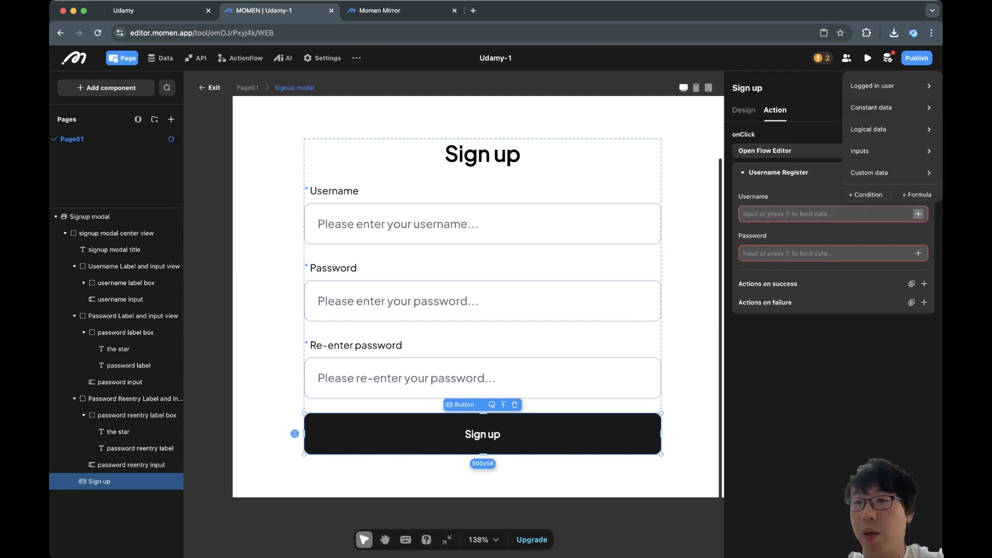
pyautogui.click(891, 150)
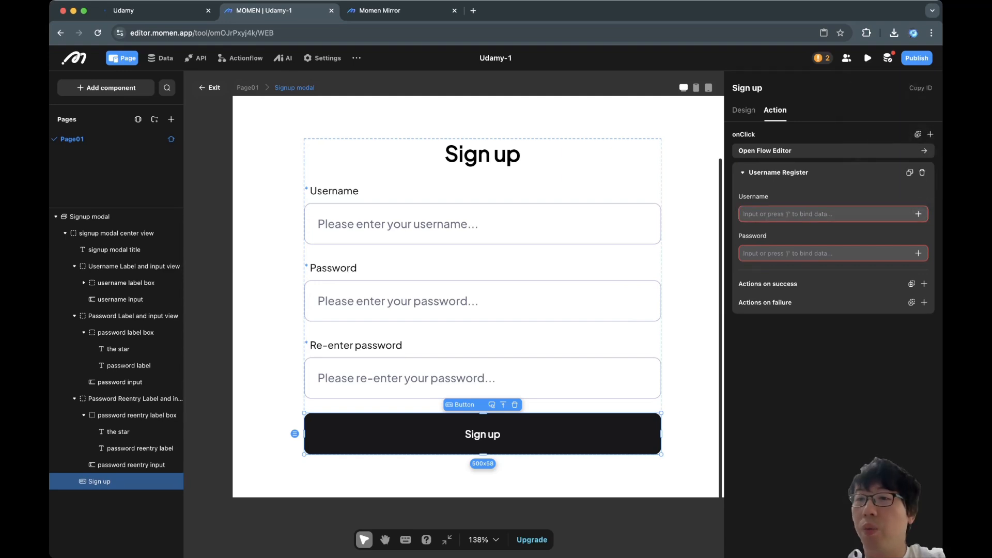
pyautogui.click(918, 214)
pyautogui.moveTo(892, 151)
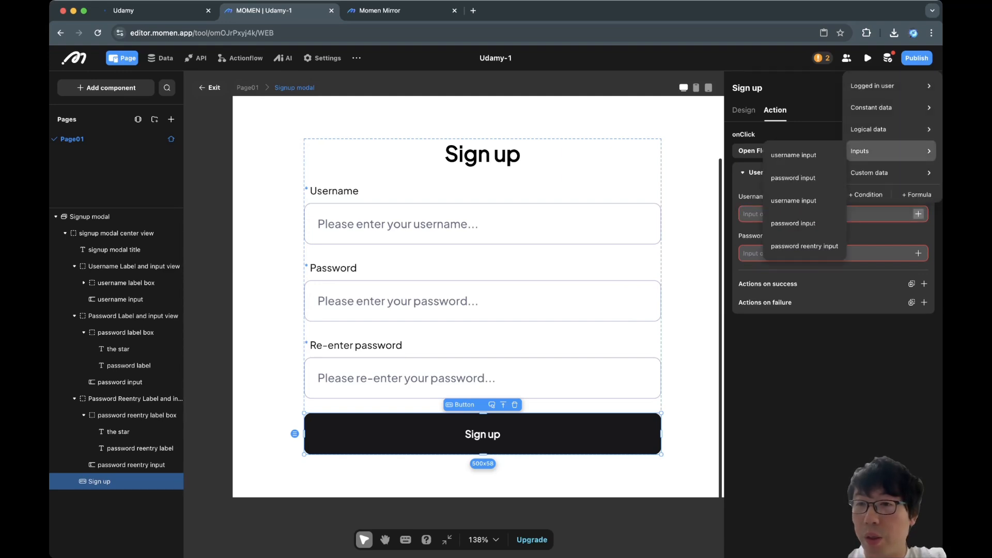
pyautogui.click(796, 155)
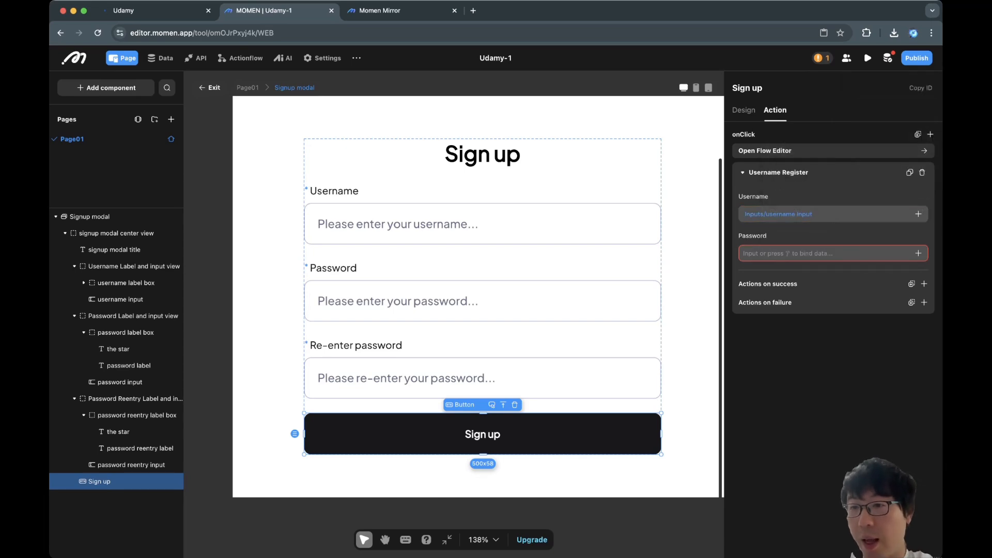
pyautogui.click(919, 253)
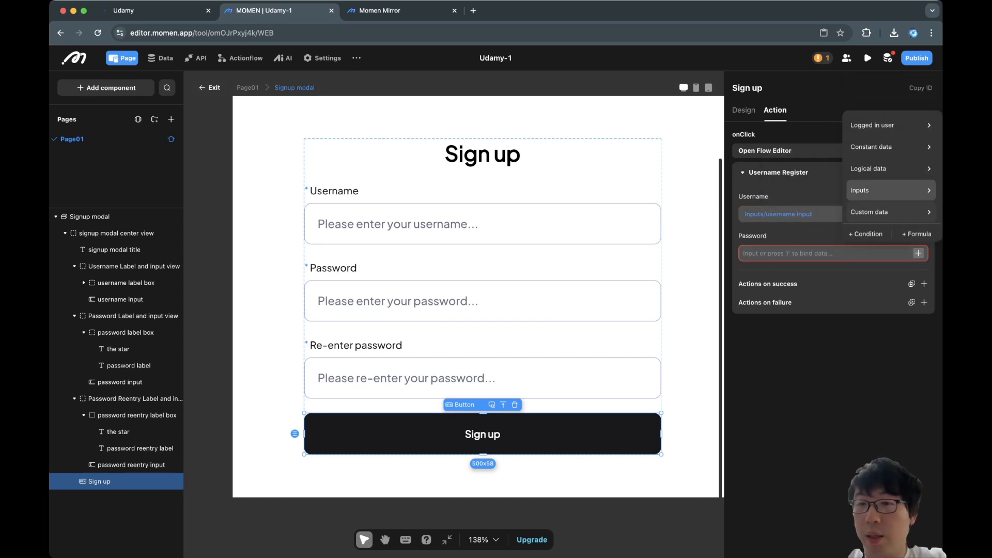
pyautogui.moveTo(878, 191)
pyautogui.click(793, 262)
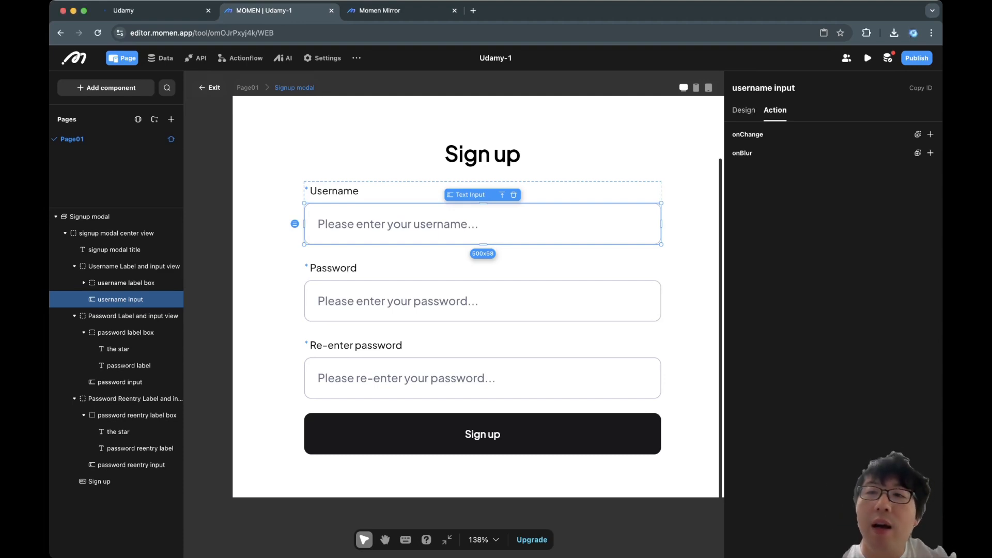
# Prefix the username and password input names with 'signup'.
pyautogui.click(772, 88)
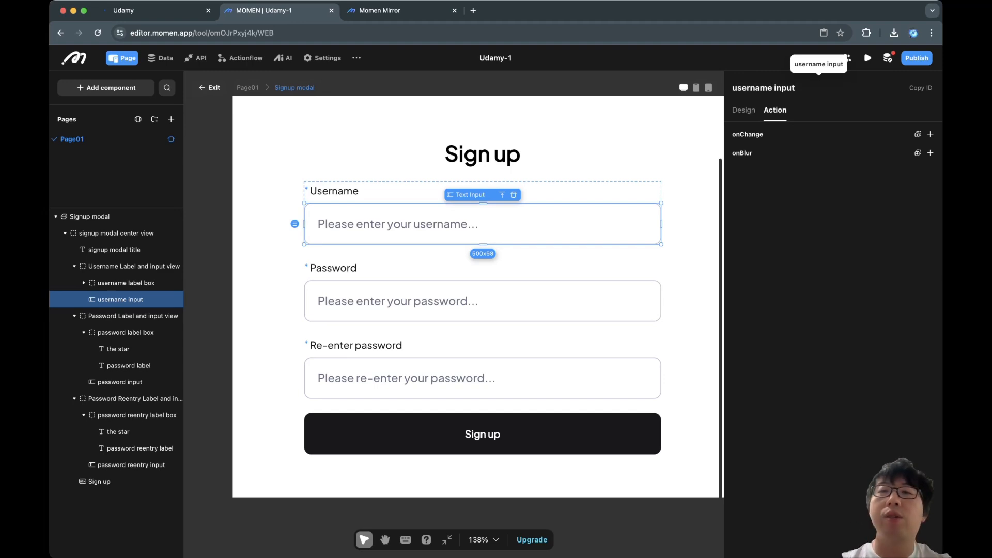
pyautogui.write('sin')
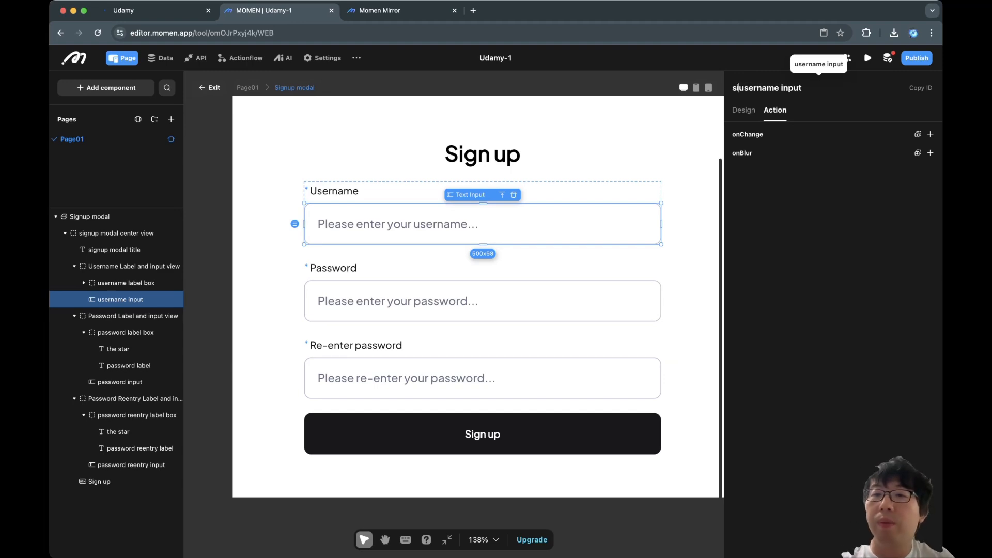
pyautogui.press('BackSpace')
pyautogui.write('gnup')
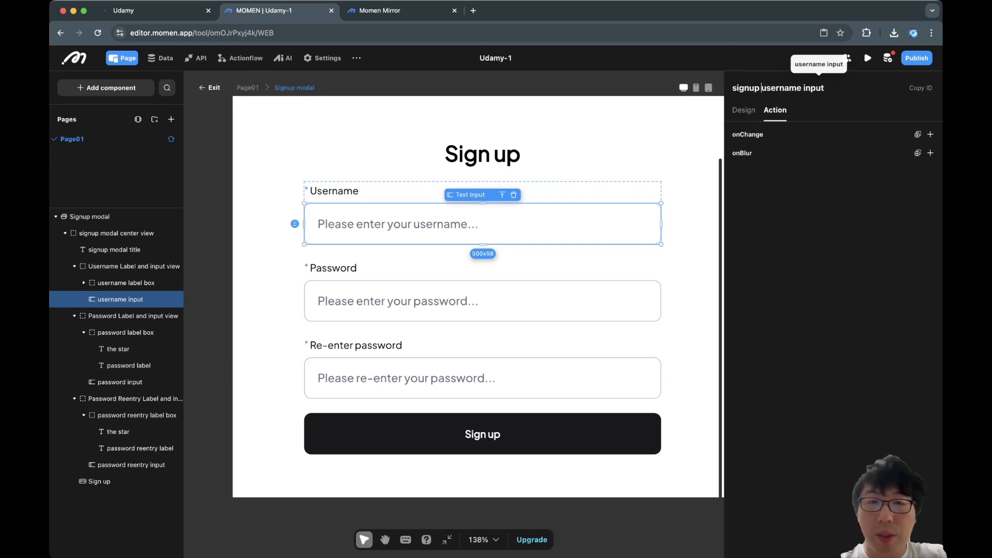
pyautogui.click(558, 301)
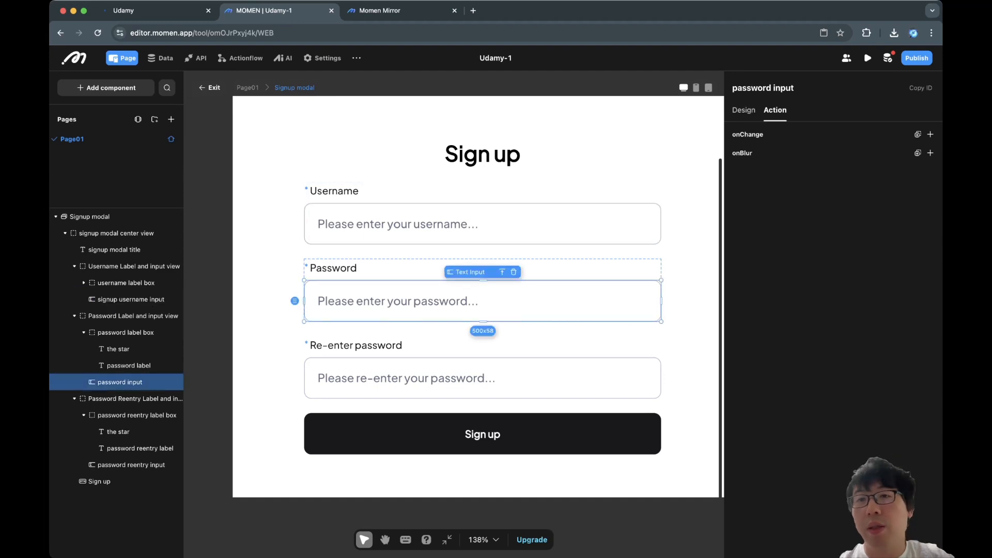
pyautogui.click(733, 88)
pyautogui.write('singup')
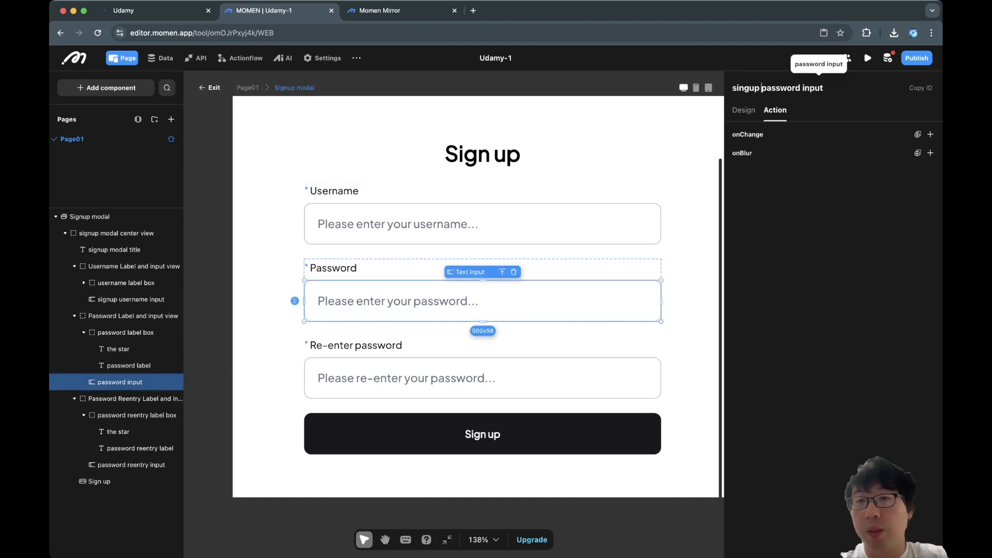
pyautogui.click(382, 345)
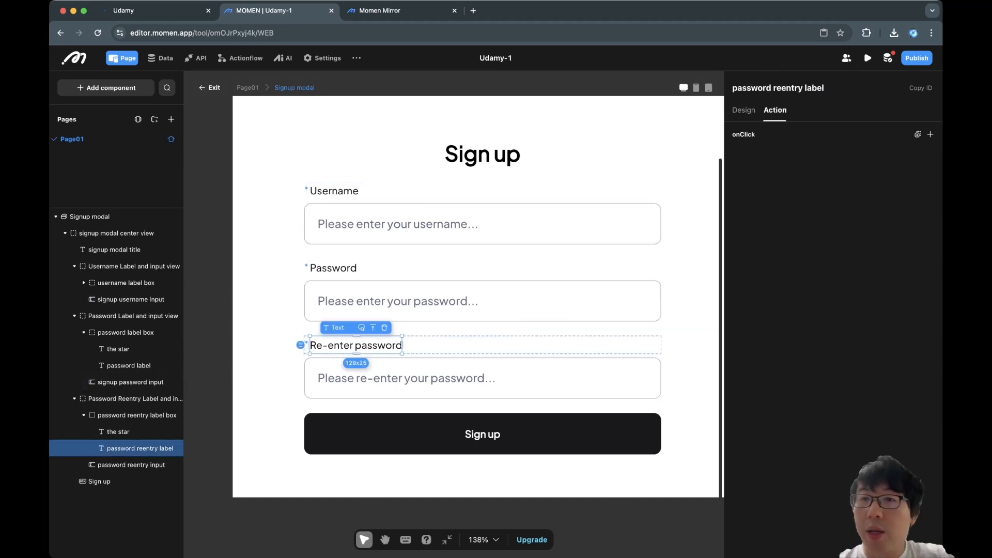
# Prefix the re-enter password input's name with 'signup'.
pyautogui.click(752, 88)
pyautogui.click(579, 329)
pyautogui.click(558, 378)
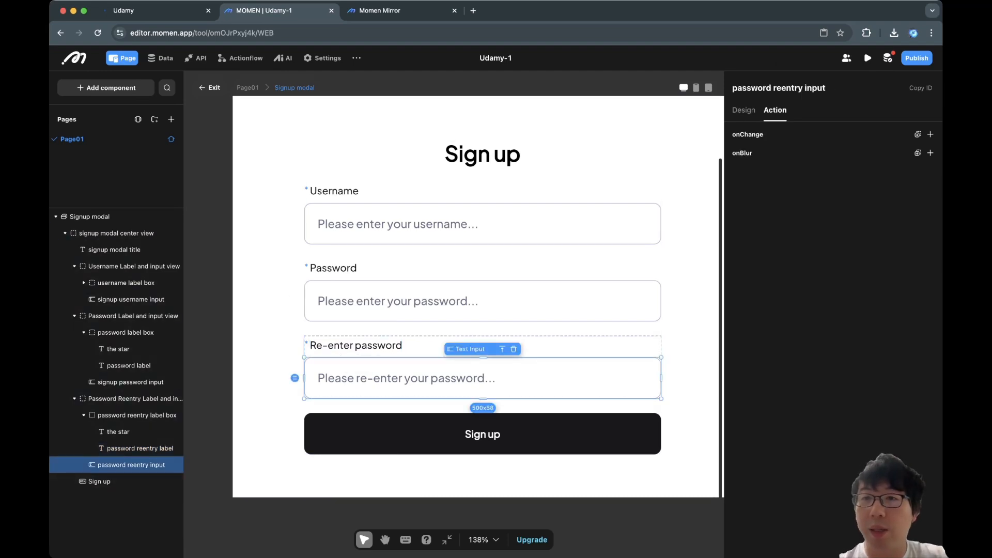
pyautogui.click(751, 88)
pyautogui.press('super+Left')
pyautogui.write('signup')
pyautogui.click(558, 434)
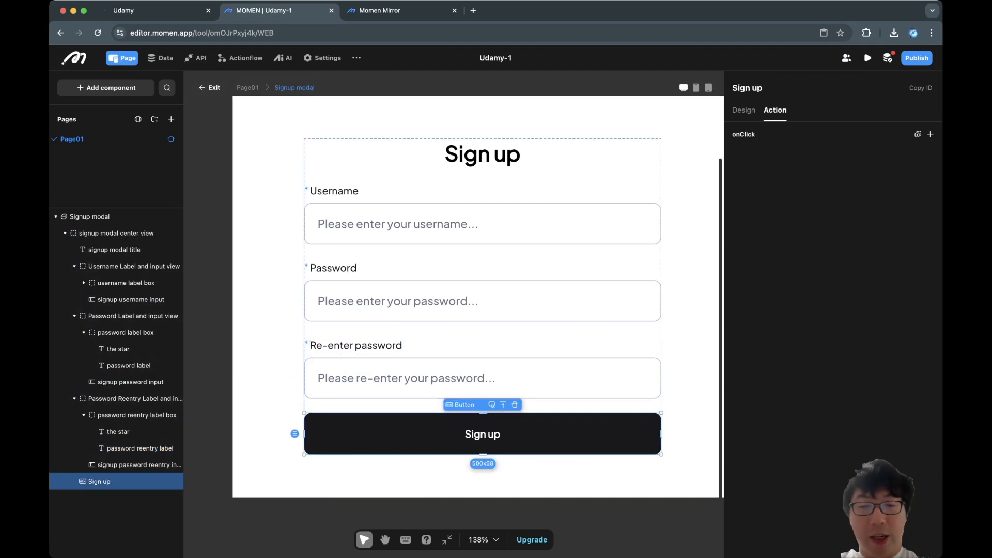
# Add a Conditional to the Sign up button's onClick and name it 'has valid input'.
pyautogui.click(930, 133)
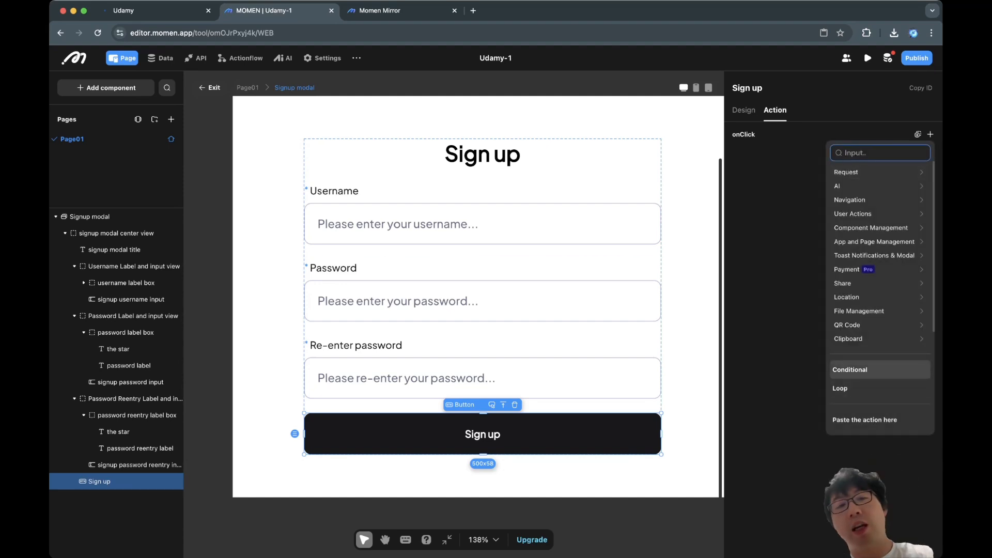
pyautogui.click(850, 369)
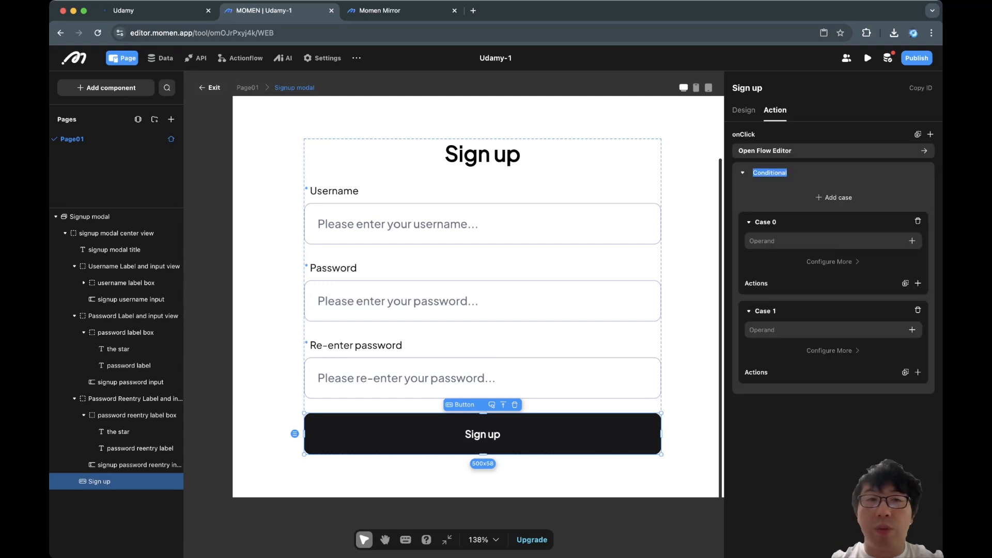
pyautogui.write('Has')
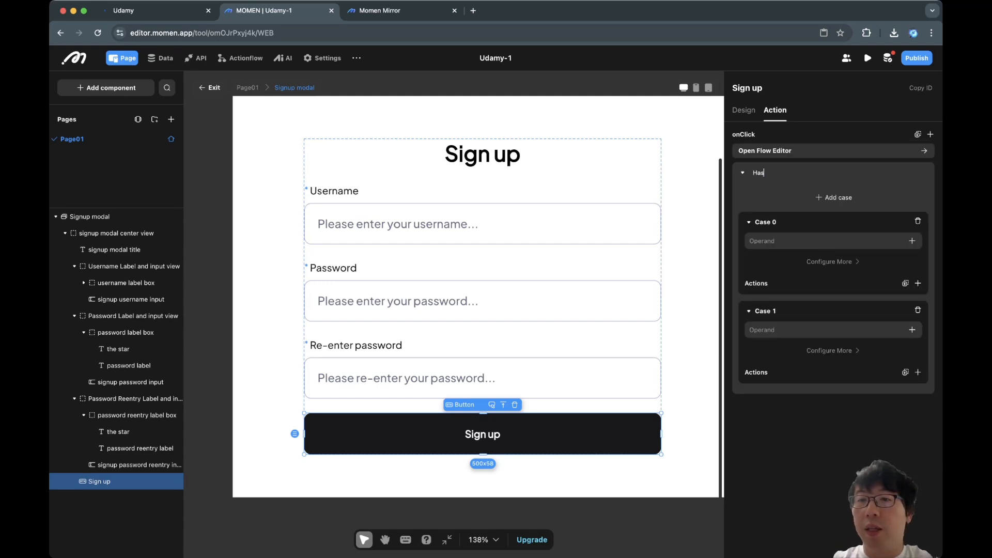
pyautogui.write('ValidInput')
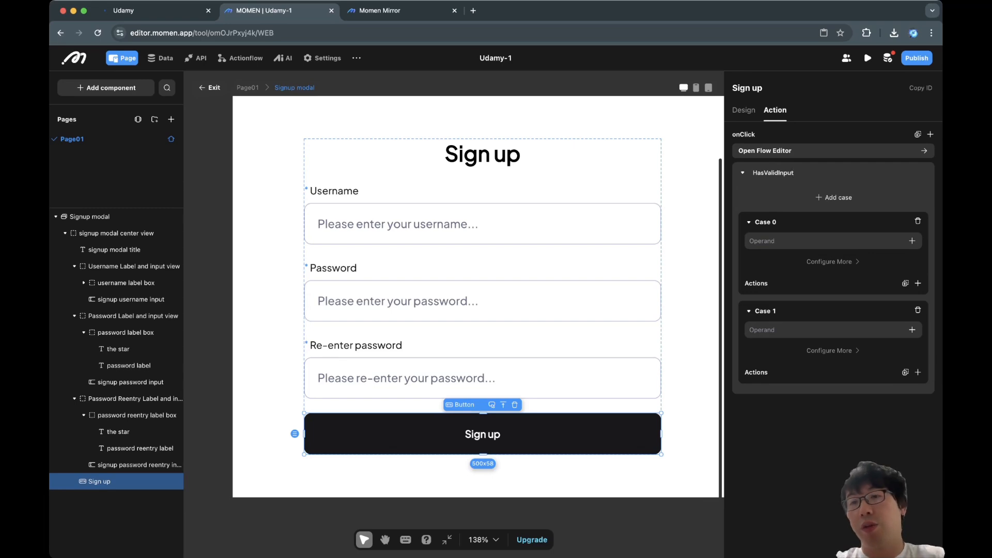
pyautogui.press('super+a')
pyautogui.write('has valid input')
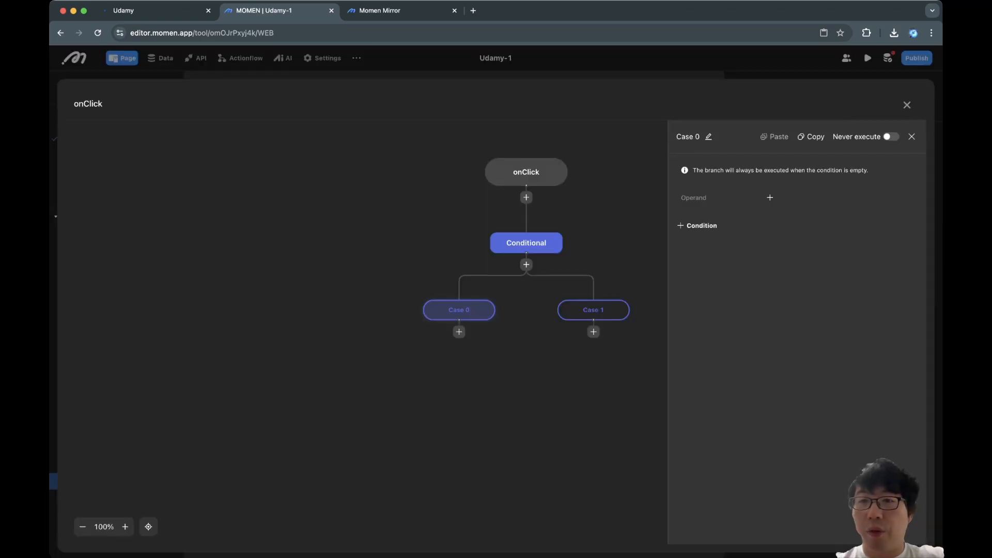
# Rename the conditional's cases to 'valid' and 'invalid'.
pyautogui.click(709, 137)
pyautogui.press('super+a')
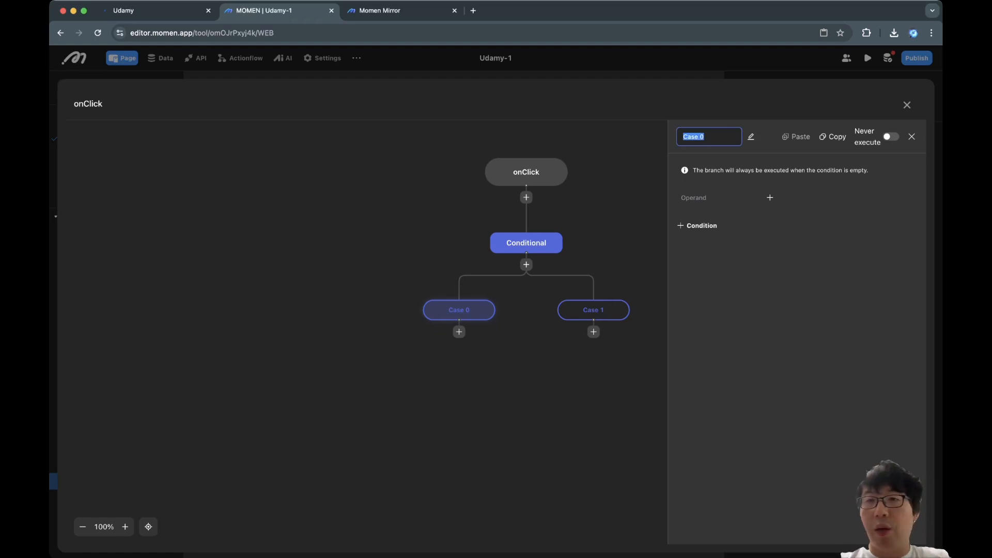
pyautogui.write('valid')
pyautogui.press('Return')
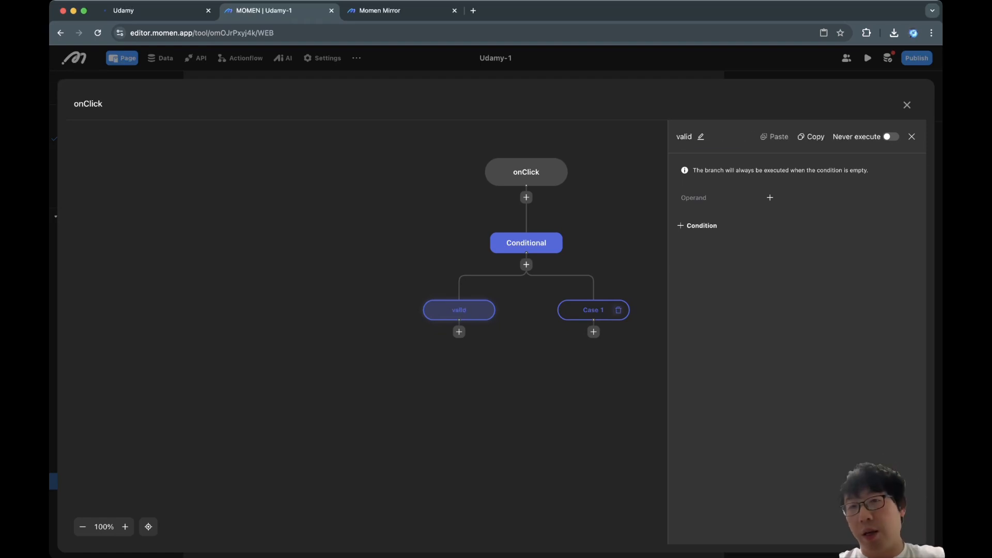
pyautogui.click(593, 310)
pyautogui.click(709, 137)
pyautogui.press('super+a')
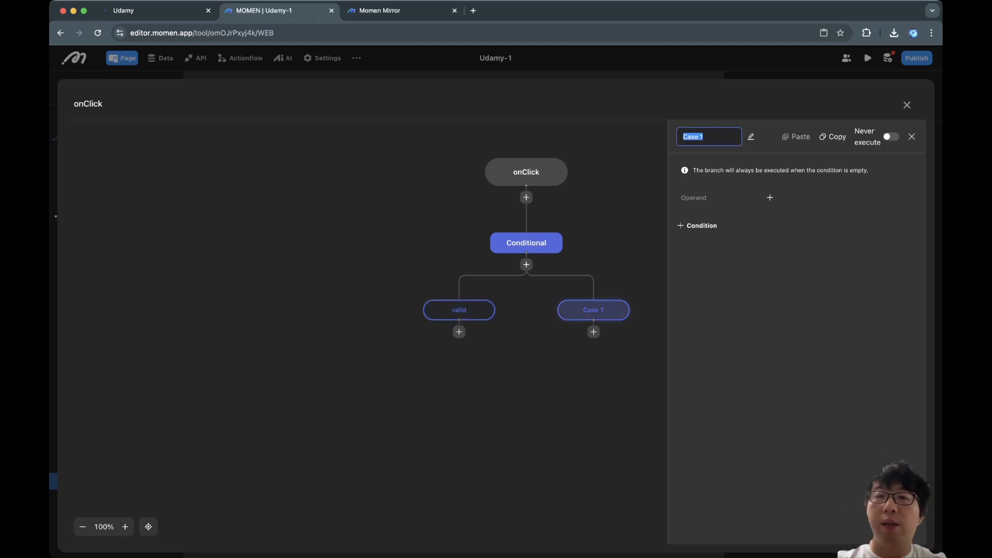
pyautogui.write('invalid')
pyautogui.press('Return')
# Add Username Register under valid, binding Username and Password to the signup username and password inputs.
pyautogui.click(459, 311)
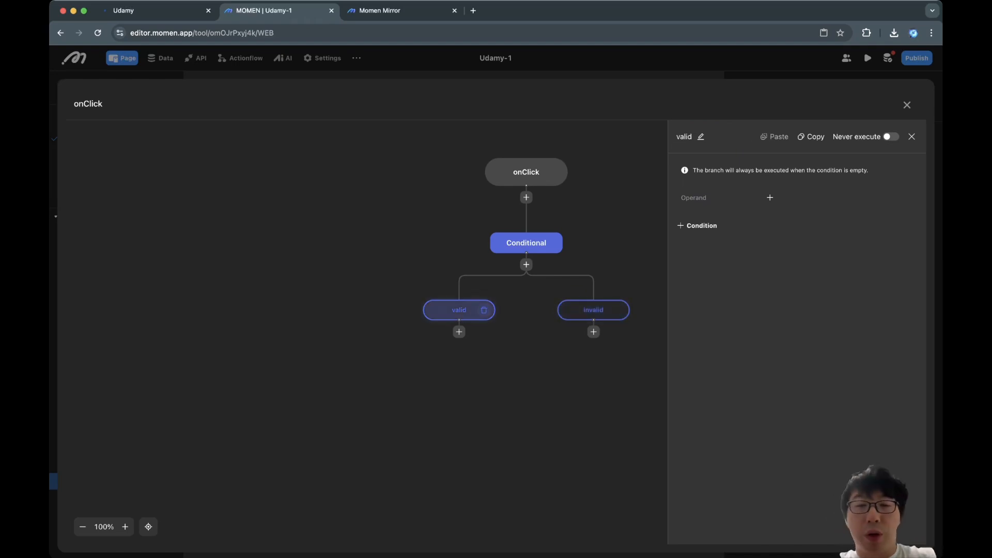
pyautogui.click(458, 331)
pyautogui.write('regi')
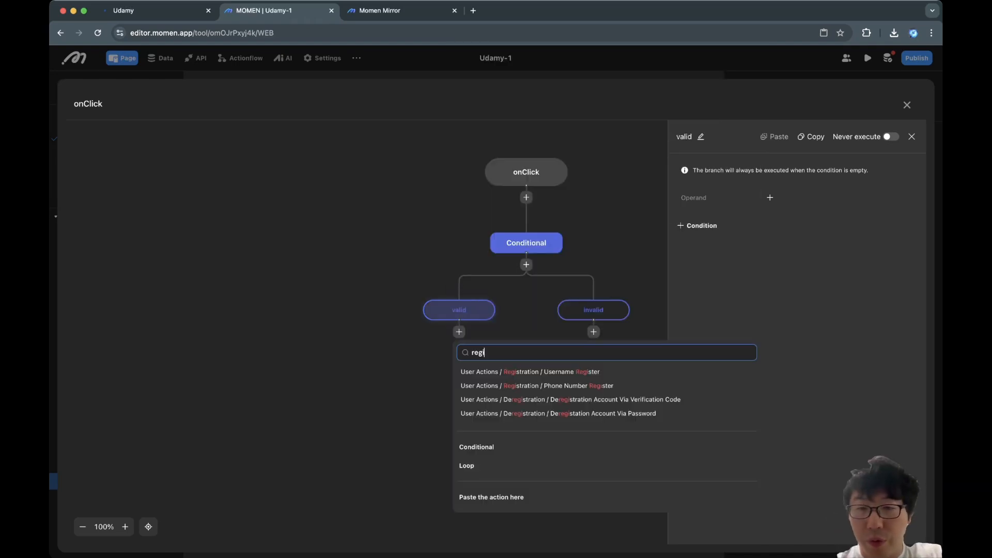
pyautogui.write('s')
pyautogui.click(530, 372)
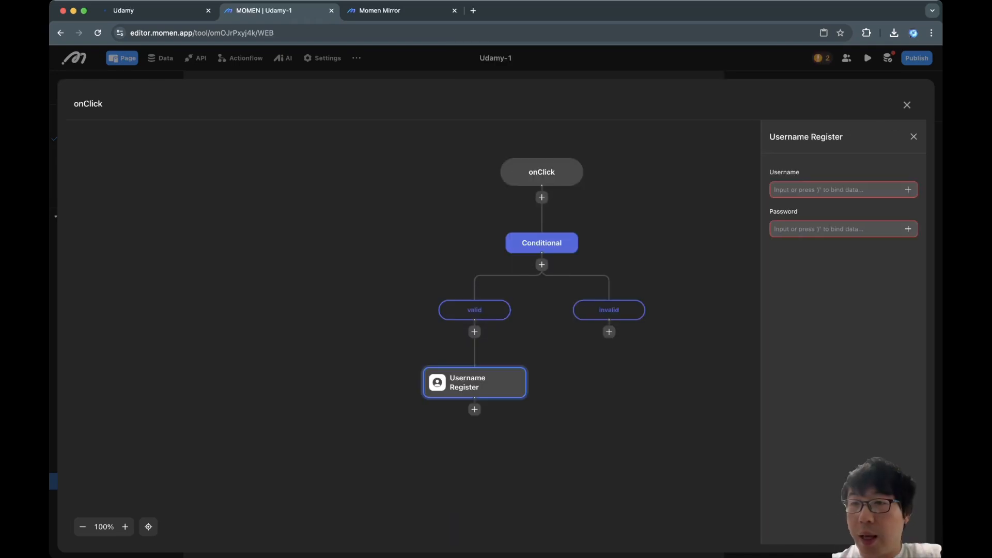
pyautogui.click(907, 190)
pyautogui.moveTo(879, 127)
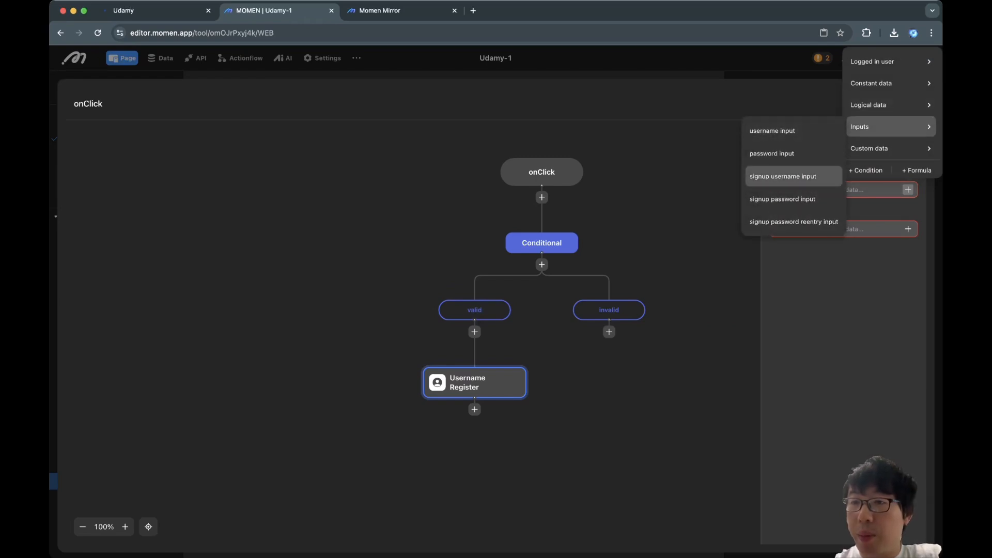
pyautogui.click(783, 176)
pyautogui.click(908, 229)
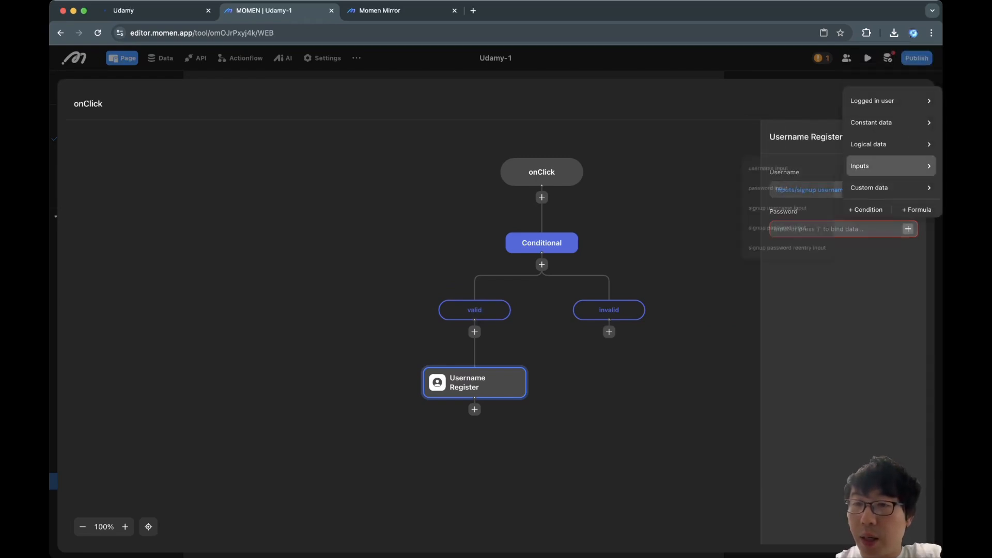
pyautogui.moveTo(889, 165)
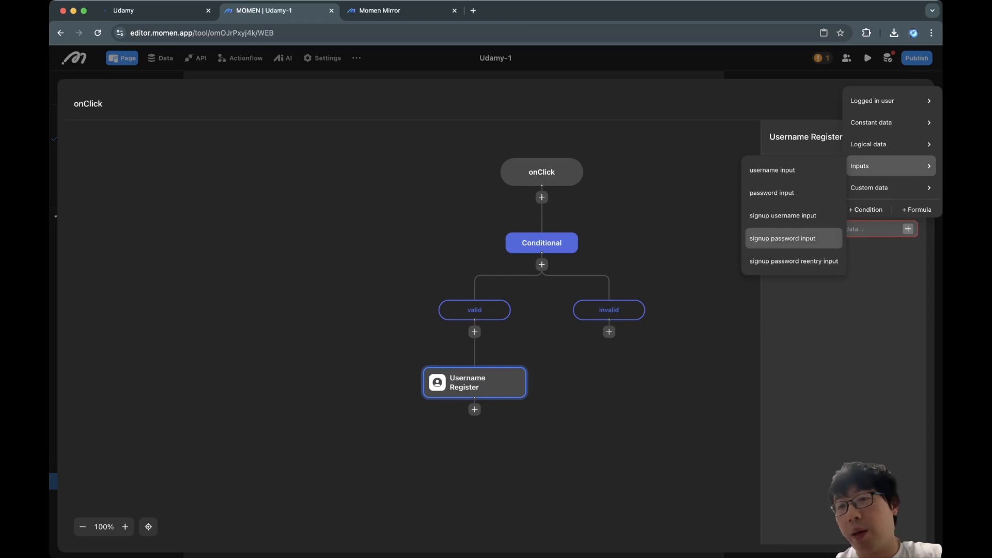
pyautogui.click(783, 238)
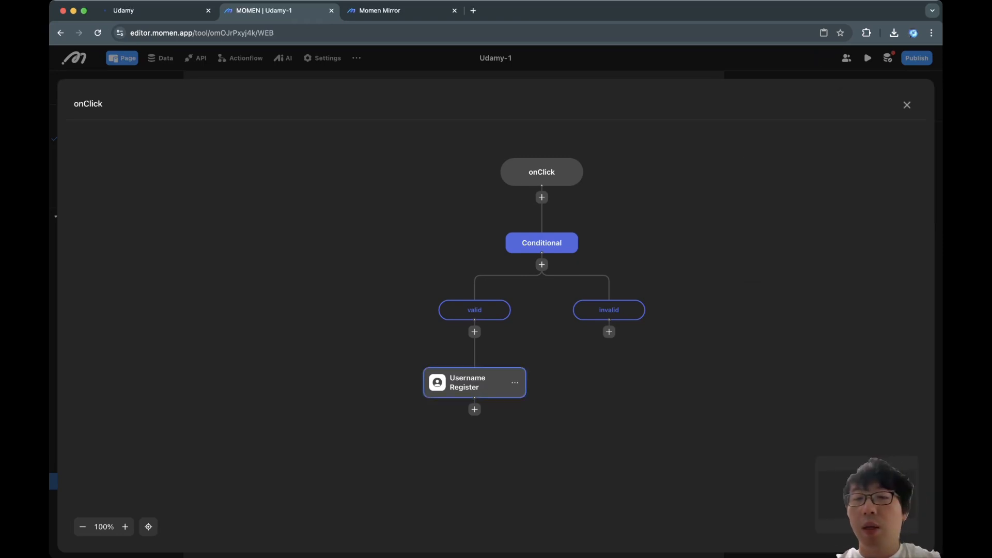
pyautogui.click(468, 382)
pyautogui.click(474, 310)
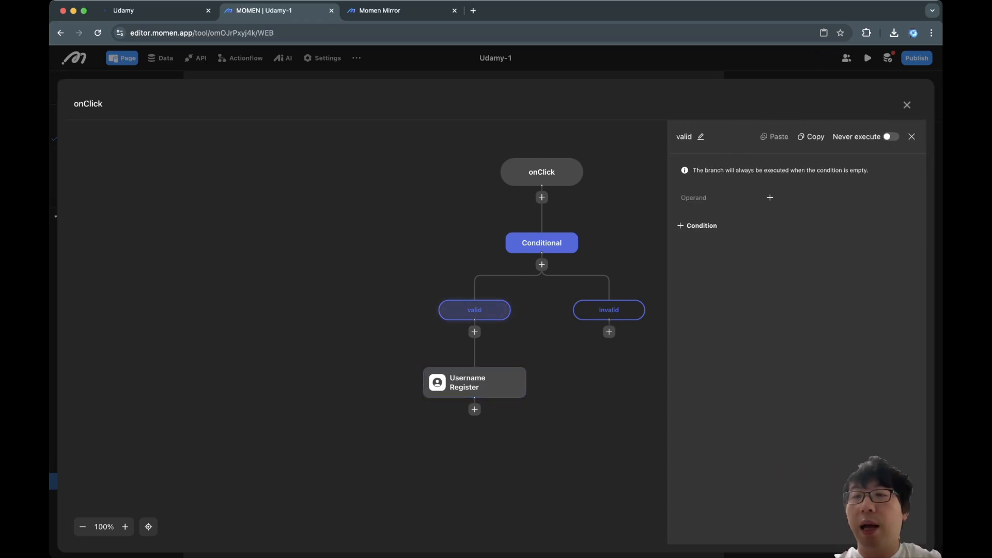
# Require the signup username and signup password inputs to be not empty.
pyautogui.click(406, 198)
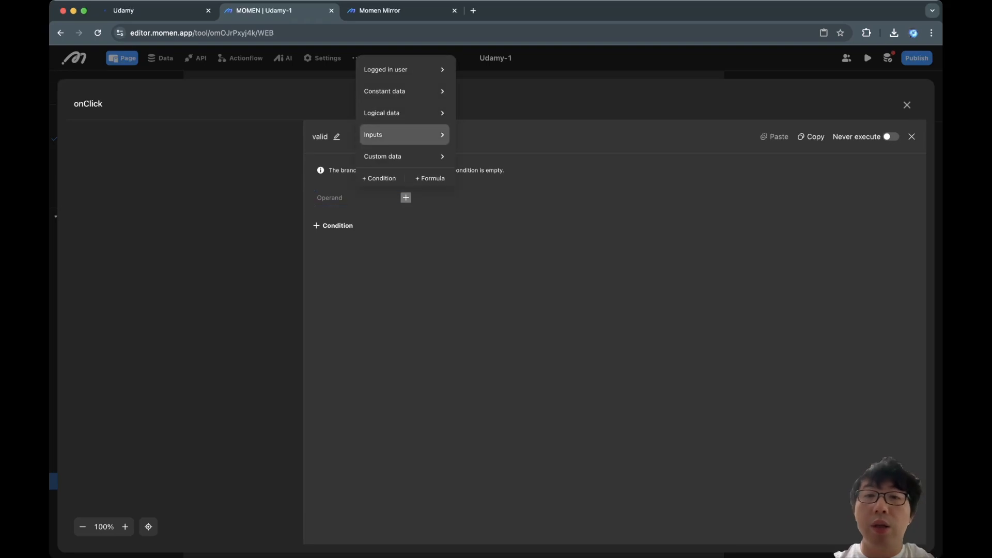
pyautogui.moveTo(405, 135)
pyautogui.click(491, 184)
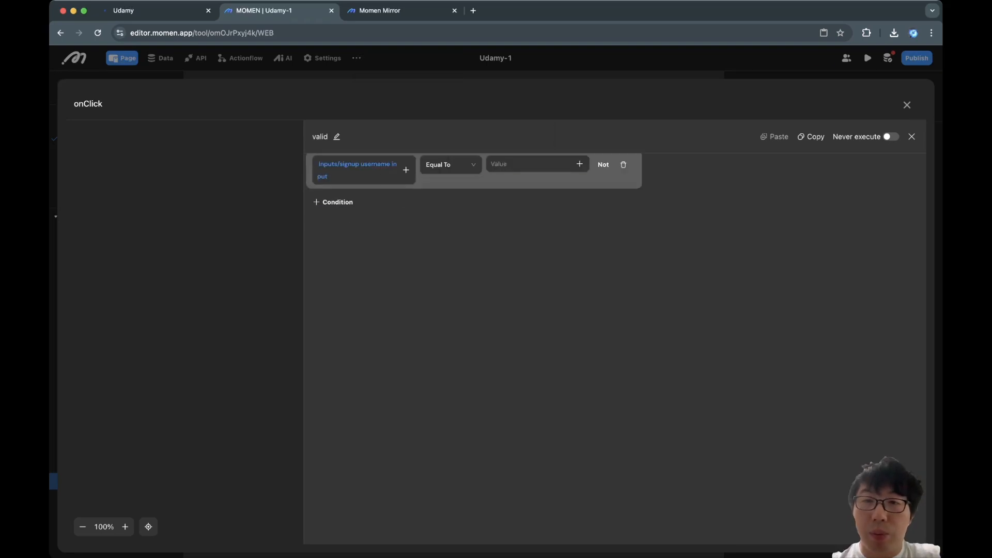
pyautogui.click(580, 164)
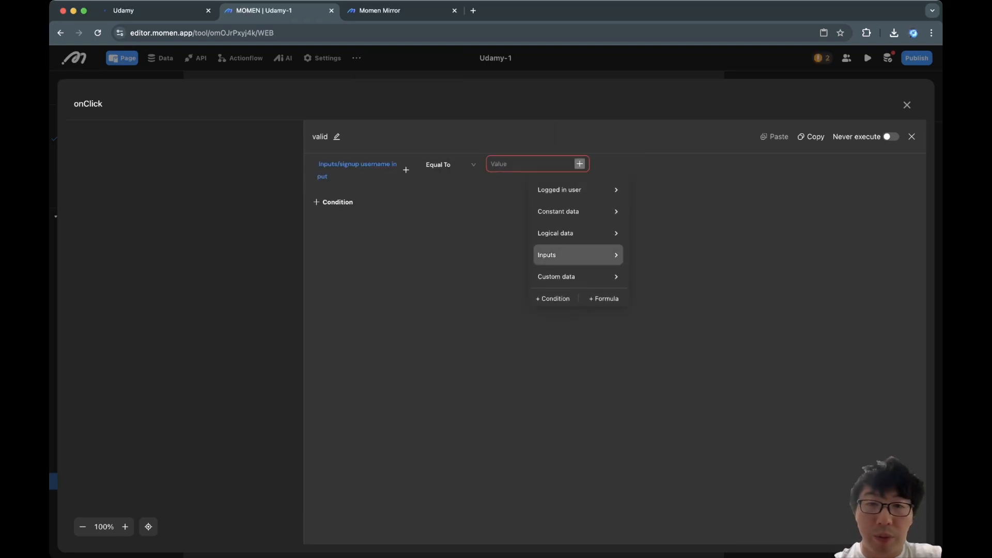
pyautogui.click(547, 254)
pyautogui.click(333, 202)
pyautogui.click(456, 207)
pyautogui.moveTo(455, 144)
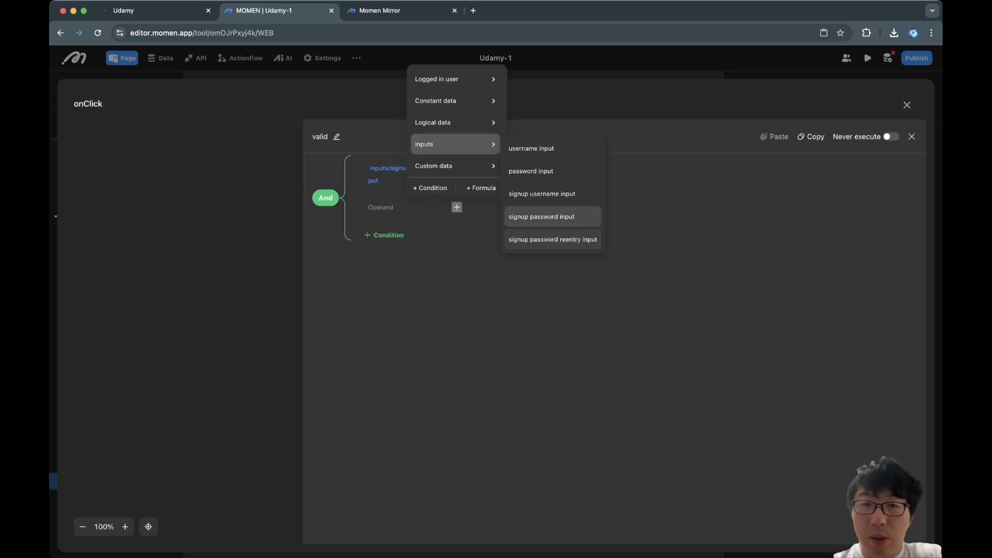
pyautogui.click(541, 217)
pyautogui.click(491, 207)
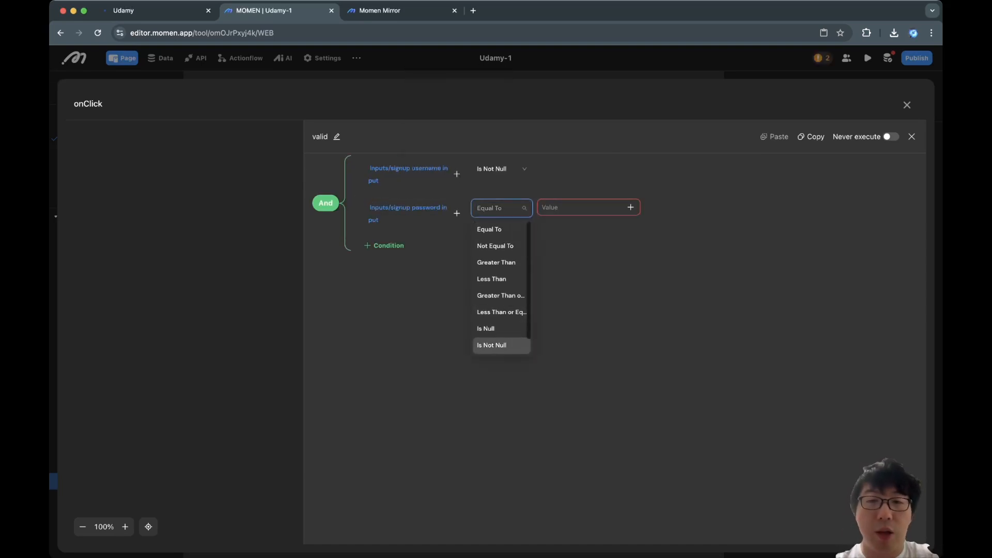
pyautogui.click(491, 344)
# Require signup password input to equal signup password reentry input, then add a fourth condition.
pyautogui.click(385, 245)
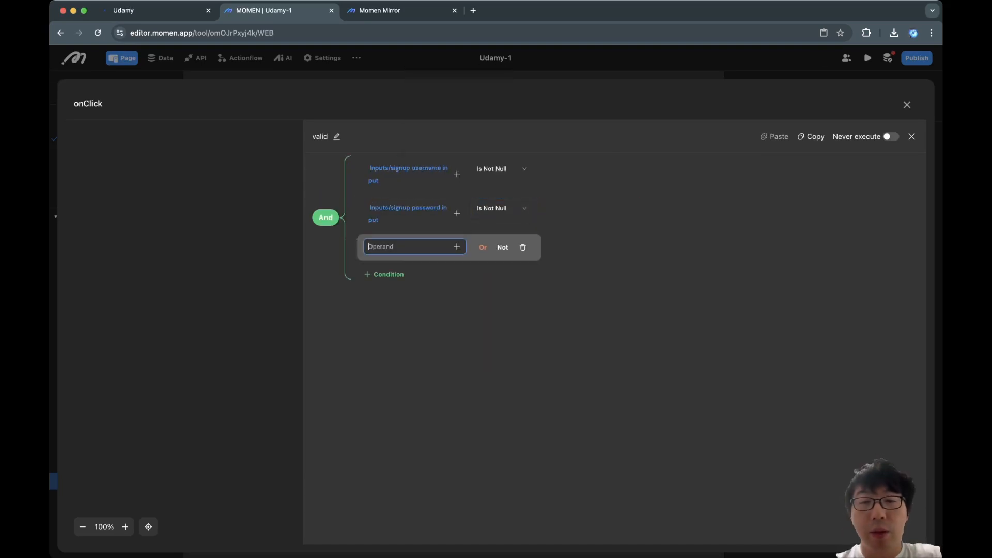
pyautogui.click(456, 246)
pyautogui.moveTo(455, 184)
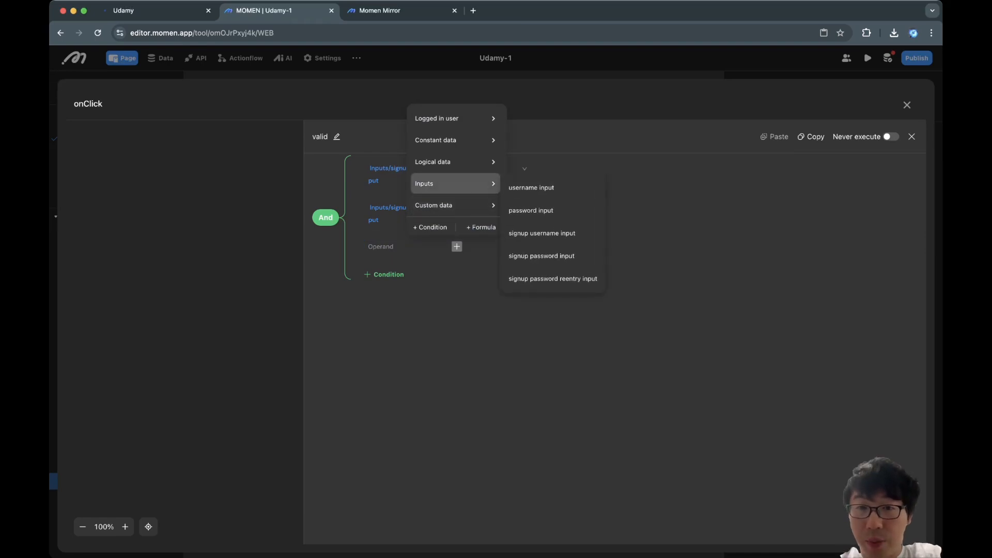
pyautogui.click(542, 256)
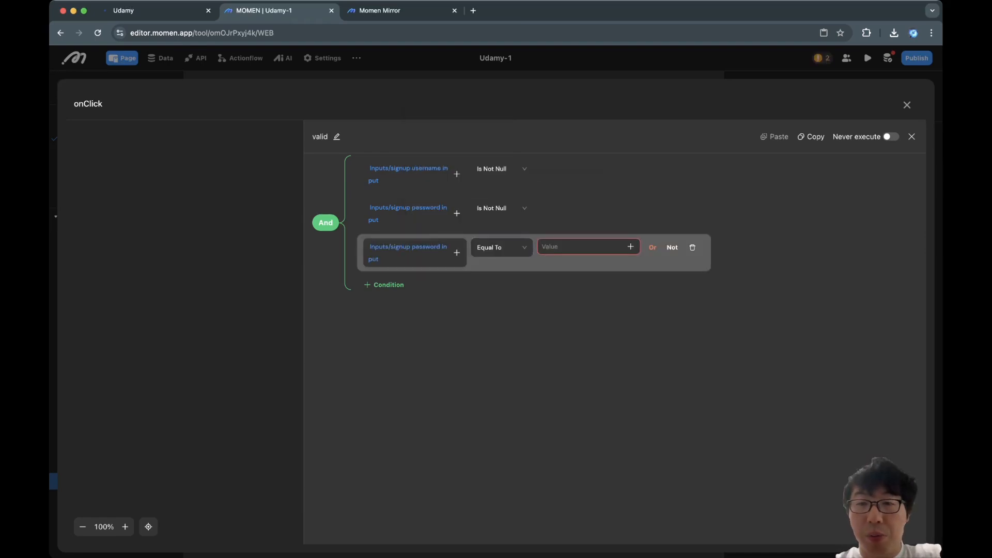
pyautogui.click(630, 246)
pyautogui.moveTo(629, 184)
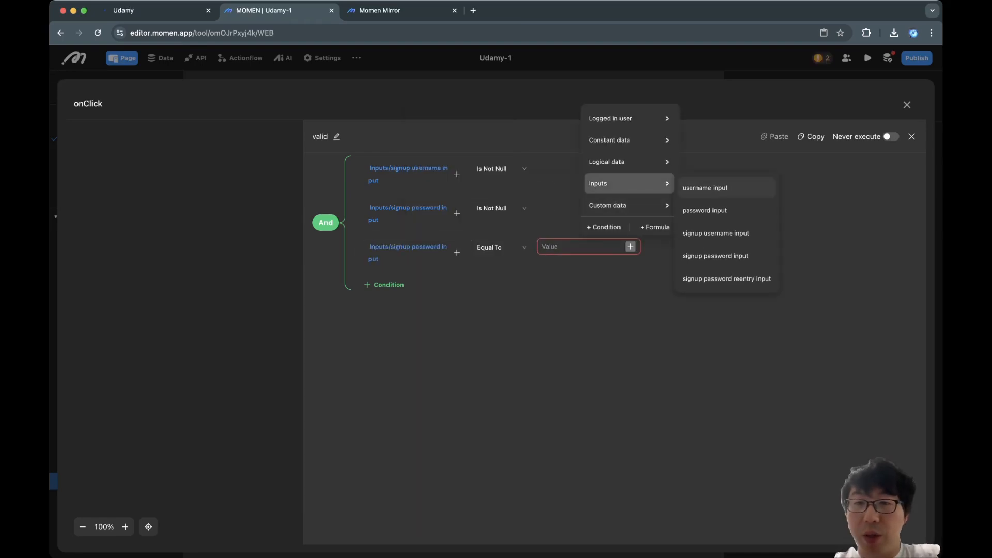
pyautogui.click(726, 278)
pyautogui.click(384, 285)
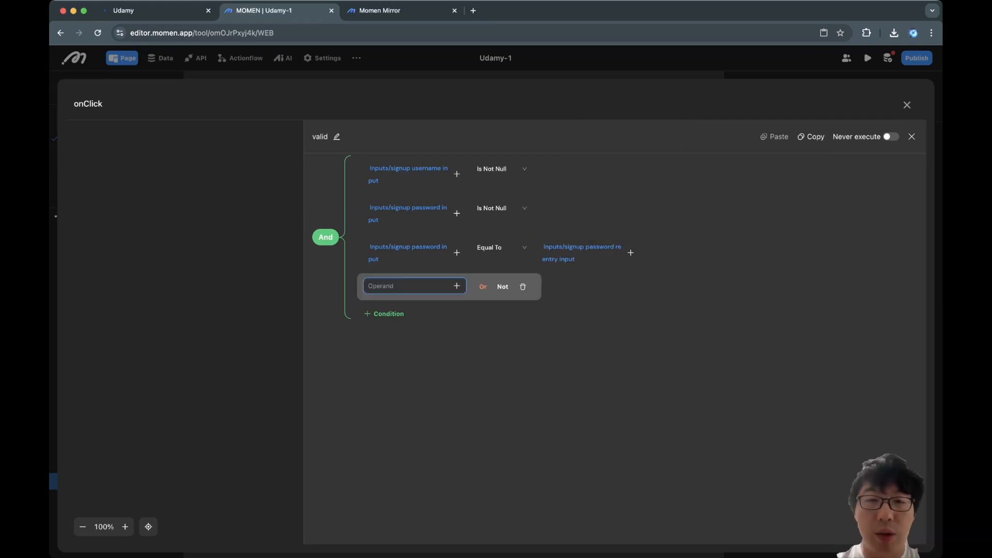
pyautogui.click(457, 286)
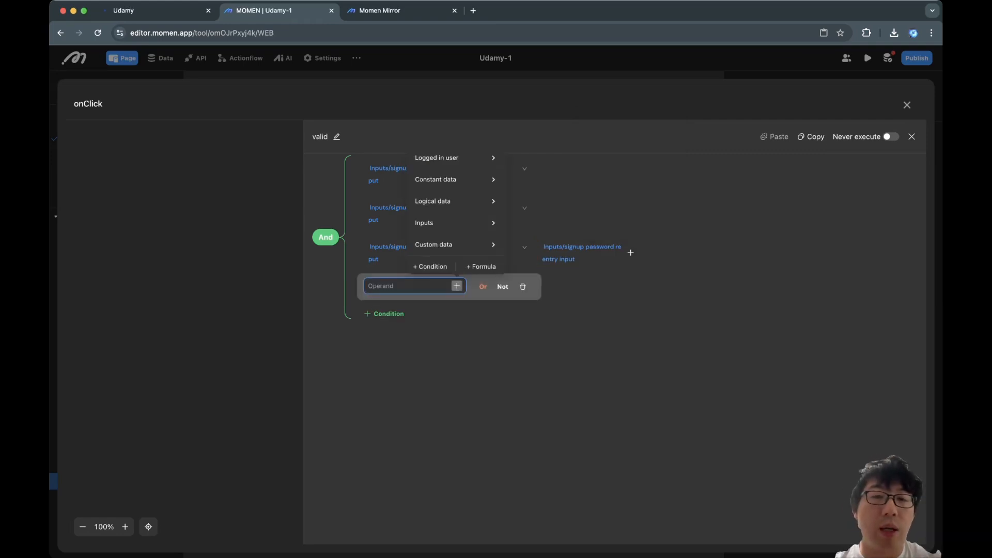
pyautogui.moveTo(455, 223)
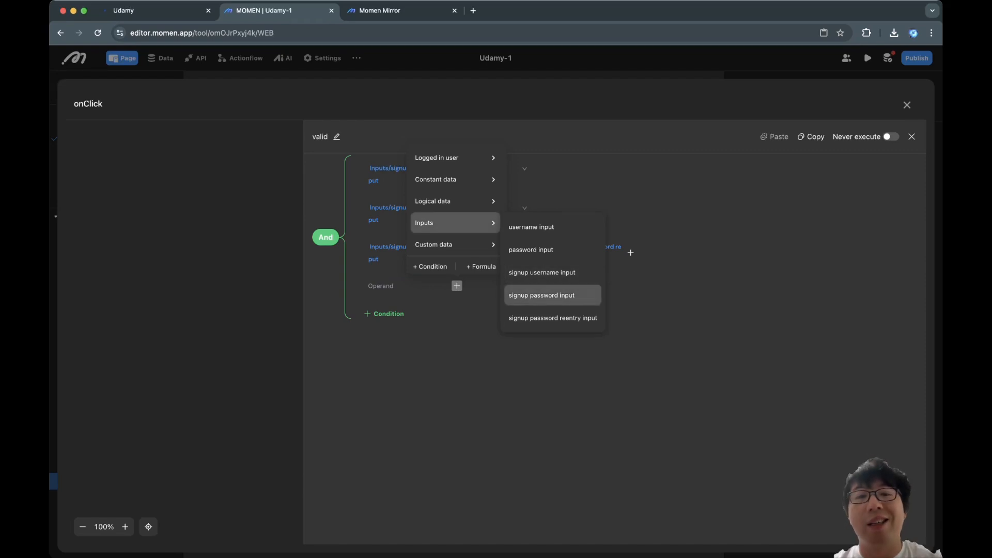
# Make the fourth condition STRING_LEN of signup password input Greater Than or Equal To 8.
pyautogui.click(481, 266)
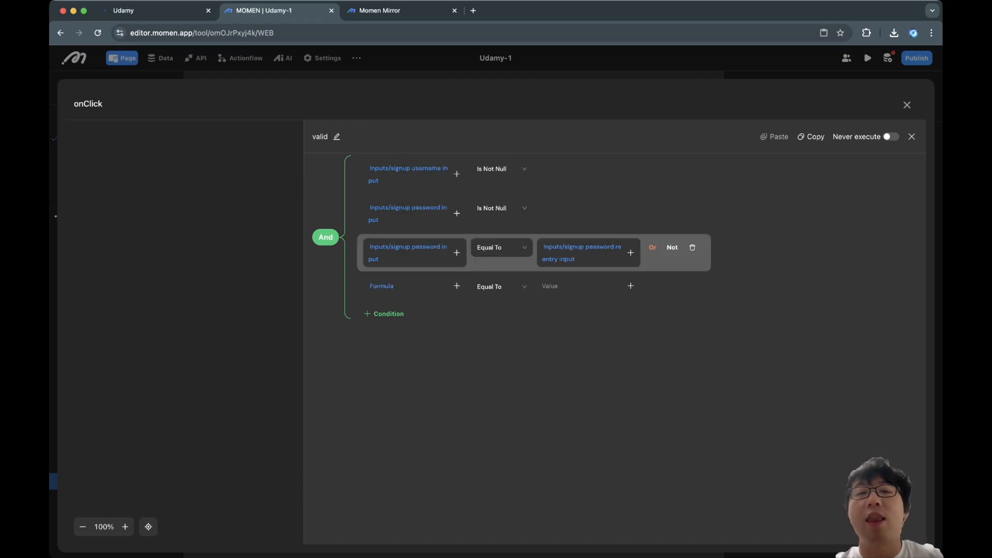
pyautogui.click(381, 286)
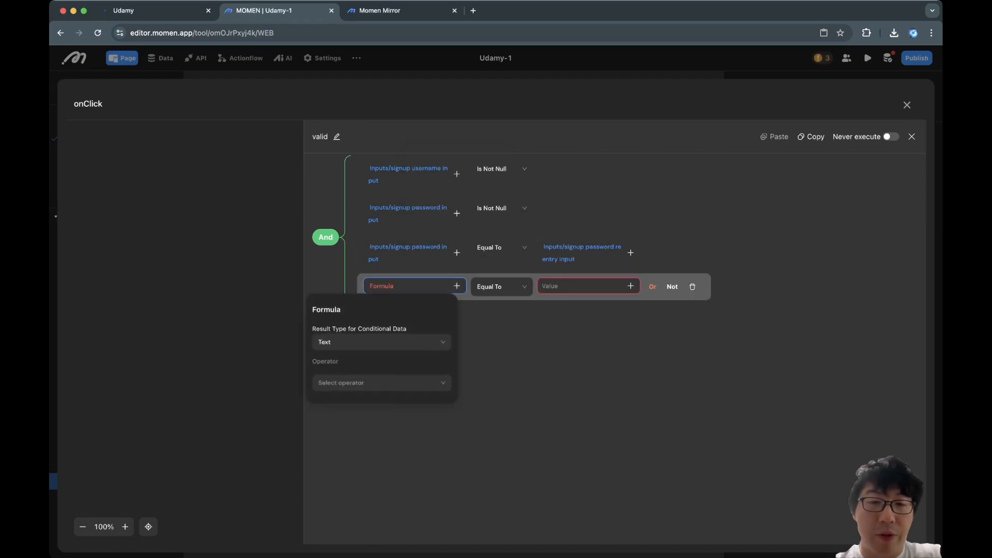
pyautogui.click(382, 382)
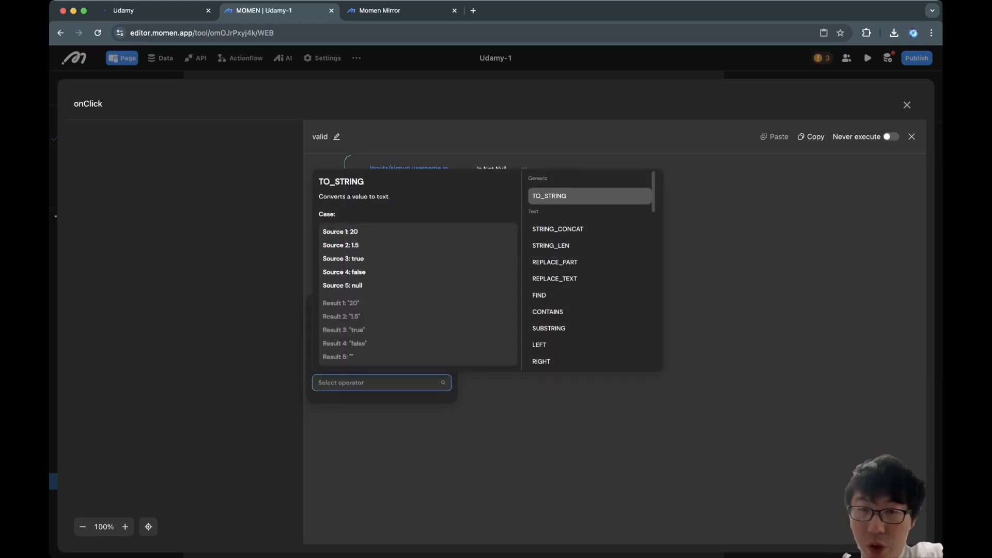
pyautogui.click(551, 246)
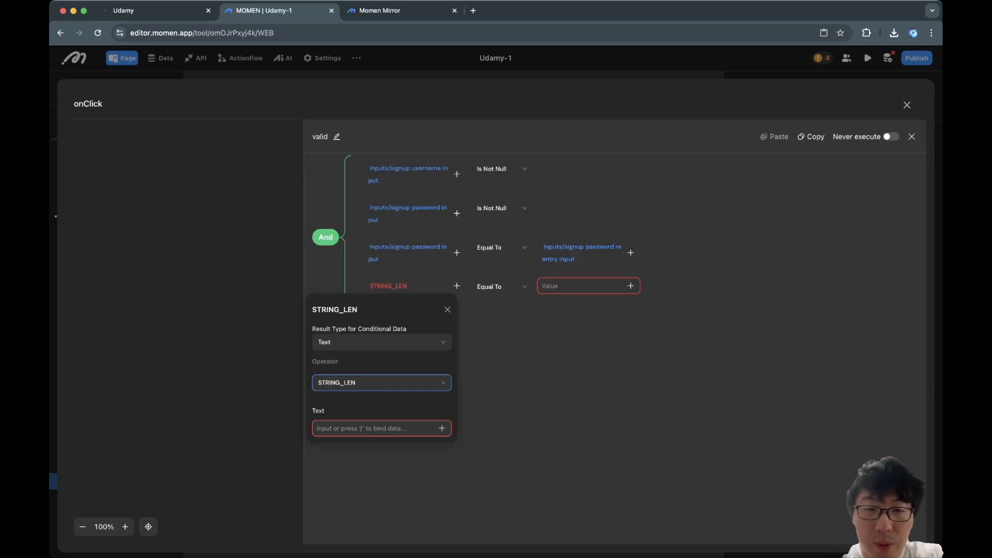
pyautogui.click(442, 429)
pyautogui.moveTo(439, 365)
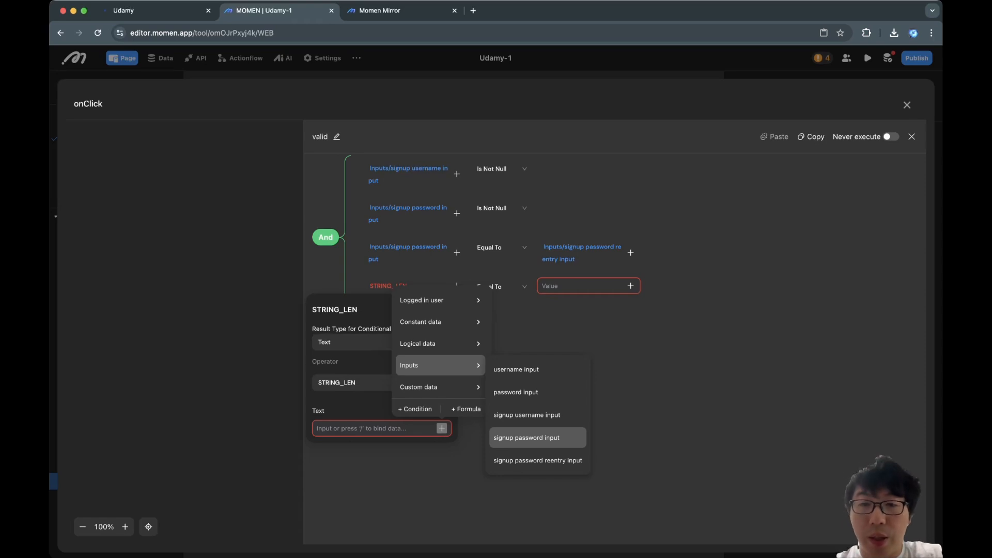
pyautogui.click(537, 437)
pyautogui.click(500, 286)
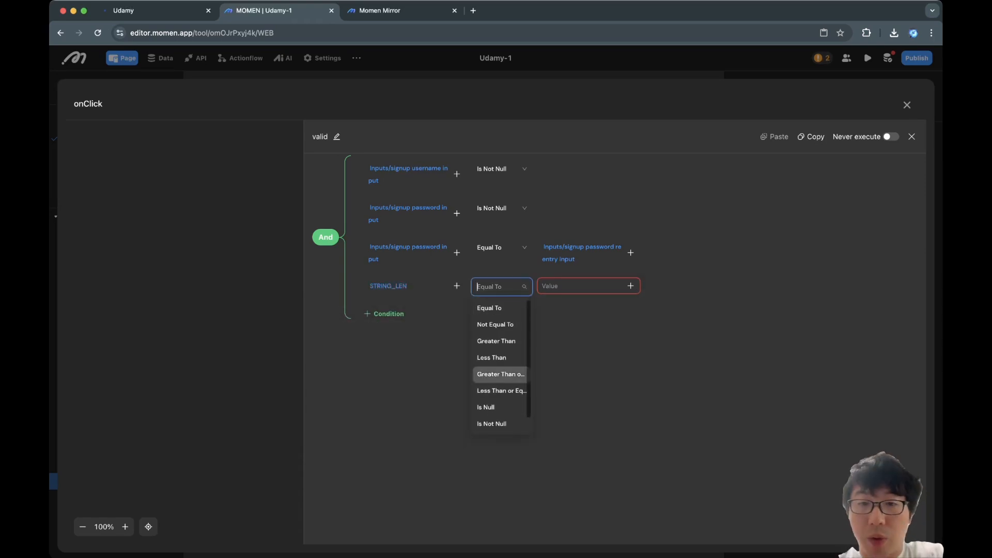
pyautogui.click(499, 375)
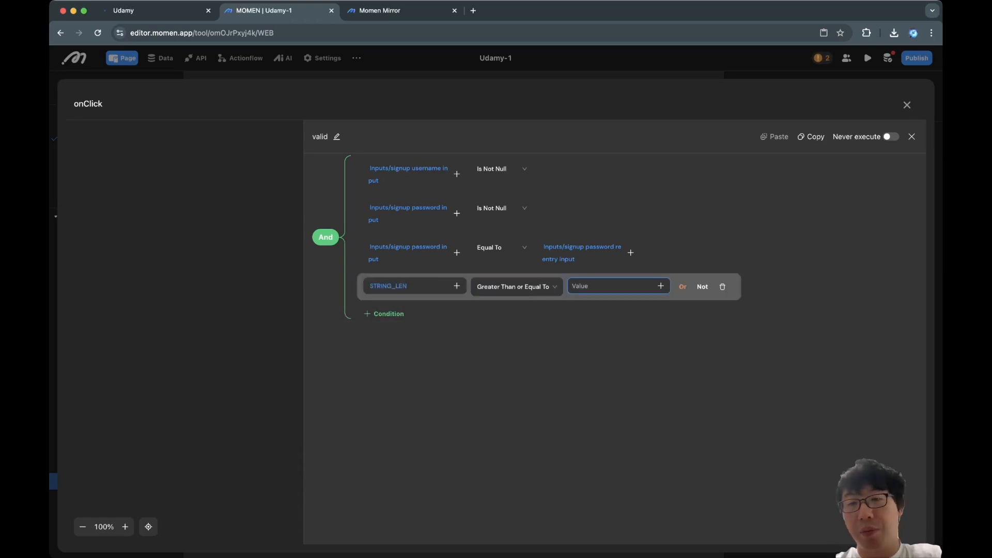
pyautogui.write('8')
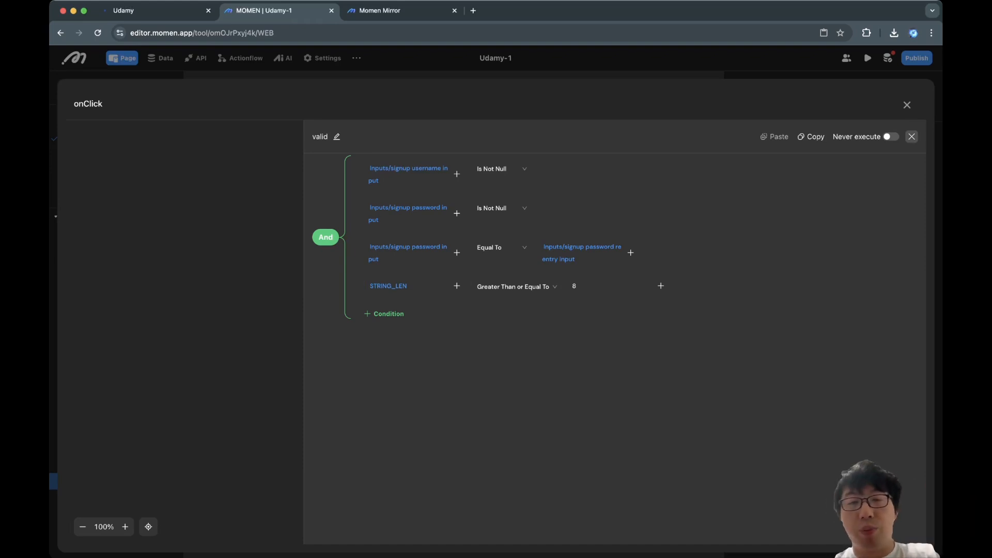
# Add a Show Toast titled 'Bad entry for' under the invalid branch.
pyautogui.click(912, 136)
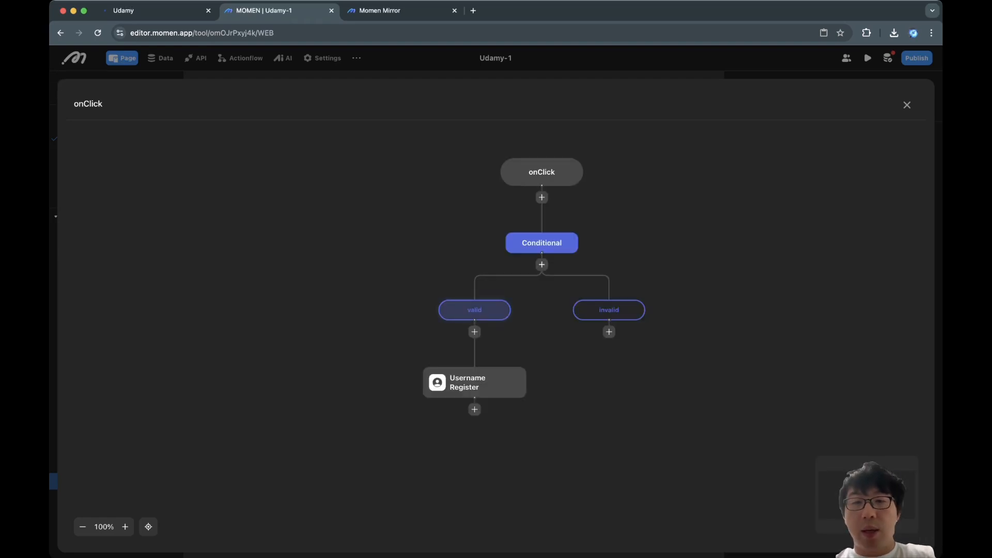
pyautogui.click(468, 310)
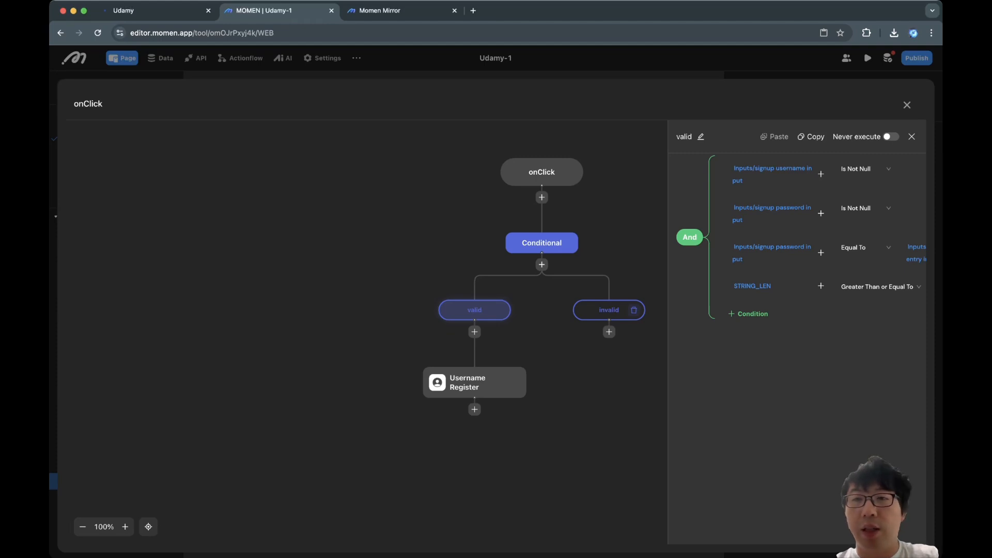
pyautogui.click(602, 310)
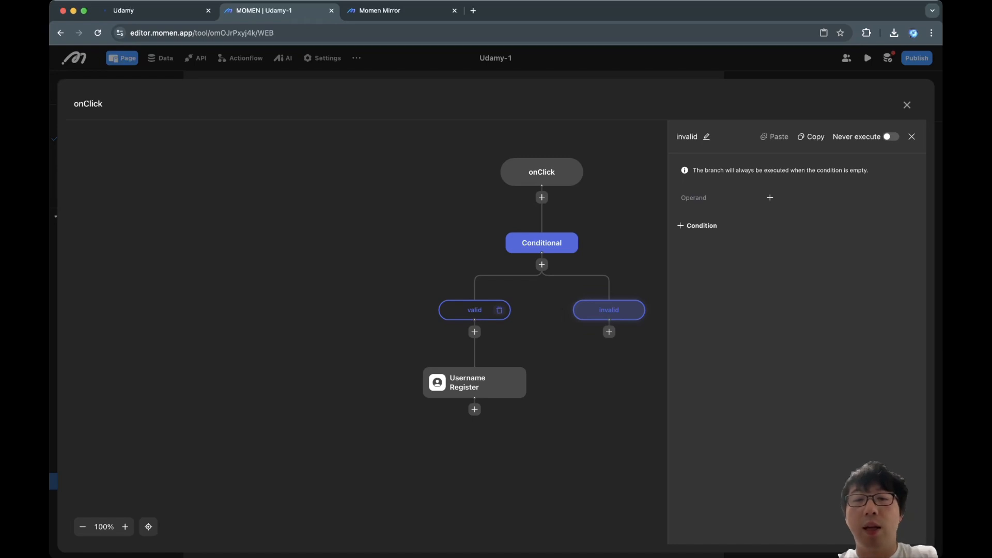
pyautogui.click(474, 310)
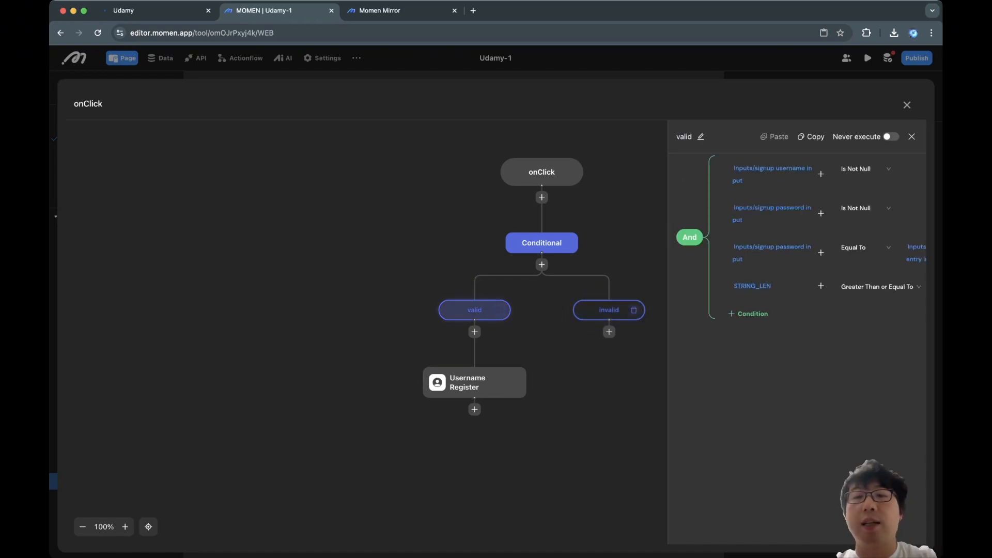
pyautogui.click(609, 310)
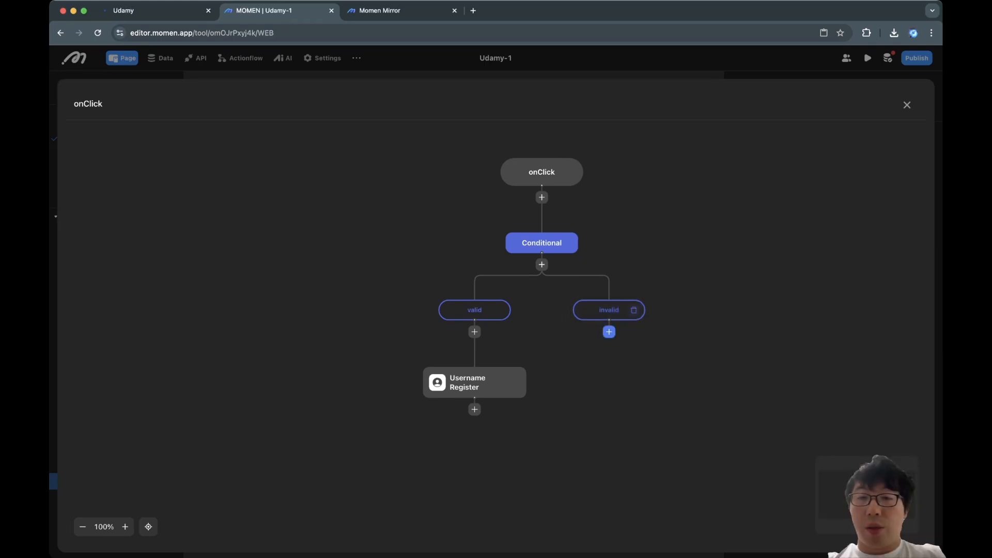
pyautogui.click(610, 332)
pyautogui.click(650, 187)
pyautogui.click(837, 190)
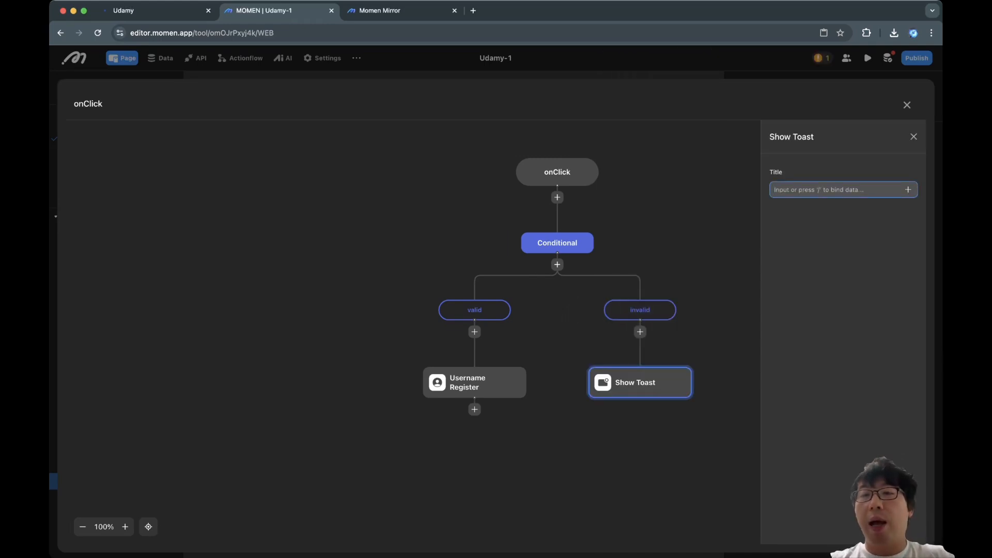
pyautogui.write('Bad entry for')
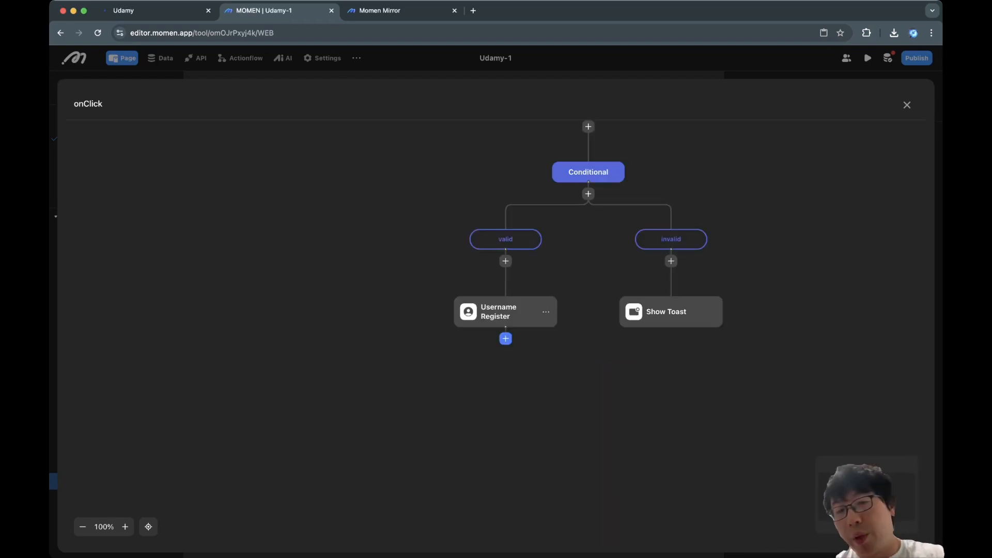
# Hide the Signup modal after Username Register and close the flow editor.
pyautogui.click(505, 311)
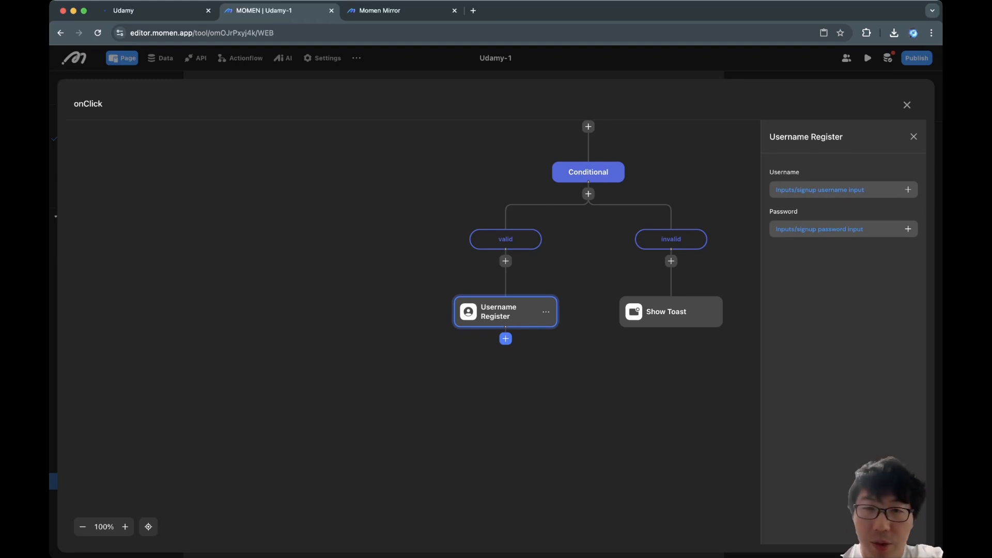
pyautogui.click(505, 338)
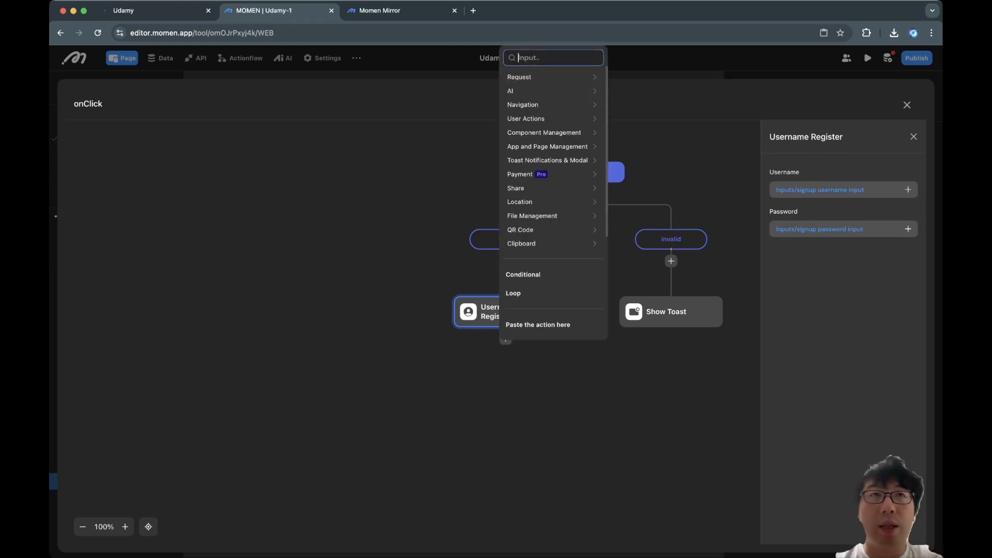
pyautogui.write('hide')
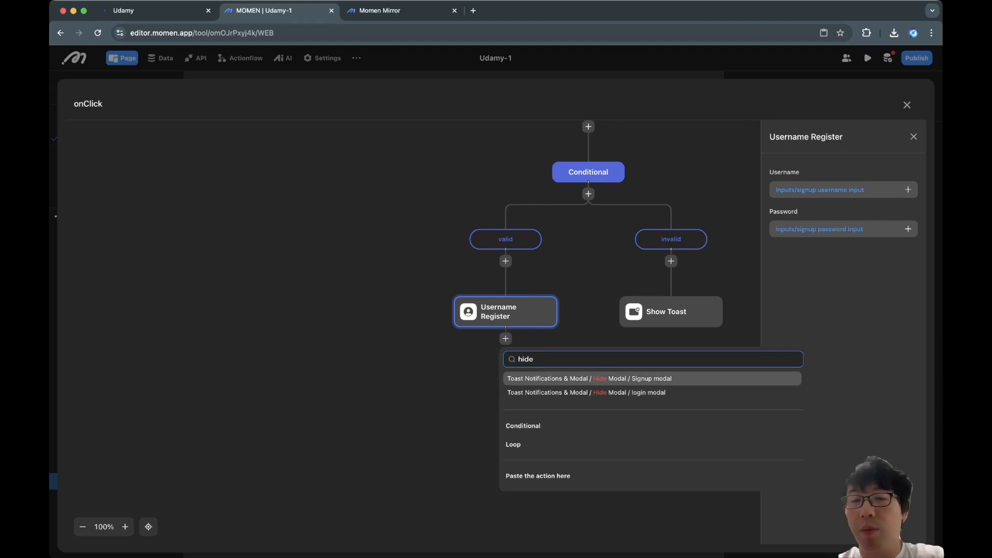
pyautogui.click(589, 379)
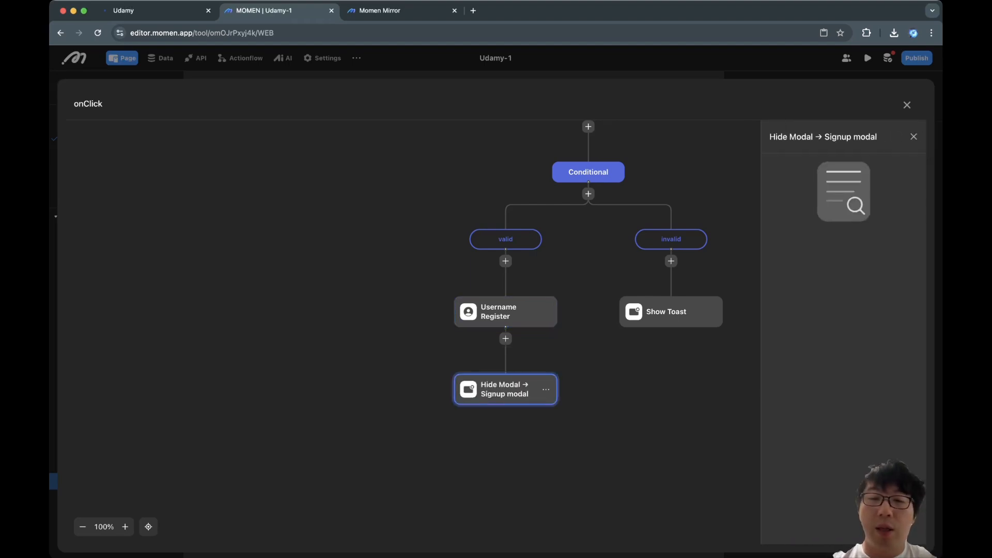
pyautogui.press('Escape')
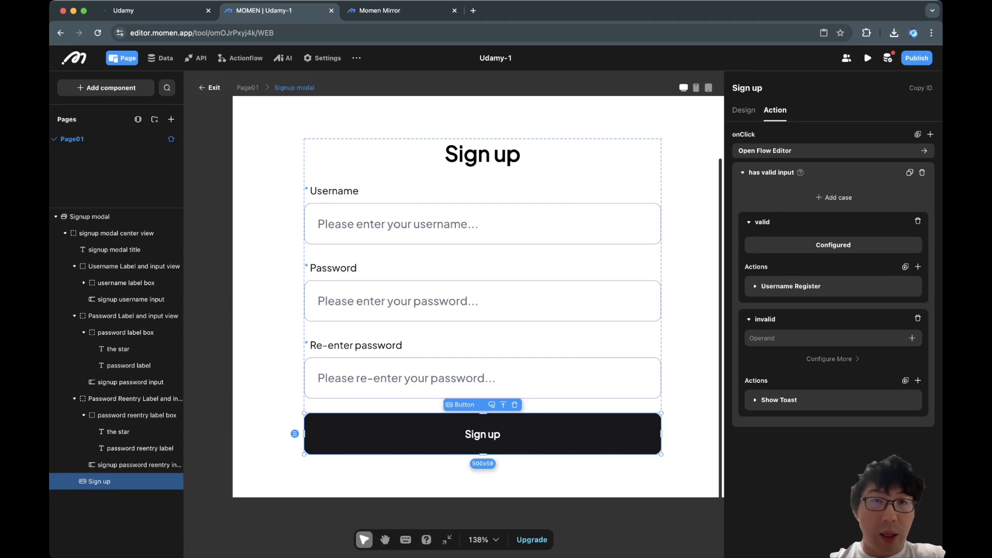
# Open the login modal from Page01 and select its Sign up link's Show Modal action.
pyautogui.click(294, 88)
pyautogui.click(210, 87)
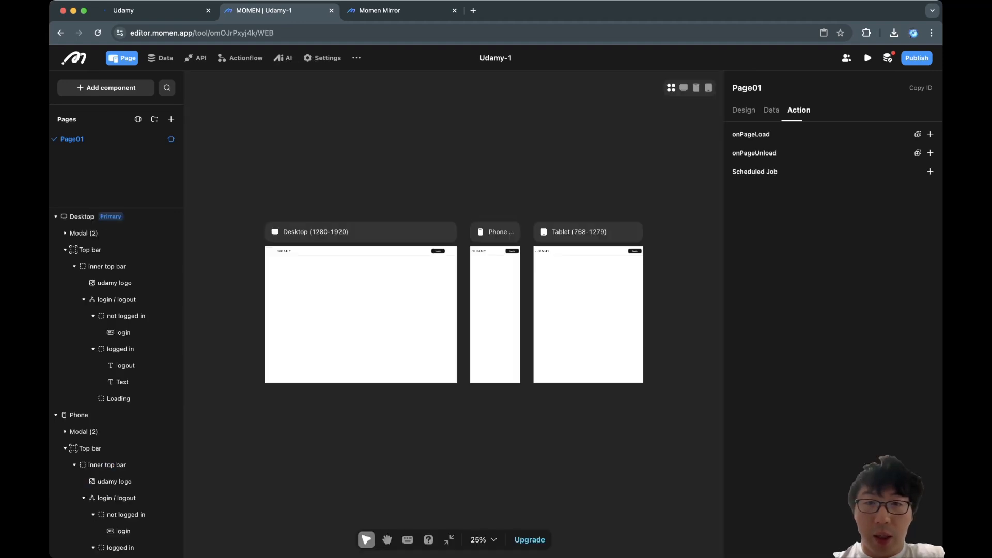
pyautogui.click(438, 251)
pyautogui.click(767, 172)
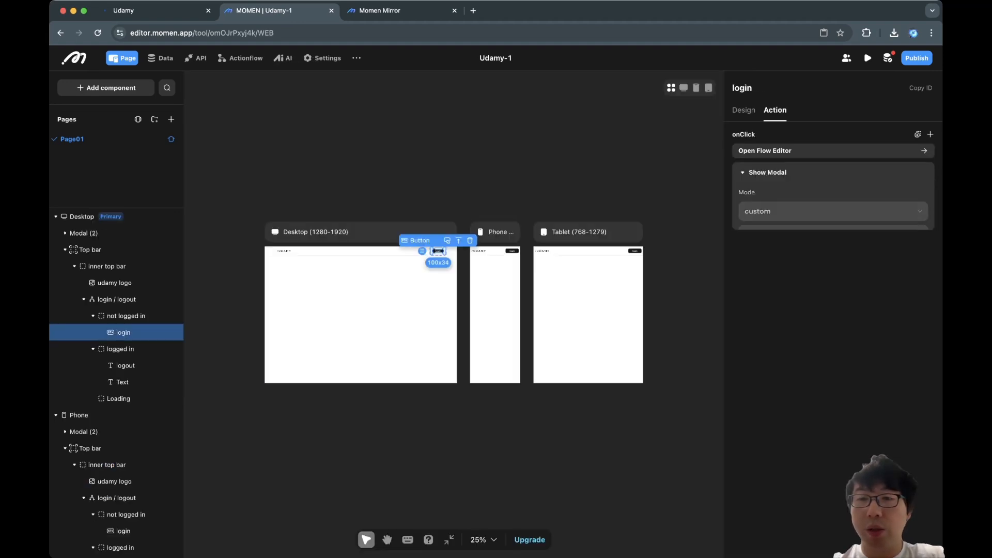
pyautogui.click(832, 234)
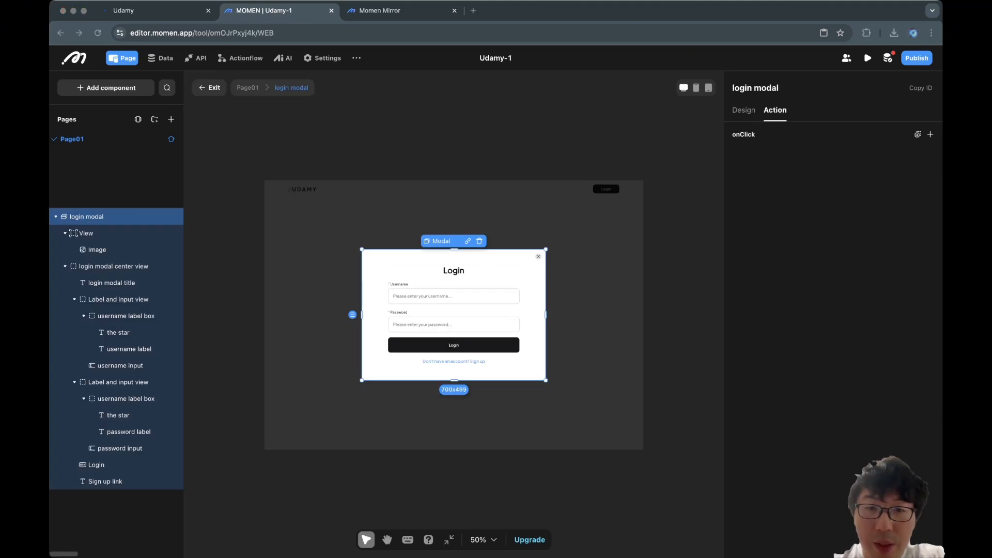
pyautogui.click(114, 266)
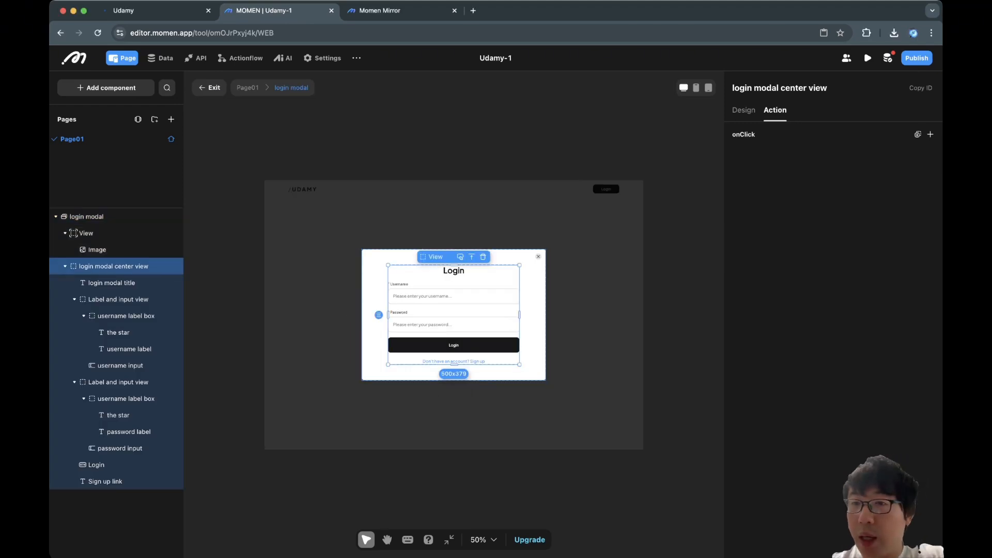
pyautogui.click(454, 361)
pyautogui.click(768, 172)
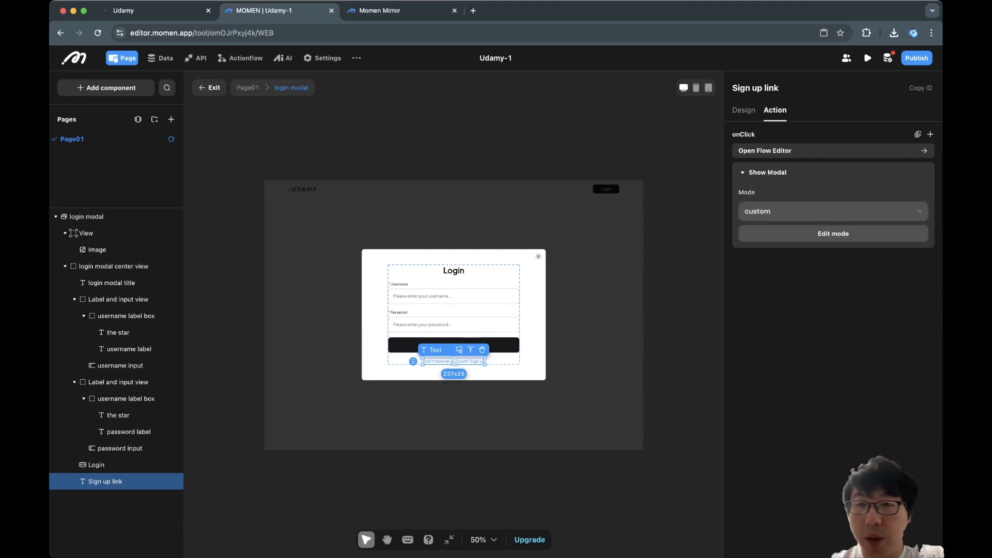
# Add a Hide Modal action for the login modal to the Sign up link's click flow.
pyautogui.click(879, 150)
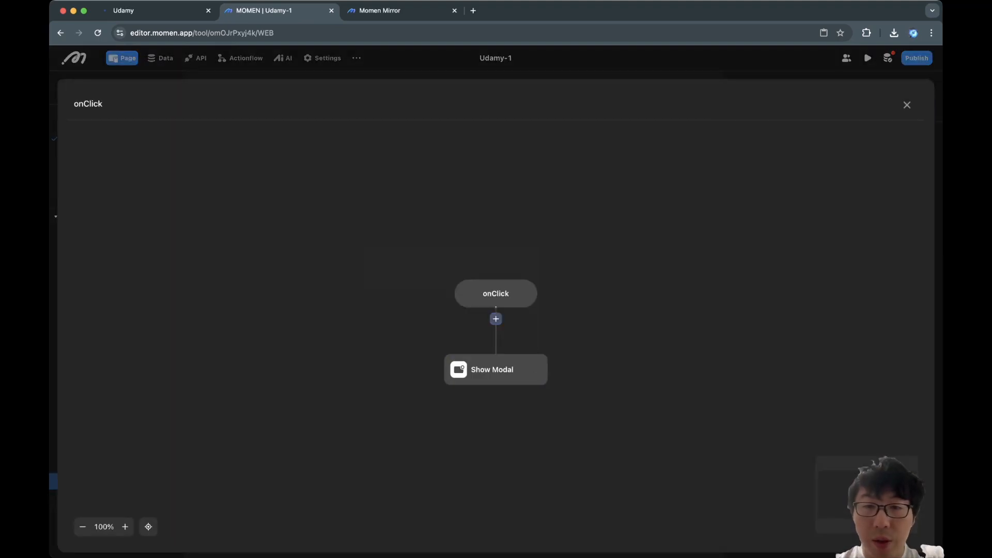
pyautogui.click(496, 319)
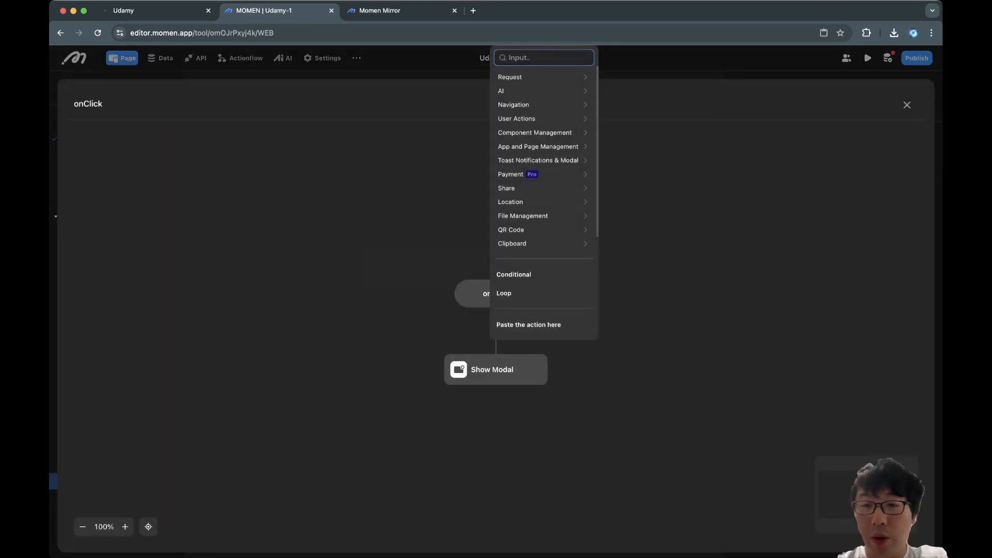
pyautogui.write('hid')
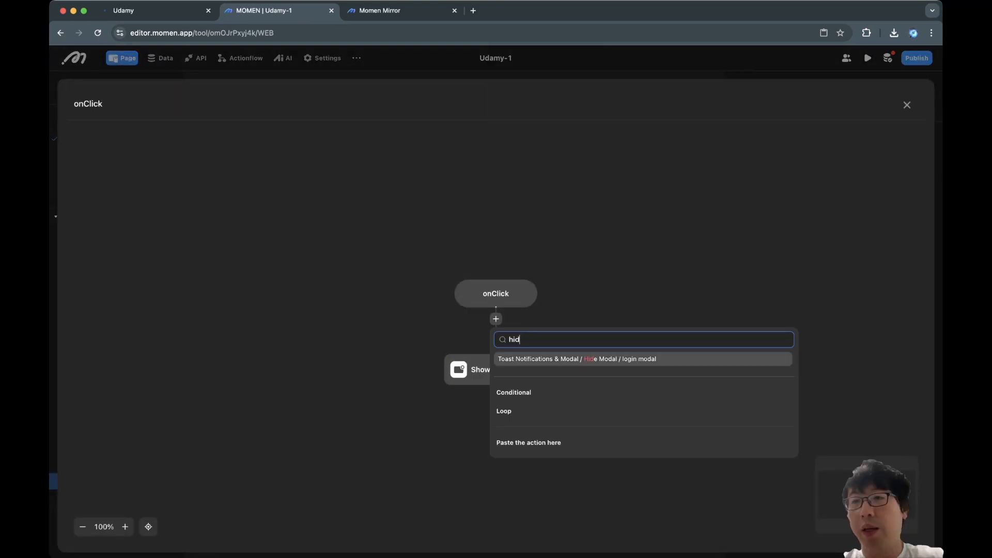
pyautogui.click(586, 359)
pyautogui.click(907, 104)
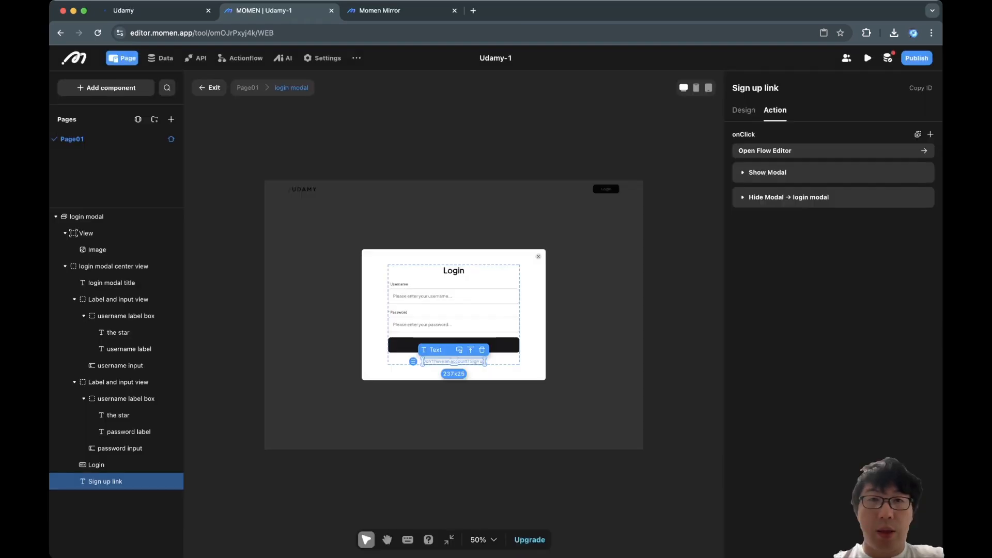
# In the preview, open Sign up and submit a username with the too-short password 123 twice.
pyautogui.click(380, 10)
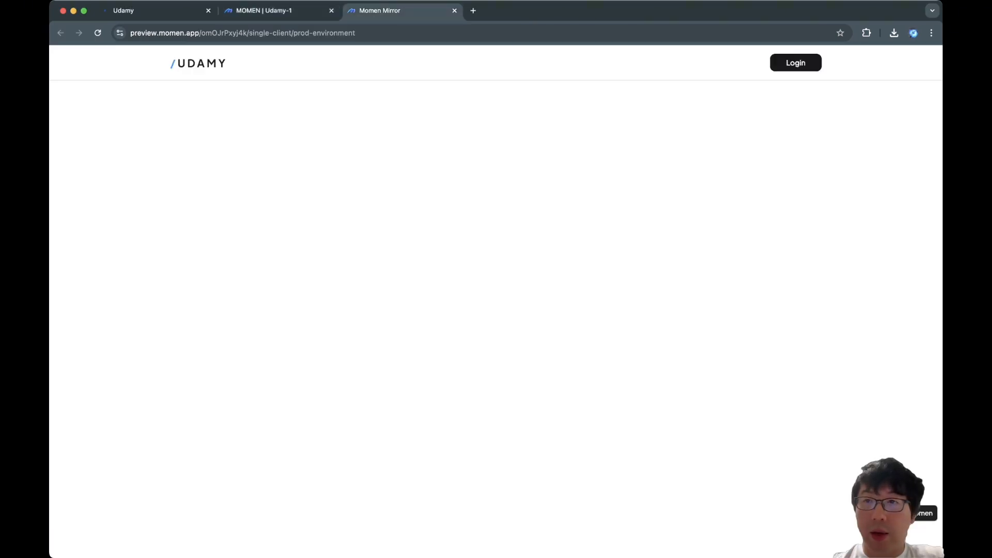
pyautogui.click(796, 63)
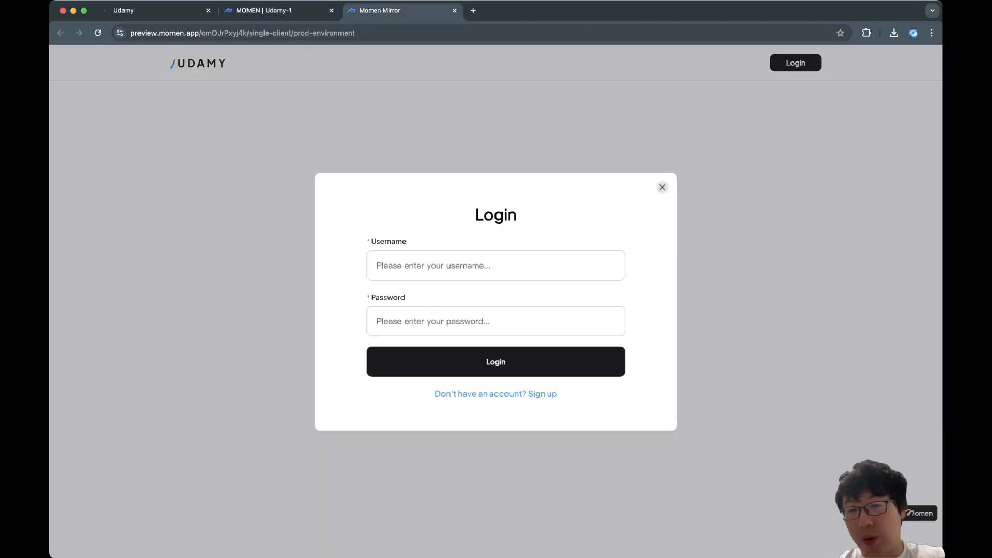
pyautogui.click(495, 394)
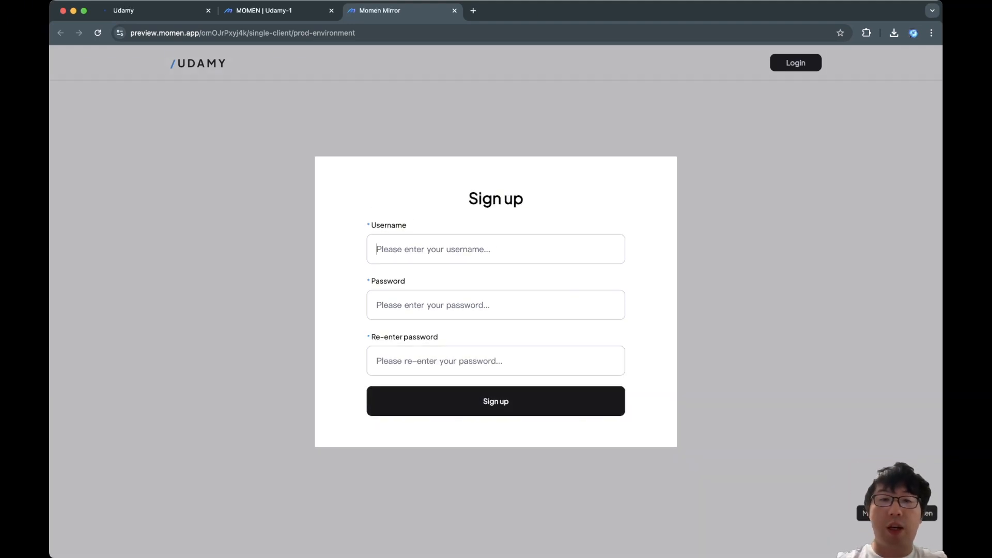
pyautogui.write('jiangyaokai0')
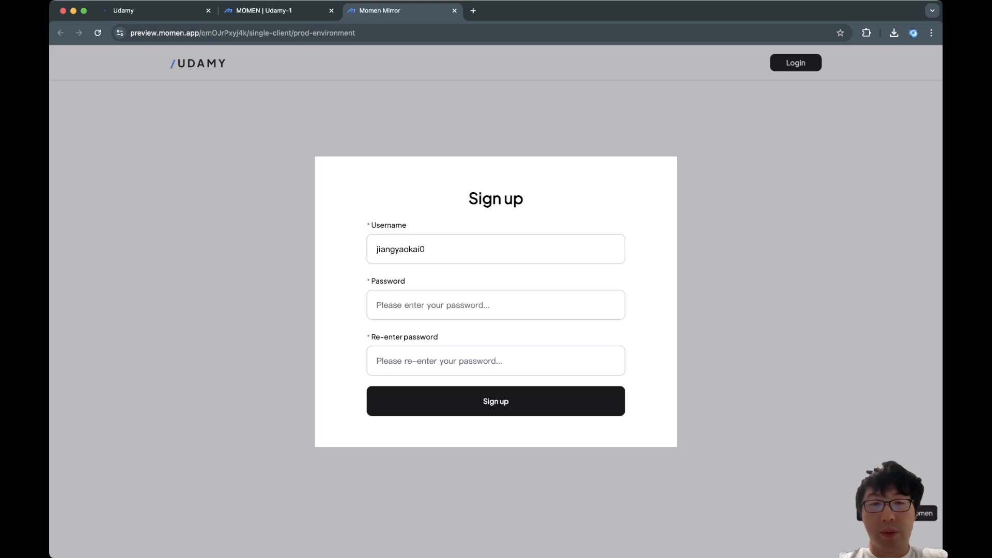
pyautogui.press('Tab')
pyautogui.write('123')
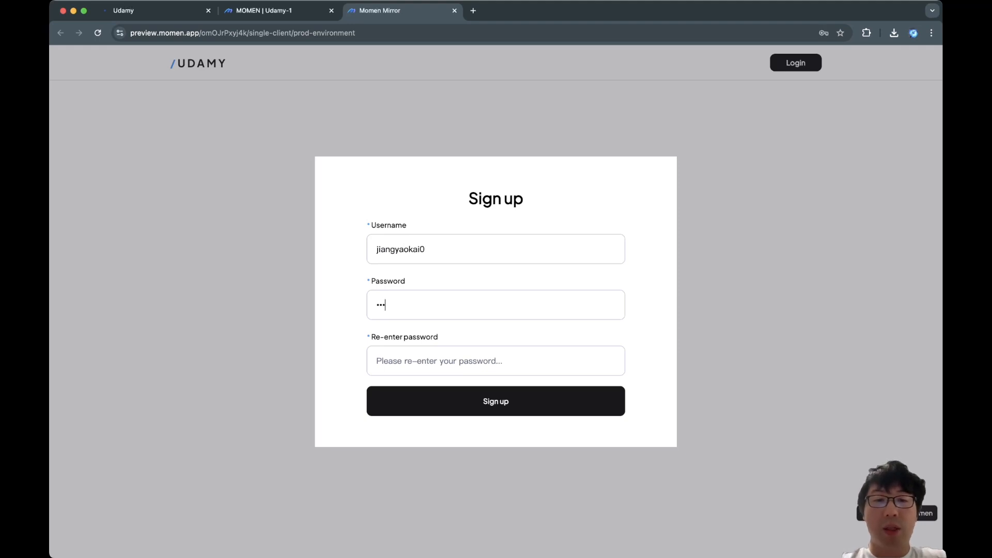
pyautogui.press('Tab')
pyautogui.write('123')
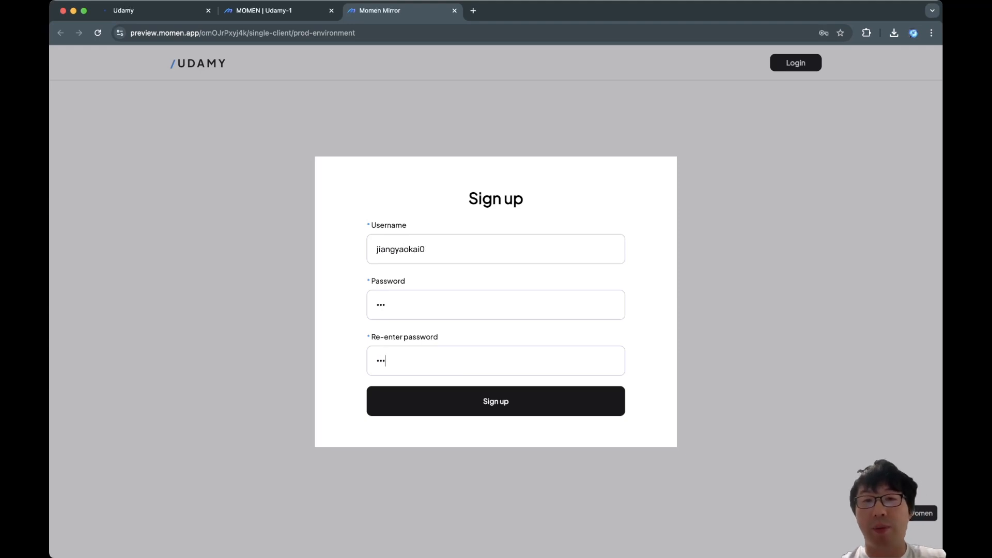
pyautogui.press('Return')
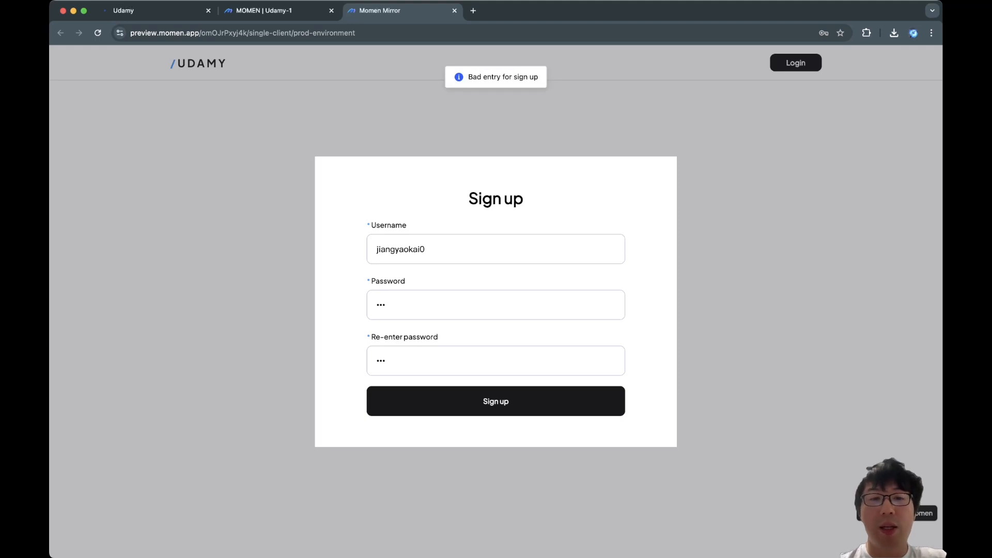
pyautogui.doubleClick(401, 249)
pyautogui.press('BackSpace')
pyautogui.press('super+z')
pyautogui.click(377, 305)
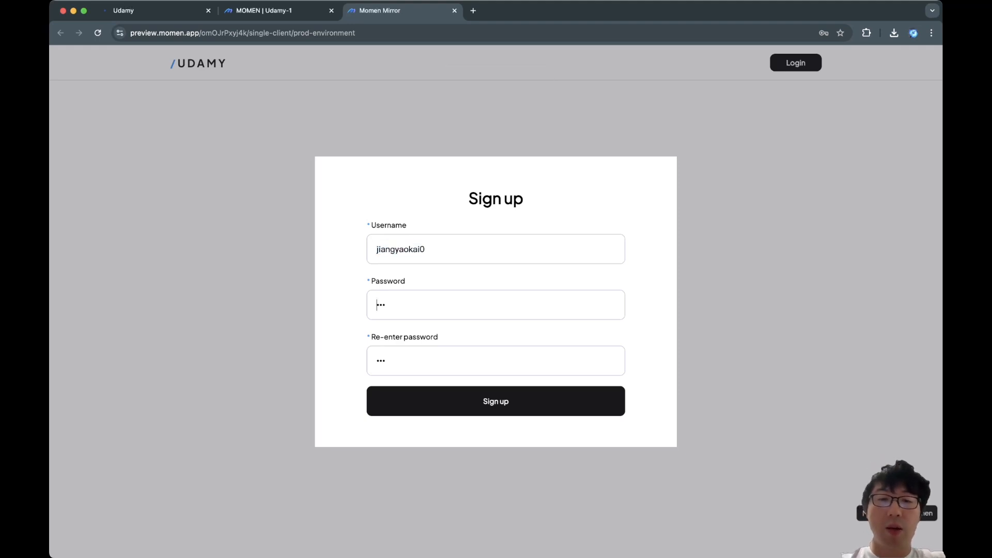
pyautogui.press('super+a')
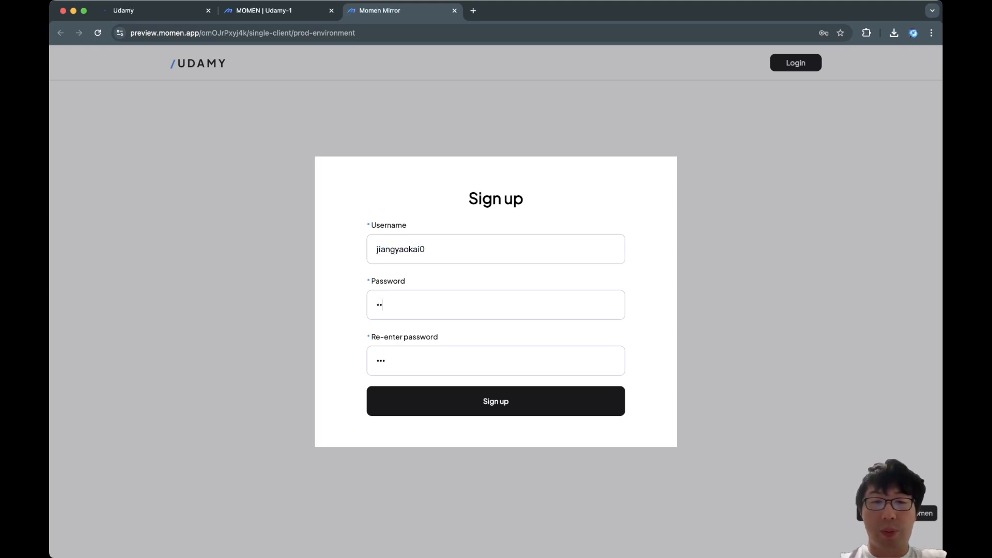
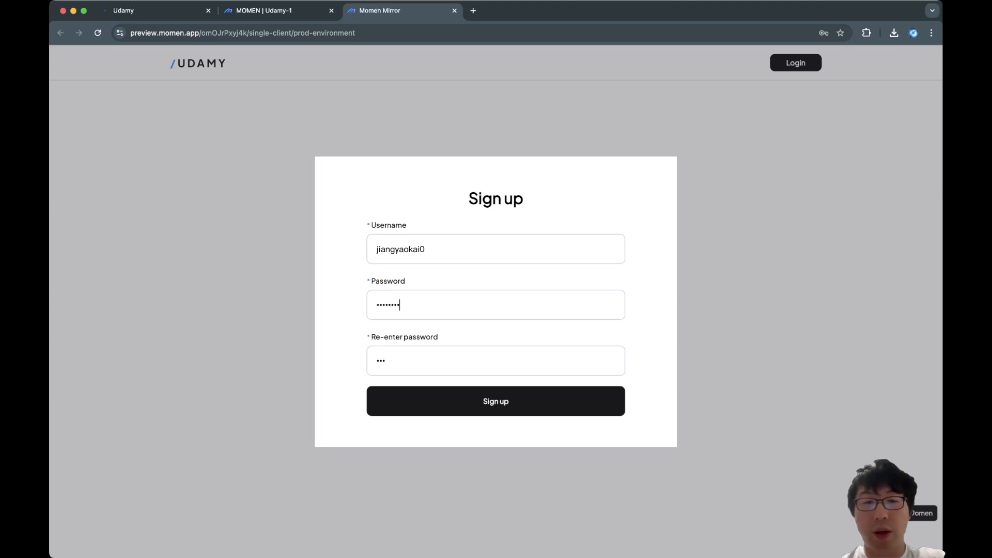
pyautogui.press('Return')
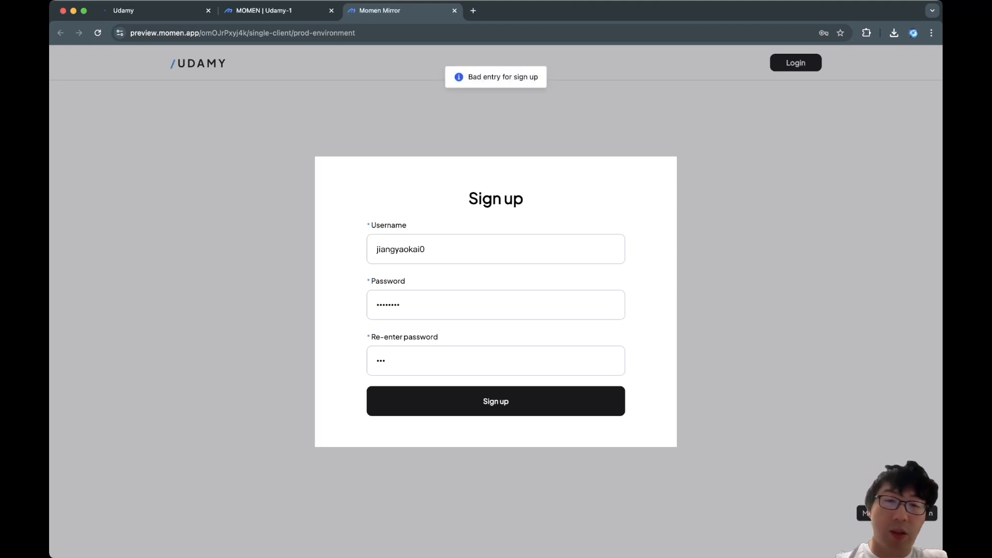
pyautogui.press('super+a')
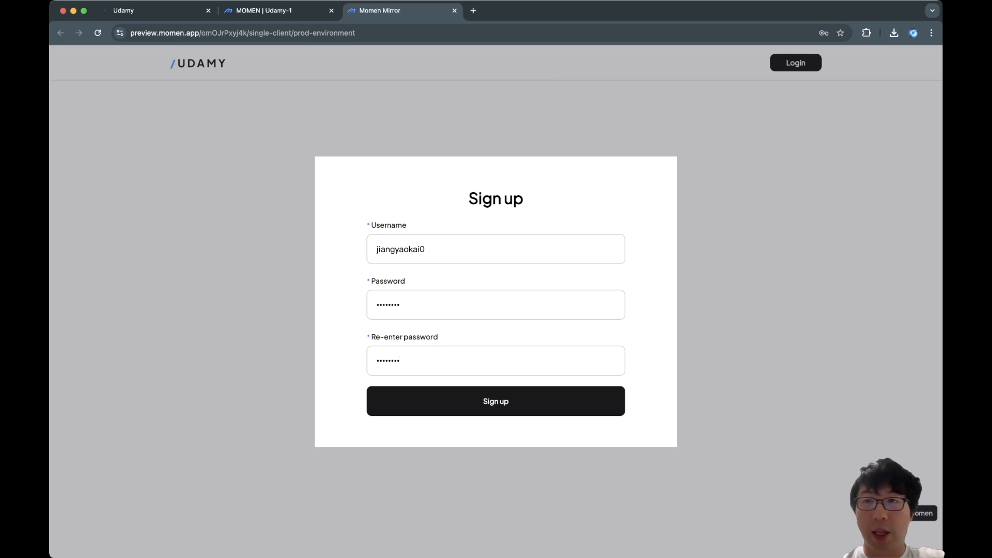
pyautogui.press('Return')
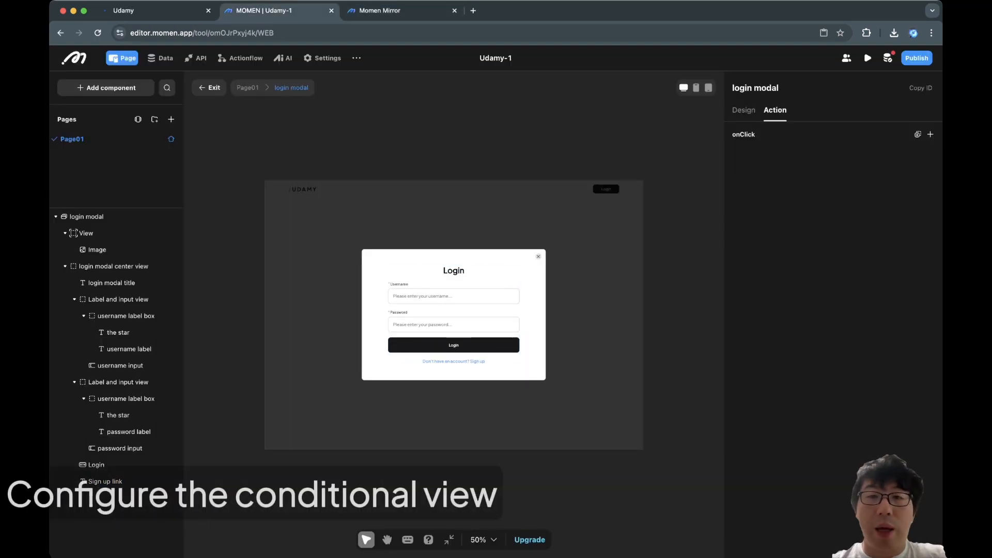
# Move the top bar's not logged in case below the logged in case.
pyautogui.click(248, 88)
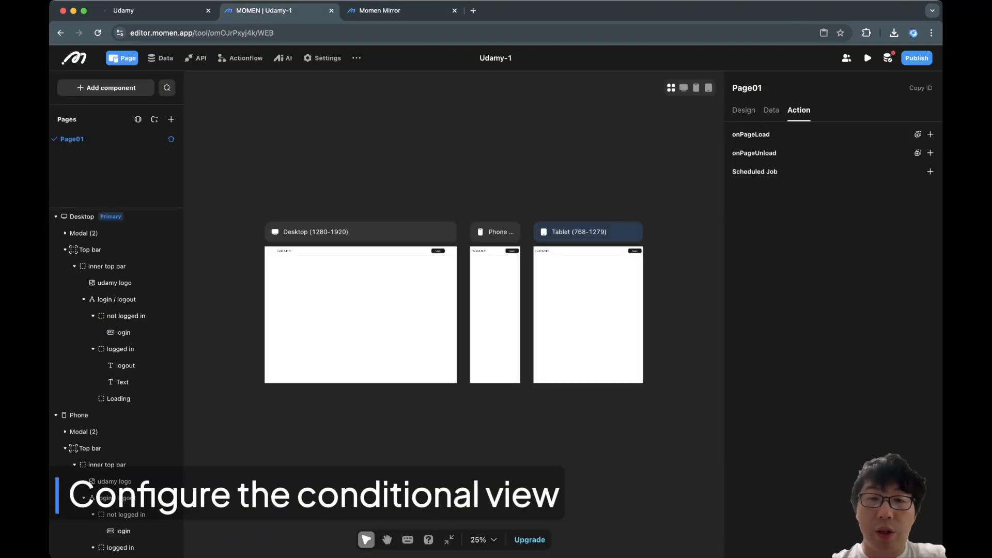
pyautogui.click(126, 316)
pyautogui.click(915, 112)
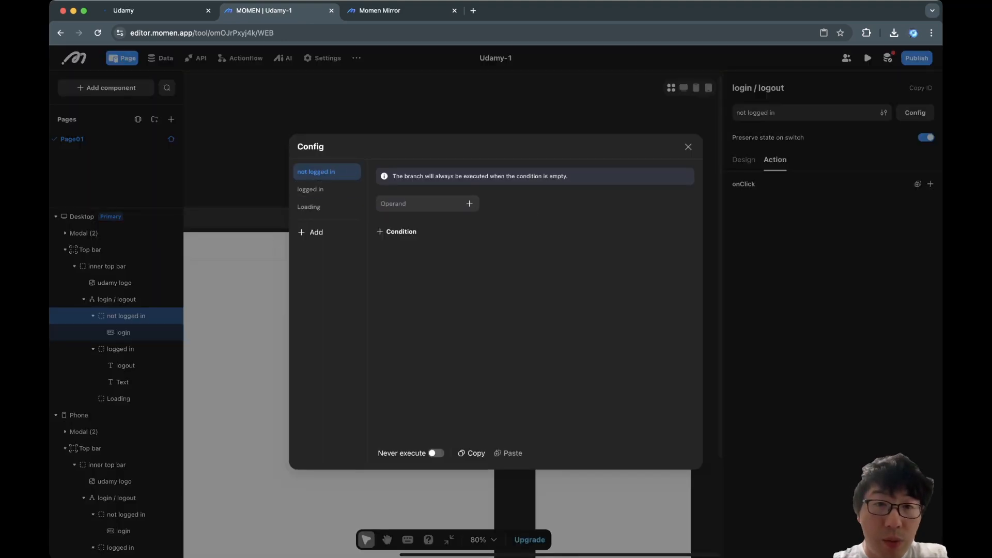
pyautogui.moveTo(310, 172); pyautogui.dragTo(315, 192)
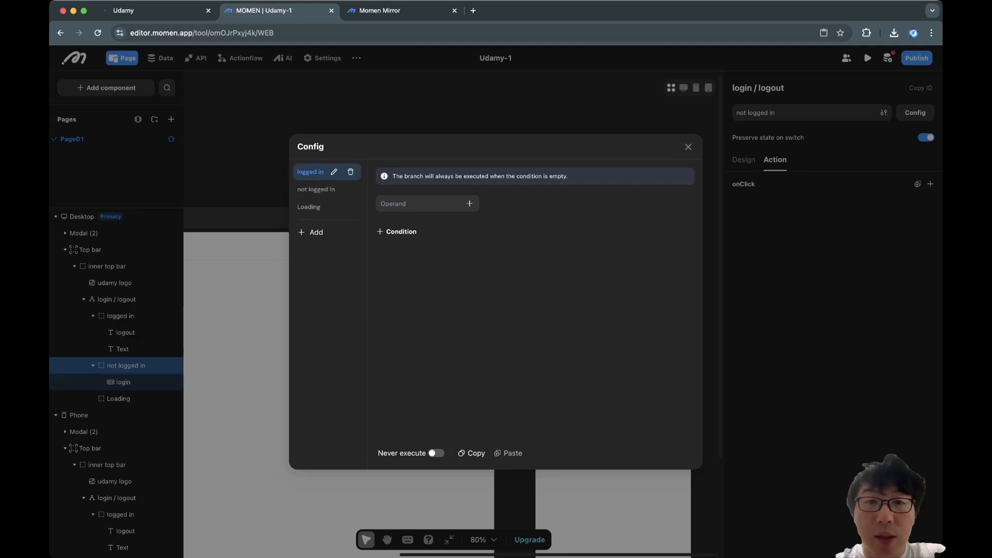
# Condition the logged in case on Logged in user > id and confirm Log out shows in preview.
pyautogui.click(469, 204)
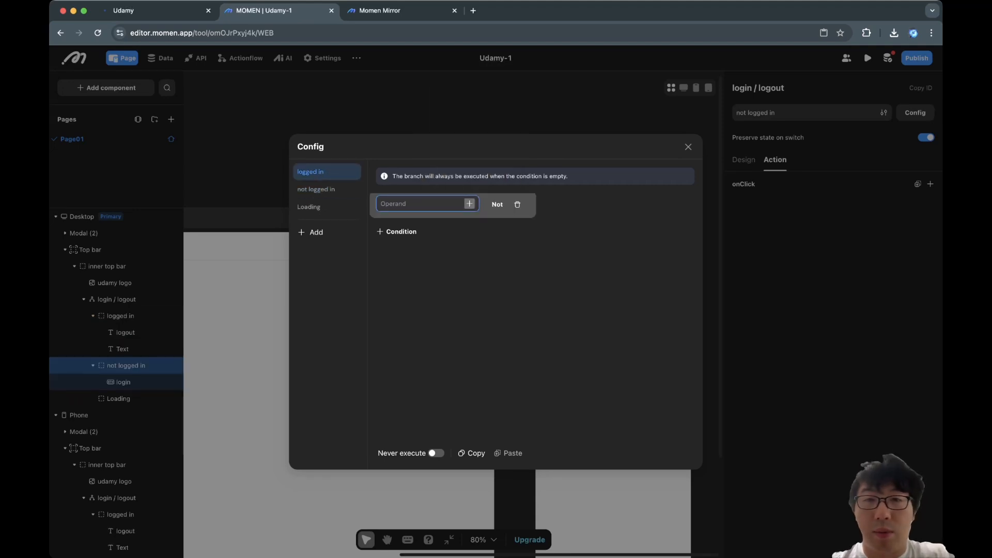
pyautogui.click(469, 204)
pyautogui.moveTo(465, 76)
pyautogui.click(524, 102)
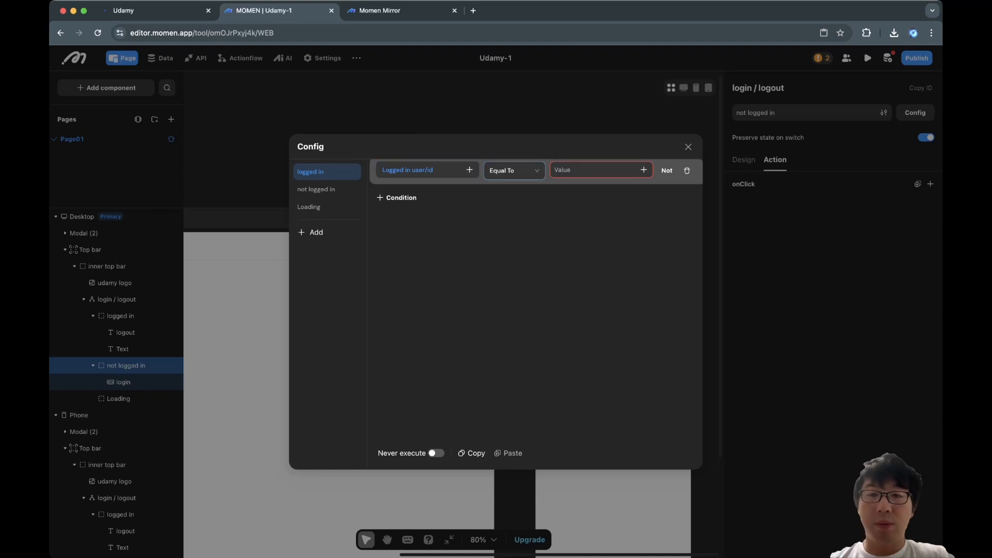
pyautogui.click(514, 170)
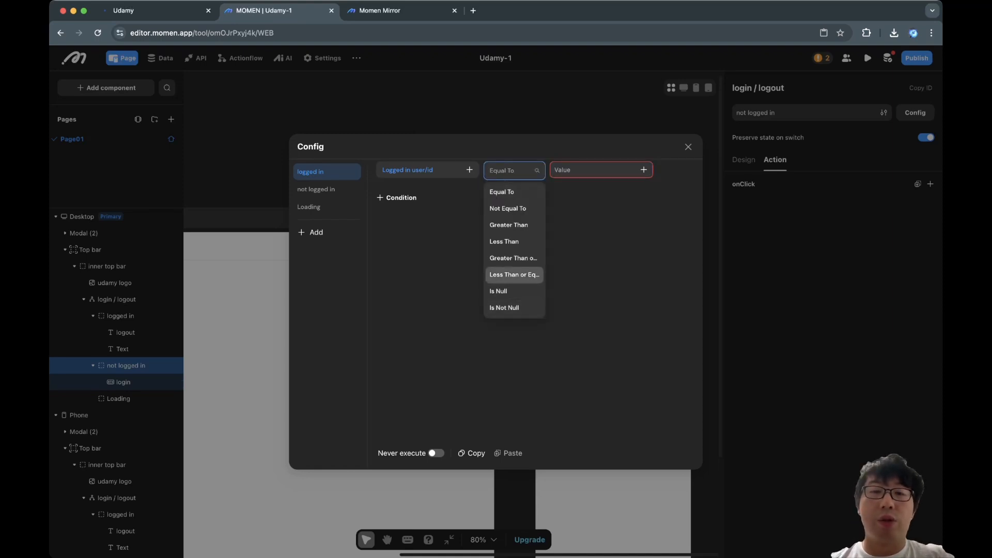
pyautogui.click(469, 169)
pyautogui.click(445, 170)
pyautogui.press('BackSpace')
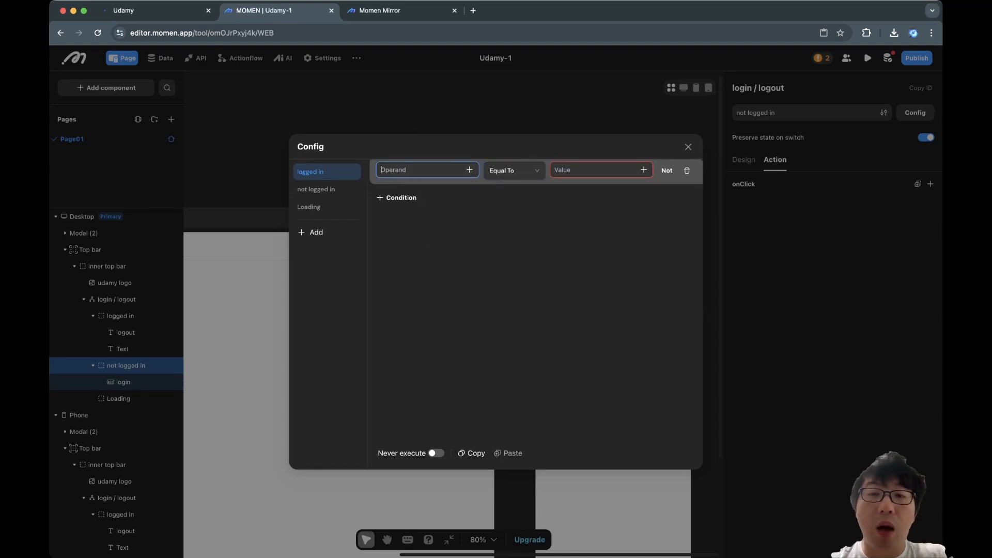
pyautogui.click(470, 204)
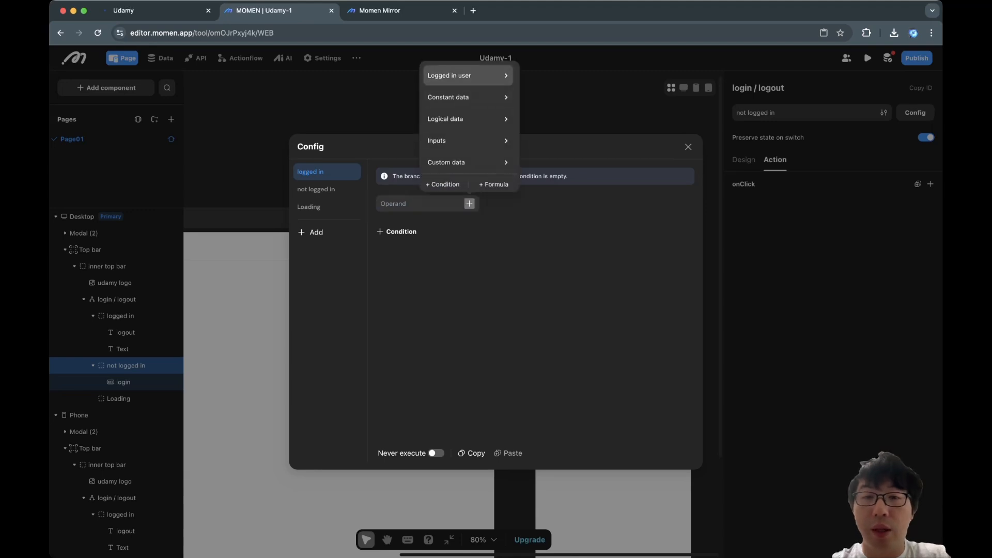
pyautogui.moveTo(465, 78)
pyautogui.click(523, 101)
pyautogui.click(689, 147)
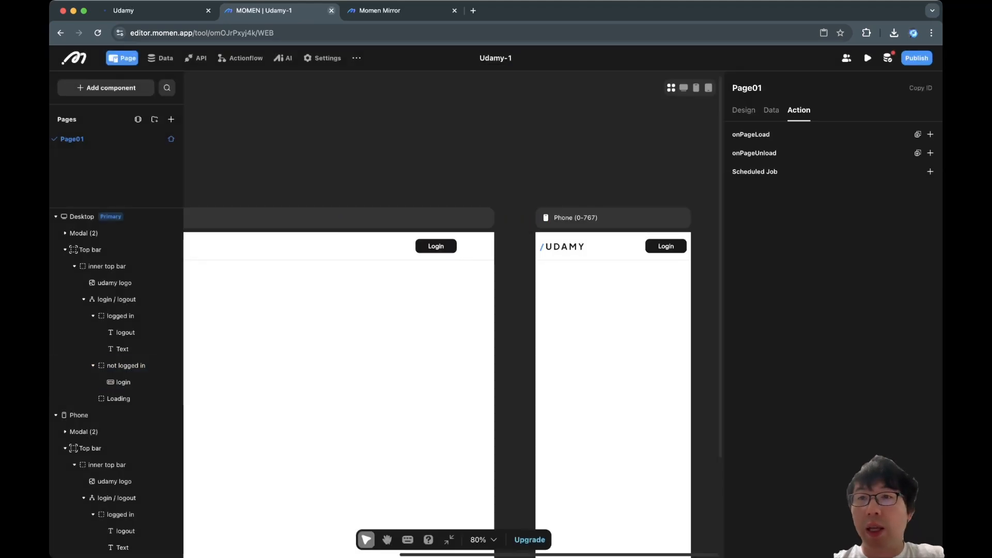
pyautogui.click(380, 10)
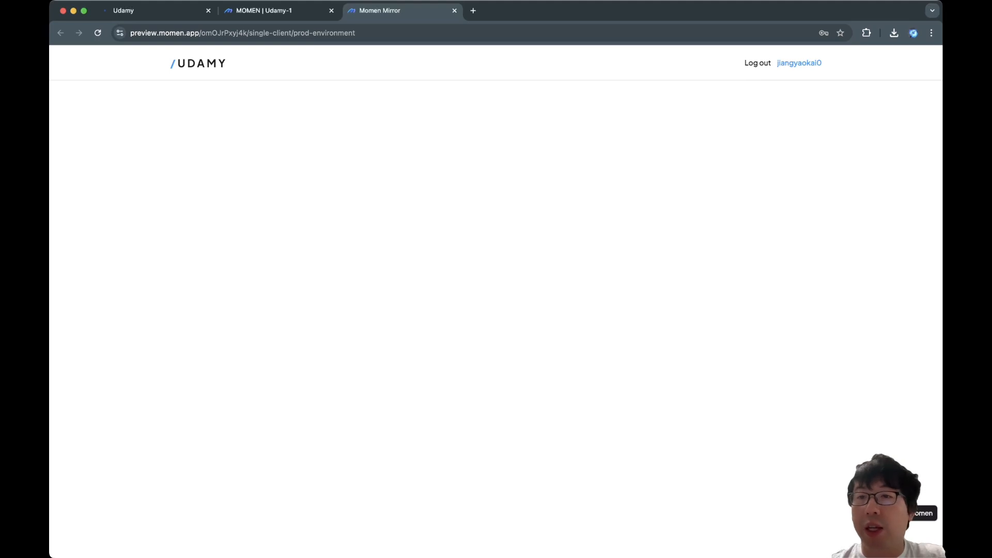
pyautogui.tripleClick(765, 63)
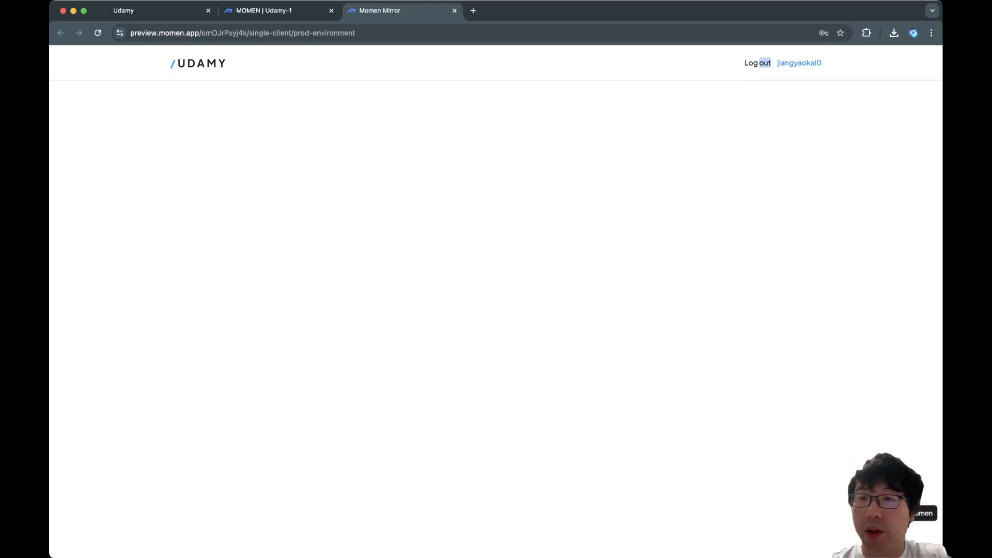
# Give the logged-in top bar's Log out text a User Login → Logout click action.
pyautogui.click(264, 11)
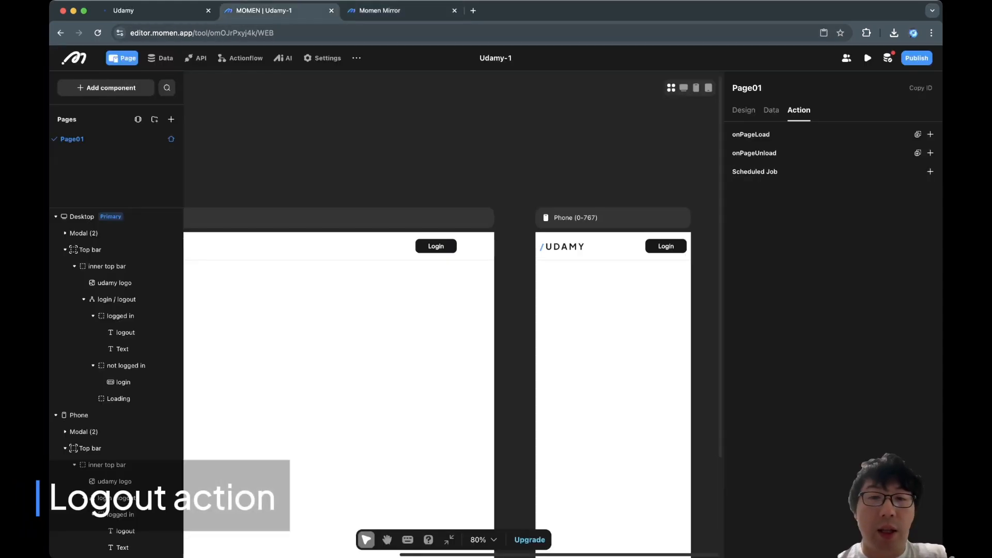
pyautogui.click(436, 247)
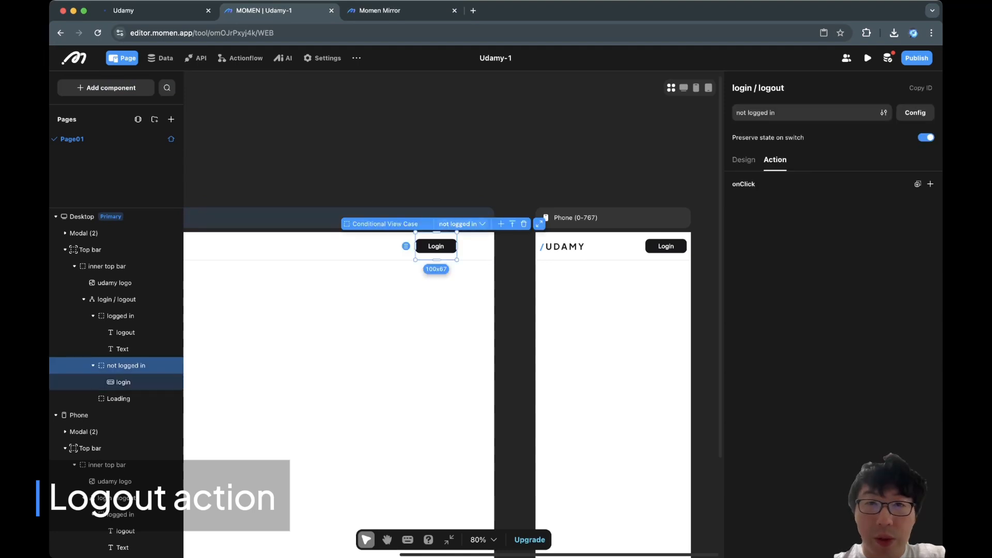
pyautogui.click(462, 223)
pyautogui.click(432, 139)
pyautogui.click(413, 247)
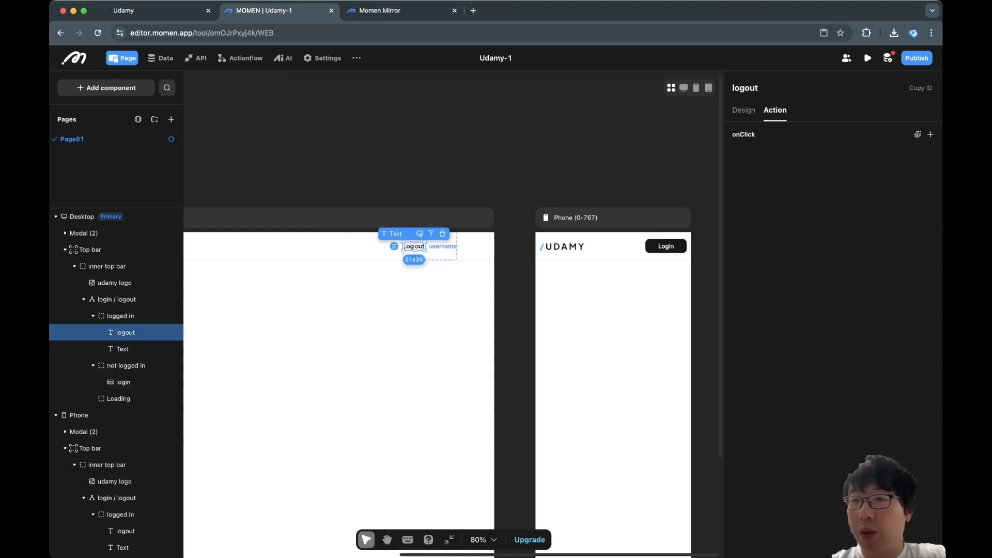
pyautogui.click(930, 134)
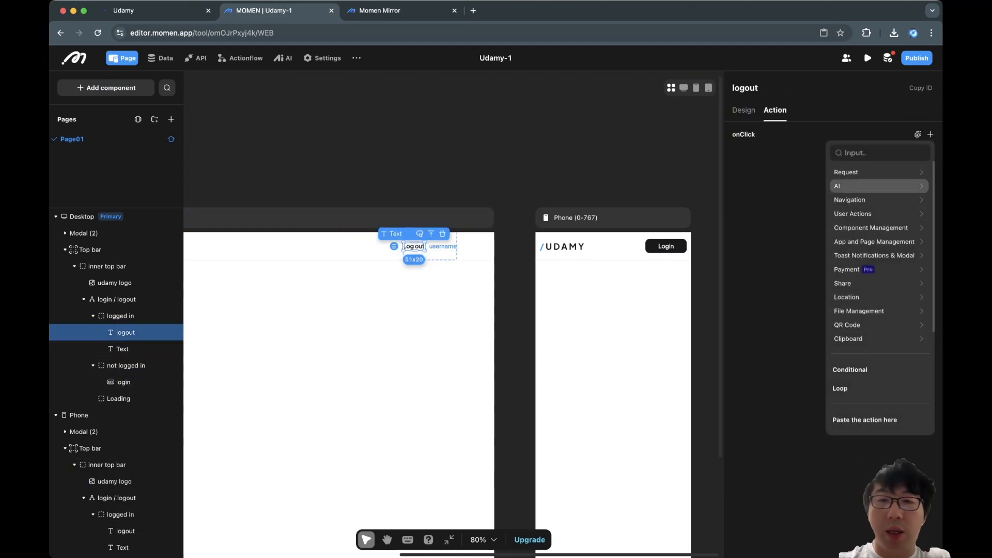
pyautogui.write('logou')
pyautogui.click(899, 172)
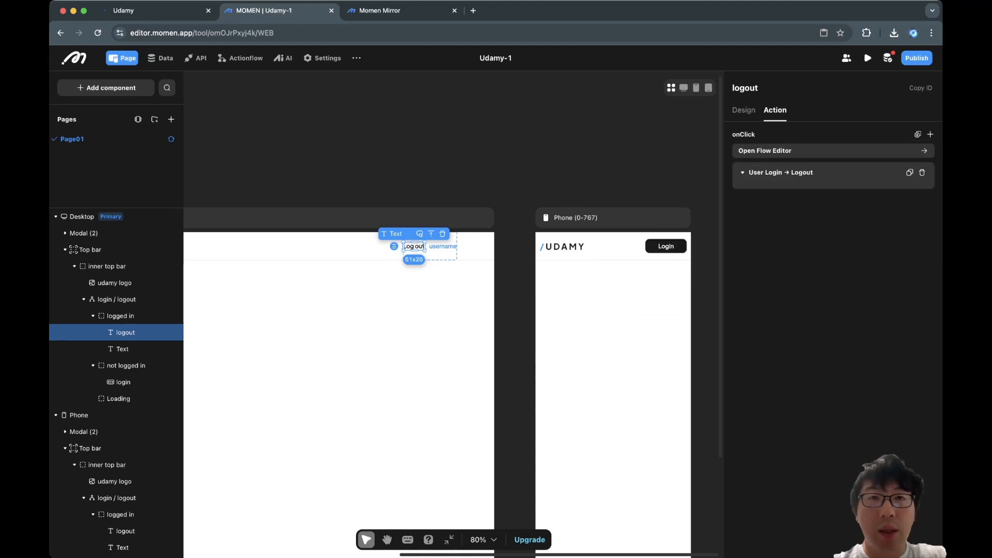
pyautogui.click(517, 145)
# Test Log out in the preview, confirming the Login button returns.
pyautogui.click(381, 10)
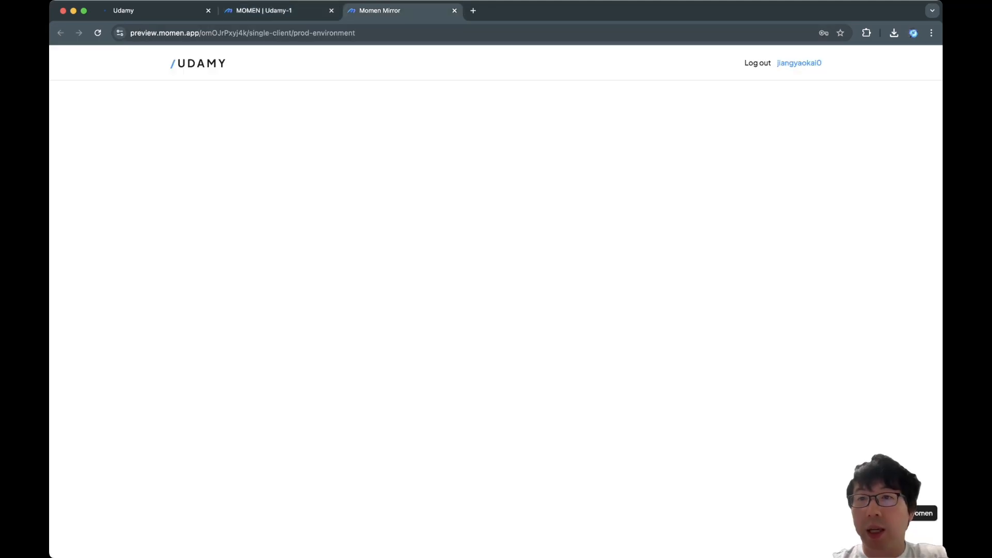
pyautogui.click(757, 63)
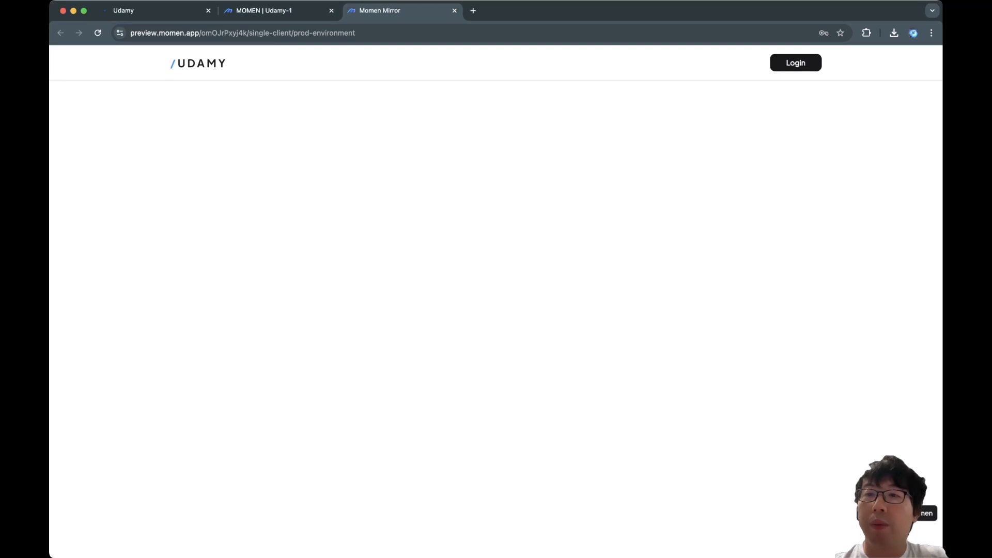
pyautogui.click(796, 63)
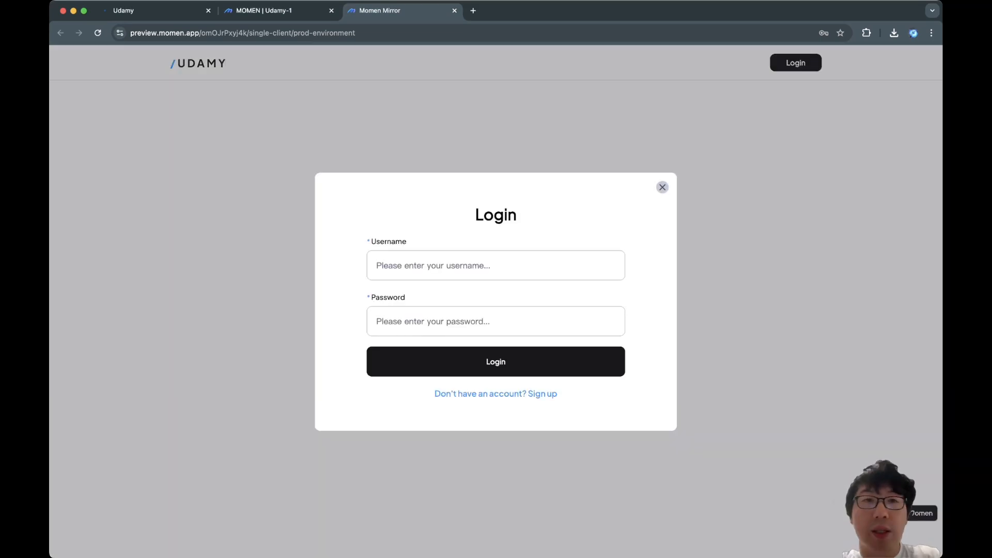
pyautogui.click(298, 10)
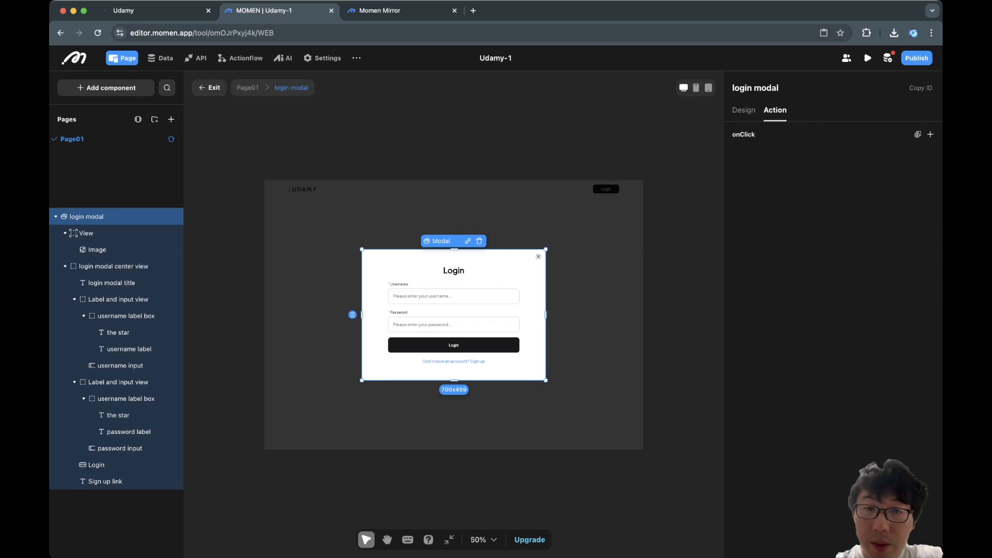
# Copy the login modal's close icon and paste it into the Signup modal.
pyautogui.click(538, 257)
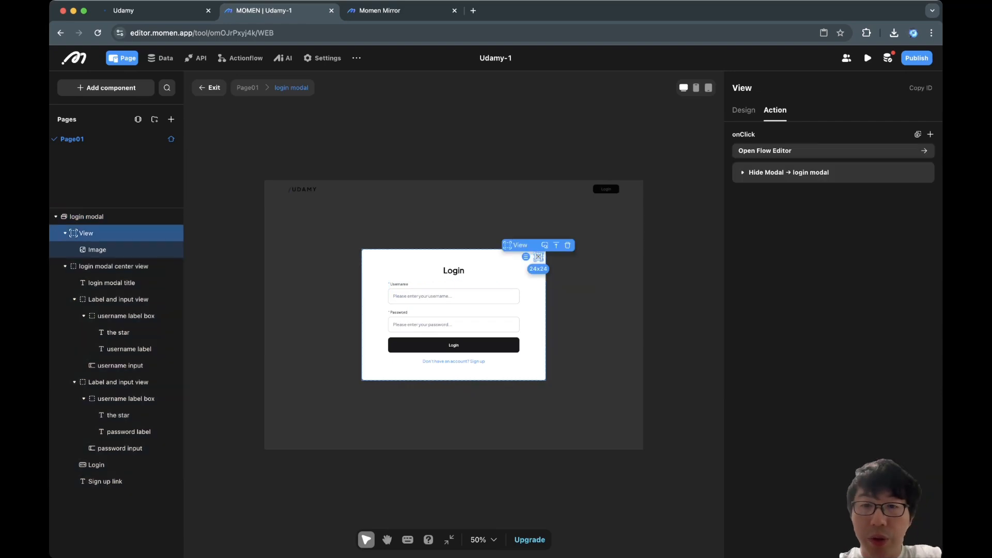
pyautogui.press('super+c')
pyautogui.click(454, 361)
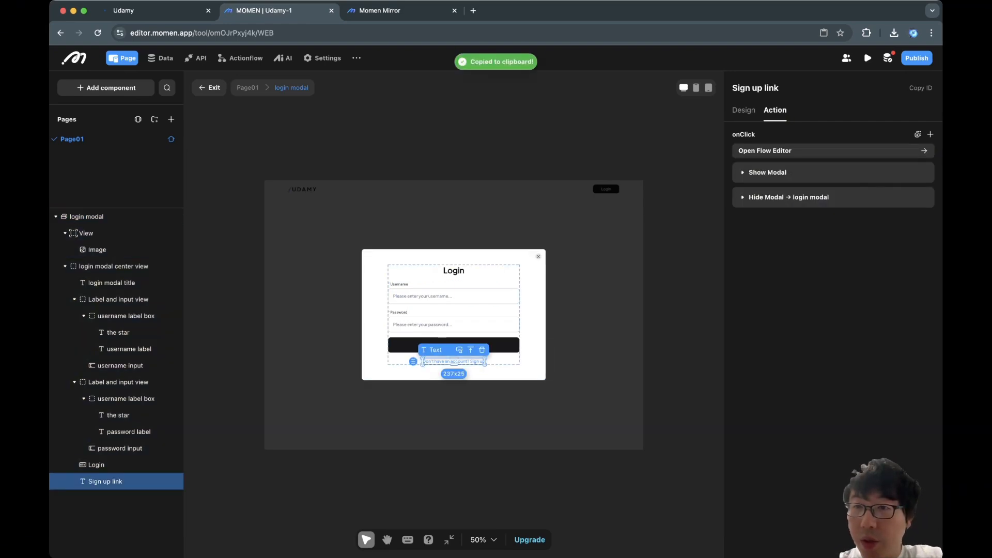
pyautogui.click(768, 173)
pyautogui.click(833, 233)
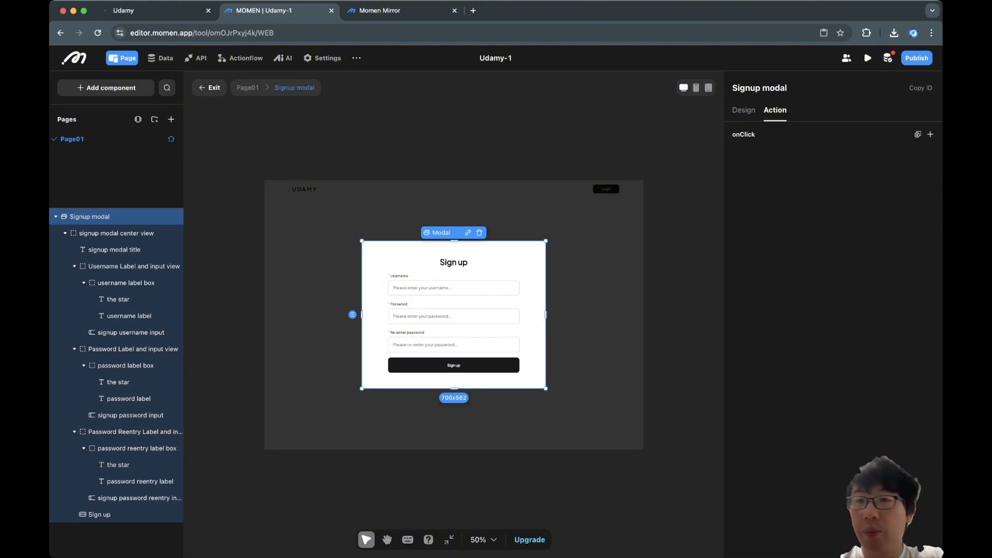
pyautogui.press('super+v')
pyautogui.press('Escape')
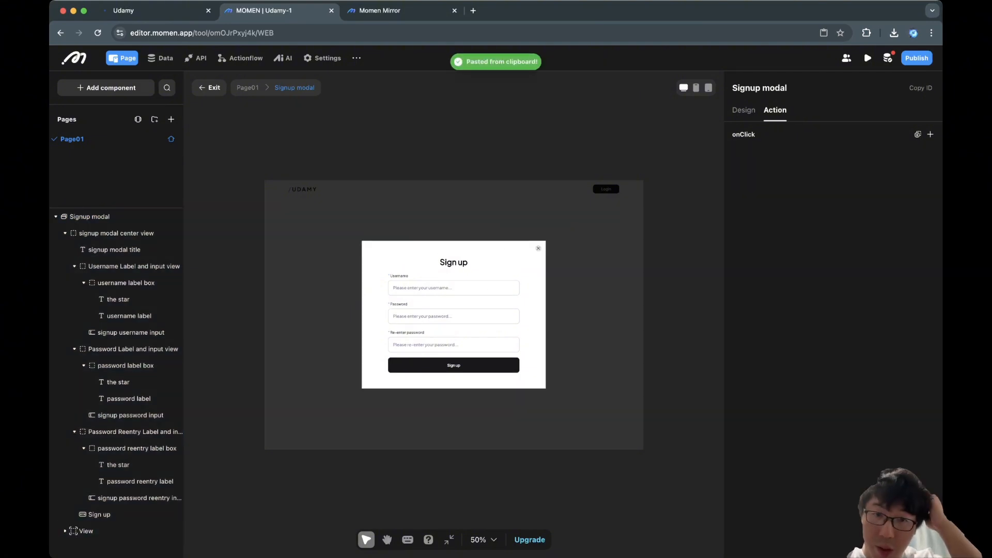
# Make the pasted close icon run Hide Modal on the Signup modal when clicked.
pyautogui.click(538, 248)
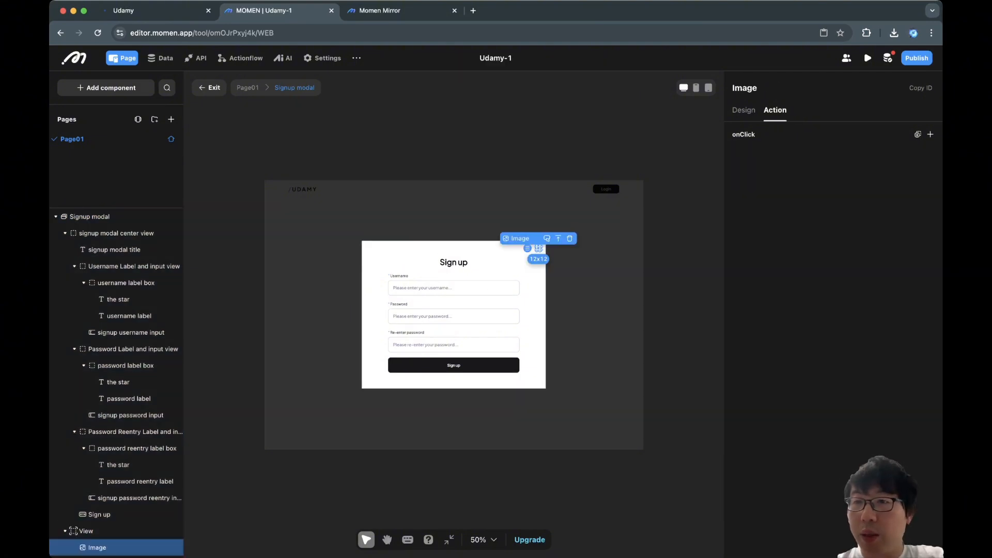
pyautogui.click(930, 134)
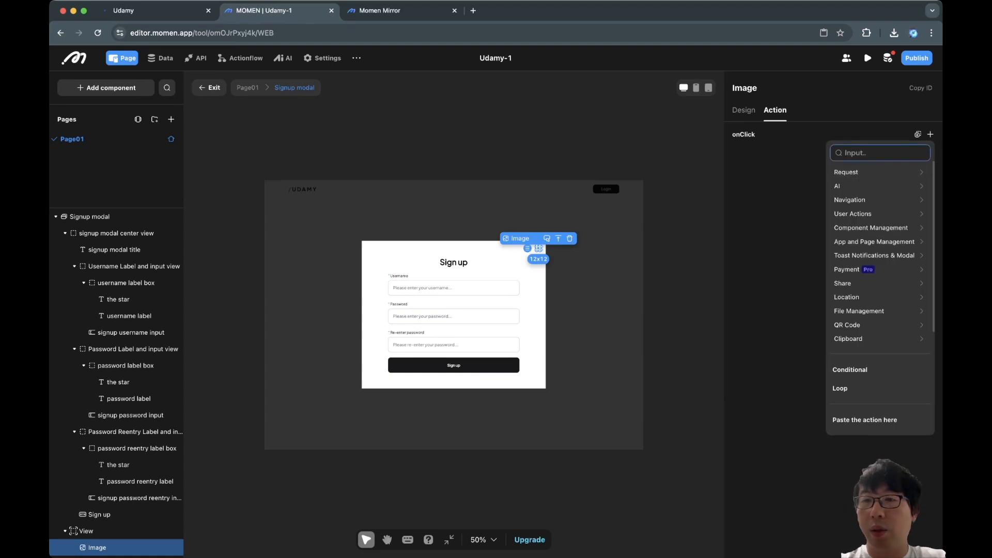
pyautogui.write('hi')
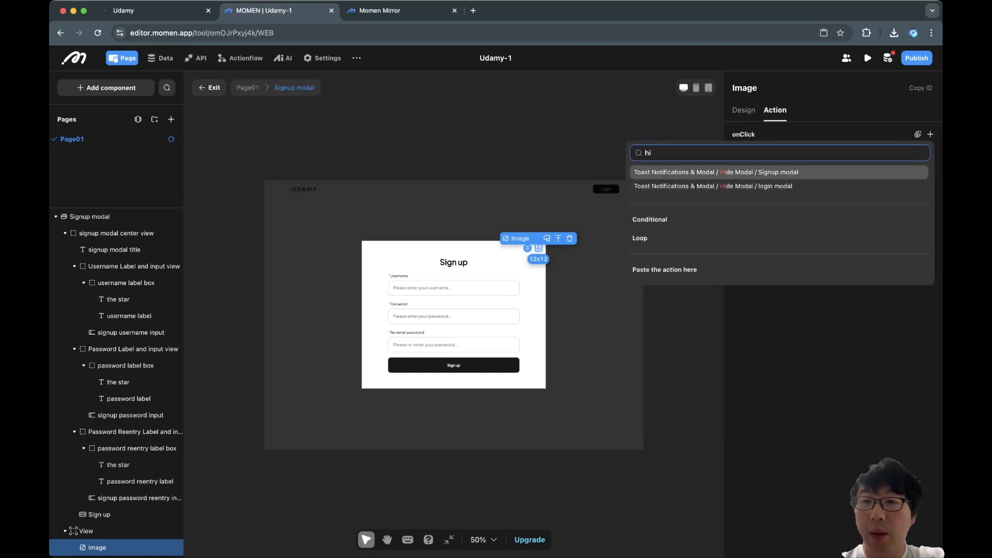
pyautogui.press('Return')
pyautogui.click(678, 289)
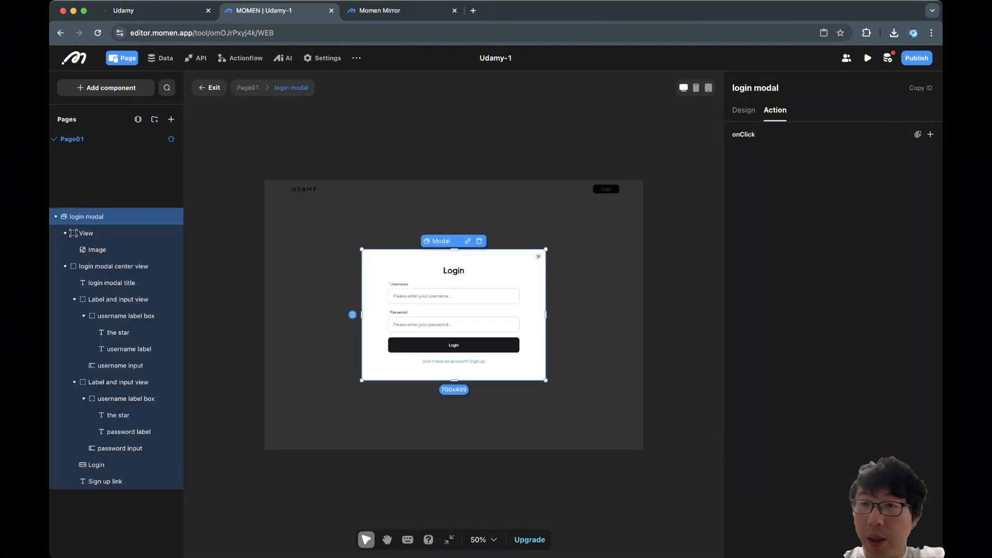
pyautogui.click(539, 256)
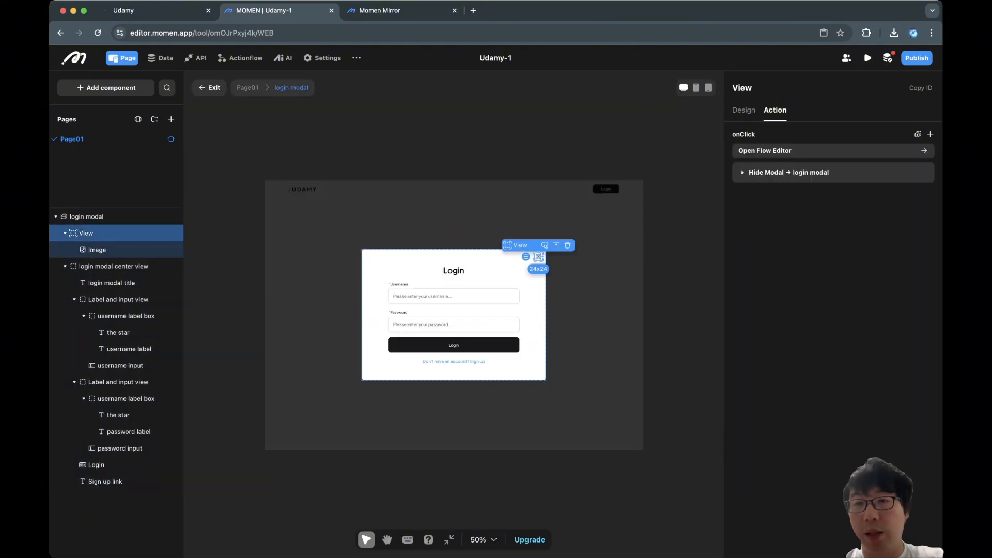
pyautogui.click(678, 290)
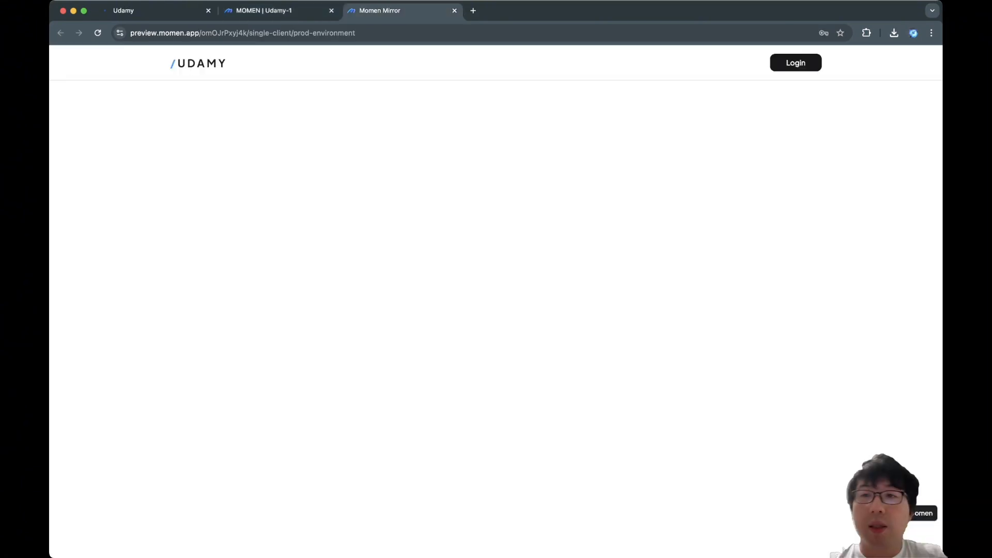
# Check in the preview that the Login and Sign up dialogs close via their icons.
pyautogui.click(796, 62)
pyautogui.click(663, 188)
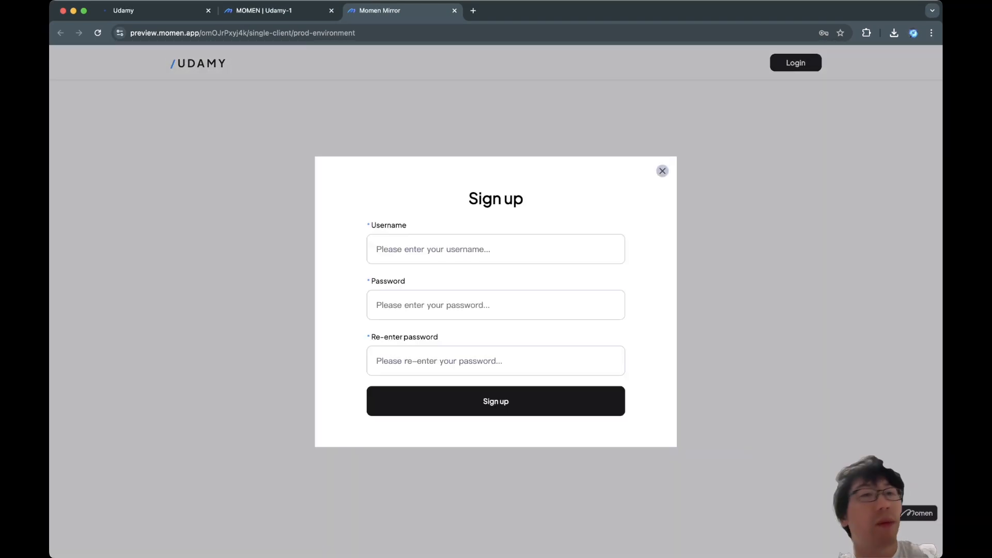
pyautogui.click(663, 170)
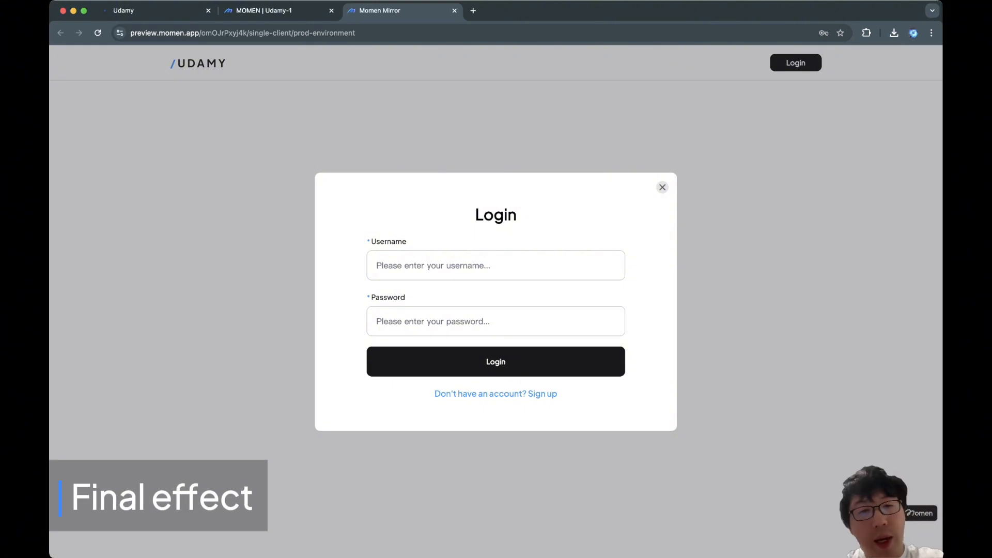
# Log in with the test account, correcting the username's last character after a failed attempt.
pyautogui.write('jian')
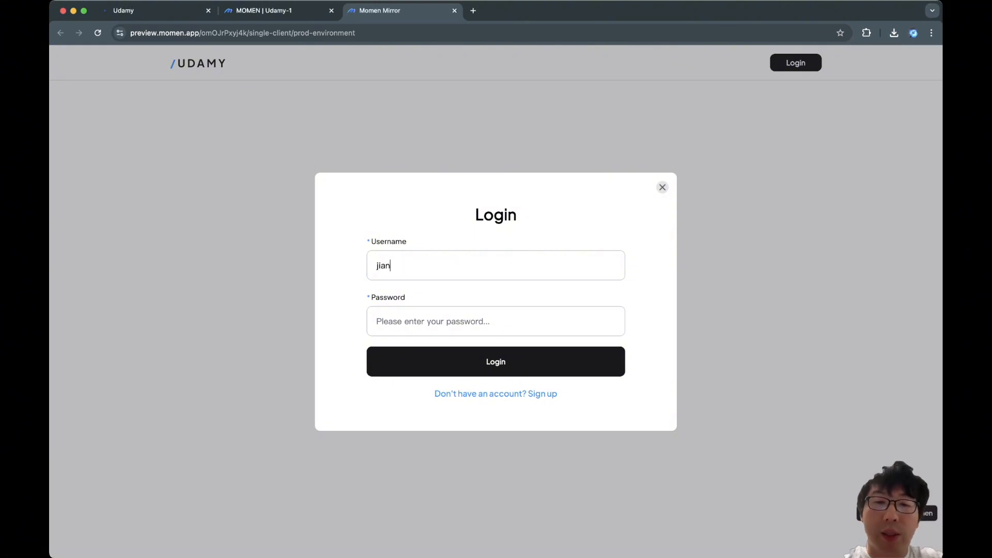
pyautogui.write('gyaokai')
pyautogui.write('1')
pyautogui.press('Tab')
pyautogui.write('•••••••••••••')
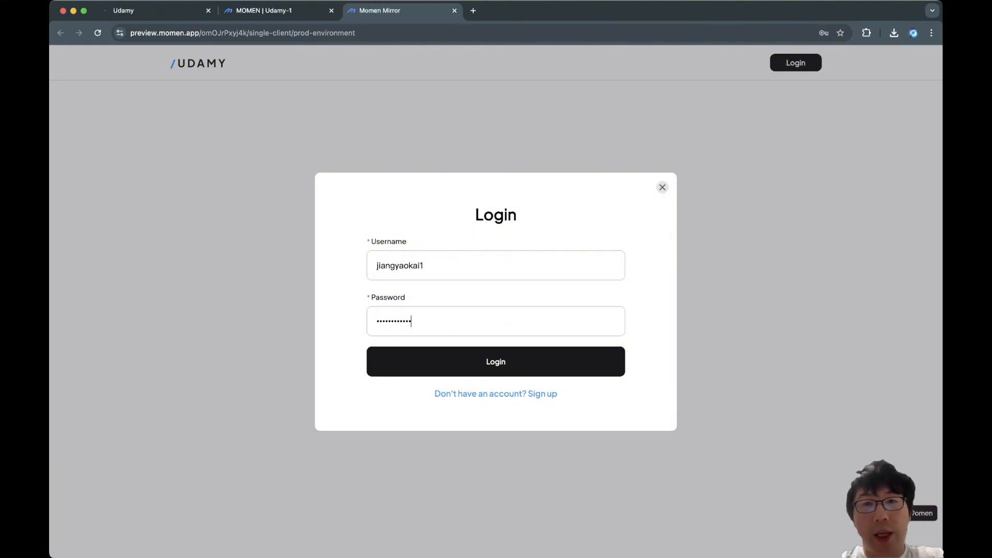
pyautogui.press('Return')
pyautogui.click(423, 265)
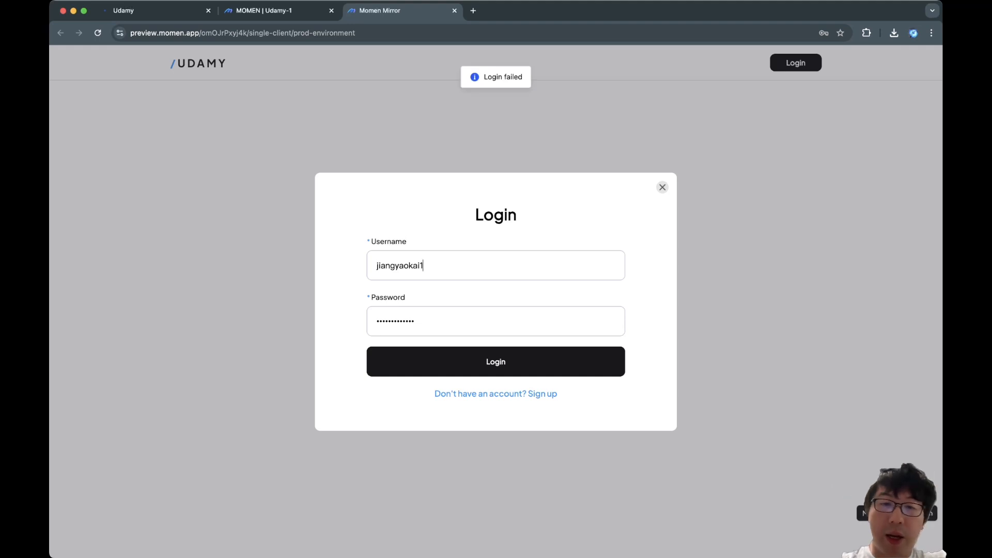
pyautogui.press('BackSpace')
pyautogui.write('0')
pyautogui.press('Tab')
pyautogui.write('••••••••')
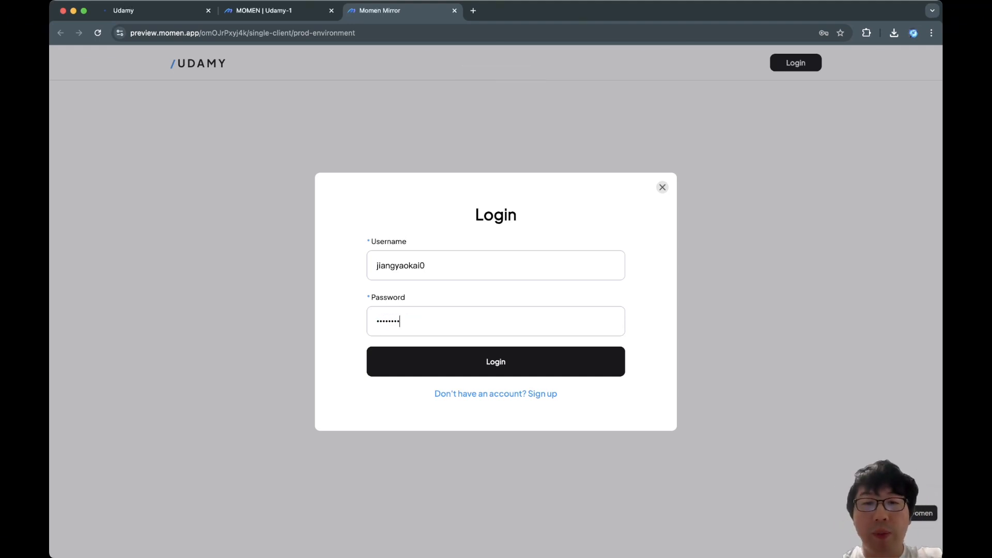
pyautogui.press('Return')
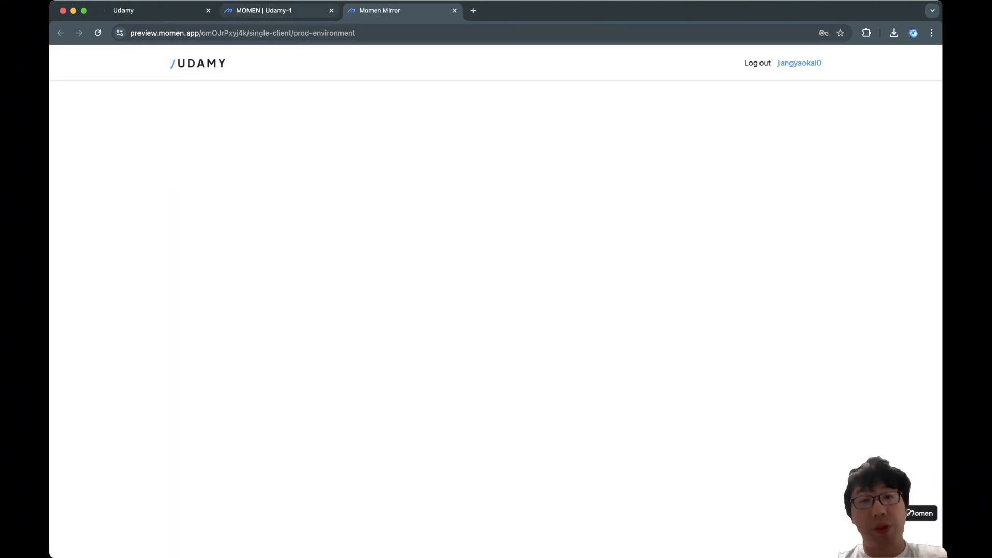
# Close the reference Udamy site's sign-up dialog and return to the editor's Page01.
pyautogui.click(155, 10)
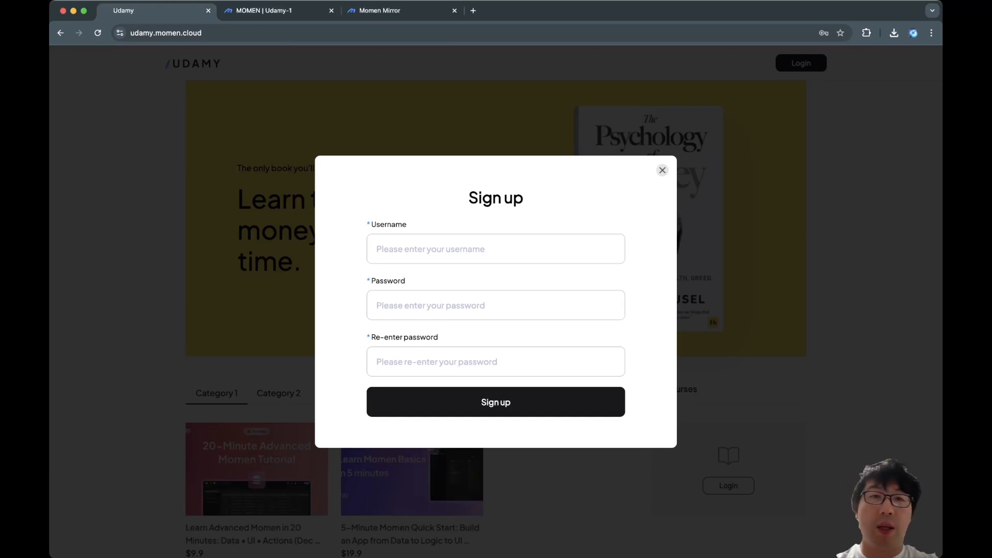
pyautogui.click(662, 170)
pyautogui.click(282, 11)
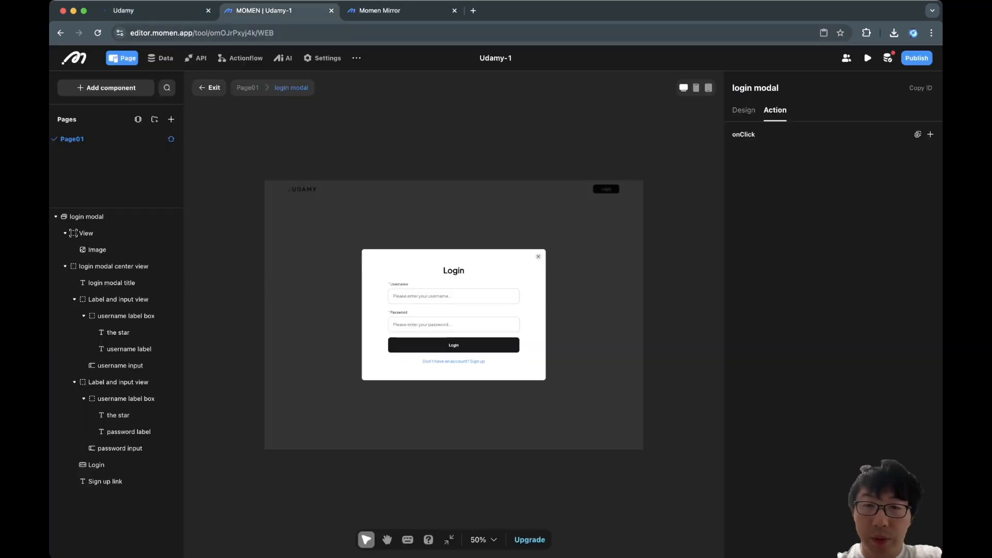
pyautogui.click(209, 88)
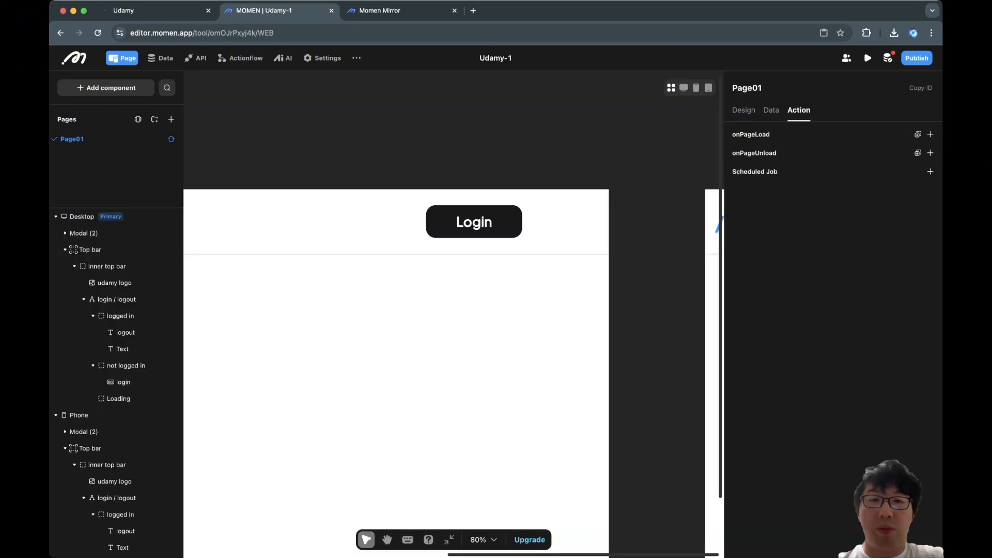
pyautogui.scroll(-5, 503, 226)
pyautogui.hscroll(-5, 504, 226)
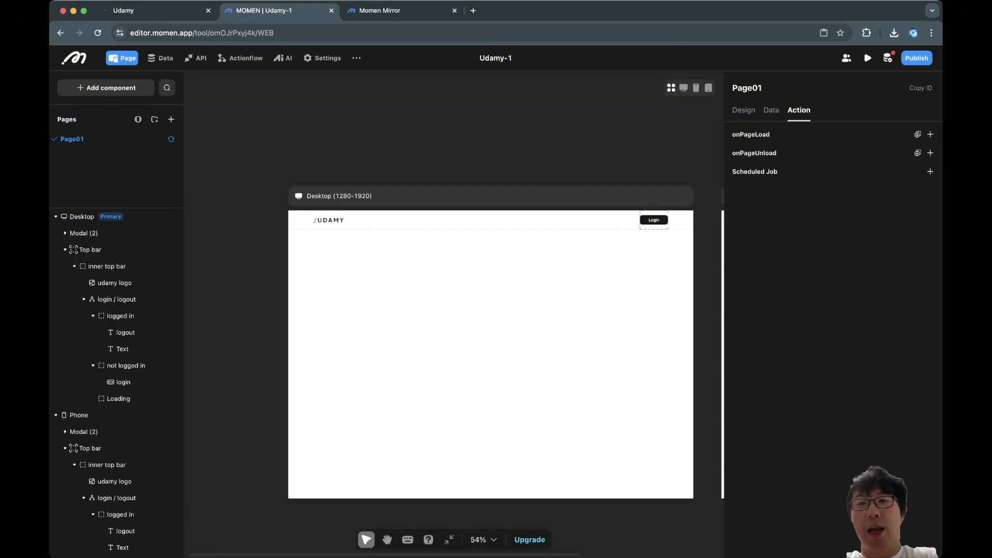